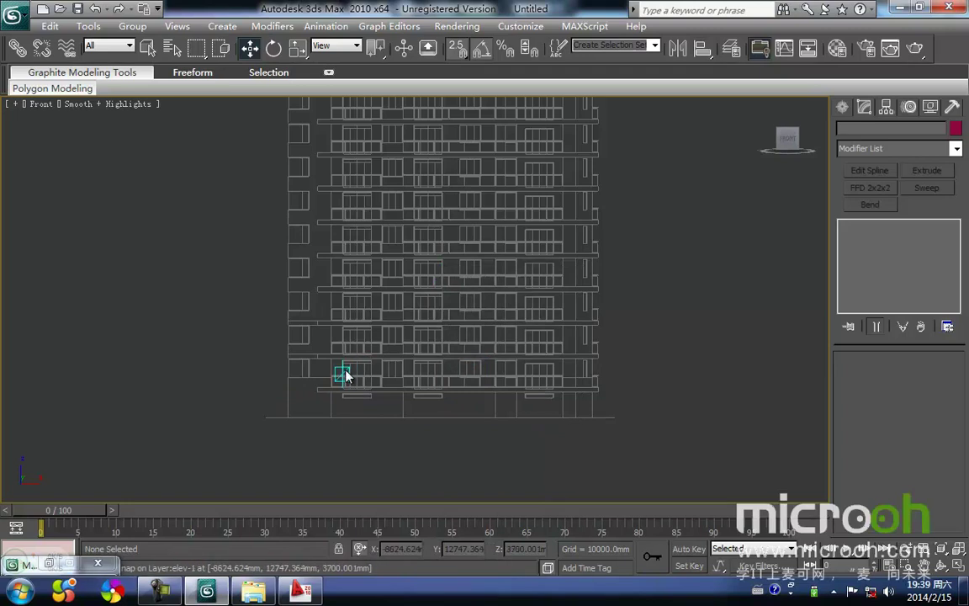
# - Draw a rectangle about 3600 mm wide and 1675 mm high beneath the lowest corner window in the front elevation, snapping to the CAD lines
pyautogui.scroll(-6, 261, 404)
pyautogui.moveTo(369, 282); pyautogui.dragTo(419, 172, button='middle')
pyautogui.scroll(6, 408, 296)
pyautogui.moveTo(341, 368); pyautogui.dragTo(384, 348, button='middle')
pyautogui.click(843, 105)
pyautogui.click(870, 203)
pyautogui.click(928, 217)
pyautogui.moveTo(246, 421)
pyautogui.mouseDown(button='middle')
pyautogui.moveTo(310, 367)
pyautogui.moveTo(375, 347)
pyautogui.mouseUp(button='middle')
pyautogui.scroll(2, 309, 367)
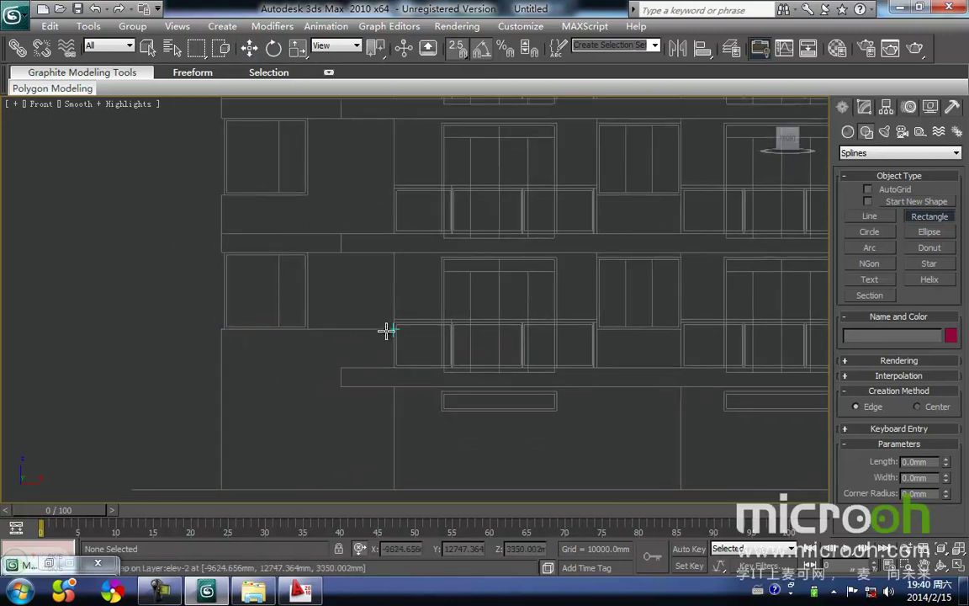
pyautogui.moveTo(381, 334); pyautogui.dragTo(221, 408)
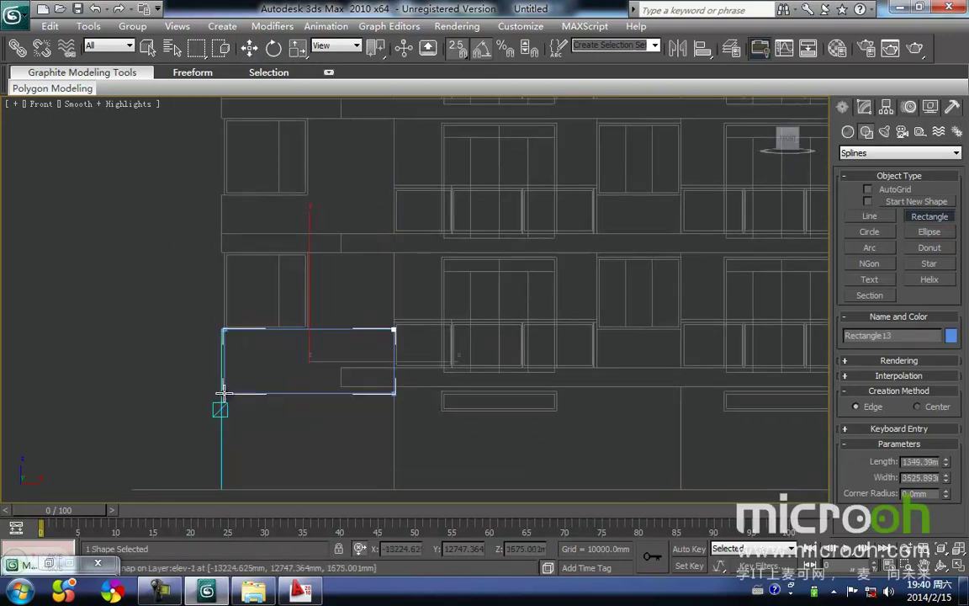
pyautogui.press('w')
pyautogui.click(309, 446)
pyautogui.moveTo(323, 431); pyautogui.dragTo(333, 450, button='middle')
pyautogui.moveTo(365, 456); pyautogui.dragTo(339, 409)
pyautogui.moveTo(339, 405); pyautogui.dragTo(371, 328, button='middle')
pyautogui.moveTo(407, 379); pyautogui.dragTo(396, 416, button='middle')
pyautogui.click(397, 414)
pyautogui.moveTo(397, 410); pyautogui.dragTo(356, 353)
# - Apply Edit Spline to the rectangle and raise its bottom vertices to the mid-height of the lowest slab band
pyautogui.click(864, 106)
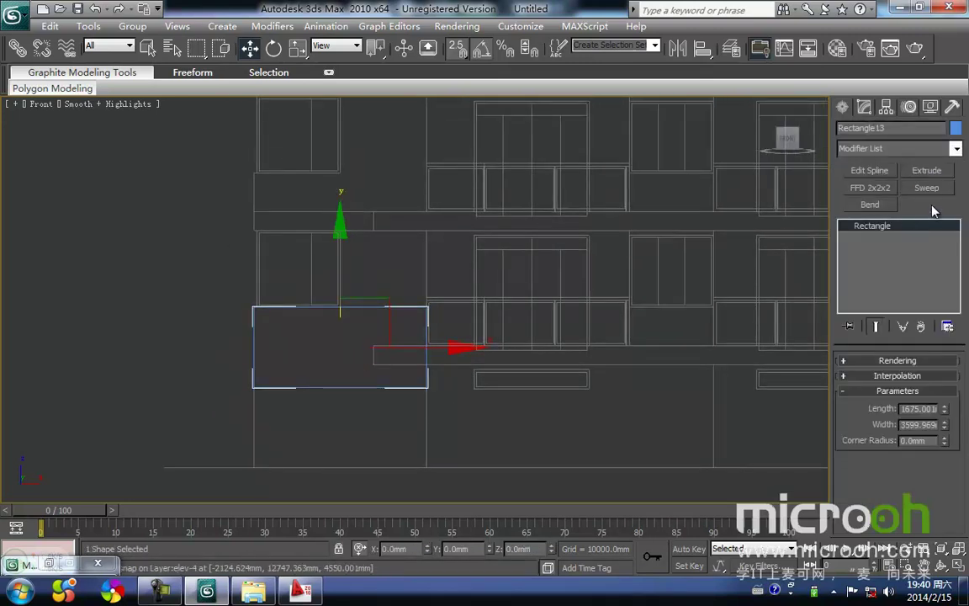
pyautogui.click(878, 173)
pyautogui.moveTo(451, 350); pyautogui.dragTo(501, 306, button='middle')
pyautogui.press('1')
pyautogui.moveTo(538, 371); pyautogui.dragTo(553, 371, button='middle')
pyautogui.moveTo(335, 338); pyautogui.dragTo(444, 311)
pyautogui.press('space')
pyautogui.press('space')
pyautogui.click(449, 377)
pyautogui.moveTo(440, 370); pyautogui.dragTo(431, 381, button='middle')
pyautogui.press('1')
pyautogui.click(431, 381)
pyautogui.moveTo(507, 352); pyautogui.dragTo(439, 245)
# - Examine how the edited rectangle lines up with the window sill and slab bands of the lower floors
pyautogui.moveTo(430, 280); pyautogui.dragTo(389, 341, button='middle')
pyautogui.scroll(2, 412, 352)
pyautogui.scroll(-2, 390, 340)
pyautogui.moveTo(455, 270); pyautogui.dragTo(489, 234, button='middle')
pyautogui.scroll(2, 491, 233)
pyautogui.moveTo(431, 277); pyautogui.dragTo(428, 285, button='middle')
pyautogui.click(461, 355)
pyautogui.moveTo(476, 345); pyautogui.dragTo(444, 263)
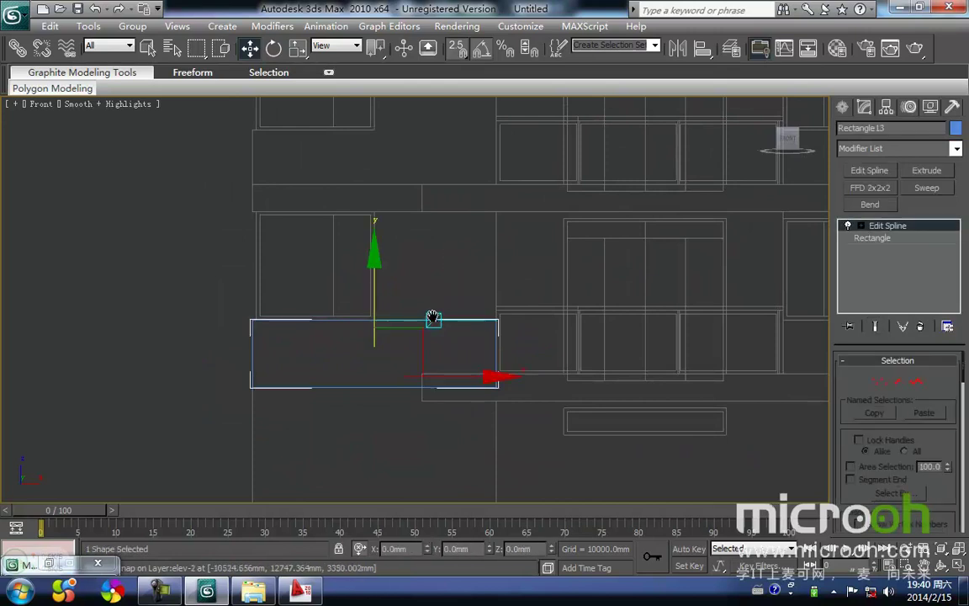
pyautogui.moveTo(433, 318); pyautogui.dragTo(441, 301, button='middle')
pyautogui.moveTo(486, 350)
pyautogui.mouseDown(button='middle')
pyautogui.moveTo(477, 350)
pyautogui.moveTo(509, 303)
pyautogui.mouseUp(button='middle')
pyautogui.click(445, 225)
pyautogui.moveTo(461, 323); pyautogui.dragTo(431, 238)
pyautogui.moveTo(446, 260); pyautogui.dragTo(402, 333, button='middle')
pyautogui.scroll(-2, 407, 336)
pyautogui.scroll(-2, 414, 328)
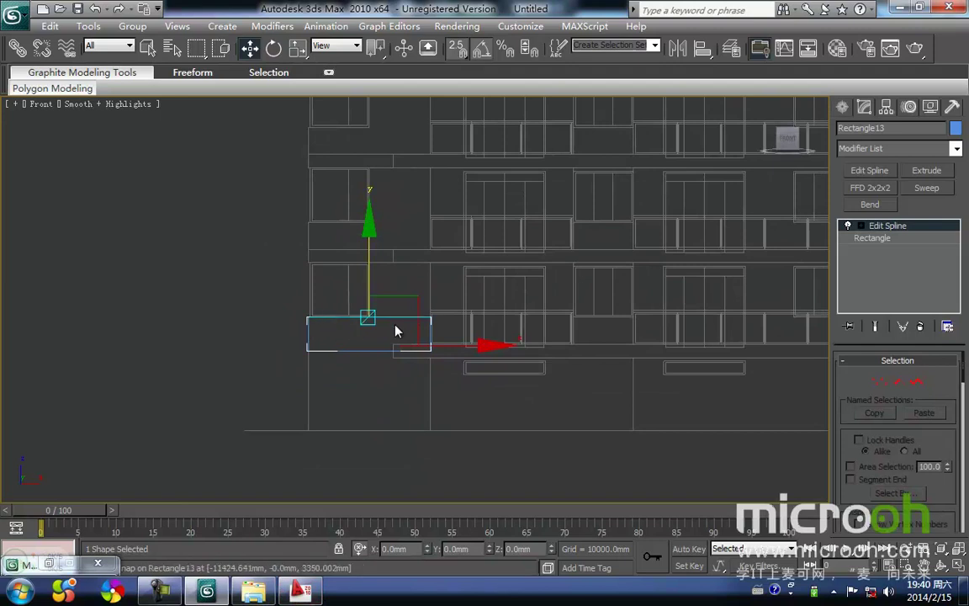
# - Switch to AutoCAD to check the wall colours at the building's base, and return to 3ds Max
pyautogui.click(300, 590)
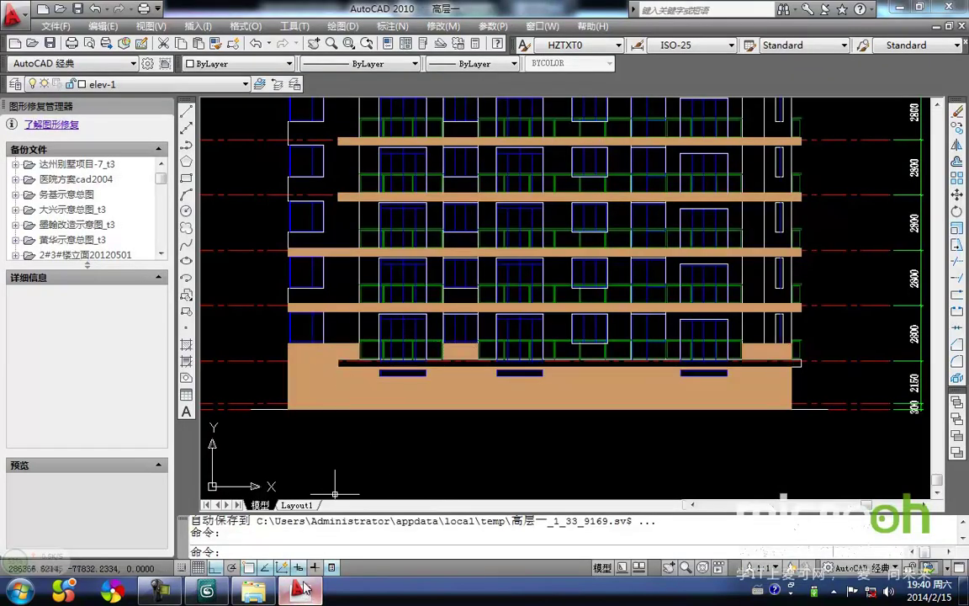
pyautogui.click(221, 591)
pyautogui.scroll(2, 421, 362)
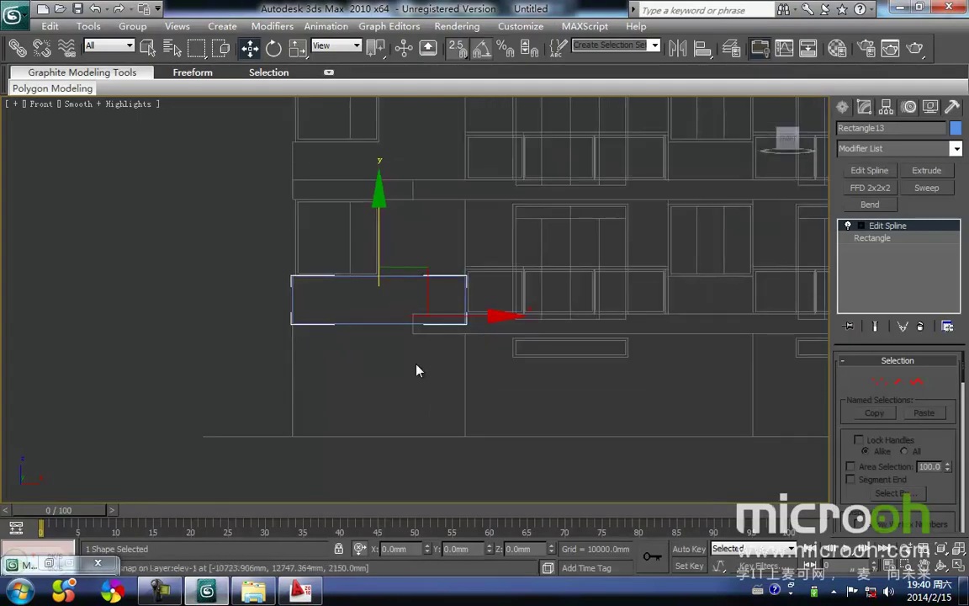
# - Extrude the rectangle beneath the corner window by 240 mm
pyautogui.click(436, 276)
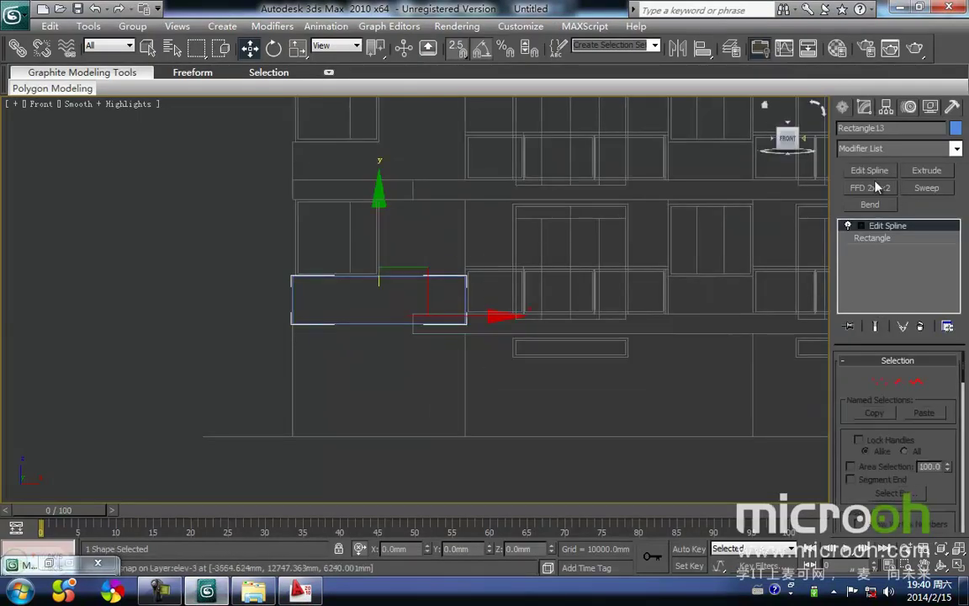
pyautogui.click(925, 171)
pyautogui.moveTo(931, 378); pyautogui.dragTo(678, 348)
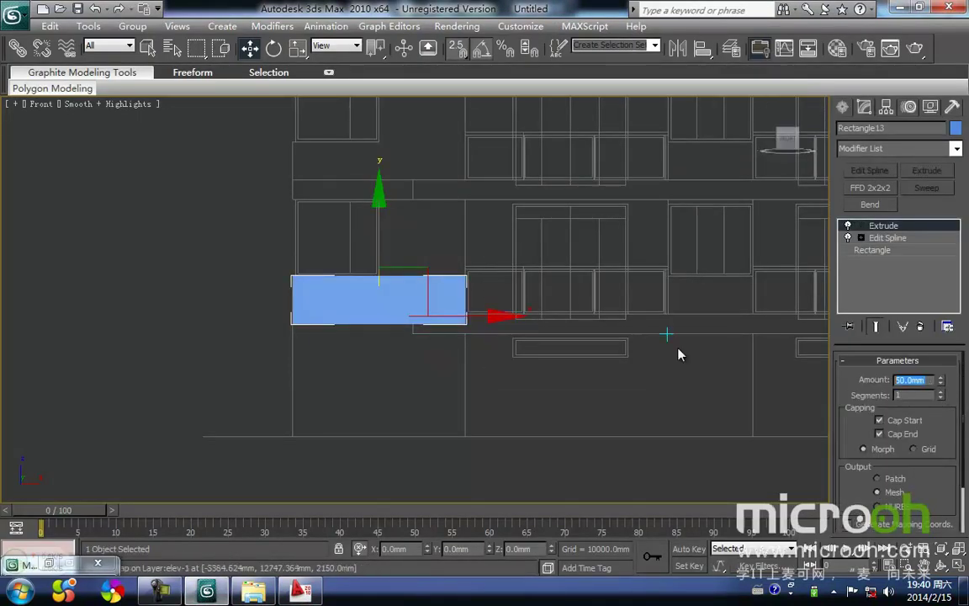
pyautogui.write('240')
pyautogui.press('Return')
# - In the top view, move the extruded wall piece onto the outer wall line of the floor plan, snapping to the wall corner
pyautogui.moveTo(500, 367); pyautogui.dragTo(424, 250)
pyautogui.press('t')
pyautogui.press('z')
pyautogui.moveTo(409, 278); pyautogui.dragTo(417, 243, button='middle')
pyautogui.scroll(-6, 420, 286)
pyautogui.moveTo(421, 289); pyautogui.dragTo(423, 256, button='middle')
pyautogui.press('space')
pyautogui.moveTo(428, 180); pyautogui.dragTo(388, 262)
pyautogui.scroll(4, 405, 358)
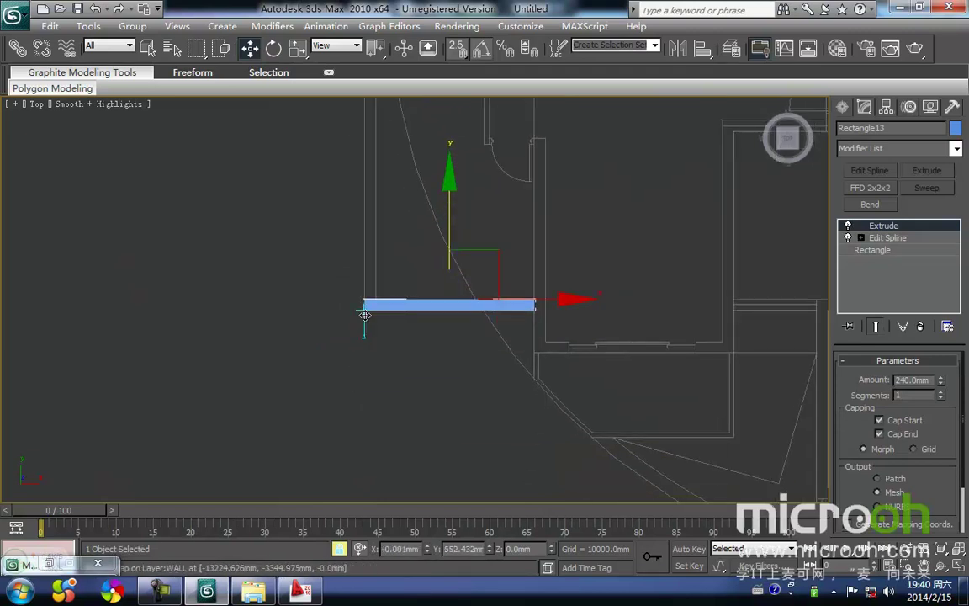
# - Assign the existing brown material to the wall piece beneath the corner window
pyautogui.press('f')
pyautogui.scroll(5, 368, 285)
pyautogui.scroll(-4, 369, 285)
pyautogui.moveTo(463, 214); pyautogui.dragTo(451, 316, button='middle')
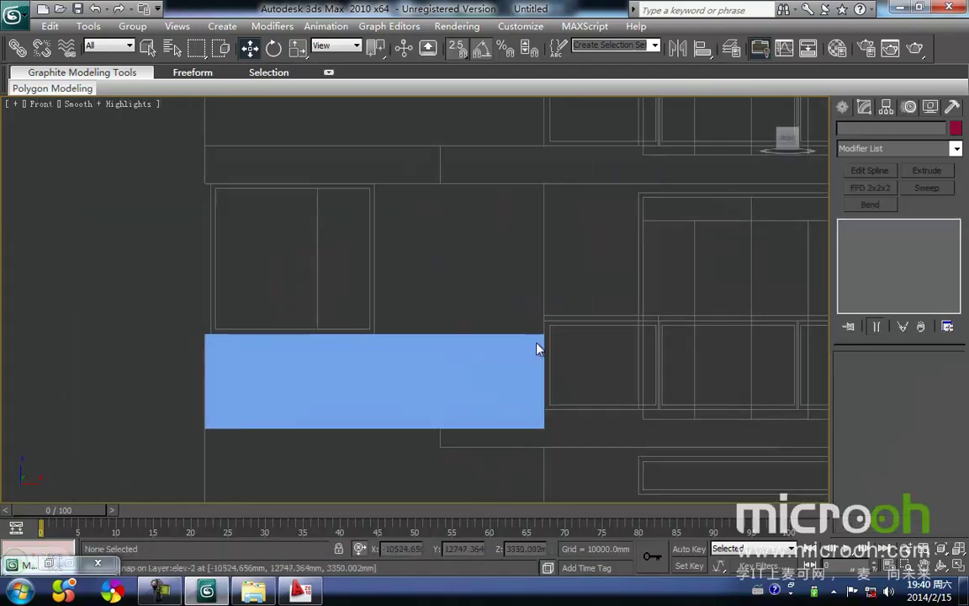
pyautogui.press('m')
pyautogui.click(630, 152)
pyautogui.click(646, 307)
pyautogui.click(419, 305)
pyautogui.click(799, 97)
# - Trace a closed line around the upper wall, from the brown wall up to the slab's mid-height and around the corner window opening
pyautogui.scroll(-2, 442, 340)
pyautogui.moveTo(458, 275)
pyautogui.mouseDown(button='middle')
pyautogui.moveTo(441, 341)
pyautogui.moveTo(440, 285)
pyautogui.moveTo(430, 330)
pyautogui.mouseUp(button='middle')
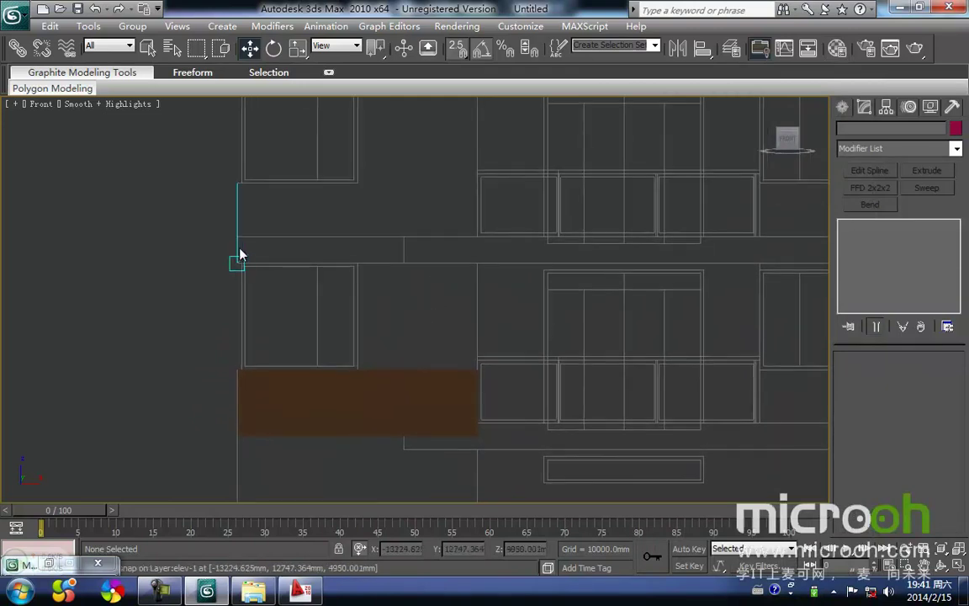
pyautogui.click(842, 106)
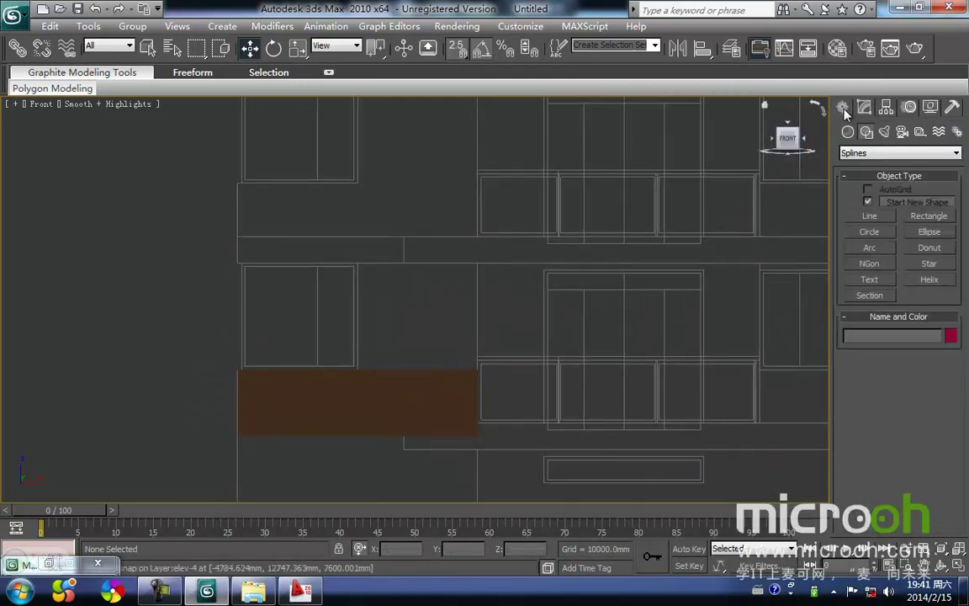
pyautogui.click(870, 216)
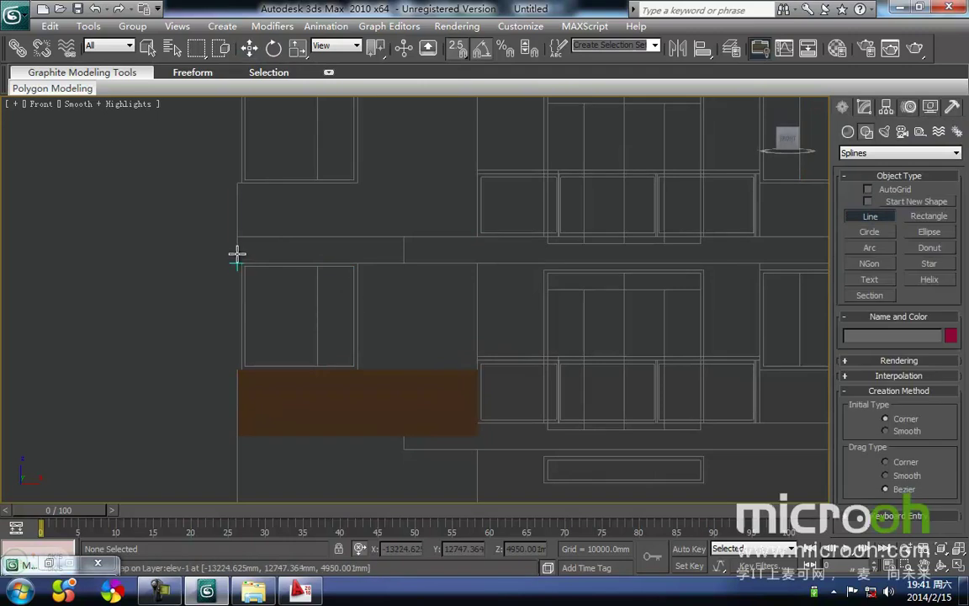
pyautogui.moveTo(235, 251)
pyautogui.mouseDown(button='middle')
pyautogui.moveTo(243, 216)
pyautogui.moveTo(274, 231)
pyautogui.mouseUp(button='middle')
pyautogui.scroll(2, 263, 210)
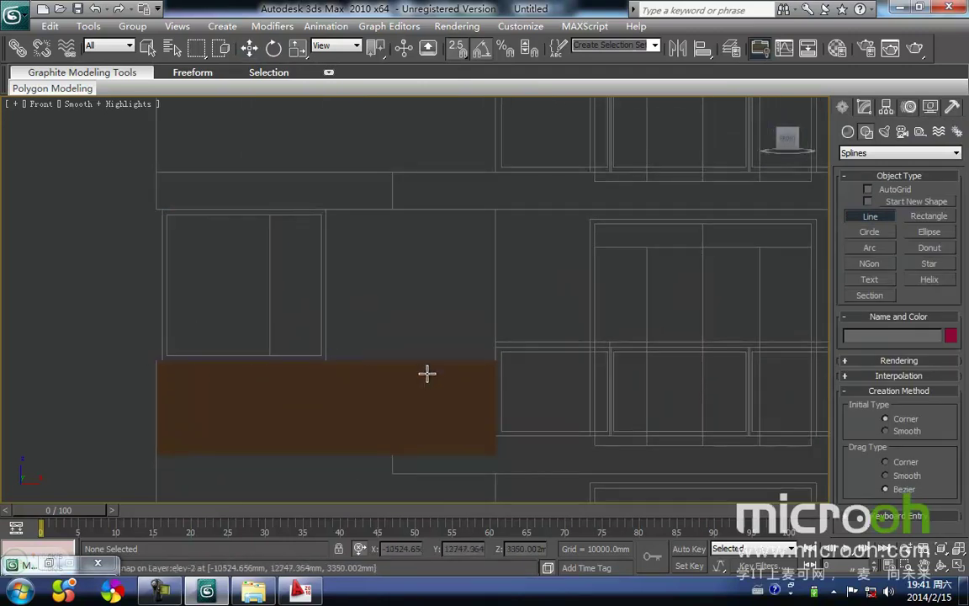
pyautogui.click(495, 360)
pyautogui.keyDown('shift'); pyautogui.click(396, 191); pyautogui.keyUp('shift')
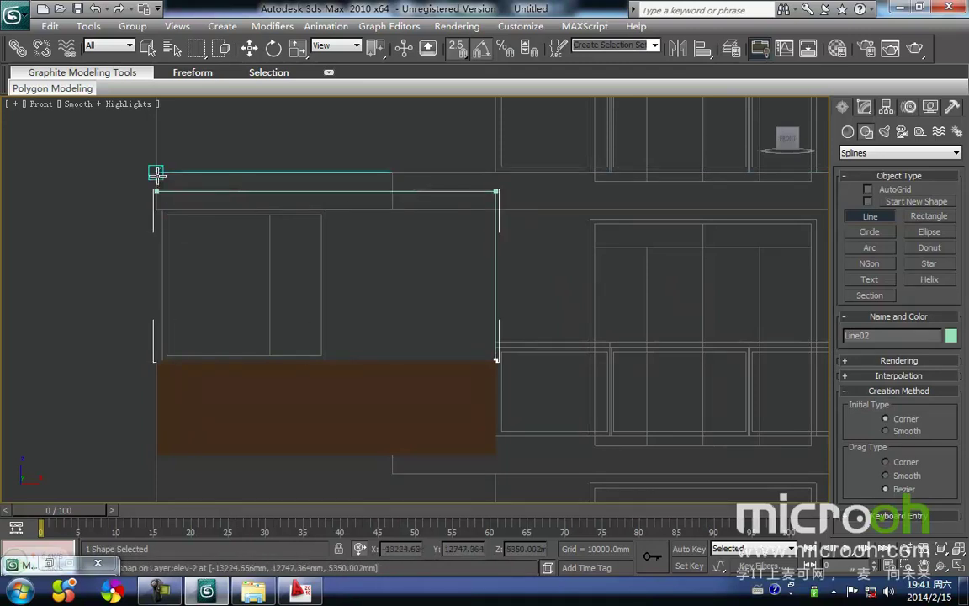
pyautogui.click(156, 210)
pyautogui.click(326, 209)
pyautogui.click(326, 360)
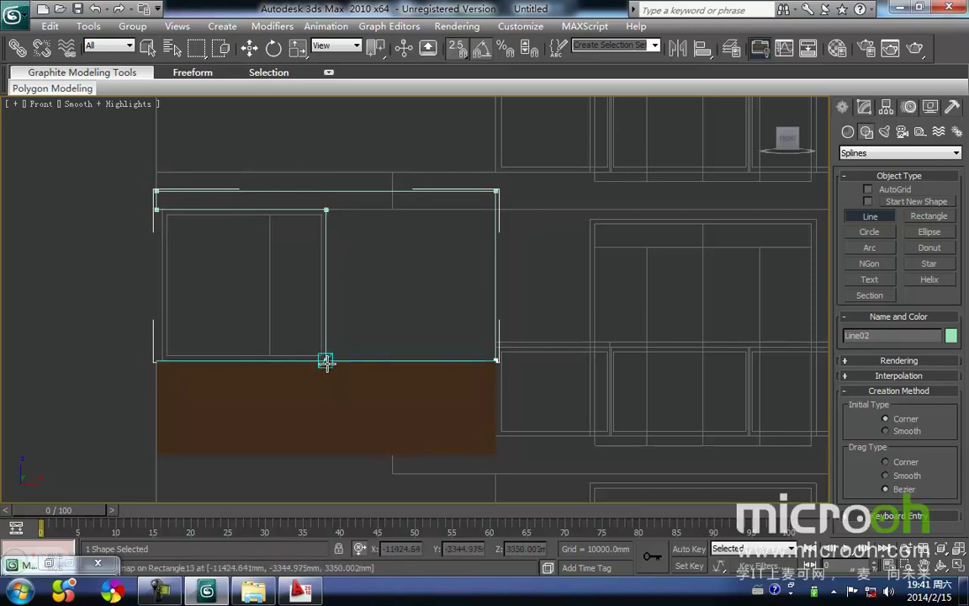
pyautogui.click(496, 365)
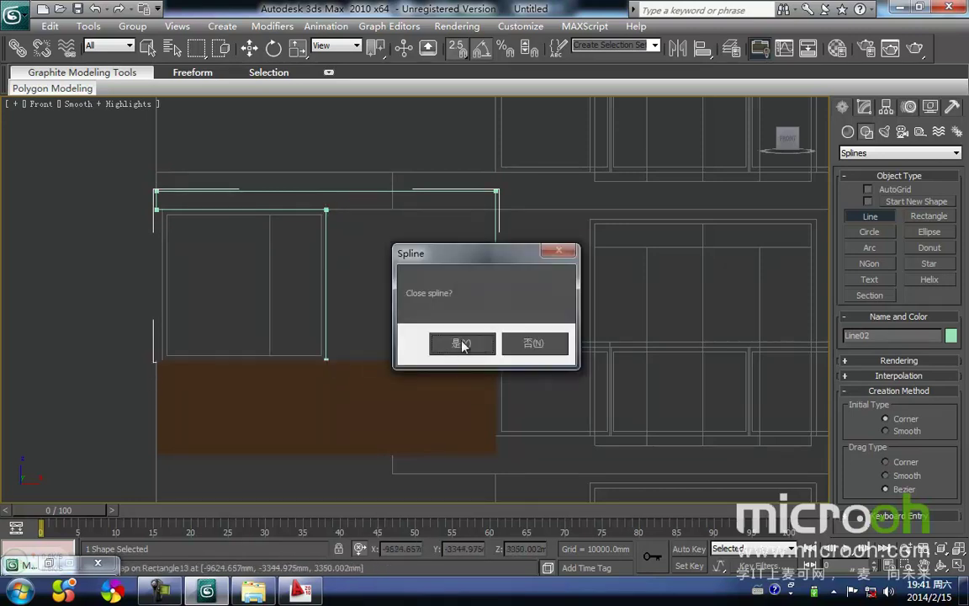
pyautogui.click(460, 346)
pyautogui.rightClick(557, 261)
# - Extrude the traced upper wall outline by 240 mm
pyautogui.click(549, 324)
pyautogui.click(496, 288)
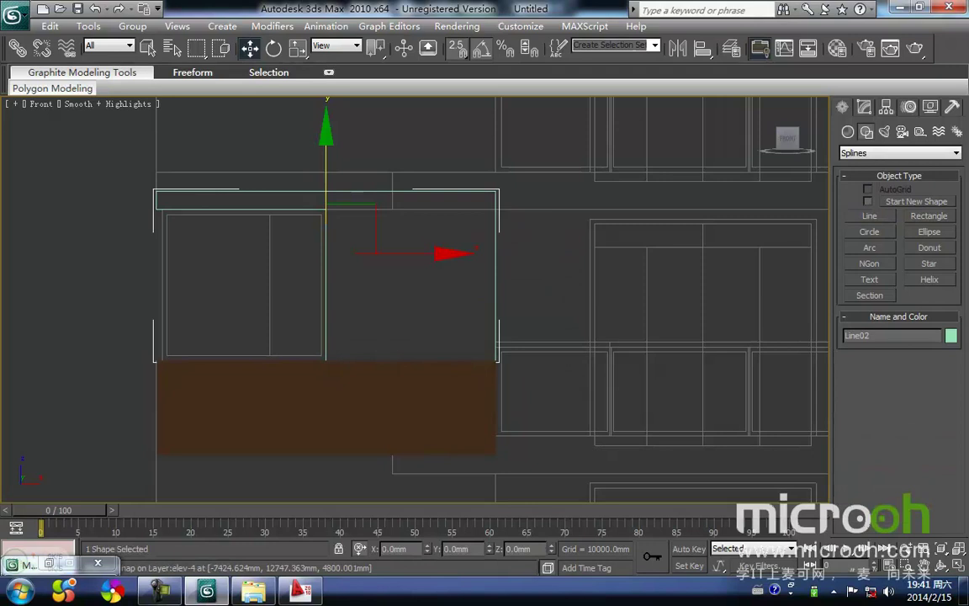
pyautogui.click(862, 107)
pyautogui.click(925, 171)
pyautogui.moveTo(480, 288); pyautogui.dragTo(448, 244, button='middle')
pyautogui.click(523, 399)
pyautogui.click(431, 314)
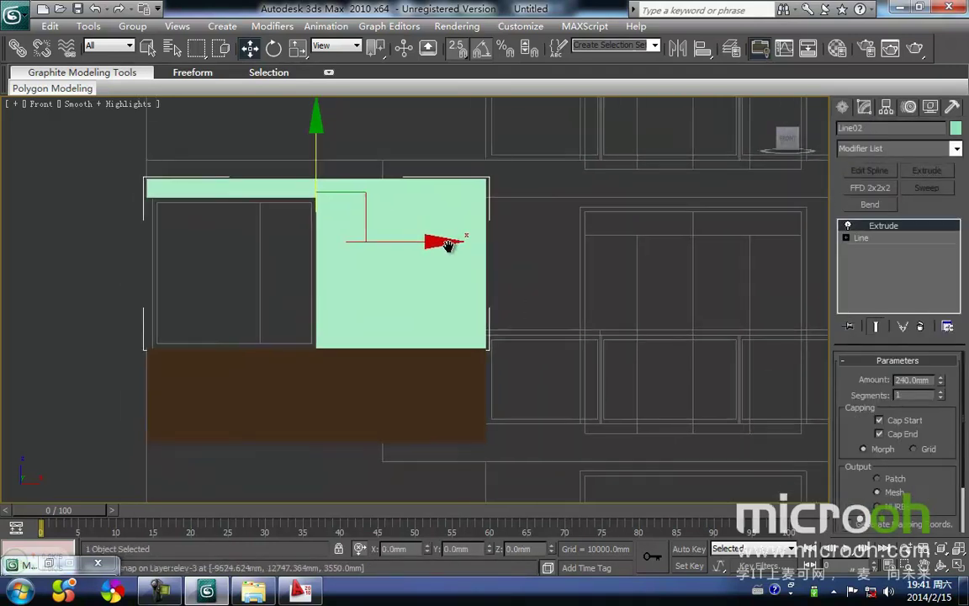
# - In the top view, move the upper wall piece onto the brown wall's line, snapping to its corner
pyautogui.press('t')
pyautogui.press('z')
pyautogui.moveTo(355, 323); pyautogui.dragTo(364, 285, button='middle')
pyautogui.scroll(-8, 378, 313)
pyautogui.moveTo(385, 320); pyautogui.dragTo(391, 267, button='middle')
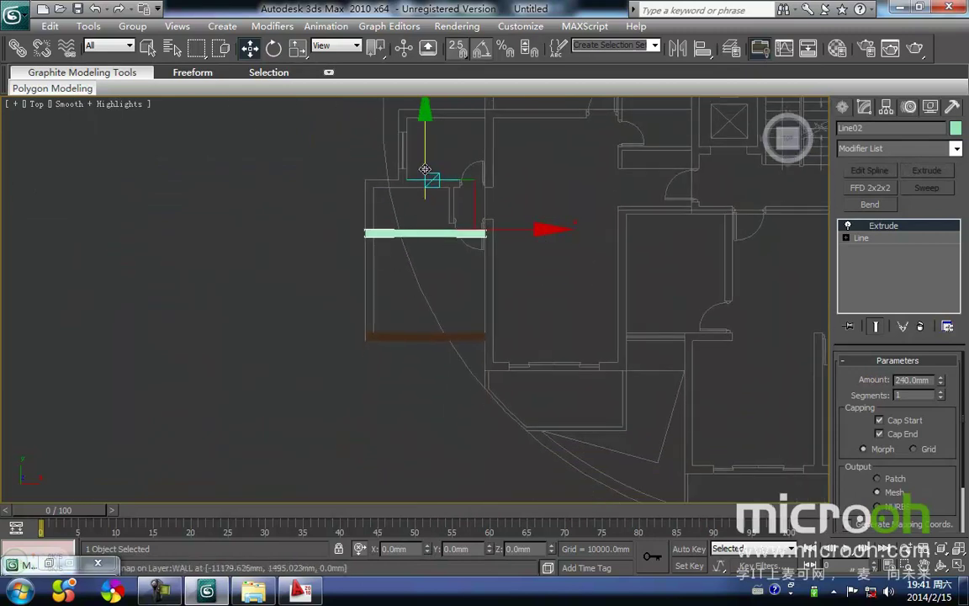
pyautogui.moveTo(427, 162); pyautogui.dragTo(380, 305)
pyautogui.scroll(4, 399, 292)
pyautogui.moveTo(403, 291); pyautogui.dragTo(427, 207, button='middle')
pyautogui.moveTo(349, 244); pyautogui.dragTo(354, 288)
# - Name an unused material slot 墙面2 for the upper wall piece in the front view
pyautogui.press('f')
pyautogui.press('z')
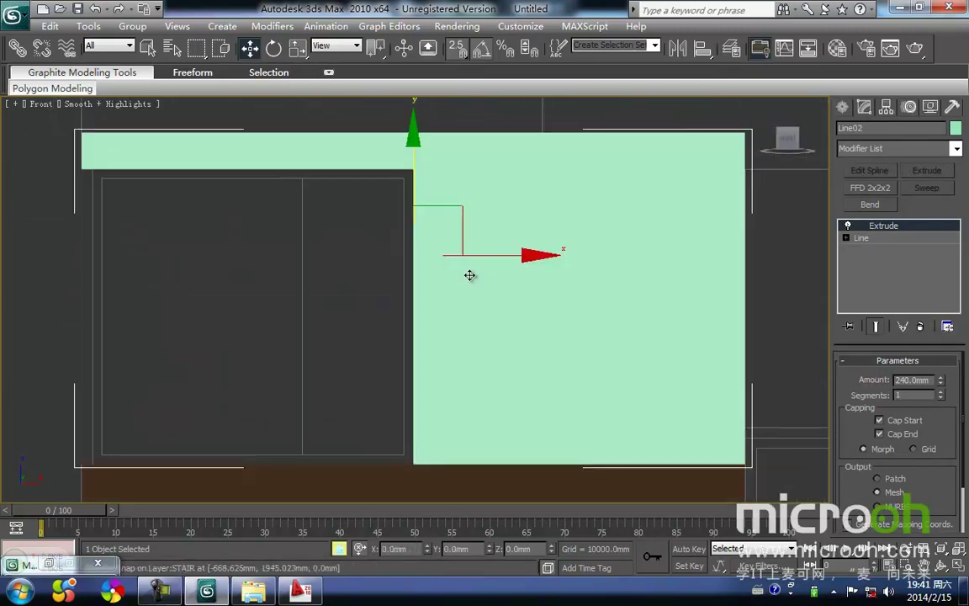
pyautogui.scroll(-5, 471, 271)
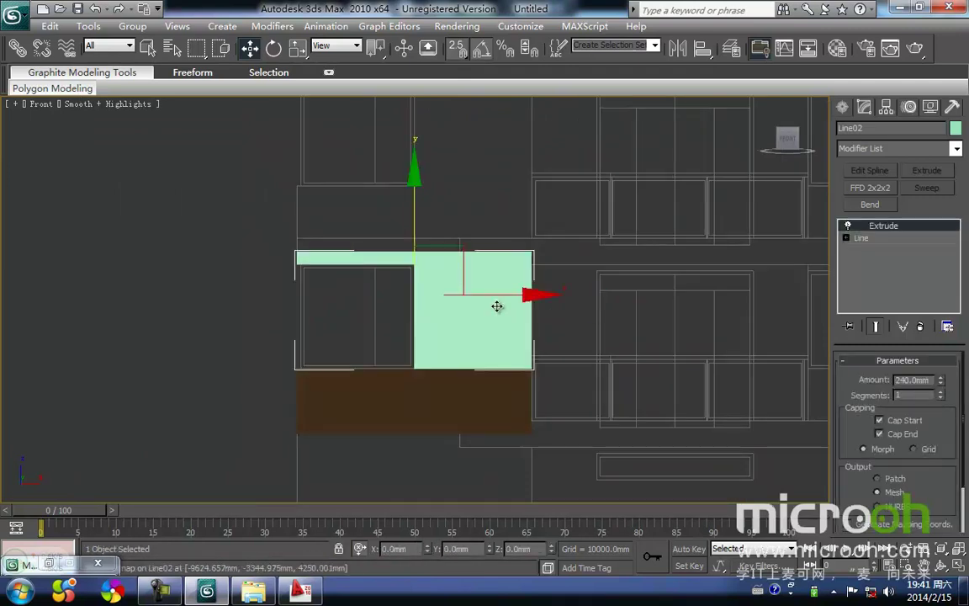
pyautogui.press('m')
pyautogui.click(760, 153)
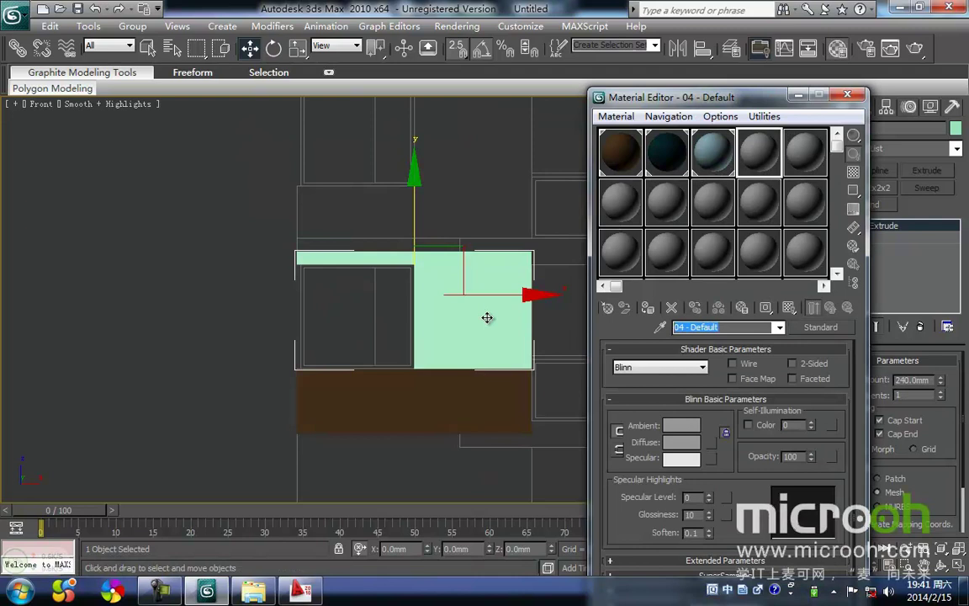
pyautogui.write('墙面2')
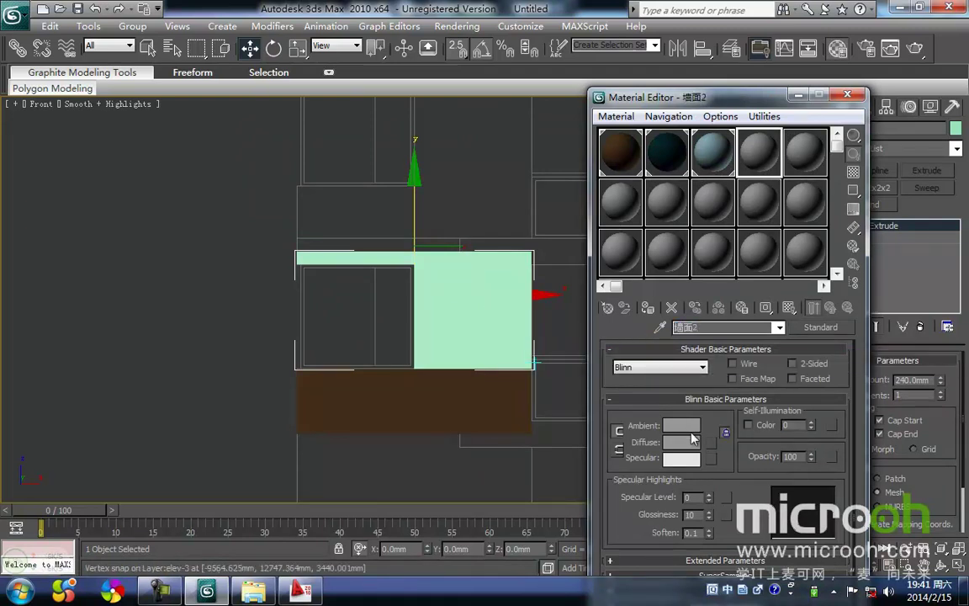
# - Set the 墙面2 material's ambient and diffuse colour to a warm sandy yellow
pyautogui.click(690, 425)
pyautogui.click(325, 179)
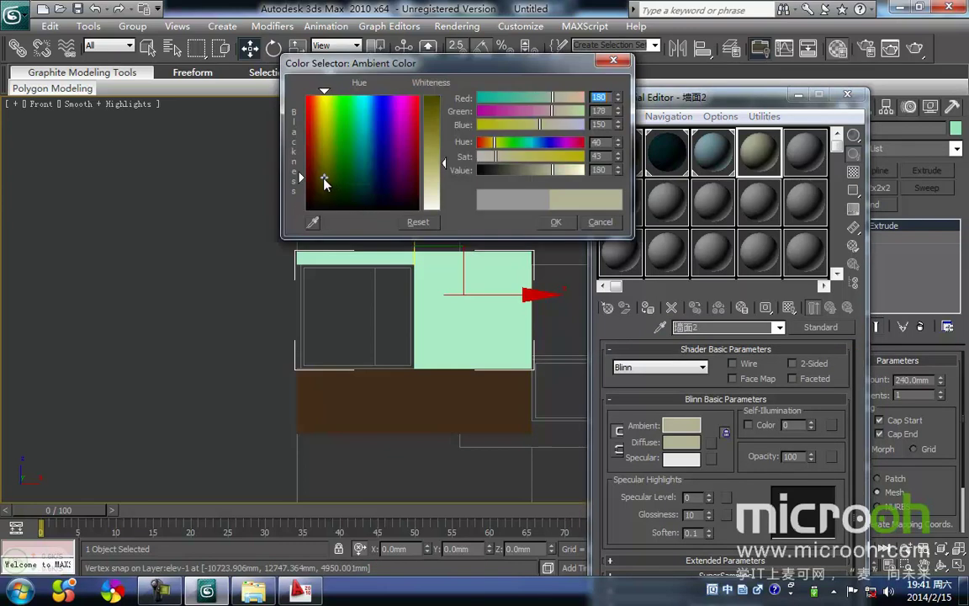
pyautogui.moveTo(322, 179); pyautogui.dragTo(319, 111)
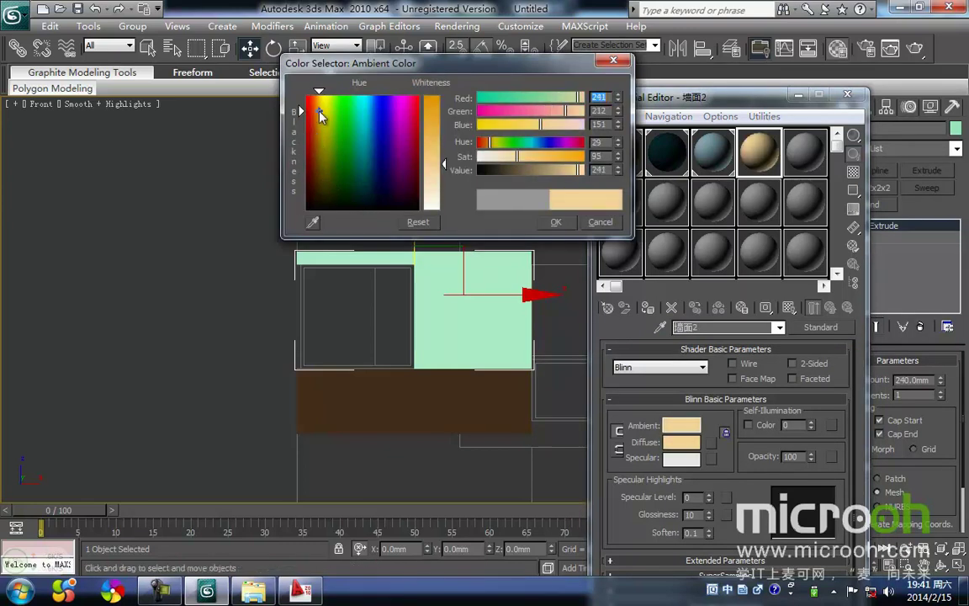
pyautogui.moveTo(447, 164); pyautogui.dragTo(445, 154)
pyautogui.click(557, 222)
# - Assign the 墙面2 material to the upper wall piece, deselect it, and put the material editor away
pyautogui.click(647, 307)
pyautogui.click(504, 216)
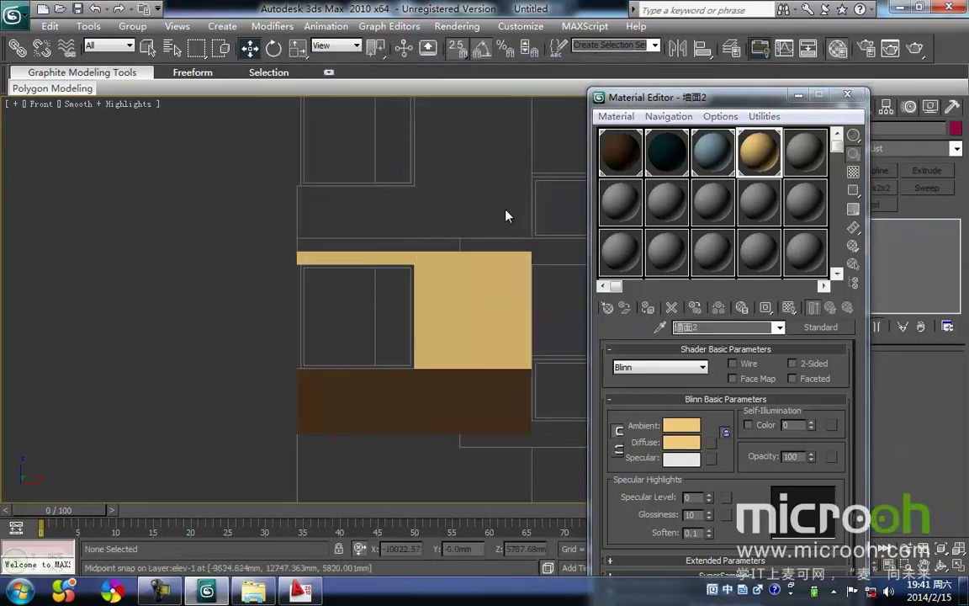
pyautogui.click(800, 99)
# - Examine the corner window's position in the top plan and front elevation, using wireframe display
pyautogui.moveTo(574, 284); pyautogui.dragTo(525, 303, button='middle')
pyautogui.moveTo(349, 273); pyautogui.dragTo(435, 263, button='middle')
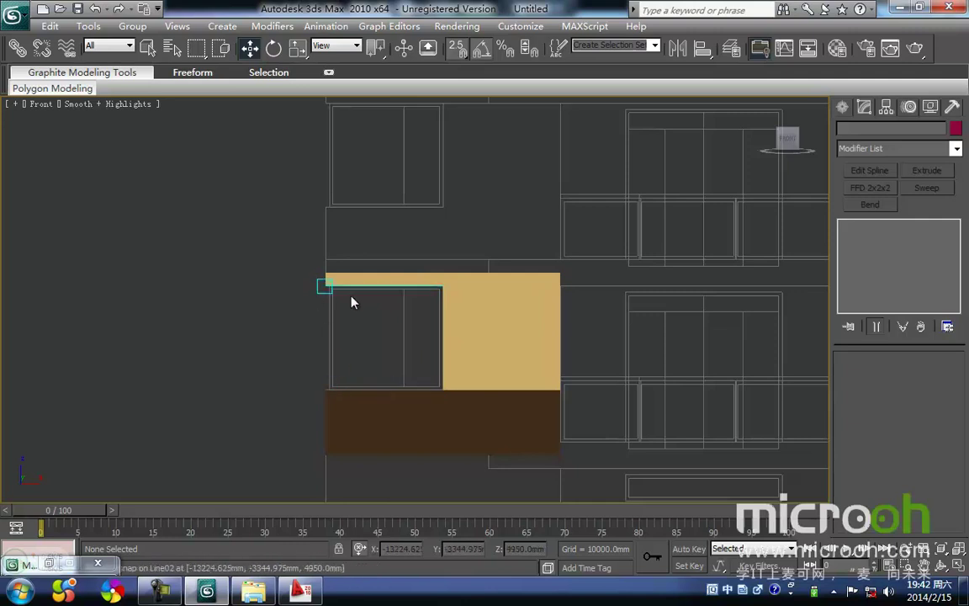
pyautogui.moveTo(324, 335); pyautogui.dragTo(305, 345, button='middle')
pyautogui.moveTo(377, 381); pyautogui.dragTo(455, 355, button='middle')
pyautogui.press('t')
pyautogui.hotkey('ctrl', 'space')
pyautogui.press('t')
pyautogui.scroll(-7, 428, 324)
pyautogui.moveTo(412, 314); pyautogui.dragTo(486, 191, button='middle')
pyautogui.scroll(3, 286, 254)
pyautogui.moveTo(290, 263); pyautogui.dragTo(377, 386, button='middle')
pyautogui.press('F3')
pyautogui.scroll(5, 278, 312)
pyautogui.moveTo(275, 310); pyautogui.dragTo(520, 281, button='middle')
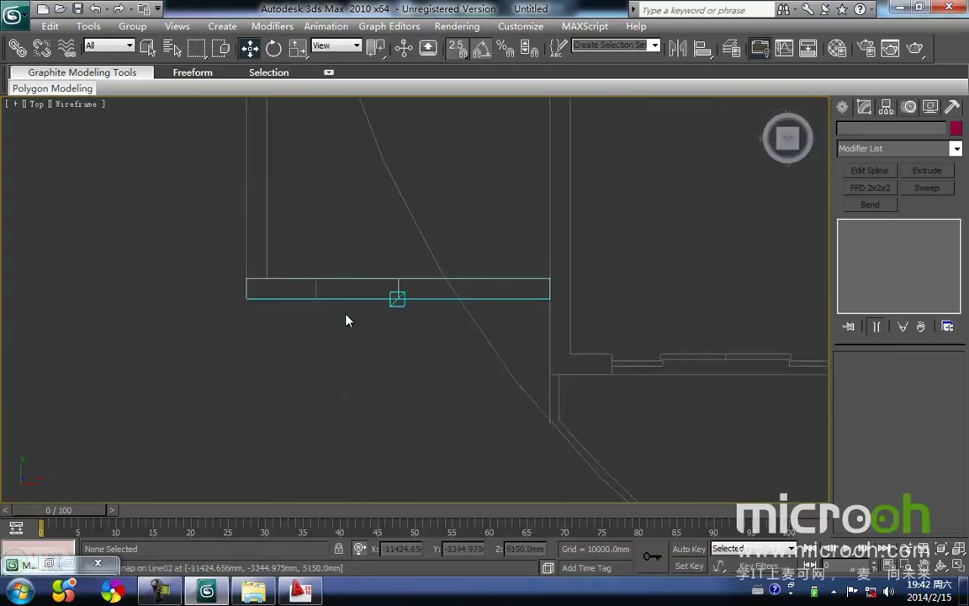
pyautogui.moveTo(358, 308); pyautogui.dragTo(355, 391, button='middle')
pyautogui.press('f')
pyautogui.scroll(-8, 357, 319)
pyautogui.moveTo(330, 313); pyautogui.dragTo(363, 200, button='middle')
pyautogui.scroll(8, 358, 286)
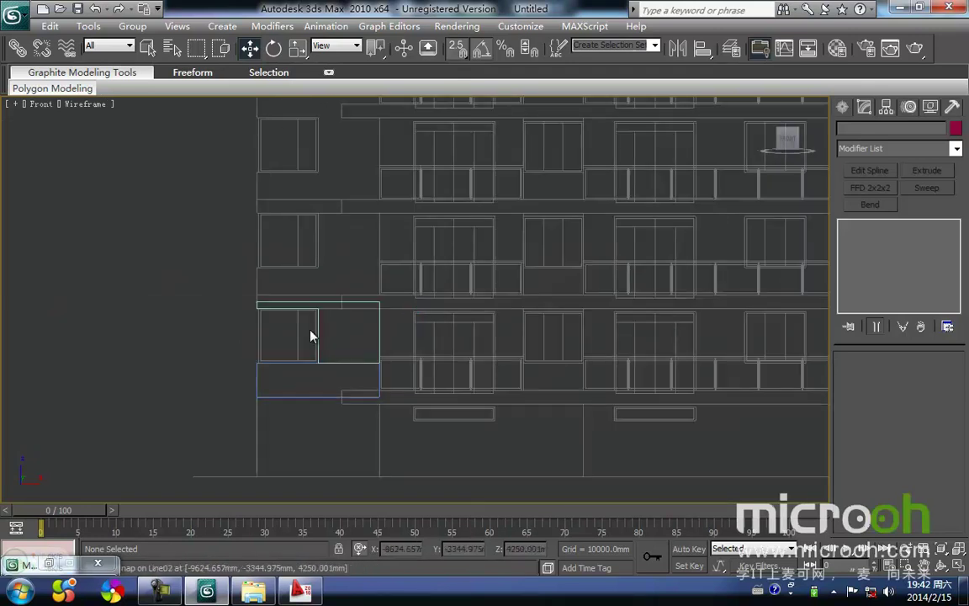
pyautogui.scroll(2, 328, 308)
pyautogui.scroll(2, 349, 308)
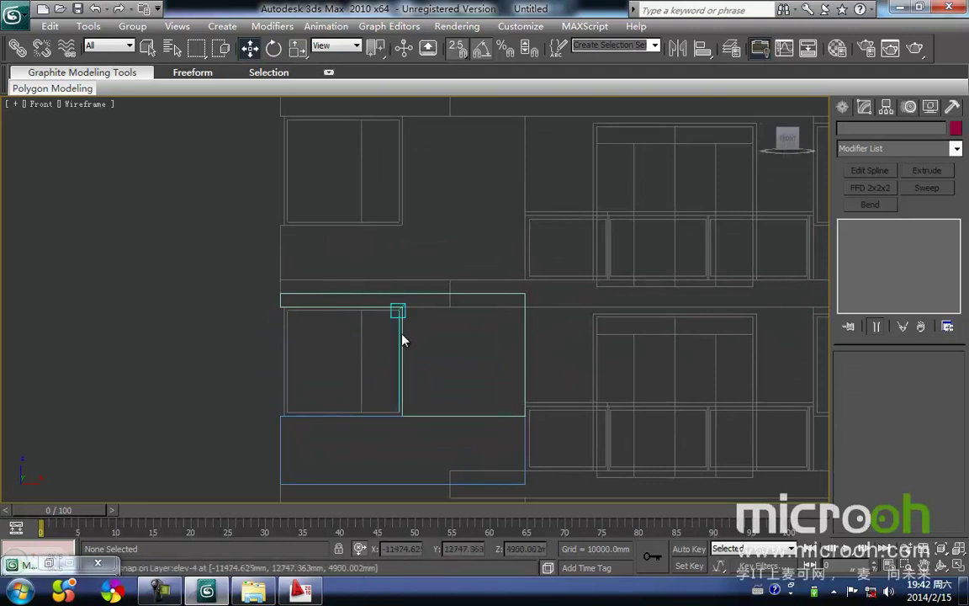
# - Draw a rectangle over the outer frame of the lowest corner window, snapping to the window's opposite corners
pyautogui.moveTo(402, 339); pyautogui.dragTo(411, 322, button='middle')
pyautogui.click(842, 106)
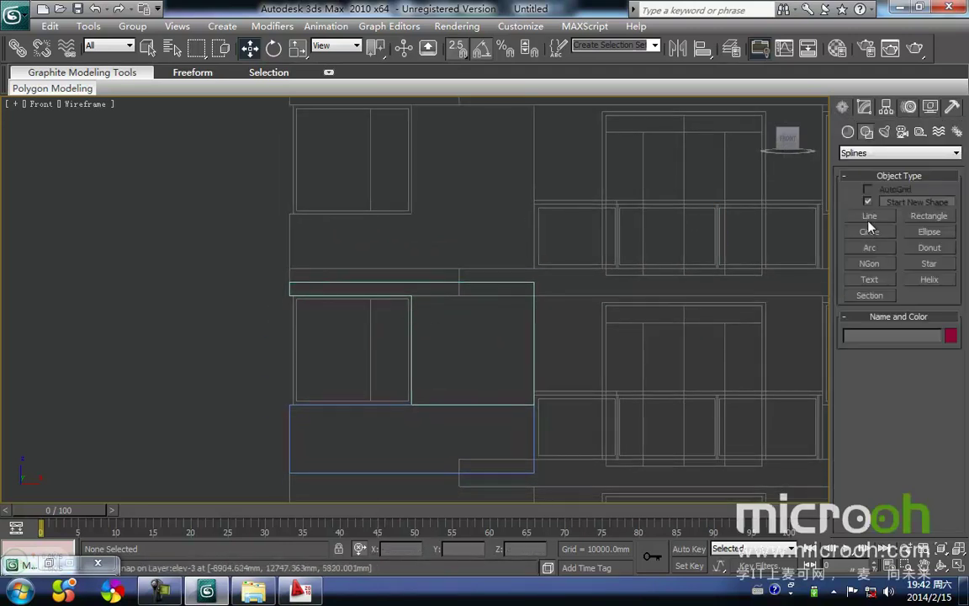
pyautogui.click(928, 216)
pyautogui.scroll(6, 385, 251)
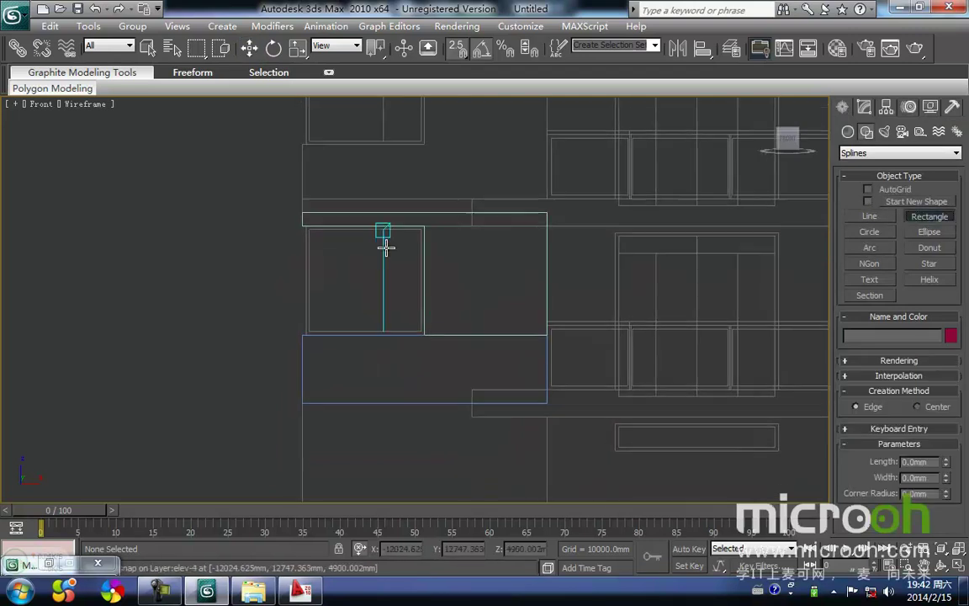
pyautogui.moveTo(311, 270); pyautogui.dragTo(341, 360, button='middle')
pyautogui.moveTo(126, 264); pyautogui.dragTo(147, 214, button='middle')
pyautogui.scroll(-2, 163, 202)
pyautogui.moveTo(250, 211)
pyautogui.mouseDown()
pyautogui.moveTo(476, 511)
pyautogui.moveTo(487, 436)
pyautogui.mouseUp()
pyautogui.rightClick(334, 343)
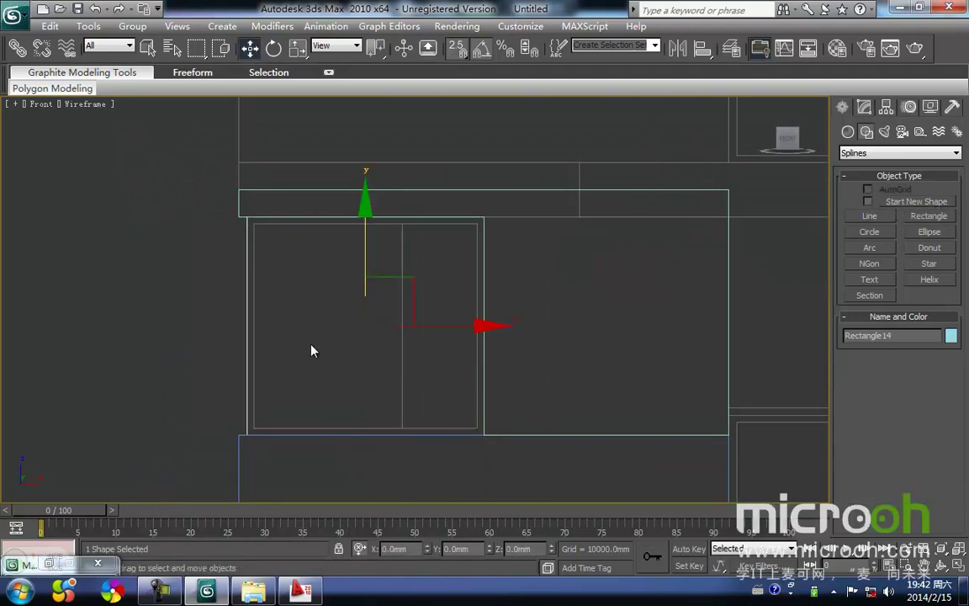
# - Convert the rectangle around the lowest corner window to an editable spline
pyautogui.rightClick(261, 343)
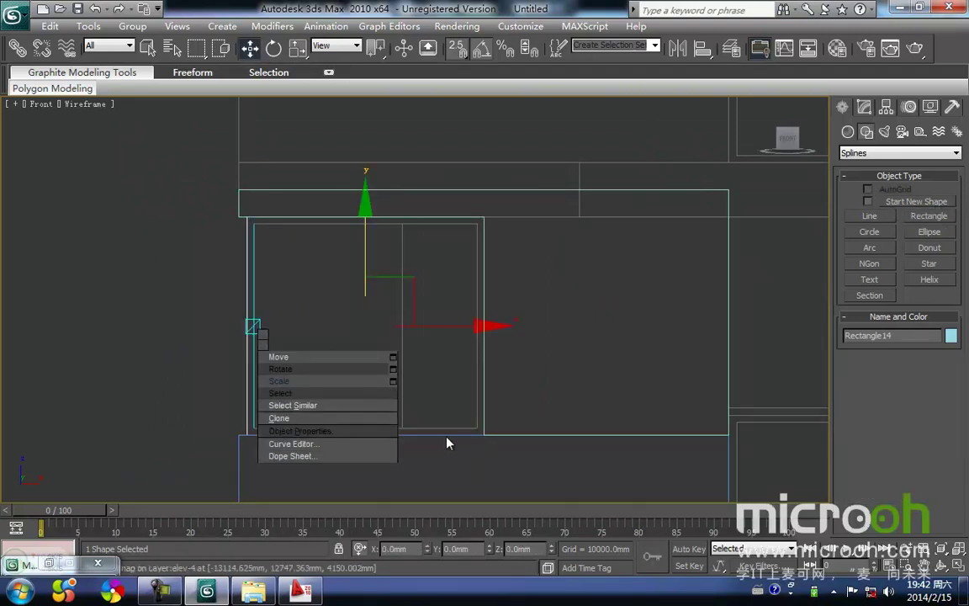
pyautogui.moveTo(390, 486)
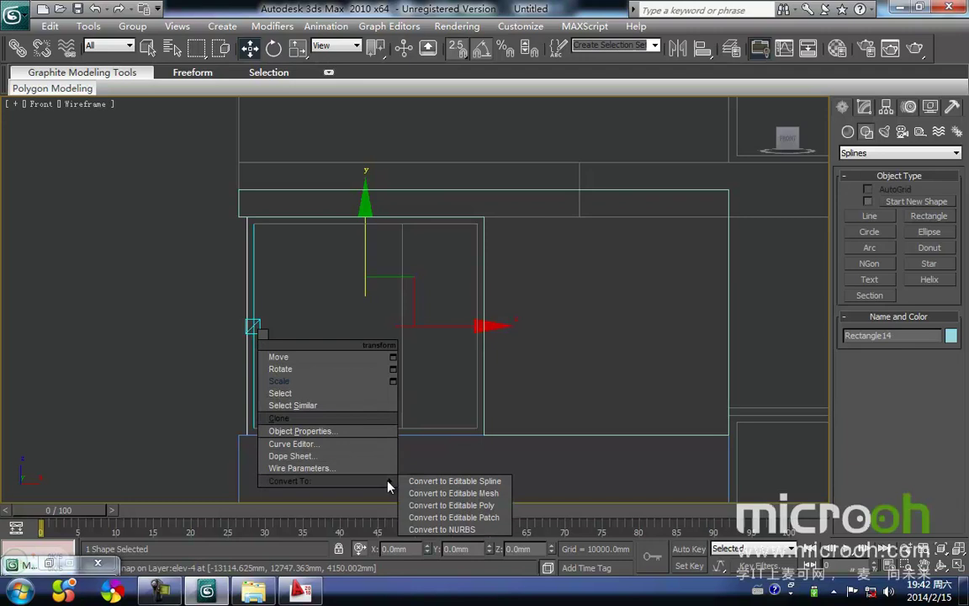
pyautogui.click(436, 482)
pyautogui.moveTo(423, 324); pyautogui.dragTo(413, 346, button='middle')
# - Copy the window outline's right-hand segment onto the elevation's mullion line, snapping to it, and leave segment editing
pyautogui.click(845, 225)
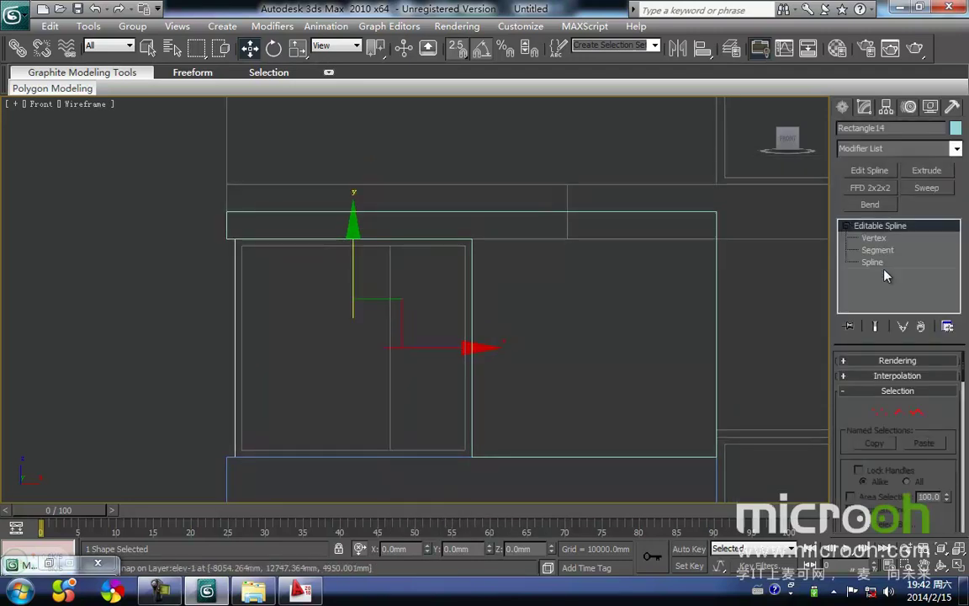
pyautogui.click(873, 238)
pyautogui.click(903, 414)
pyautogui.press('space')
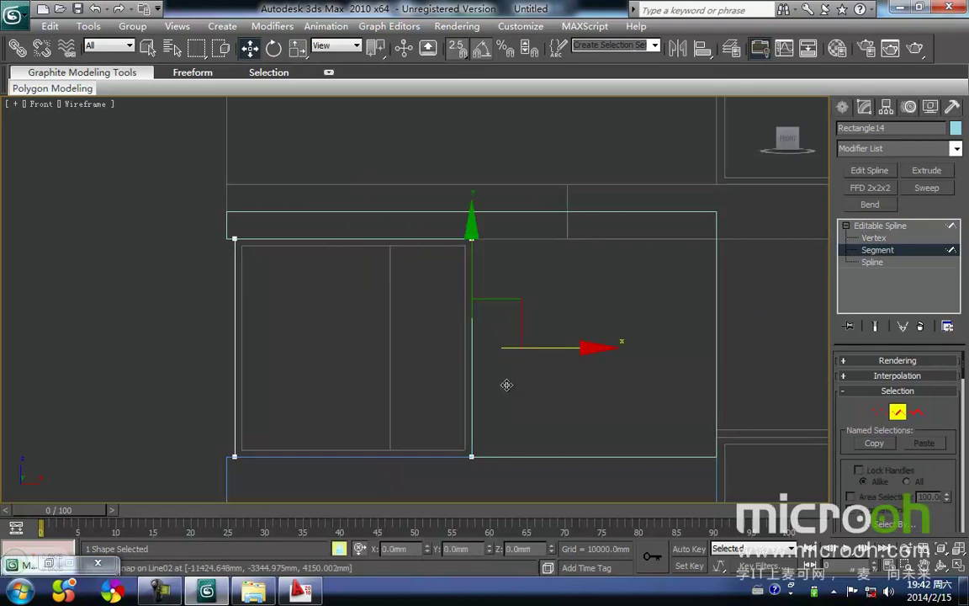
pyautogui.moveTo(508, 383); pyautogui.dragTo(533, 333, button='middle')
pyautogui.keyDown('shift'); pyautogui.moveTo(465, 406); pyautogui.dragTo(415, 400); pyautogui.keyUp('shift')
pyautogui.press('space')
pyautogui.click(445, 355)
pyautogui.click(897, 412)
pyautogui.moveTo(316, 336); pyautogui.dragTo(314, 356, button='middle')
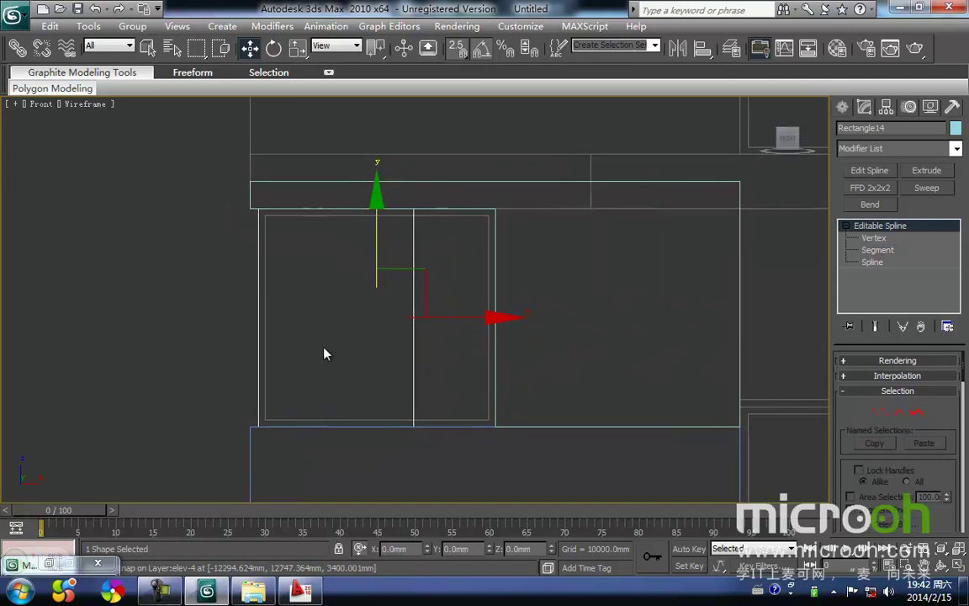
pyautogui.press('1')
pyautogui.moveTo(428, 370); pyautogui.dragTo(337, 310)
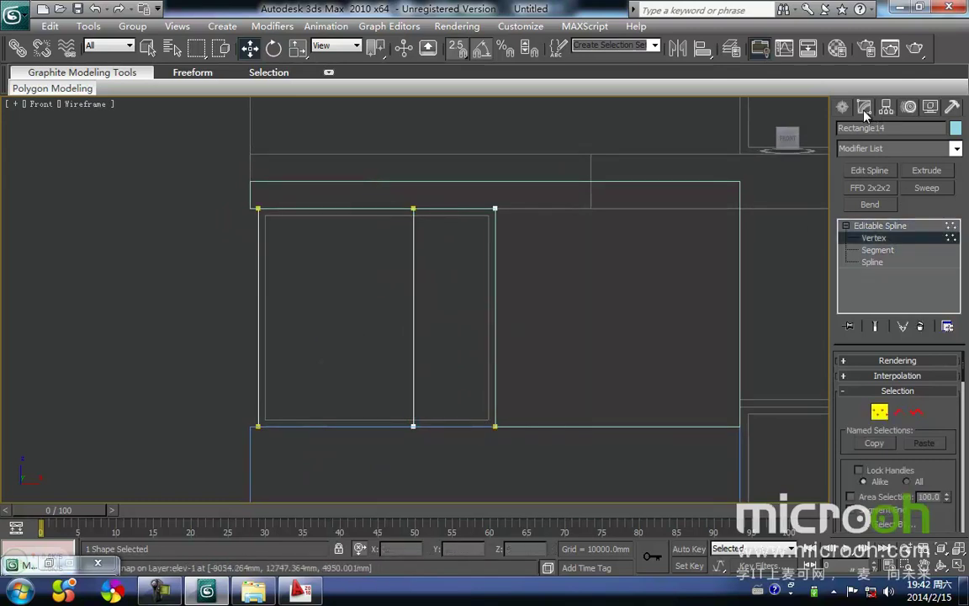
pyautogui.click(933, 191)
pyautogui.moveTo(569, 290)
pyautogui.mouseDown(button='middle')
pyautogui.moveTo(527, 309)
pyautogui.moveTo(558, 275)
pyautogui.mouseUp(button='middle')
pyautogui.hotkey('ctrl', 'z')
pyautogui.press('1')
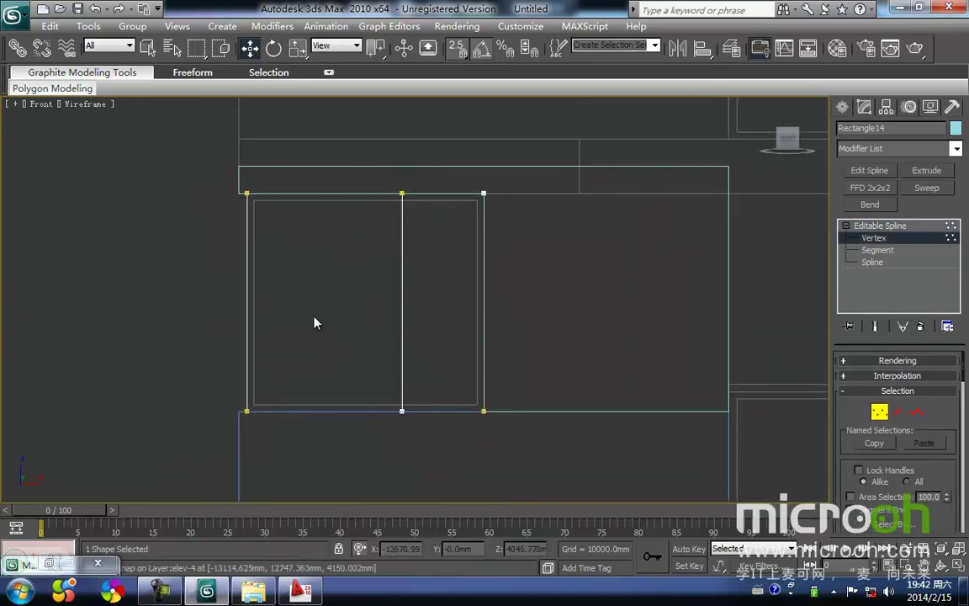
pyautogui.press('1')
pyautogui.click(293, 342)
pyautogui.click(402, 341)
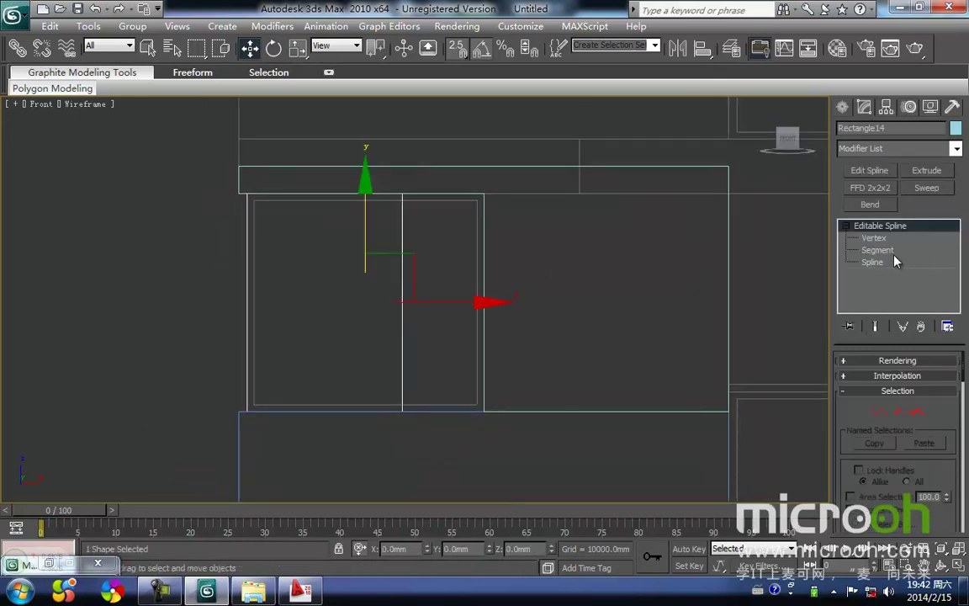
# - Apply a Sweep modifier to the window outline, using the built-in Bar section
pyautogui.click(926, 188)
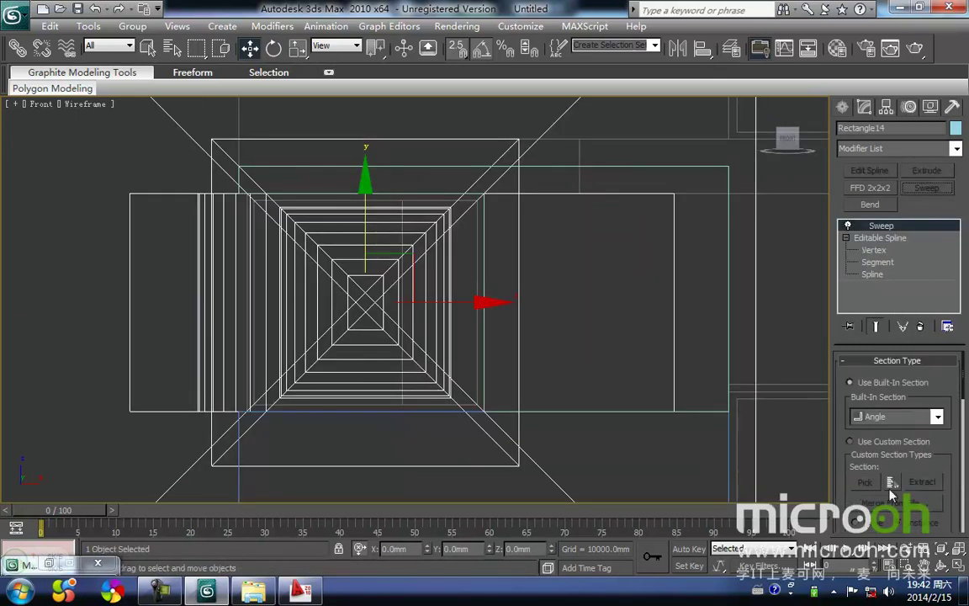
pyautogui.click(849, 442)
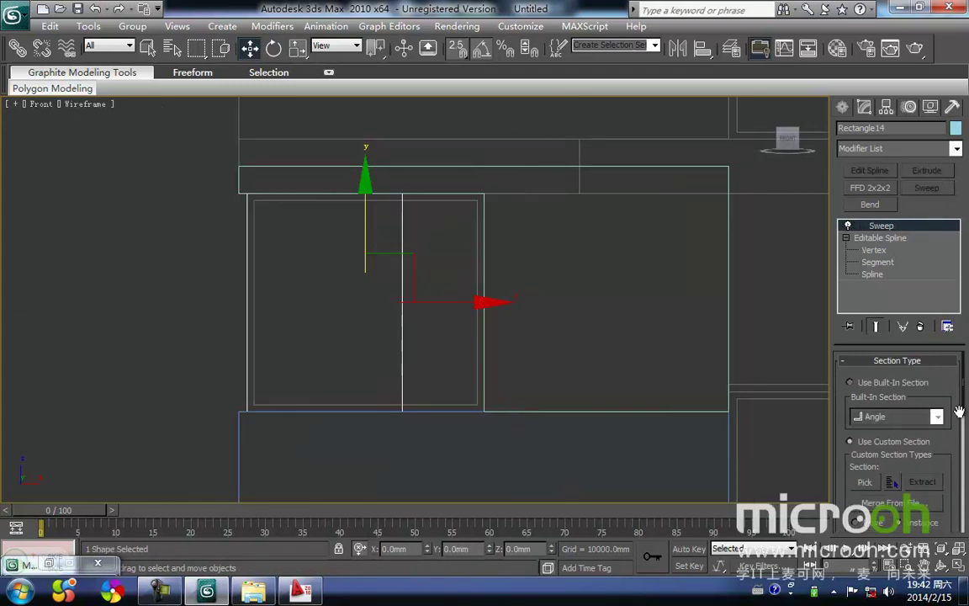
pyautogui.click(849, 383)
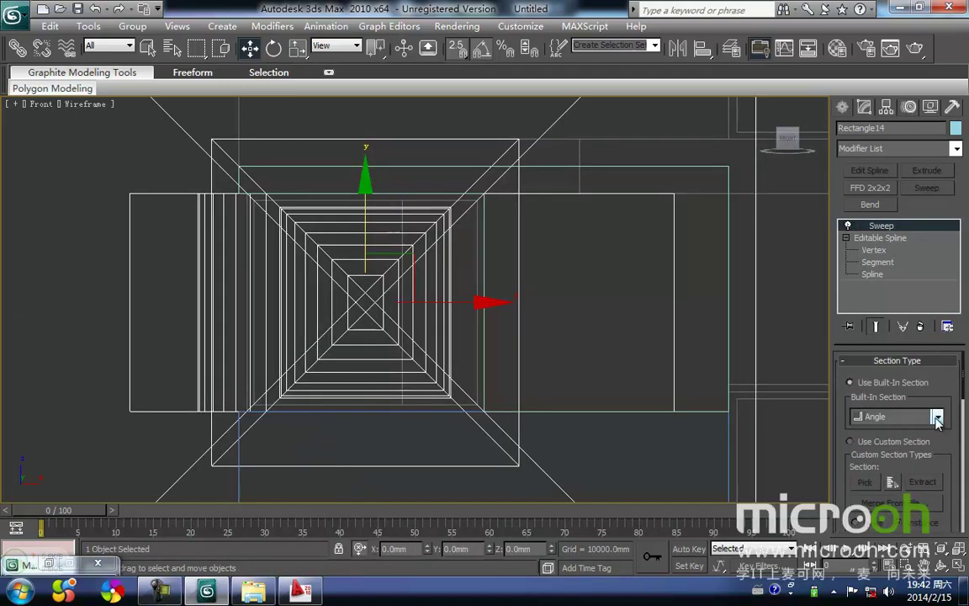
pyautogui.click(893, 416)
pyautogui.click(893, 441)
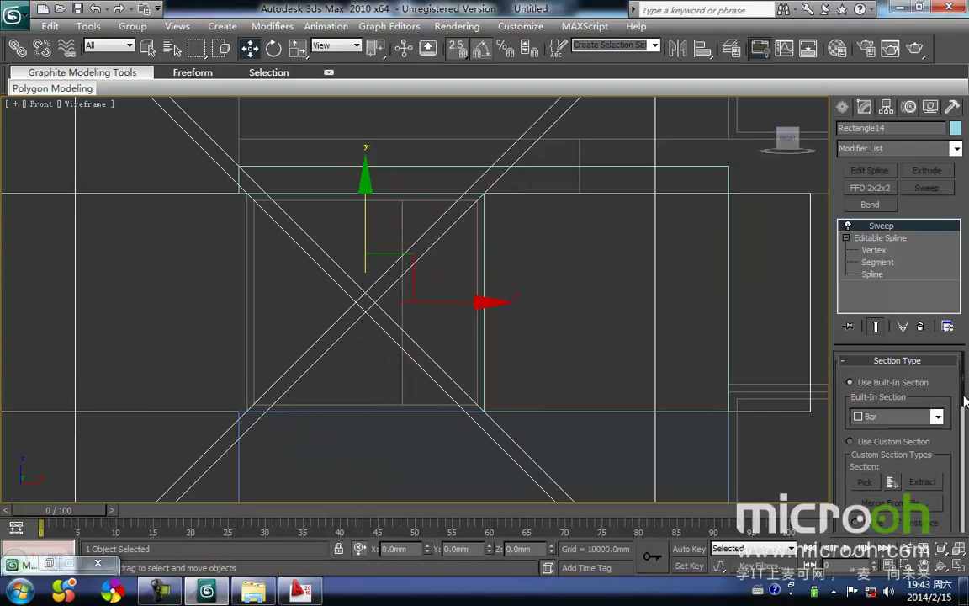
# - Set the swept bar section's length and width to 50 mm
pyautogui.scroll(-5, 900, 420)
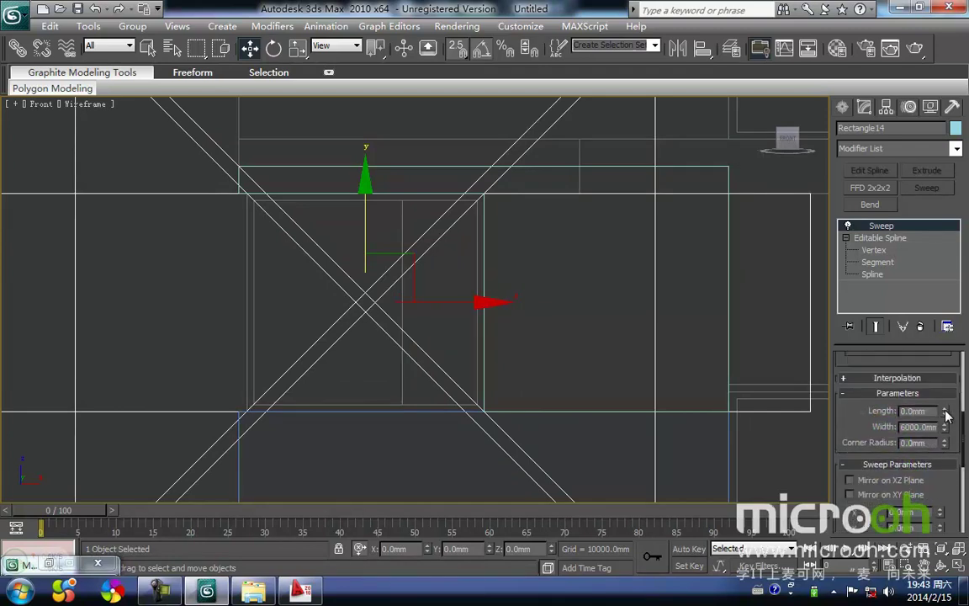
pyautogui.moveTo(925, 412); pyautogui.dragTo(690, 423)
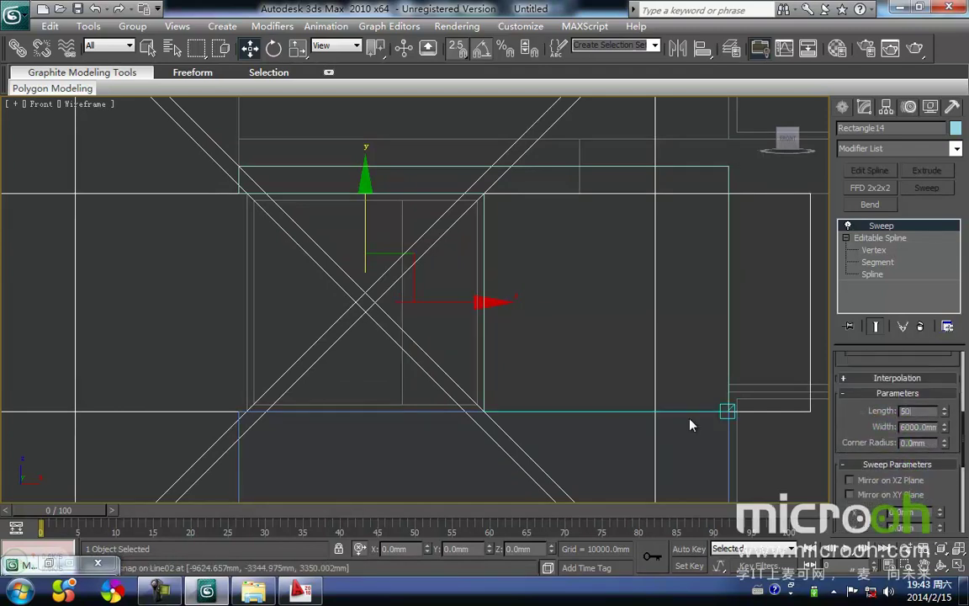
pyautogui.press('Tab')
pyautogui.write('50')
pyautogui.press('Return')
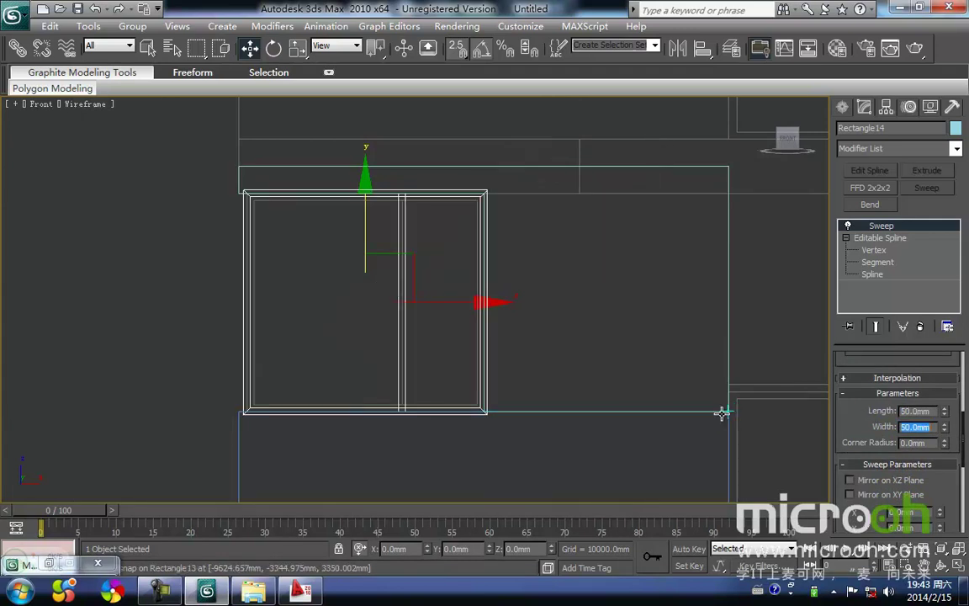
pyautogui.click(244, 327)
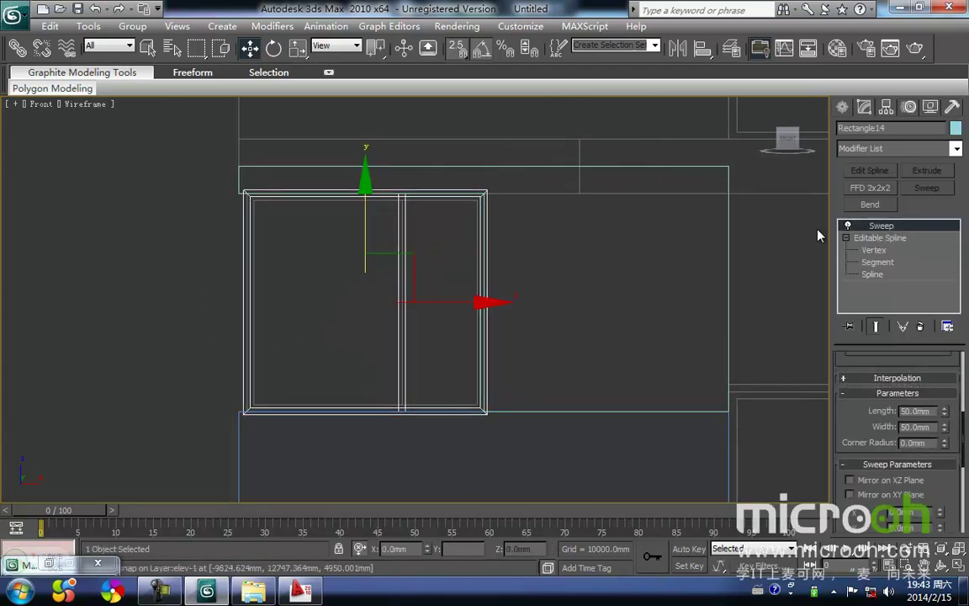
# - Set the sweep's pivot alignment to the upper-right corner so the frame lies inside the window outline
pyautogui.moveTo(965, 432); pyautogui.dragTo(965, 476)
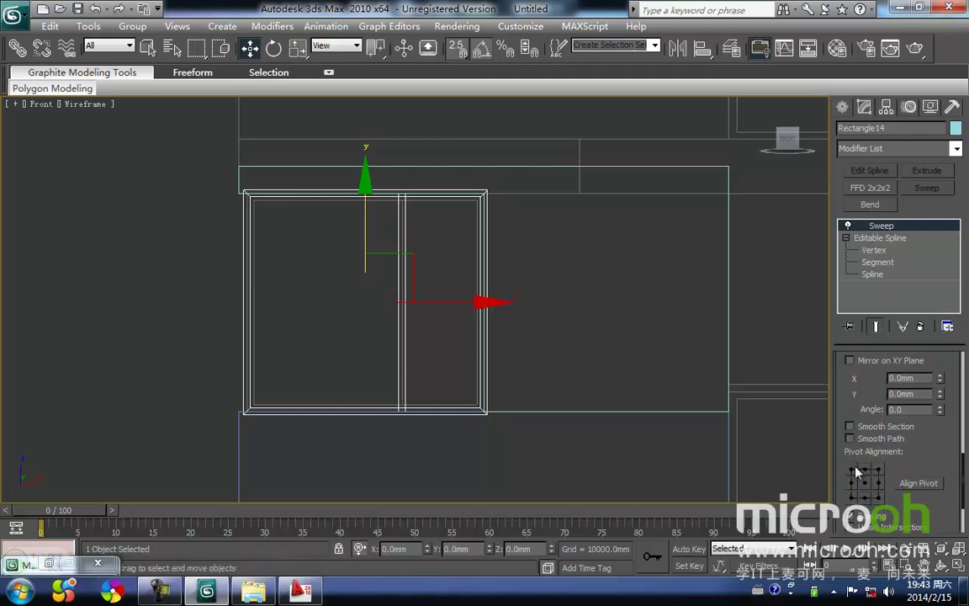
pyautogui.click(879, 468)
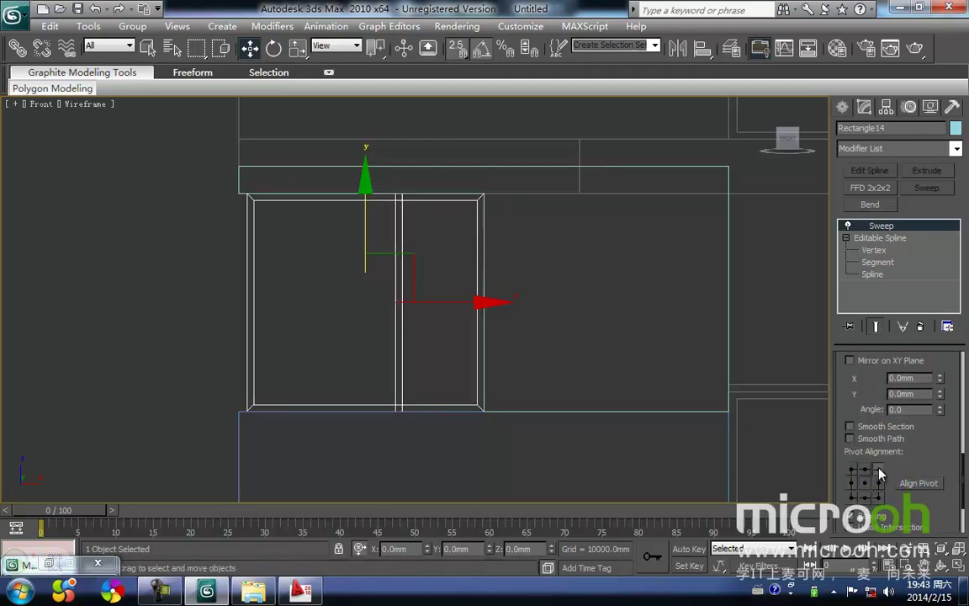
pyautogui.click(286, 354)
pyautogui.click(248, 287)
# - Move the window frame in the top plan onto the front wall, snapping it to the middle of the wall's thickness
pyautogui.moveTo(260, 279)
pyautogui.mouseDown(button='middle')
pyautogui.moveTo(266, 304)
pyautogui.moveTo(268, 265)
pyautogui.mouseUp(button='middle')
pyautogui.press('t')
pyautogui.press('z')
pyautogui.scroll(-6, 271, 267)
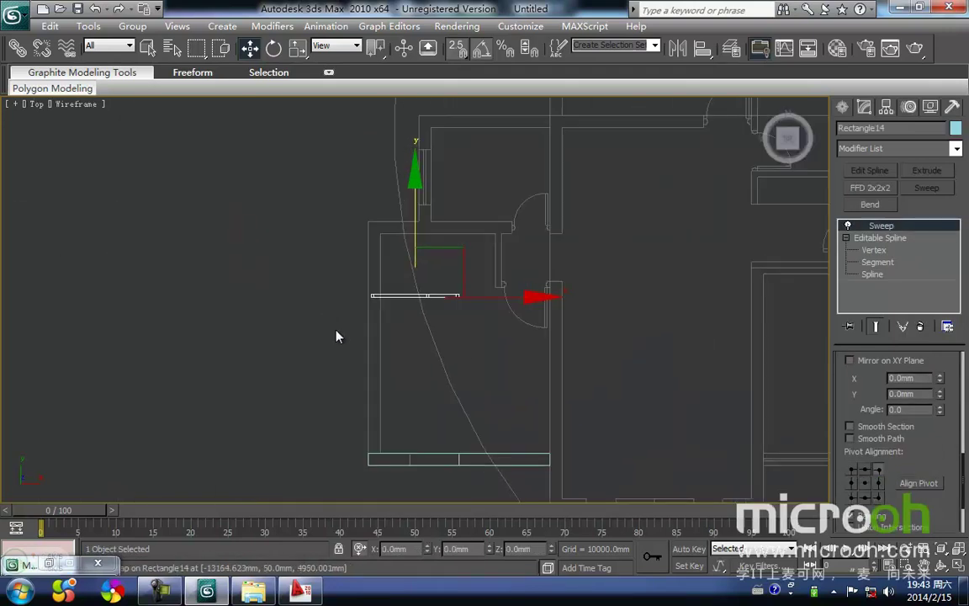
pyautogui.moveTo(334, 328); pyautogui.dragTo(310, 215, button='middle')
pyautogui.press('space')
pyautogui.moveTo(380, 126); pyautogui.dragTo(376, 268)
pyautogui.scroll(3, 351, 340)
pyautogui.moveTo(352, 340); pyautogui.dragTo(367, 268, button='middle')
pyautogui.moveTo(288, 284); pyautogui.dragTo(286, 322)
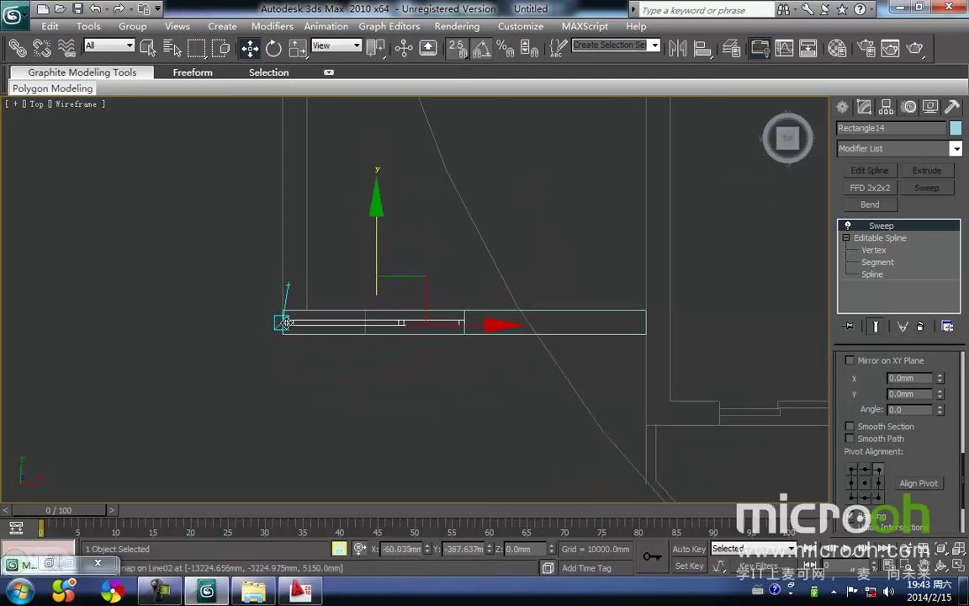
# - Show the window frame close up in the front elevation with shaded display
pyautogui.scroll(2, 340, 320)
pyautogui.moveTo(504, 338)
pyautogui.mouseDown(button='middle')
pyautogui.moveTo(349, 275)
pyautogui.moveTo(342, 294)
pyautogui.moveTo(340, 243)
pyautogui.mouseUp(button='middle')
pyautogui.scroll(1, 357, 287)
pyautogui.press('f')
pyautogui.press('z')
pyautogui.press('F3')
pyautogui.scroll(-2, 324, 266)
# - Assign the 窗框 material to the window frame, deselect it, and put the material editor away
pyautogui.press('space')
pyautogui.click(344, 332)
pyautogui.click(296, 301)
pyautogui.moveTo(256, 274); pyautogui.dragTo(241, 282, button='middle')
pyautogui.press('m')
pyautogui.click(666, 164)
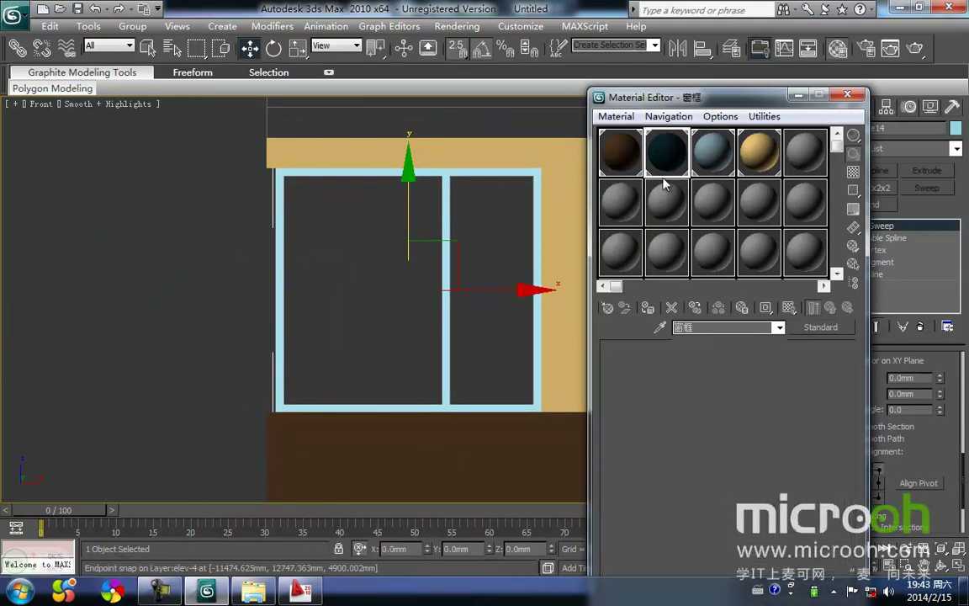
pyautogui.click(650, 310)
pyautogui.click(420, 324)
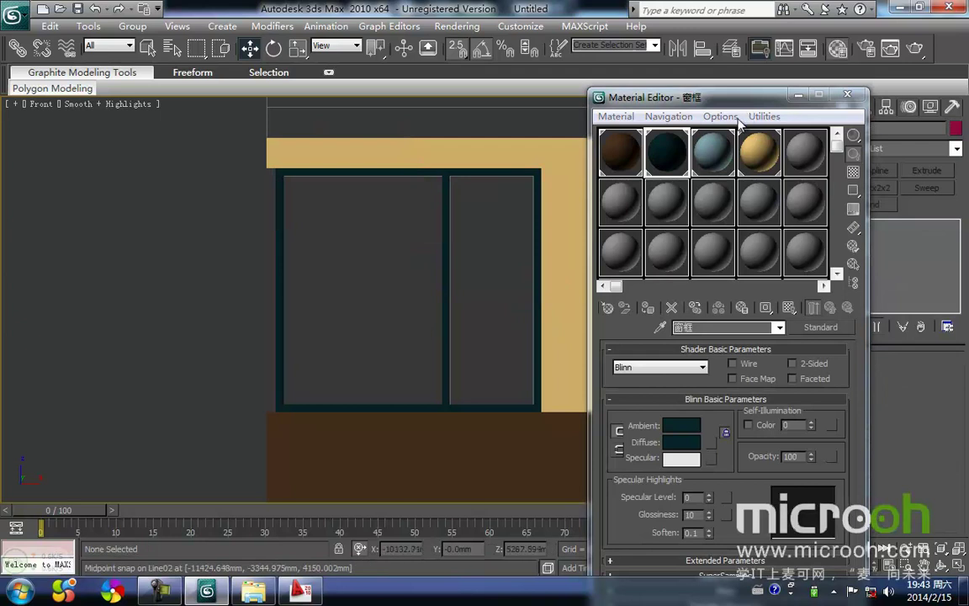
pyautogui.click(797, 96)
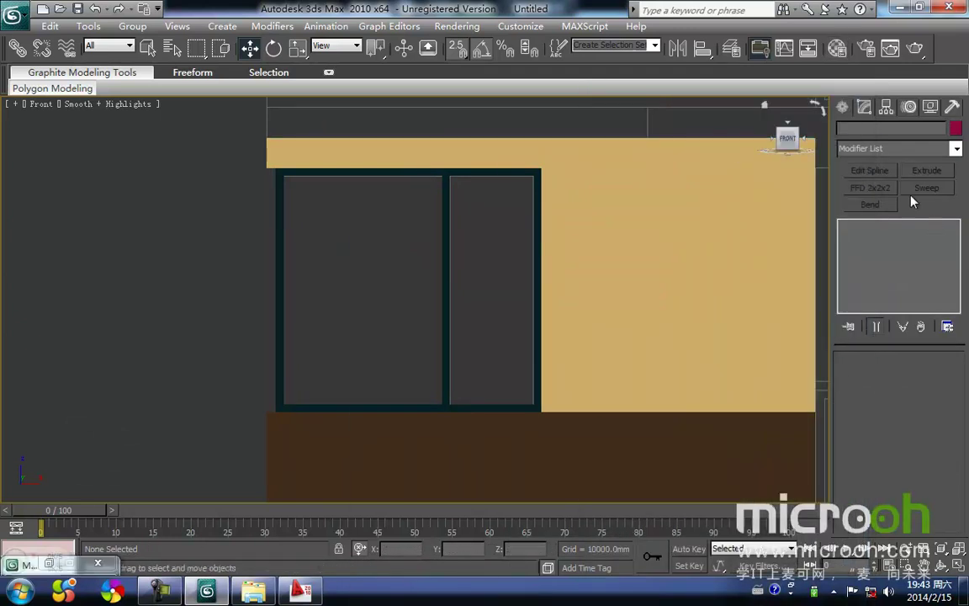
# - Draw a glass rectangle snapped to the window frame's inner corners and extrude it 5 mm
pyautogui.click(842, 107)
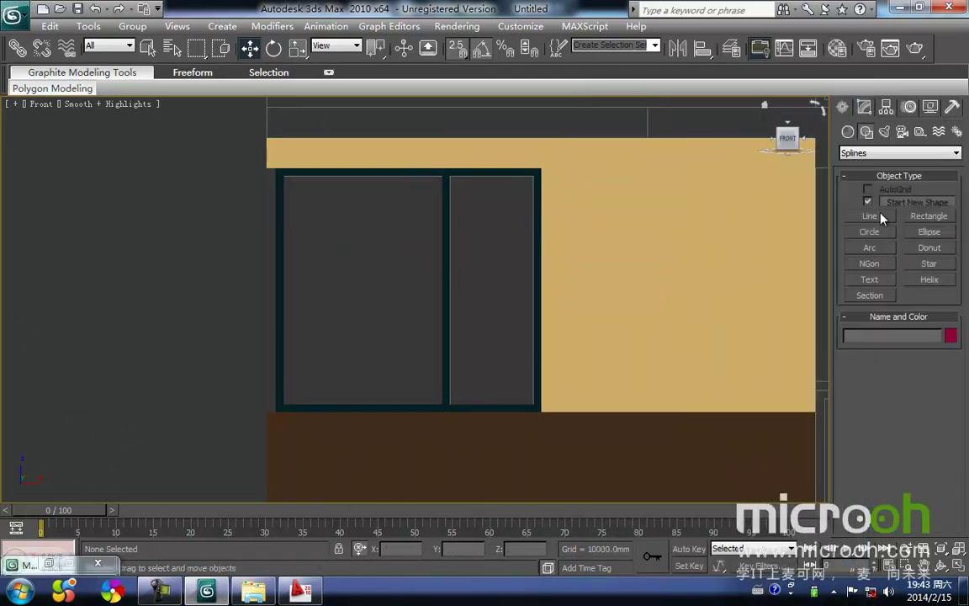
pyautogui.click(938, 221)
pyautogui.moveTo(467, 270); pyautogui.dragTo(442, 289, button='middle')
pyautogui.moveTo(259, 198); pyautogui.dragTo(493, 426)
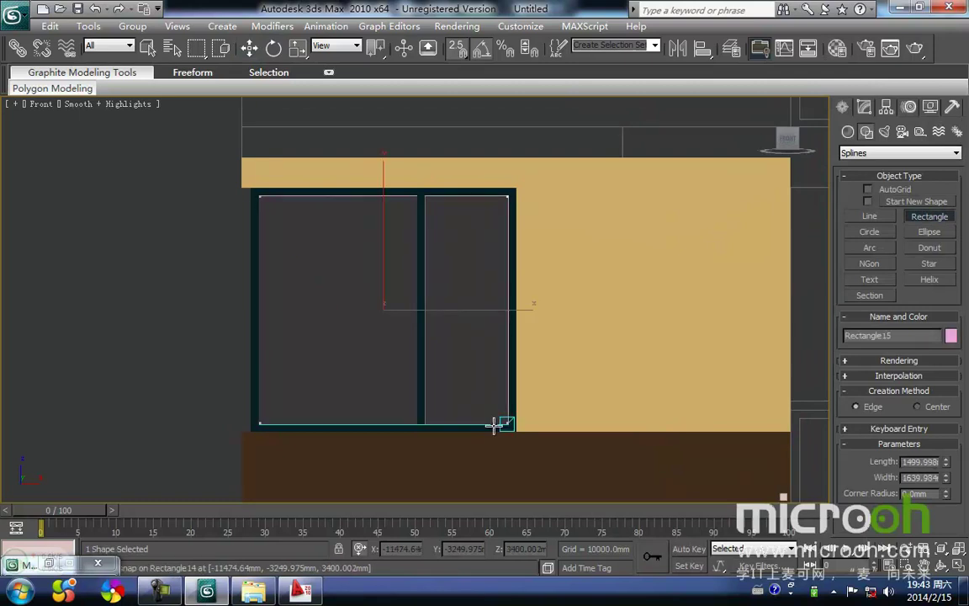
pyautogui.click(867, 110)
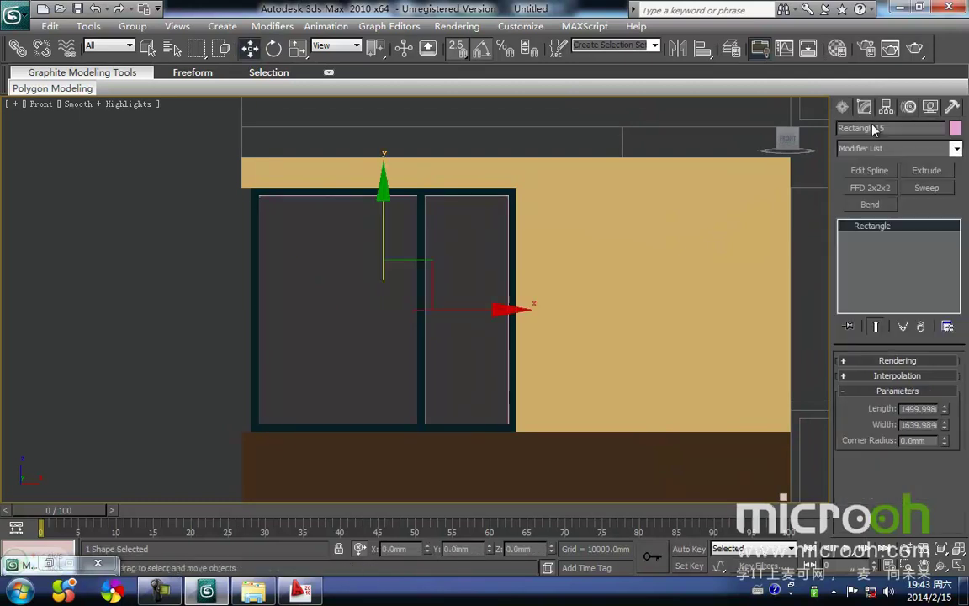
pyautogui.click(926, 171)
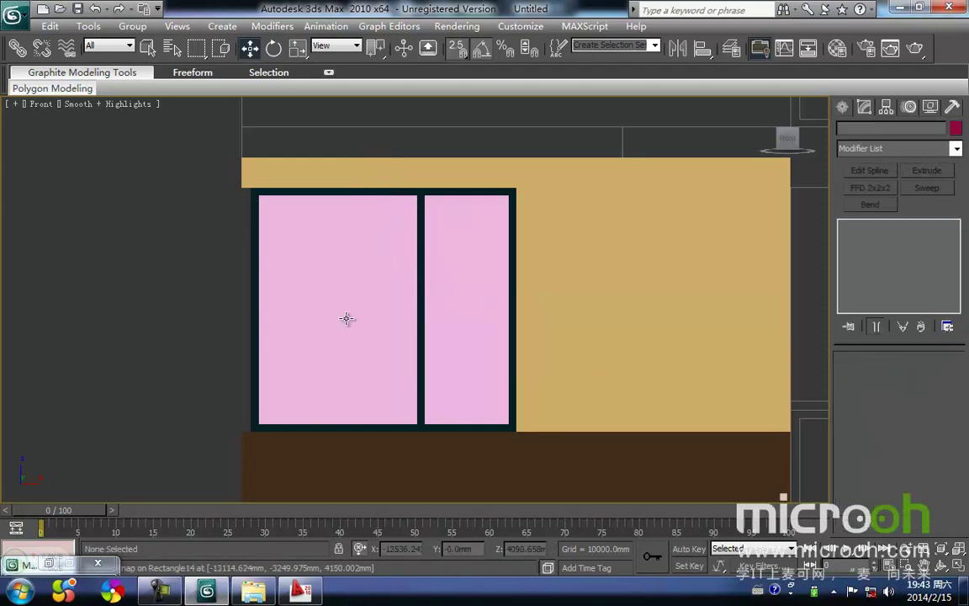
# - Align the glass pane to the window frame centre to centre, in Z position only
pyautogui.hotkey('alt', 'a')
pyautogui.click(253, 349)
pyautogui.click(423, 249)
pyautogui.click(505, 248)
pyautogui.click(413, 196)
pyautogui.click(469, 196)
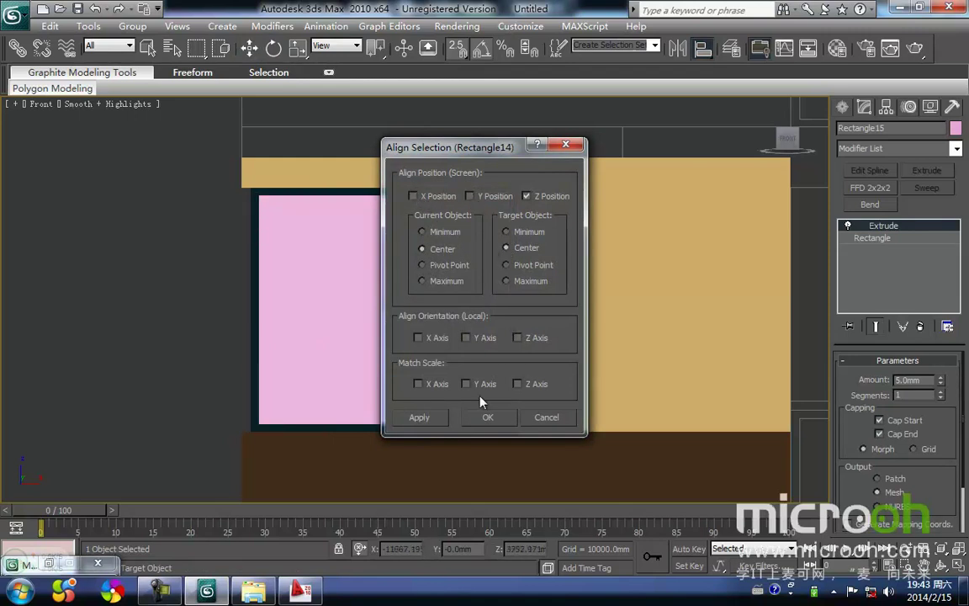
pyautogui.click(488, 417)
# - Assign the grey-blue glass material to the window pane, put the material editor away, and deselect the pane
pyautogui.press('m')
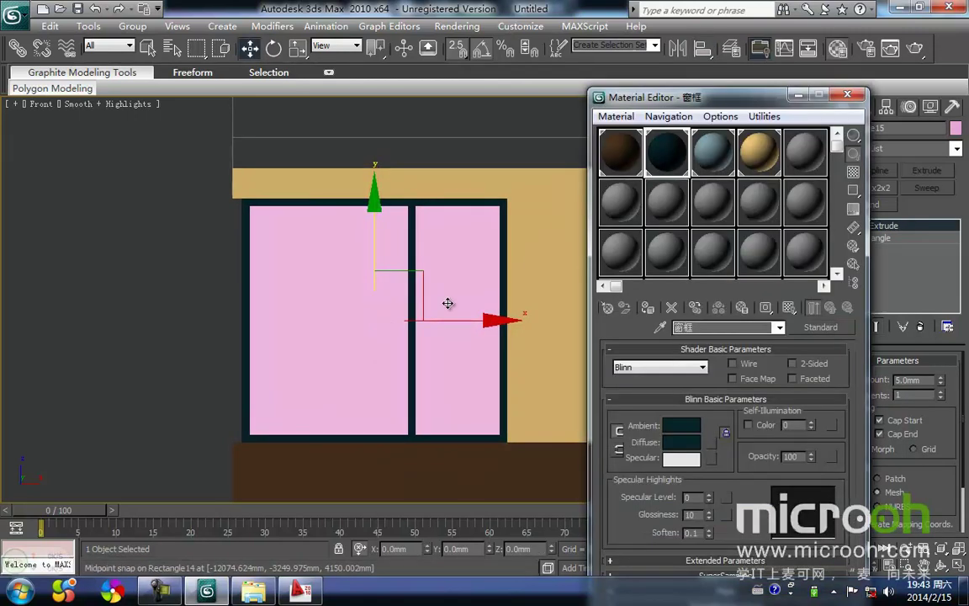
pyautogui.moveTo(559, 244); pyautogui.dragTo(469, 281)
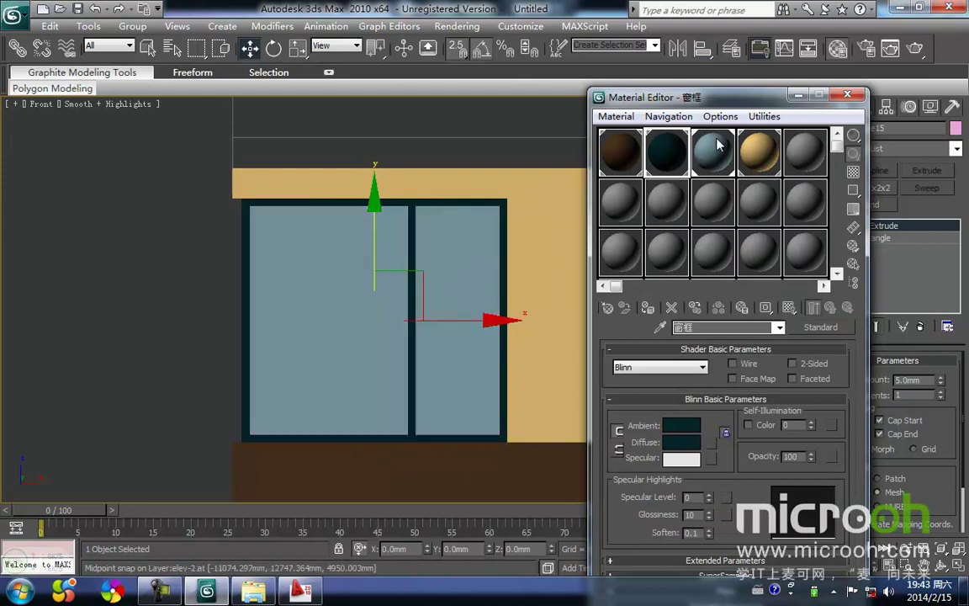
pyautogui.click(793, 96)
pyautogui.moveTo(637, 238); pyautogui.dragTo(415, 264, button='middle')
pyautogui.scroll(-2, 574, 304)
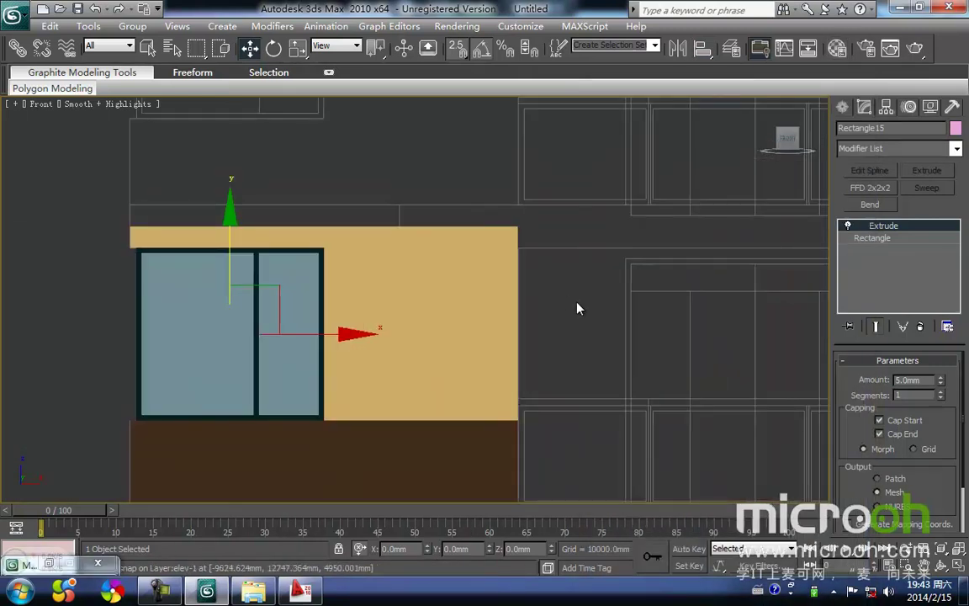
pyautogui.moveTo(571, 300); pyautogui.dragTo(455, 274, button='middle')
pyautogui.click(454, 275)
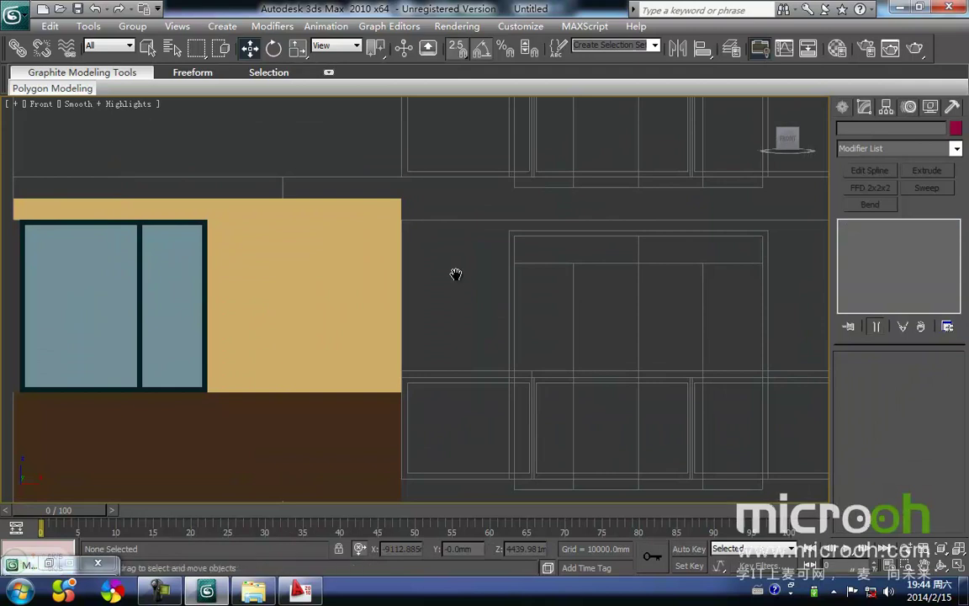
# - Examine the door, windows and balcony beside the finished corner wall in the front elevation and the top plan
pyautogui.scroll(-2, 499, 289)
pyautogui.moveTo(500, 289); pyautogui.dragTo(388, 314, button='middle')
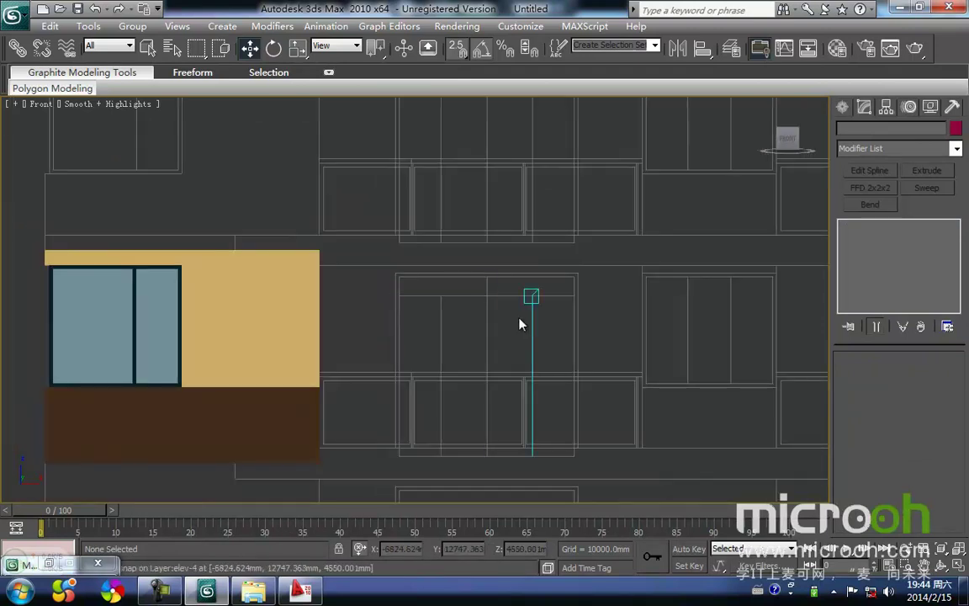
pyautogui.moveTo(557, 299); pyautogui.dragTo(463, 257, button='middle')
pyautogui.press('F3')
pyautogui.moveTo(476, 329); pyautogui.dragTo(435, 279, button='middle')
pyautogui.press('F3')
pyautogui.scroll(-2, 407, 300)
pyautogui.moveTo(409, 208); pyautogui.dragTo(355, 216, button='middle')
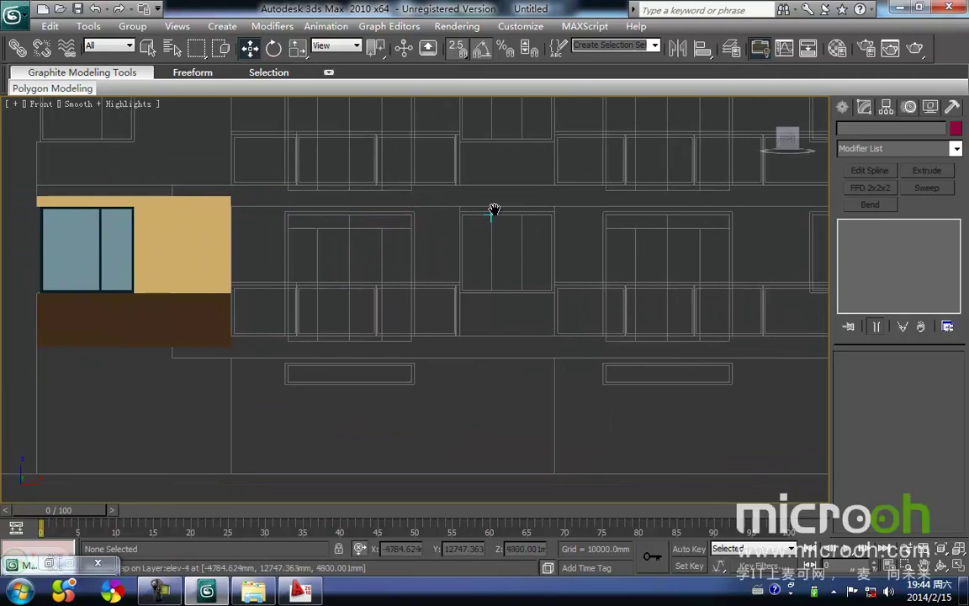
pyautogui.moveTo(478, 211); pyautogui.dragTo(515, 207, button='middle')
pyautogui.press('t')
pyautogui.scroll(-5, 452, 174)
pyautogui.scroll(6, 273, 261)
pyautogui.moveTo(251, 263); pyautogui.dragTo(274, 322, button='middle')
pyautogui.scroll(2, 368, 330)
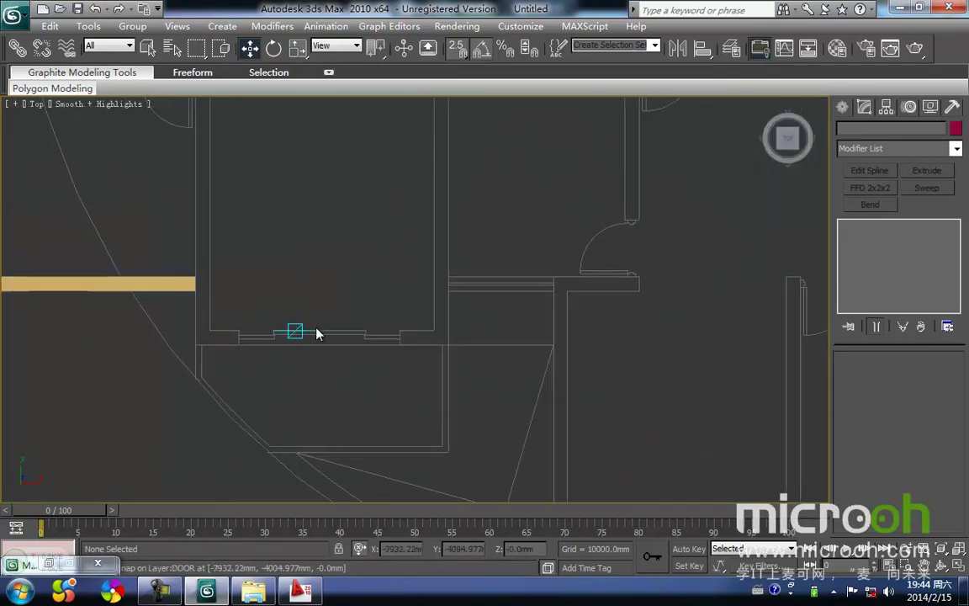
# - Examine the balcony door wall and its recess in the top plan, and locate the same wall in the front elevation
pyautogui.moveTo(399, 351); pyautogui.dragTo(353, 356, button='middle')
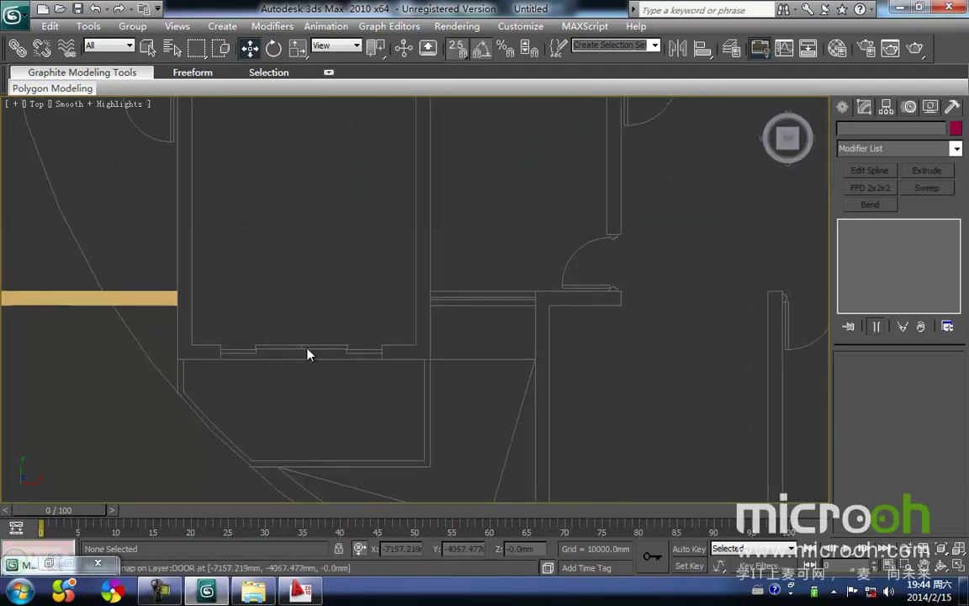
pyautogui.moveTo(247, 349)
pyautogui.mouseDown(button='middle')
pyautogui.moveTo(268, 344)
pyautogui.moveTo(242, 353)
pyautogui.mouseUp(button='middle')
pyautogui.moveTo(475, 352); pyautogui.dragTo(425, 363, button='middle')
pyautogui.scroll(-2, 452, 316)
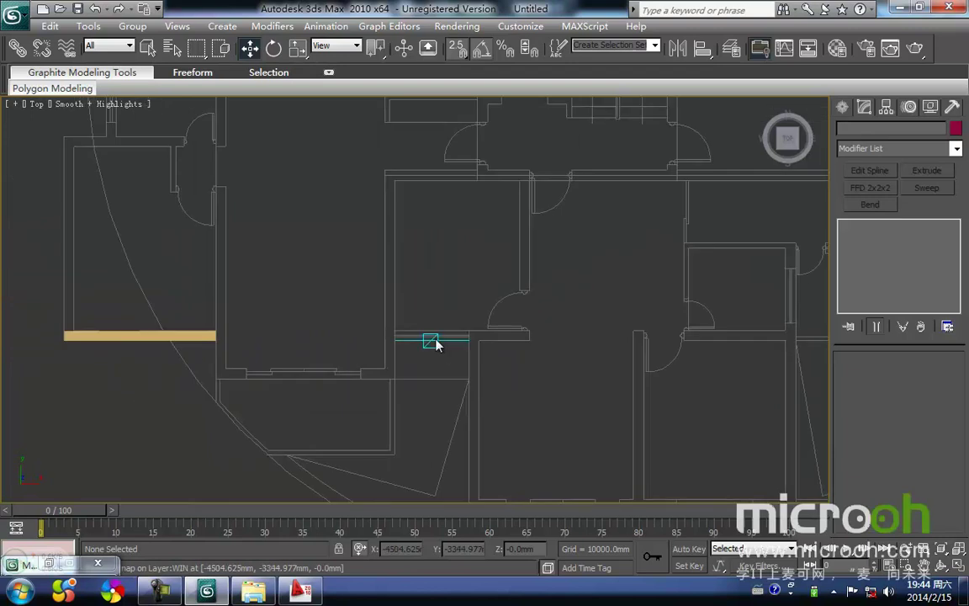
pyautogui.moveTo(429, 346); pyautogui.dragTo(476, 304, button='middle')
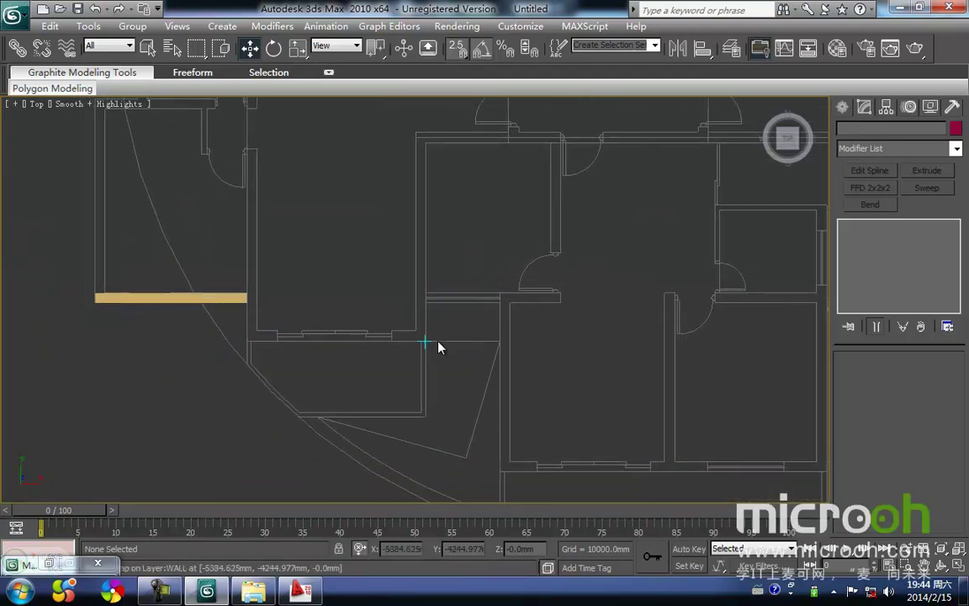
pyautogui.press('f')
pyautogui.press('z')
pyautogui.moveTo(310, 230); pyautogui.dragTo(318, 76, button='middle')
pyautogui.scroll(4, 364, 261)
pyautogui.scroll(6, 365, 262)
pyautogui.moveTo(294, 276); pyautogui.dragTo(359, 323, button='middle')
# - Draw a wall rectangle 2600 mm high and about 4240 mm wide around the balcony door, snapped to the finished corner wall
pyautogui.click(843, 108)
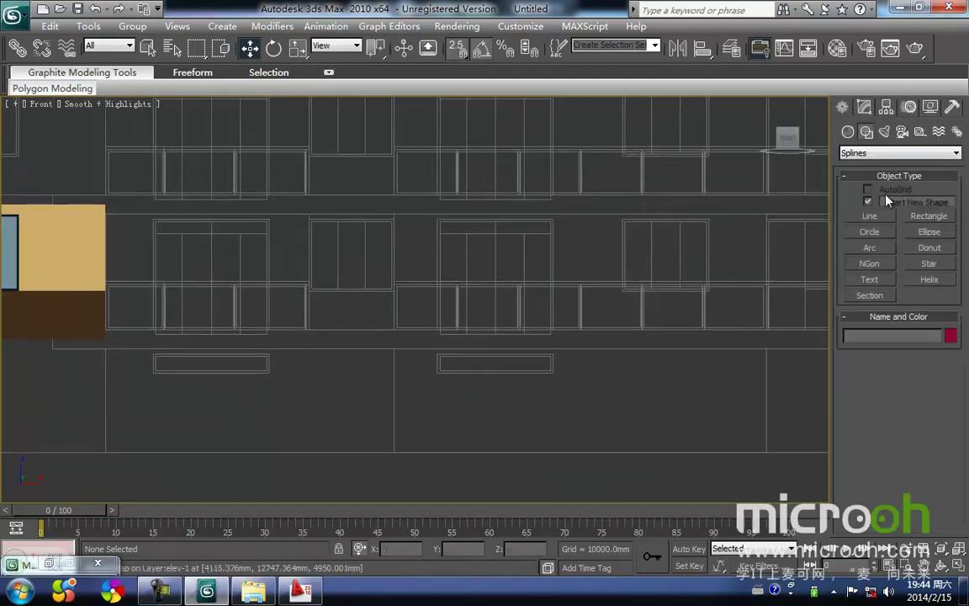
pyautogui.click(929, 216)
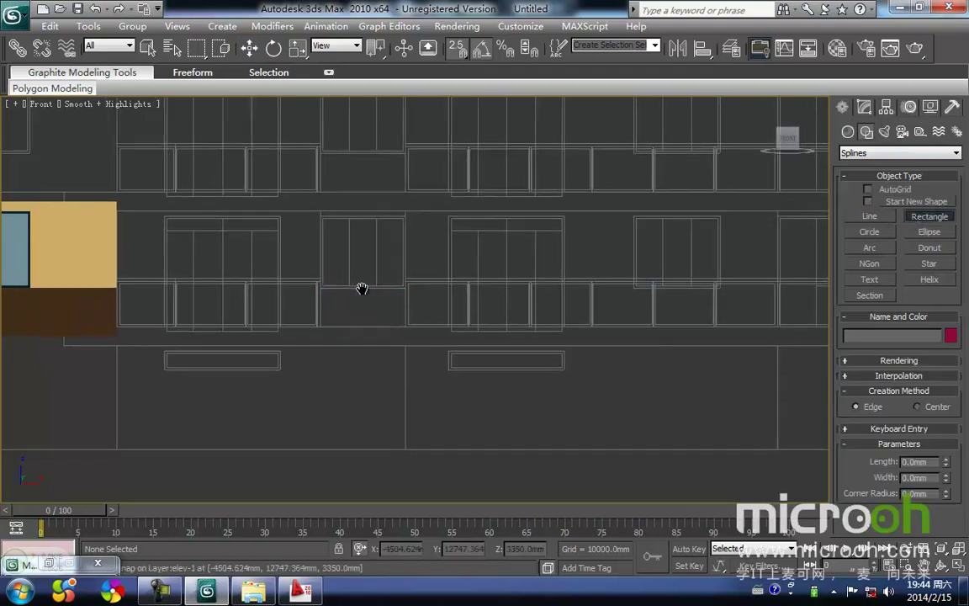
pyautogui.moveTo(352, 291); pyautogui.dragTo(441, 287, button='middle')
pyautogui.moveTo(239, 229); pyautogui.dragTo(272, 185, button='middle')
pyautogui.moveTo(438, 166); pyautogui.dragTo(452, 149, button='middle')
pyautogui.scroll(2, 288, 203)
pyautogui.moveTo(289, 225); pyautogui.dragTo(296, 351, button='middle')
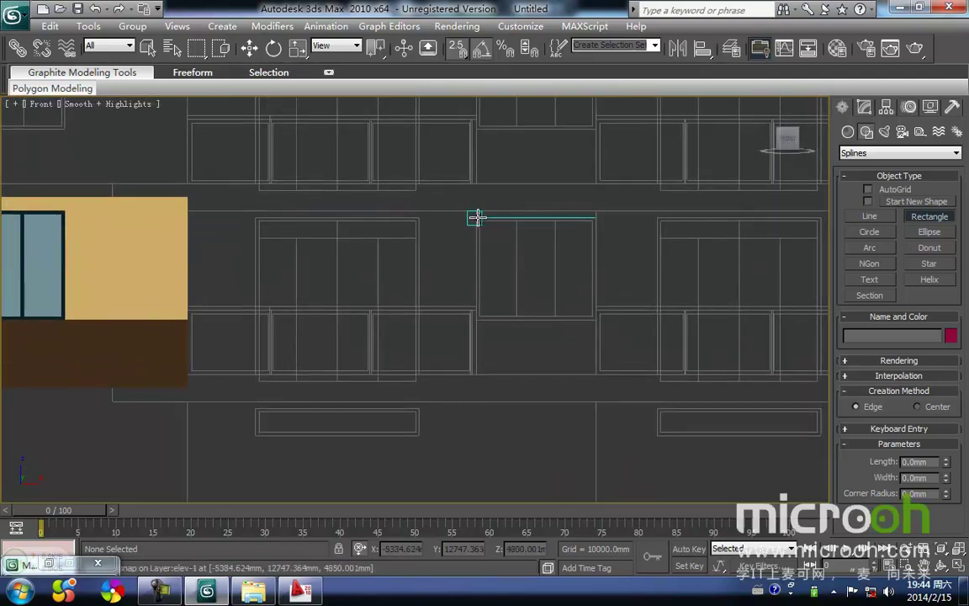
pyautogui.moveTo(476, 212); pyautogui.dragTo(192, 391)
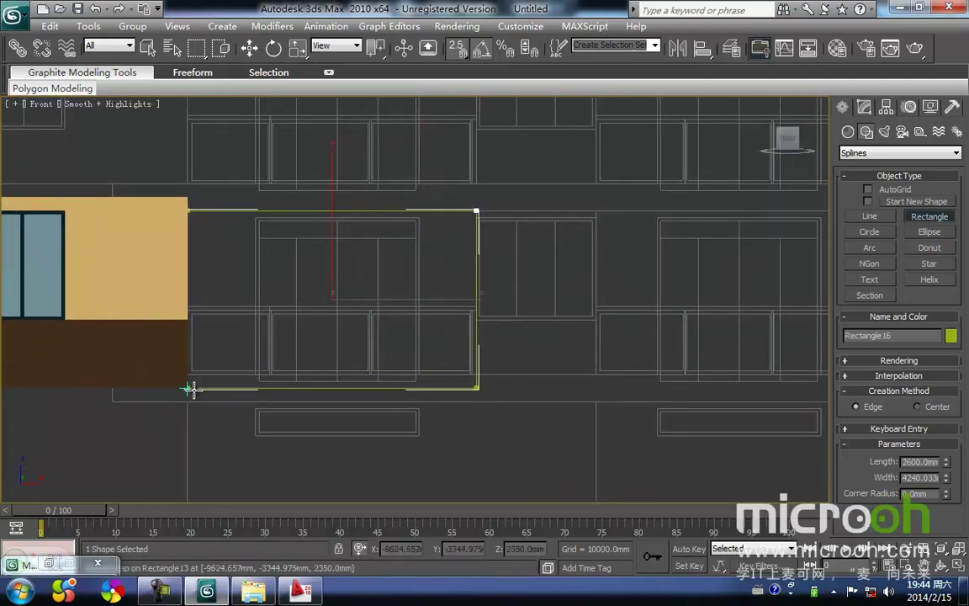
pyautogui.scroll(2, 377, 391)
pyautogui.moveTo(377, 391); pyautogui.dragTo(406, 339, button='middle')
pyautogui.moveTo(463, 326); pyautogui.dragTo(440, 404, button='middle')
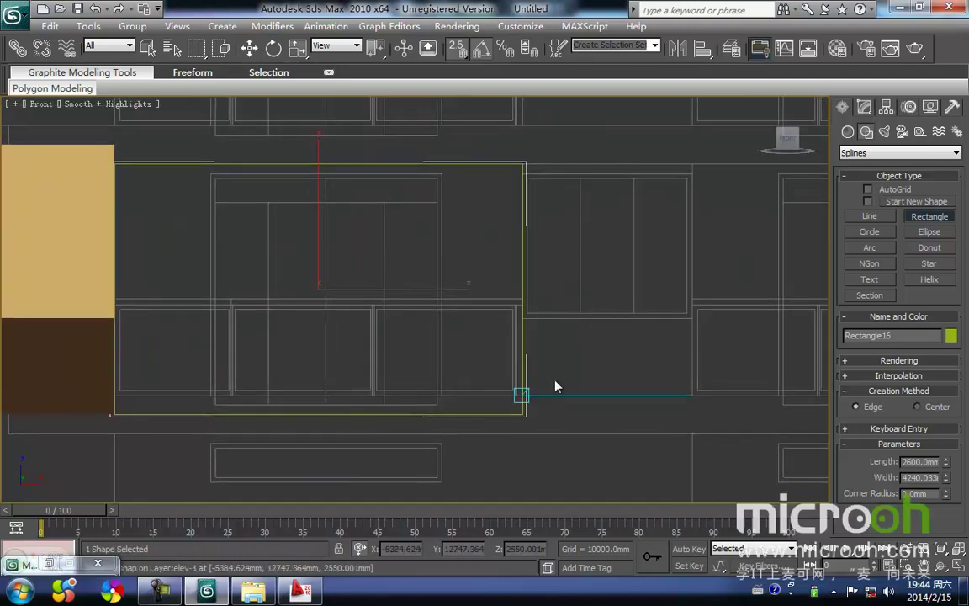
pyautogui.press('w')
pyautogui.click(561, 354)
pyautogui.click(523, 325)
pyautogui.moveTo(389, 232); pyautogui.dragTo(413, 308, button='middle')
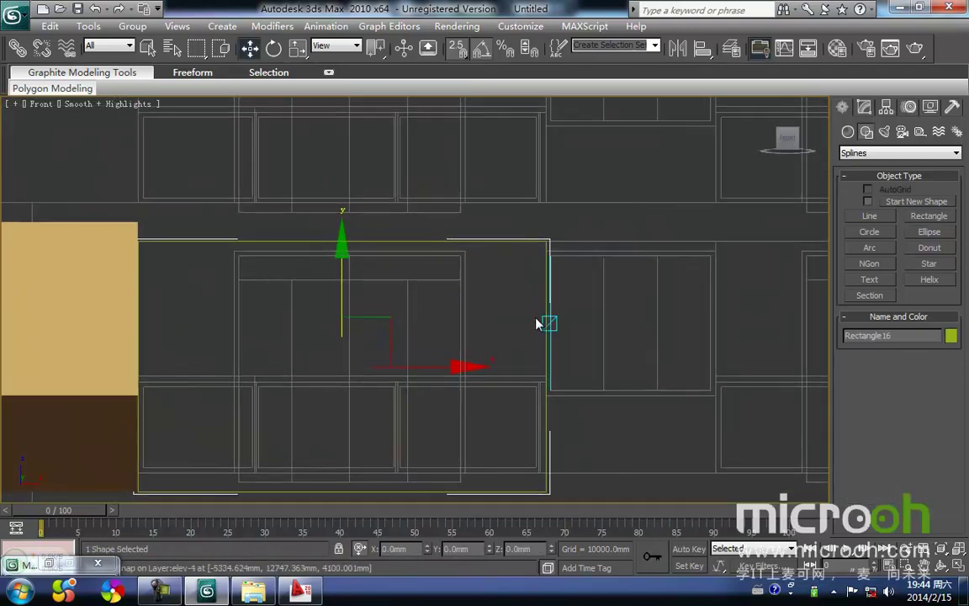
# - Apply Edit Spline to the wall rectangle and raise its two top vertices flush with the top of the finished wall
pyautogui.click(866, 107)
pyautogui.click(869, 172)
pyautogui.moveTo(508, 184); pyautogui.dragTo(567, 222, button='middle')
pyautogui.press('1')
pyautogui.moveTo(612, 288); pyautogui.dragTo(145, 217)
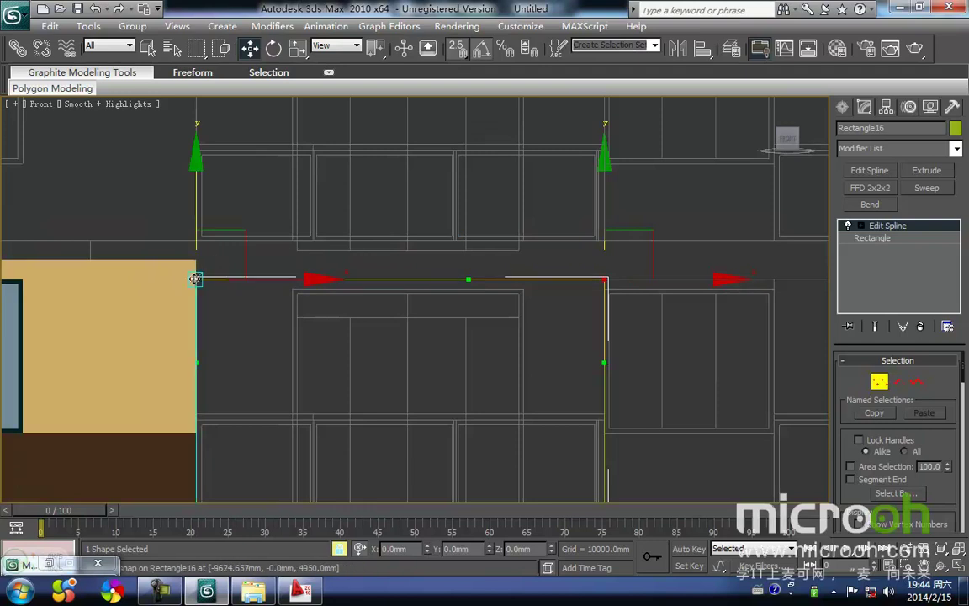
pyautogui.moveTo(194, 279); pyautogui.dragTo(196, 260)
pyautogui.press('space')
pyautogui.moveTo(238, 293); pyautogui.dragTo(261, 236, button='middle')
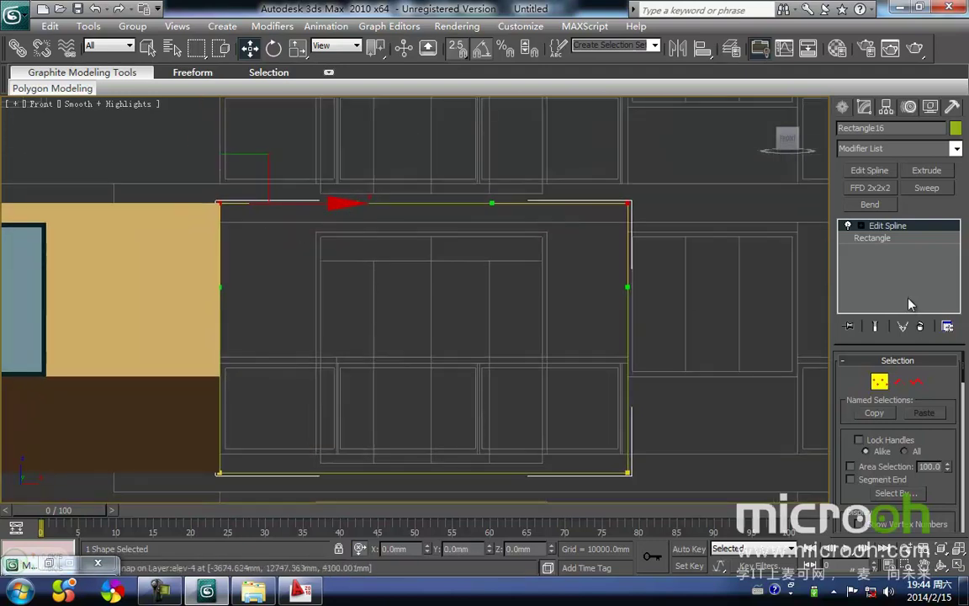
pyautogui.click(879, 383)
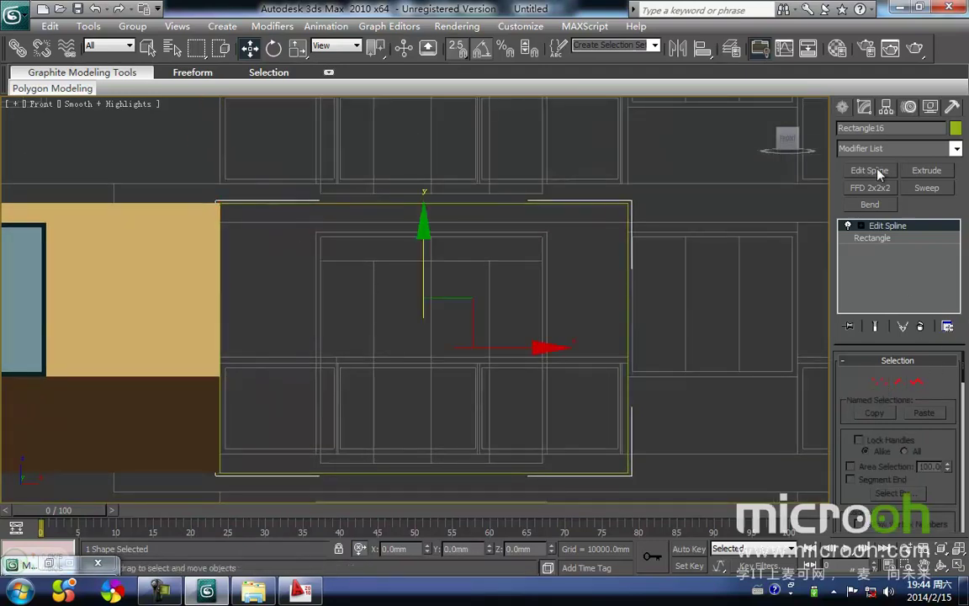
# - Add a door opening rectangle about 2400 mm high and 2350 mm wide to the same wall shape
pyautogui.click(842, 107)
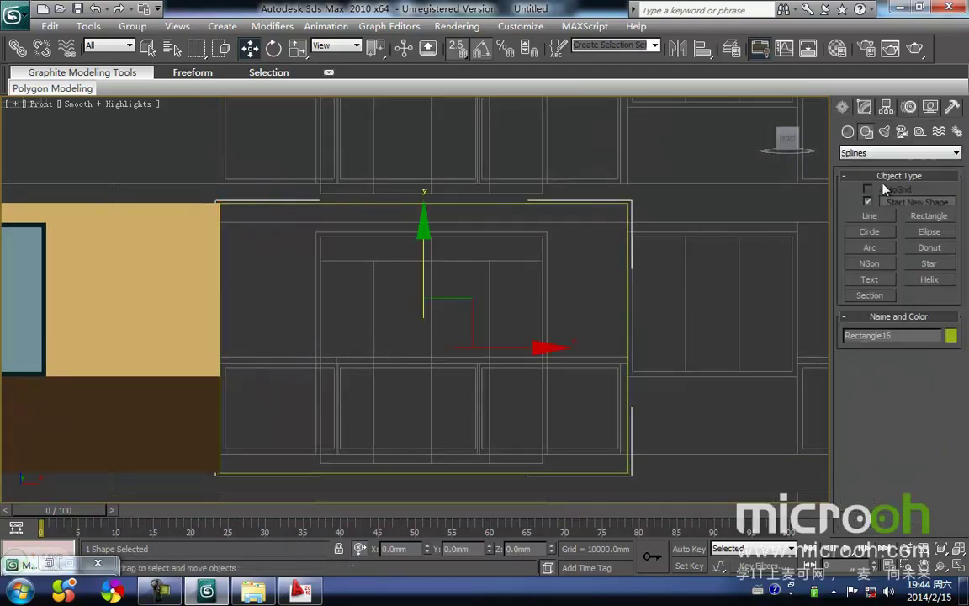
pyautogui.click(928, 216)
pyautogui.moveTo(548, 279); pyautogui.dragTo(552, 264, button='middle')
pyautogui.moveTo(316, 211); pyautogui.dragTo(558, 446)
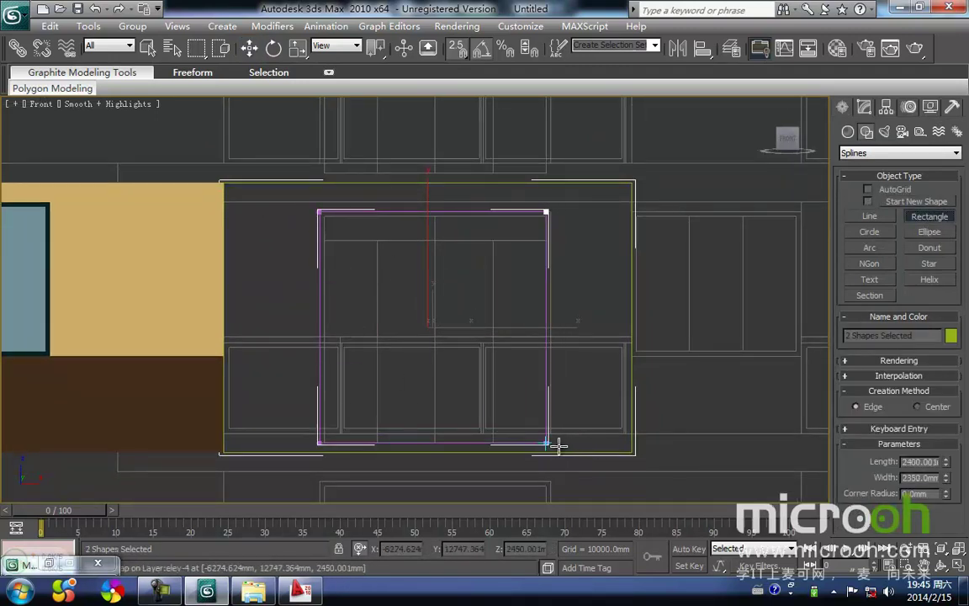
pyautogui.rightClick(570, 386)
pyautogui.moveTo(570, 387); pyautogui.dragTo(542, 326, button='middle')
pyautogui.moveTo(527, 301); pyautogui.dragTo(518, 317, button='middle')
# - Move the door opening's two right-hand vertices out to the outer frame line of the elevation
pyautogui.press('1')
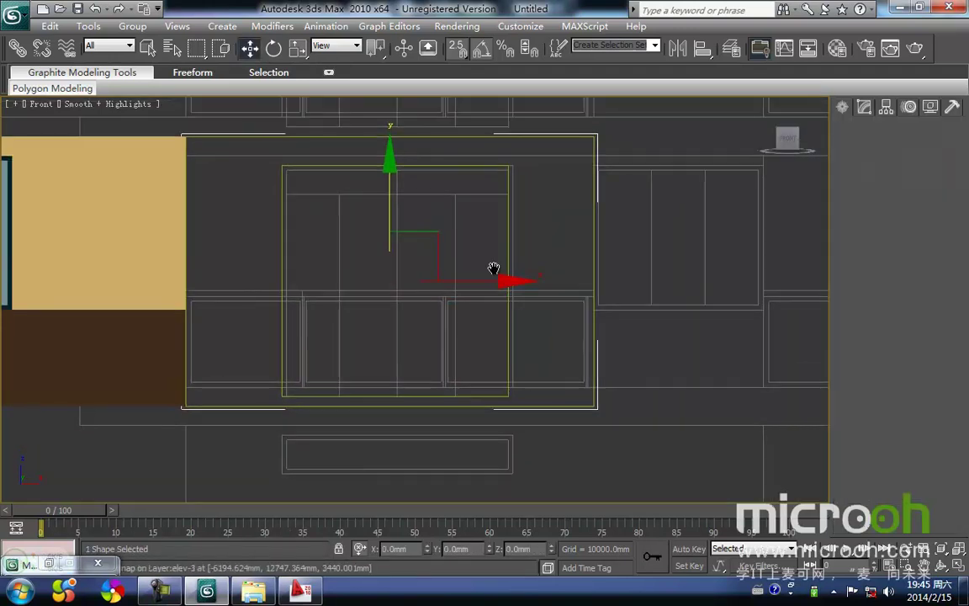
pyautogui.moveTo(480, 149); pyautogui.dragTo(514, 390)
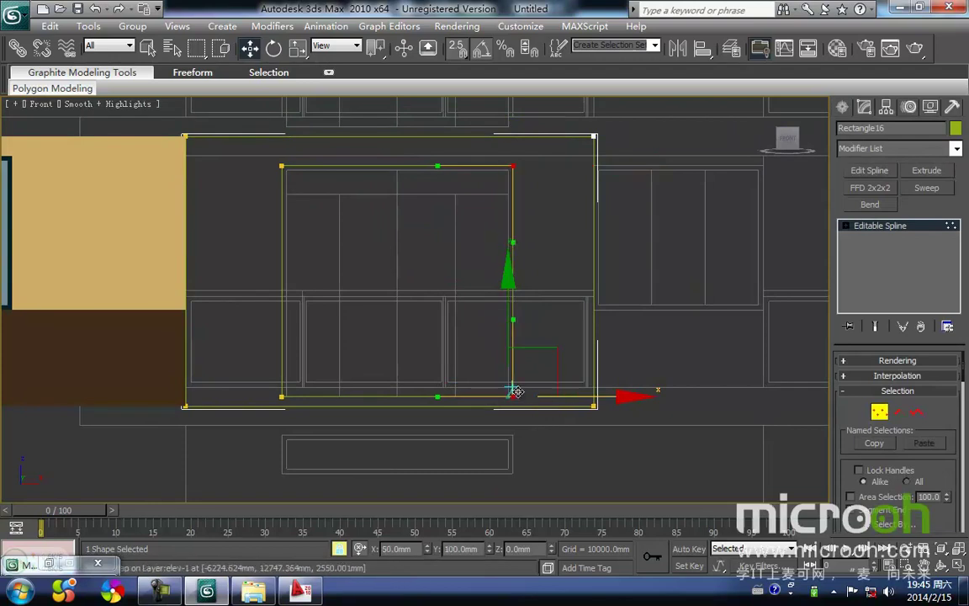
pyautogui.press('space')
pyautogui.click(544, 274)
pyautogui.moveTo(530, 277); pyautogui.dragTo(532, 318, button='middle')
pyautogui.press('1')
pyautogui.click(519, 353)
pyautogui.click(588, 306)
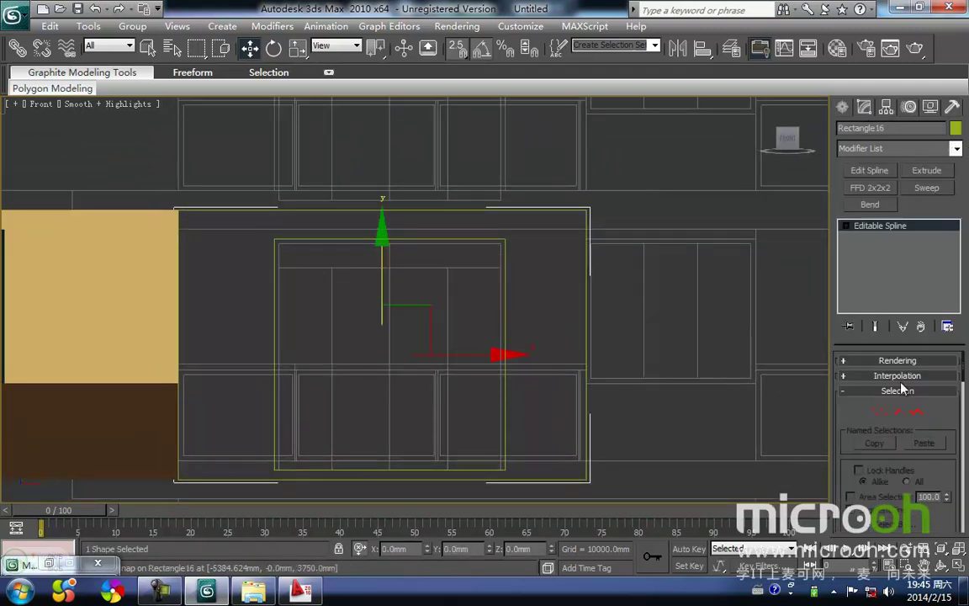
# - Extrude the wall shape with its door opening by 240 mm
pyautogui.click(923, 170)
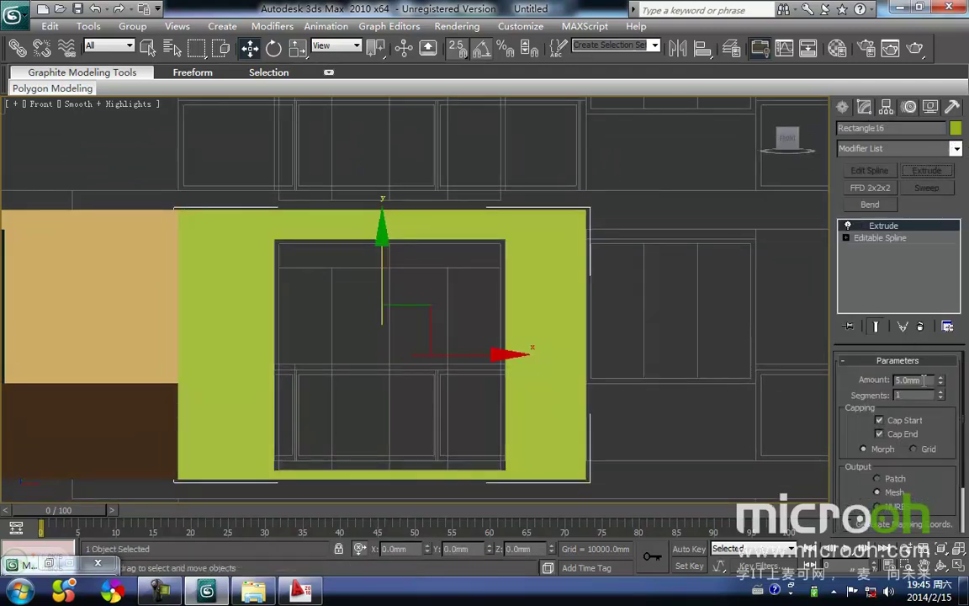
pyautogui.moveTo(922, 383); pyautogui.dragTo(841, 385)
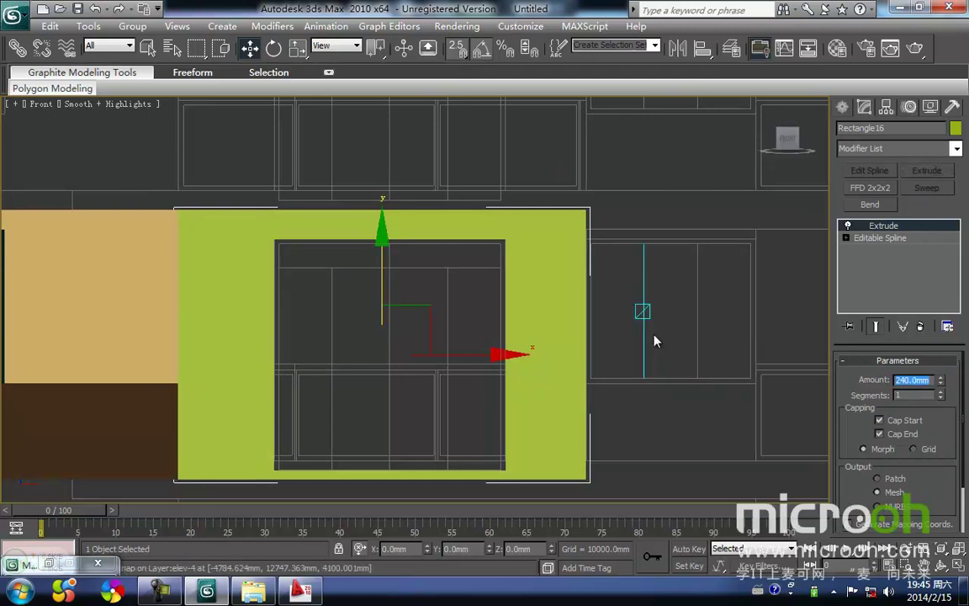
pyautogui.click(630, 397)
pyautogui.click(538, 348)
pyautogui.moveTo(478, 314); pyautogui.dragTo(507, 242, button='middle')
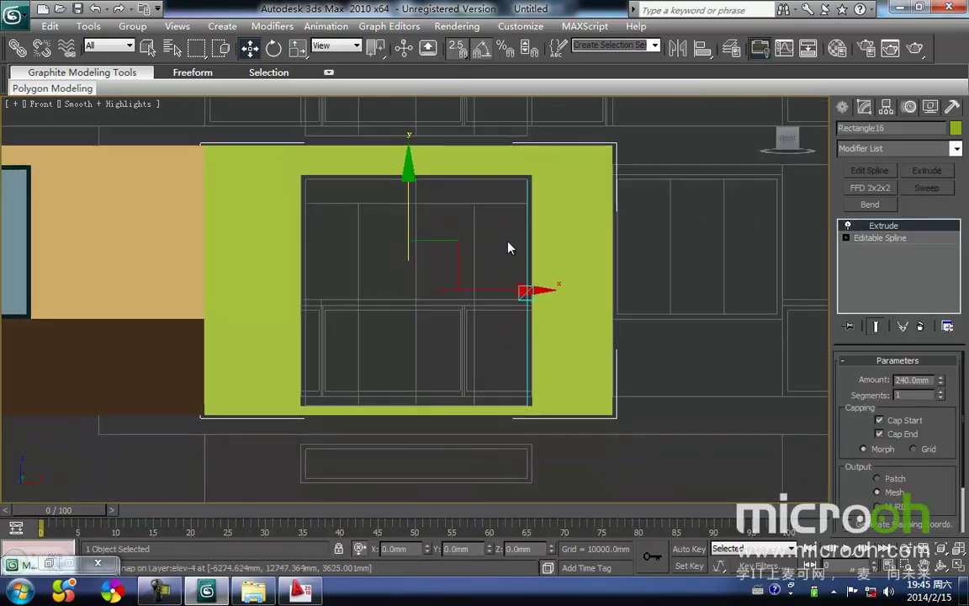
# - Move the extruded door wall in the top view so that it snaps onto the outer wall line of the plan
pyautogui.press('t')
pyautogui.press('z')
pyautogui.scroll(-6, 472, 233)
pyautogui.moveTo(440, 246); pyautogui.dragTo(437, 190, button='middle')
pyautogui.scroll(-2, 436, 190)
pyautogui.moveTo(429, 191); pyautogui.dragTo(338, 383)
pyautogui.scroll(5, 387, 311)
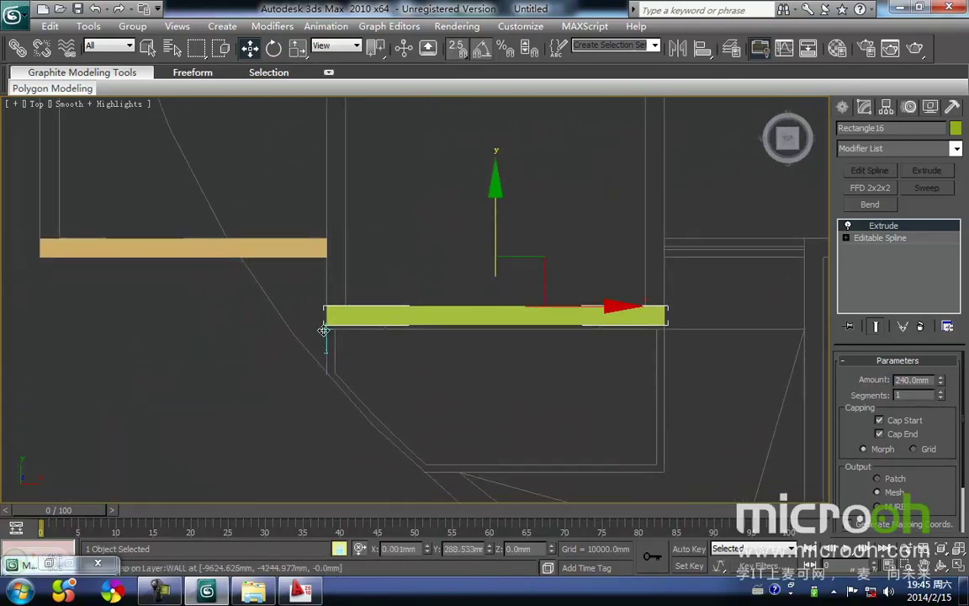
pyautogui.moveTo(325, 326); pyautogui.dragTo(323, 330)
pyautogui.moveTo(390, 342); pyautogui.dragTo(296, 339, button='middle')
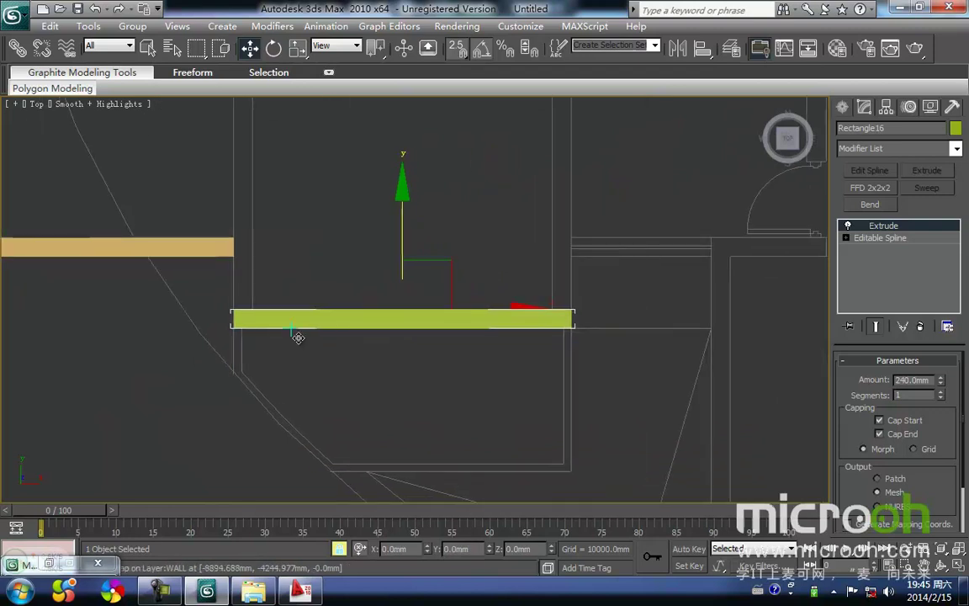
# - Assign the cream 墙面2 material to the door wall, deselect it and put the material editor away
pyautogui.press('f')
pyautogui.press('z')
pyautogui.moveTo(384, 311); pyautogui.dragTo(389, 272, button='middle')
pyautogui.click(516, 456)
pyautogui.click(496, 419)
pyautogui.moveTo(452, 366); pyautogui.dragTo(422, 379, button='middle')
pyautogui.press('m')
pyautogui.click(755, 162)
pyautogui.click(647, 308)
pyautogui.click(422, 368)
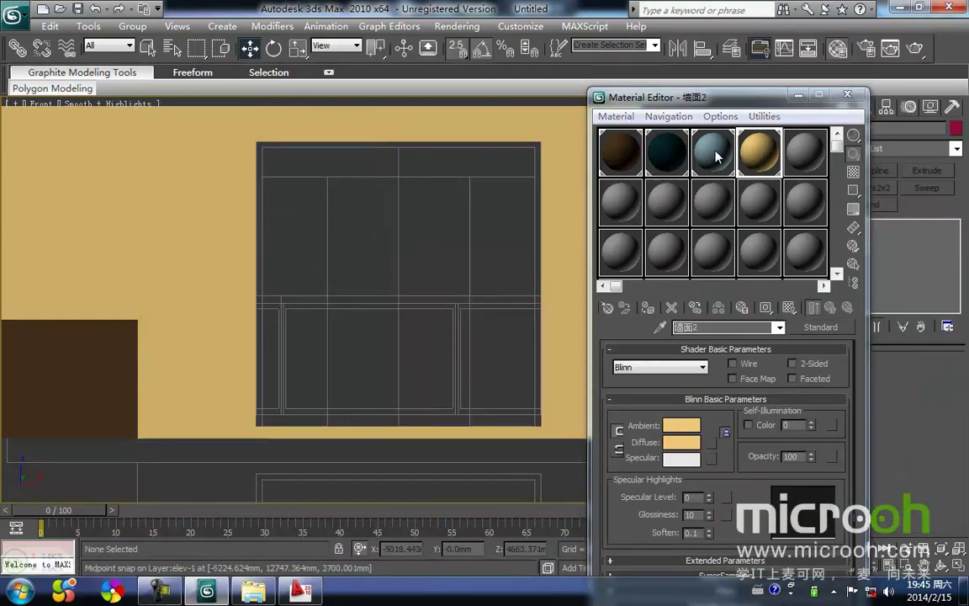
pyautogui.click(795, 99)
# - Show the front view as wireframe and draw a 2400 by 2400 mm frame rectangle snapped to the door opening's corners
pyautogui.moveTo(275, 307); pyautogui.dragTo(370, 314, button='middle')
pyautogui.scroll(-2, 347, 333)
pyautogui.press('F3')
pyautogui.moveTo(448, 284)
pyautogui.mouseDown(button='middle')
pyautogui.moveTo(432, 283)
pyautogui.moveTo(446, 272)
pyautogui.mouseUp(button='middle')
pyautogui.click(842, 108)
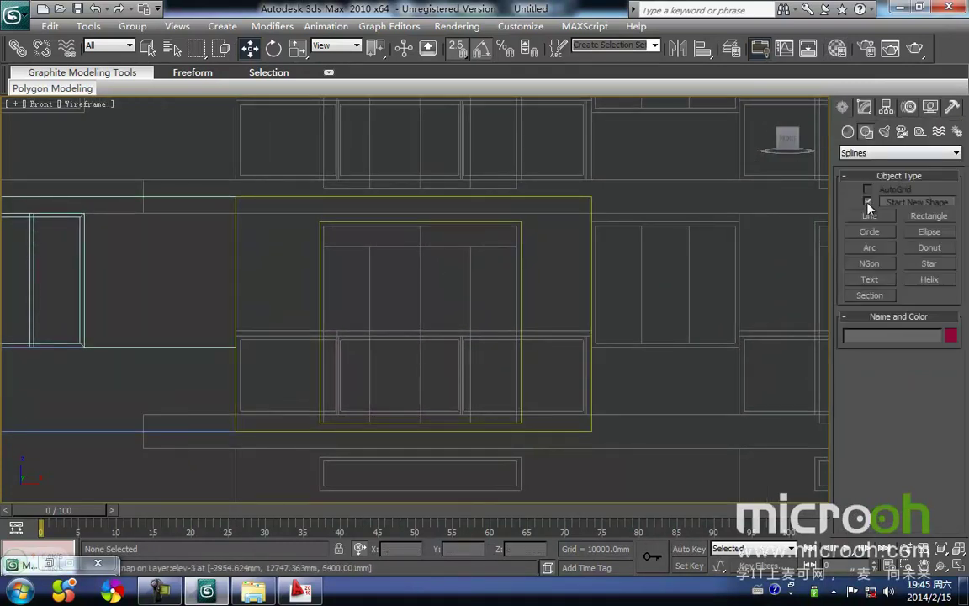
pyautogui.click(929, 217)
pyautogui.moveTo(400, 278); pyautogui.dragTo(396, 255, button='middle')
pyautogui.moveTo(313, 196); pyautogui.dragTo(518, 400)
pyautogui.rightClick(542, 330)
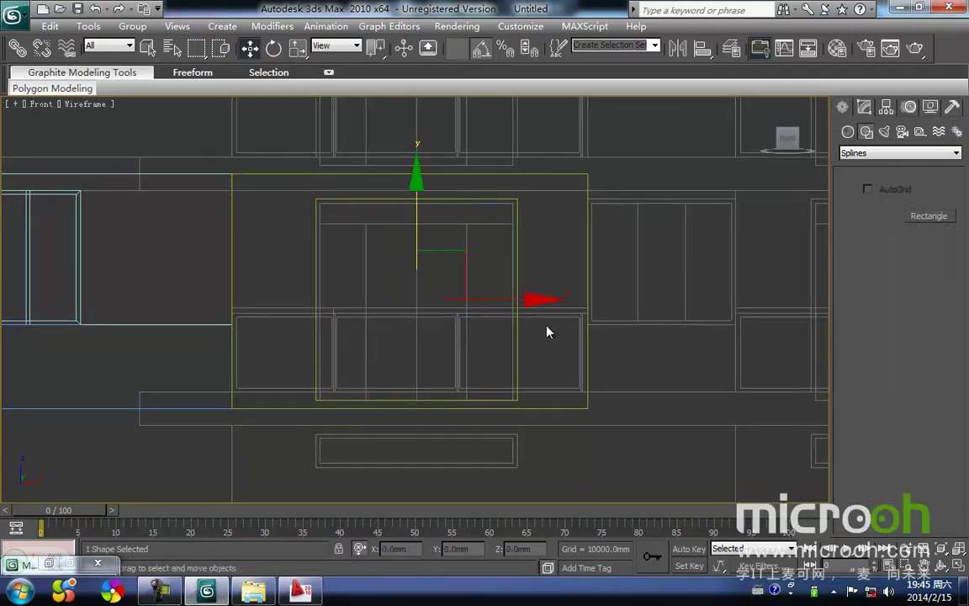
pyautogui.moveTo(541, 330); pyautogui.dragTo(535, 336, button='middle')
# - Apply Edit Spline to the frame rectangle and copy its right-hand segment to the middle of the opening as a vertical divider
pyautogui.click(864, 108)
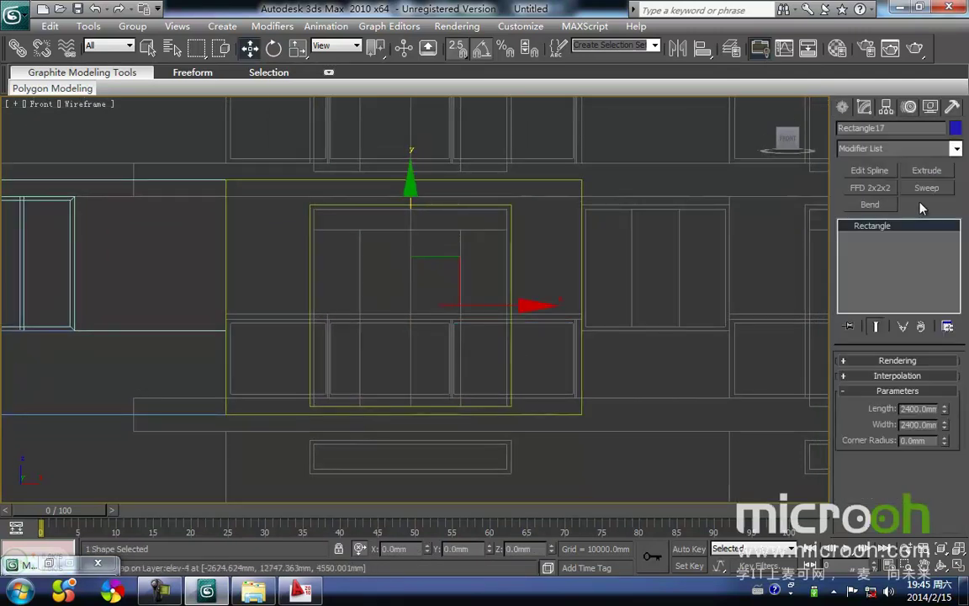
pyautogui.click(886, 172)
pyautogui.moveTo(527, 275); pyautogui.dragTo(525, 296, button='middle')
pyautogui.press('1')
pyautogui.press('space')
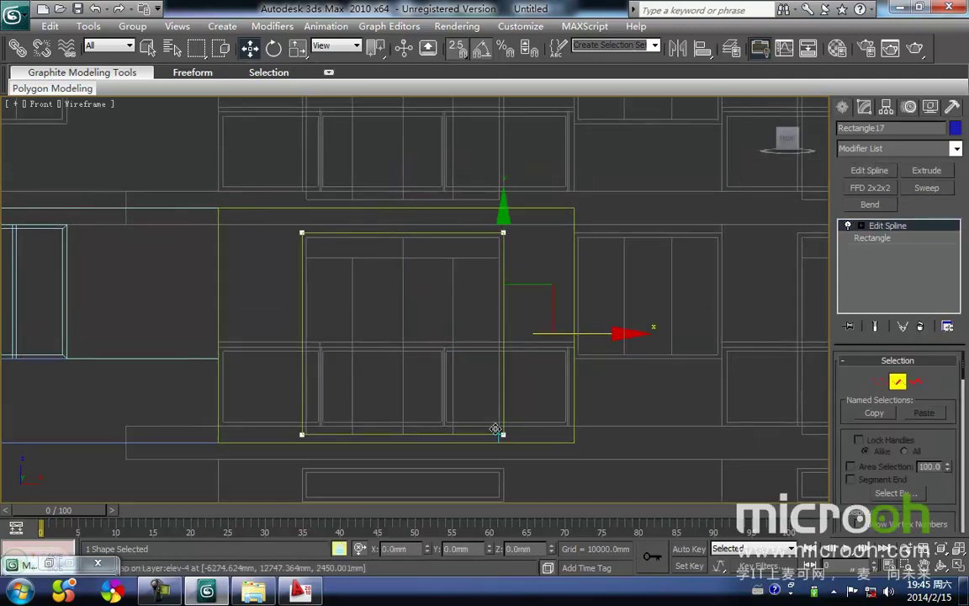
pyautogui.keyDown('shift'); pyautogui.moveTo(497, 433); pyautogui.dragTo(402, 431); pyautogui.keyUp('shift')
pyautogui.press('space')
pyautogui.moveTo(432, 420); pyautogui.dragTo(463, 322, button='middle')
pyautogui.scroll(3, 448, 343)
pyautogui.press('space')
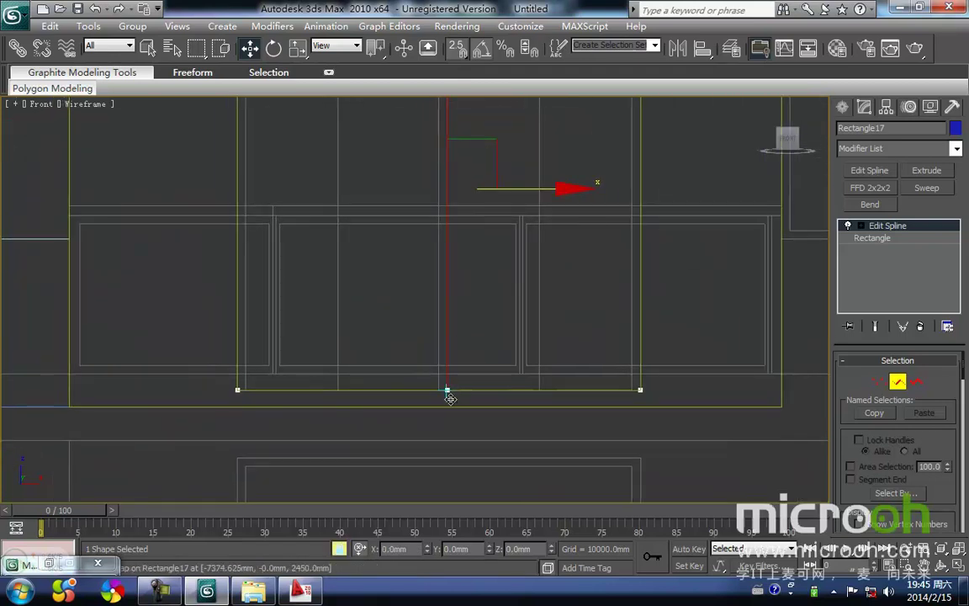
pyautogui.moveTo(442, 392); pyautogui.dragTo(436, 390)
pyautogui.press('space')
pyautogui.click(482, 361)
# - Copy the frame's bottom segment up to the transom line of the elevation as a horizontal divider
pyautogui.moveTo(485, 362); pyautogui.dragTo(478, 390, button='middle')
pyautogui.scroll(-2, 478, 390)
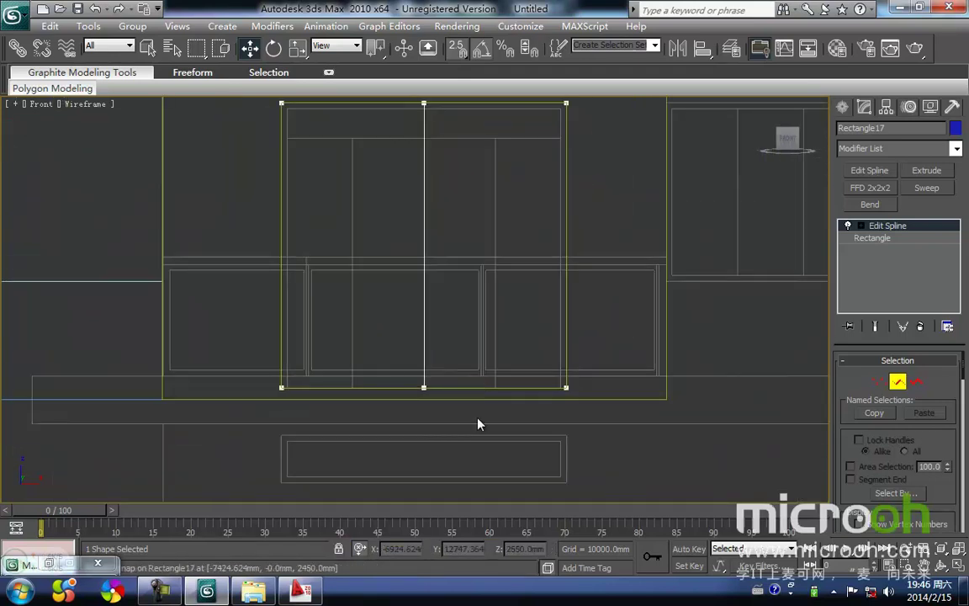
pyautogui.moveTo(483, 351); pyautogui.dragTo(482, 349)
pyautogui.moveTo(481, 367); pyautogui.dragTo(470, 434, button='middle')
pyautogui.press('space')
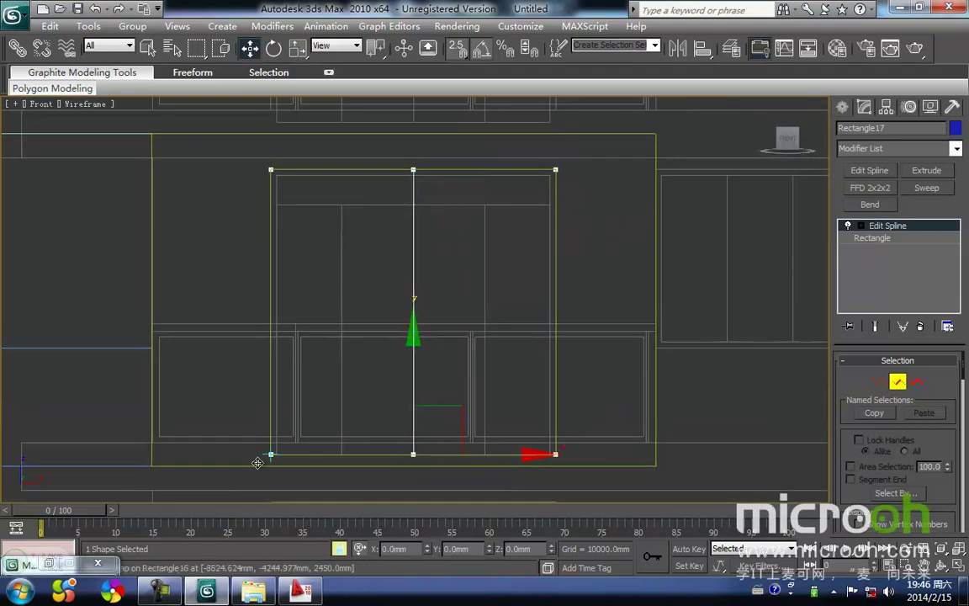
pyautogui.moveTo(260, 455); pyautogui.dragTo(278, 207)
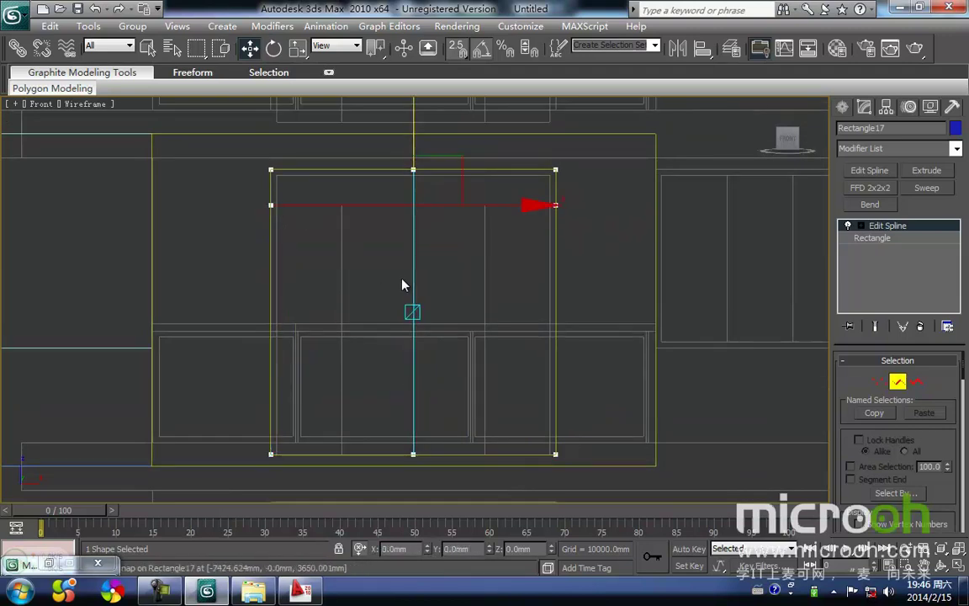
pyautogui.moveTo(517, 314); pyautogui.dragTo(471, 311, button='middle')
pyautogui.press('space')
pyautogui.click(539, 373)
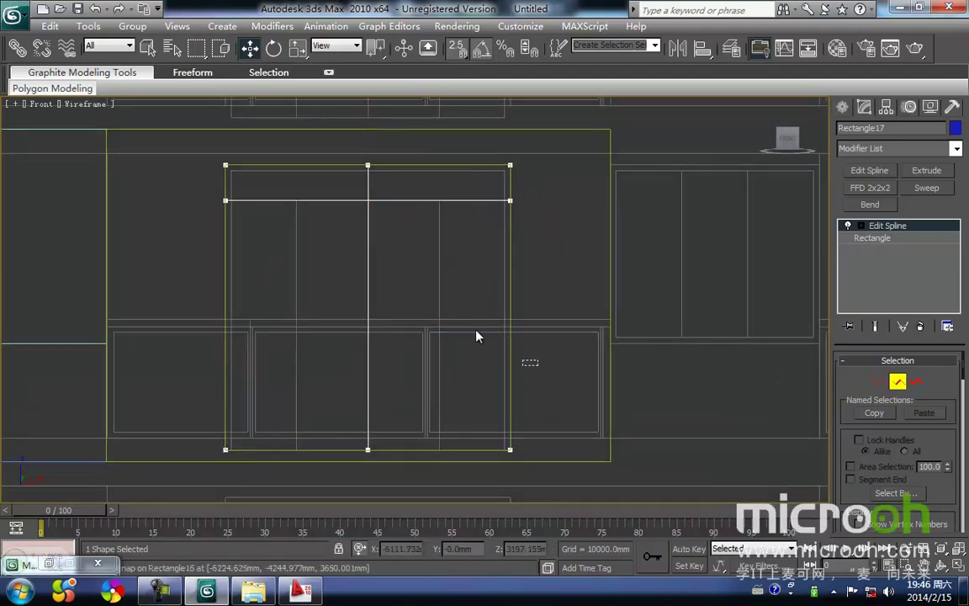
# - Copy the vertical segment to the door's two side mullion positions, one on either side of the central divider
pyautogui.press('space')
pyautogui.click(503, 452)
pyautogui.moveTo(435, 198); pyautogui.dragTo(296, 201)
pyautogui.moveTo(345, 209); pyautogui.dragTo(338, 238, button='middle')
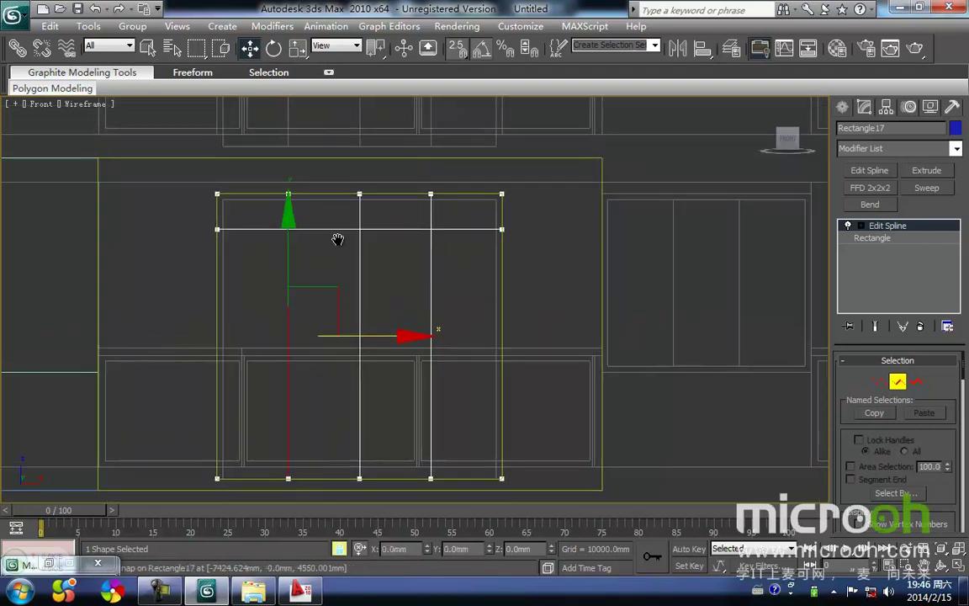
# - Lower the top vertices of the two side mullions to the transom line and select all vertices of the frame shape
pyautogui.press('1')
pyautogui.moveTo(280, 187); pyautogui.dragTo(276, 182)
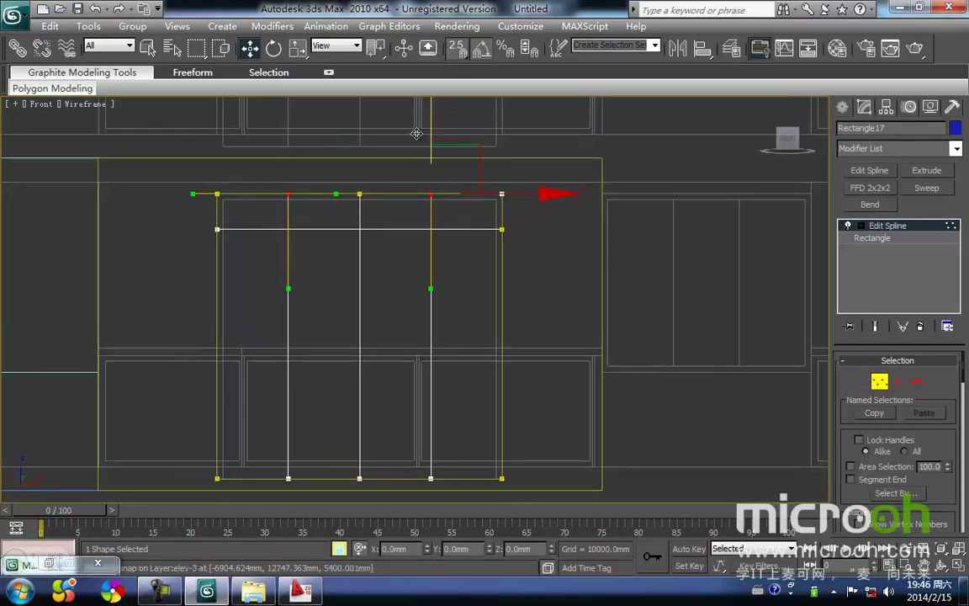
pyautogui.moveTo(286, 194); pyautogui.dragTo(653, 574)
pyautogui.click(249, 175)
pyautogui.scroll(-2, 297, 218)
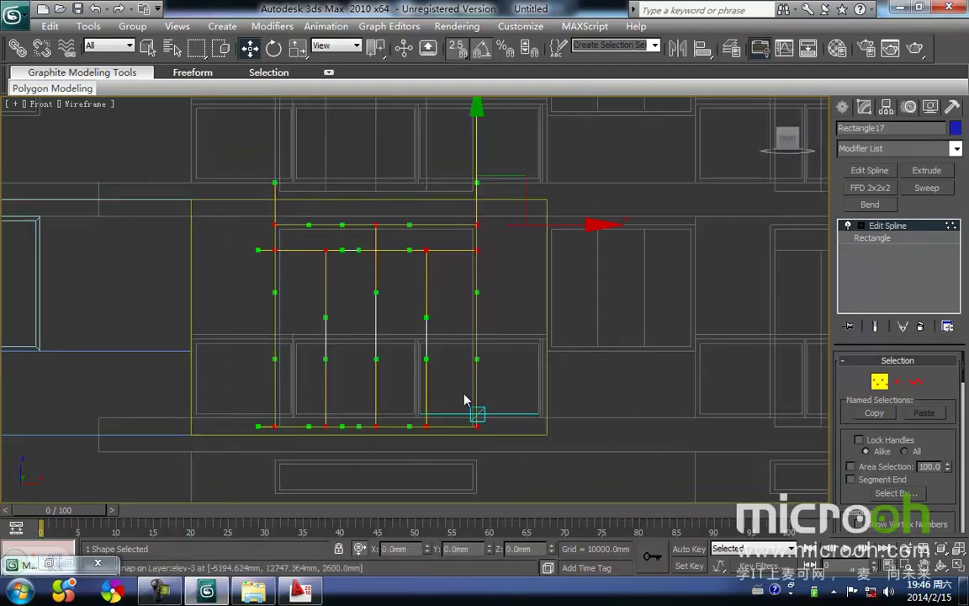
# - Convert all vertices of the door frame shape to corner points and sweep the shape with a 50 × 50 mm section
pyautogui.rightClick(469, 403)
pyautogui.click(431, 292)
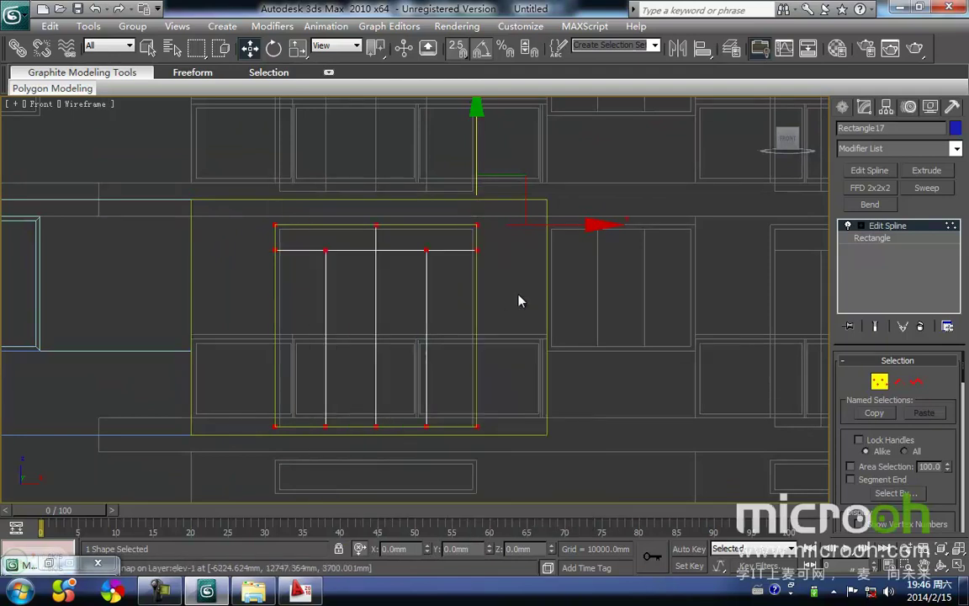
pyautogui.click(499, 302)
pyautogui.click(926, 188)
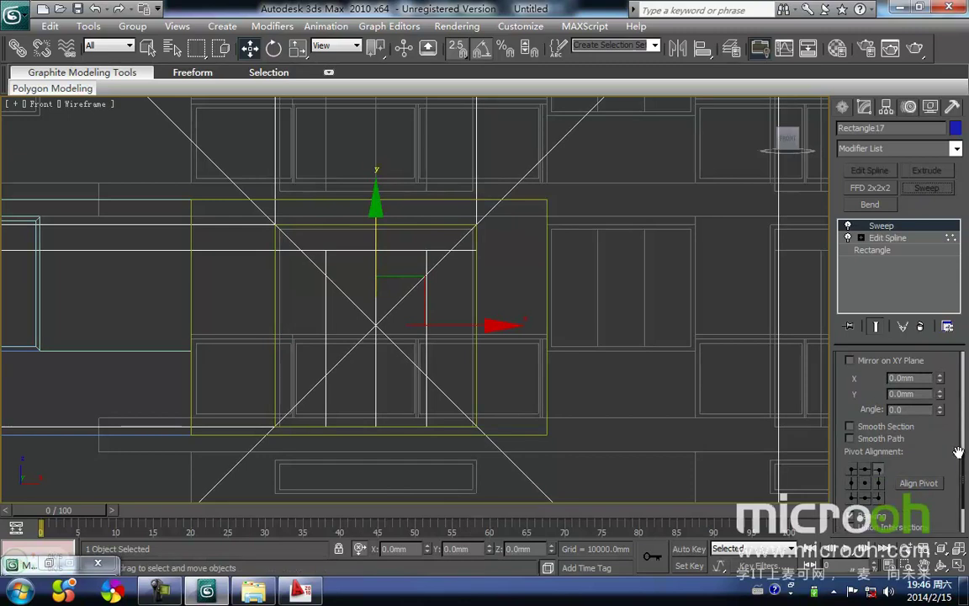
pyautogui.moveTo(964, 465)
pyautogui.mouseDown()
pyautogui.moveTo(964, 489)
pyautogui.moveTo(964, 427)
pyautogui.moveTo(742, 403)
pyautogui.mouseUp()
pyautogui.write('50')
pyautogui.press('Return')
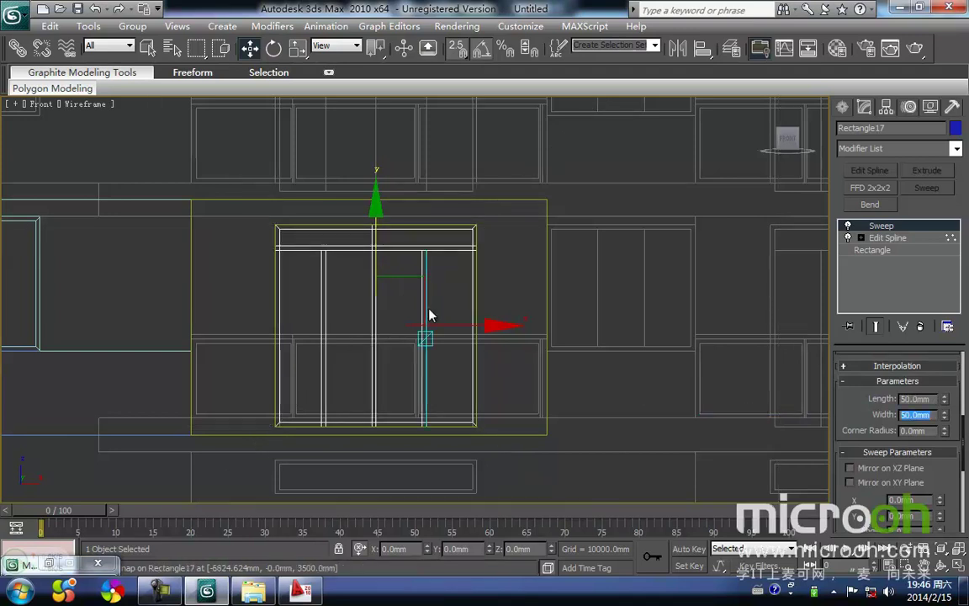
# - Align the swept door frame with the surrounding wall in Z only, centre to centre
pyautogui.moveTo(451, 327); pyautogui.dragTo(465, 326, button='middle')
pyautogui.press('F3')
pyautogui.click(458, 297)
pyautogui.click(389, 299)
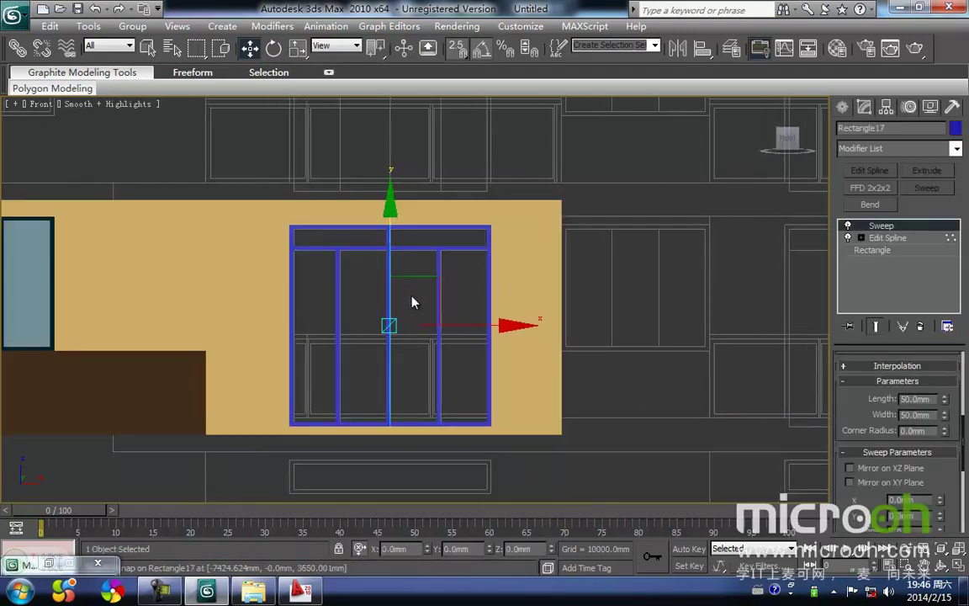
pyautogui.moveTo(412, 297); pyautogui.dragTo(446, 298, button='middle')
pyautogui.hotkey('alt', 'a')
pyautogui.click(565, 292)
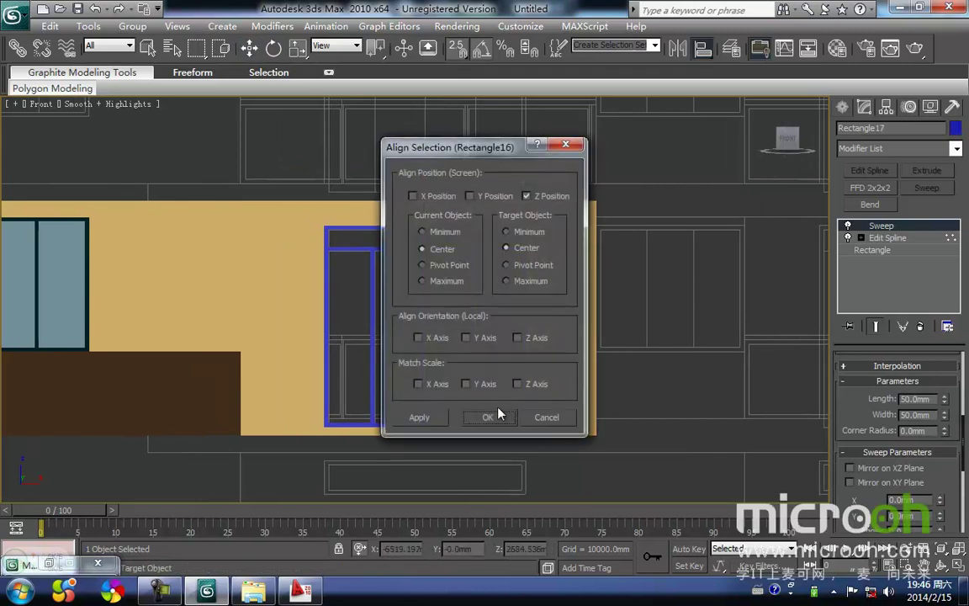
pyautogui.click(486, 417)
pyautogui.press('w')
# - Assign the dark 窗框 material to the balcony door frame and put the Material Editor away
pyautogui.moveTo(409, 332); pyautogui.dragTo(412, 318, button='middle')
pyautogui.press('m')
pyautogui.click(662, 149)
pyautogui.click(648, 308)
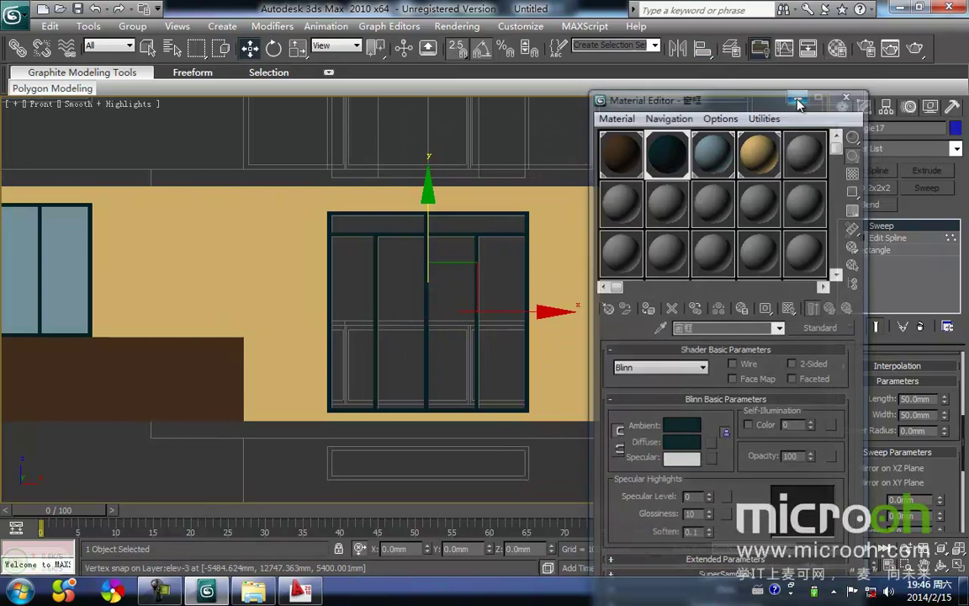
pyautogui.click(798, 94)
# - Draw a snapped rectangle of about 2300 × 2300 mm across the door opening, corner to corner, for the glass
pyautogui.keyDown('ctrl'); pyautogui.rightClick(634, 264); pyautogui.keyUp('ctrl')
pyautogui.click(670, 184)
pyautogui.moveTo(361, 316); pyautogui.dragTo(352, 356, button='middle')
pyautogui.press('F3')
pyautogui.moveTo(316, 304); pyautogui.dragTo(318, 270, button='middle')
pyautogui.scroll(2, 331, 231)
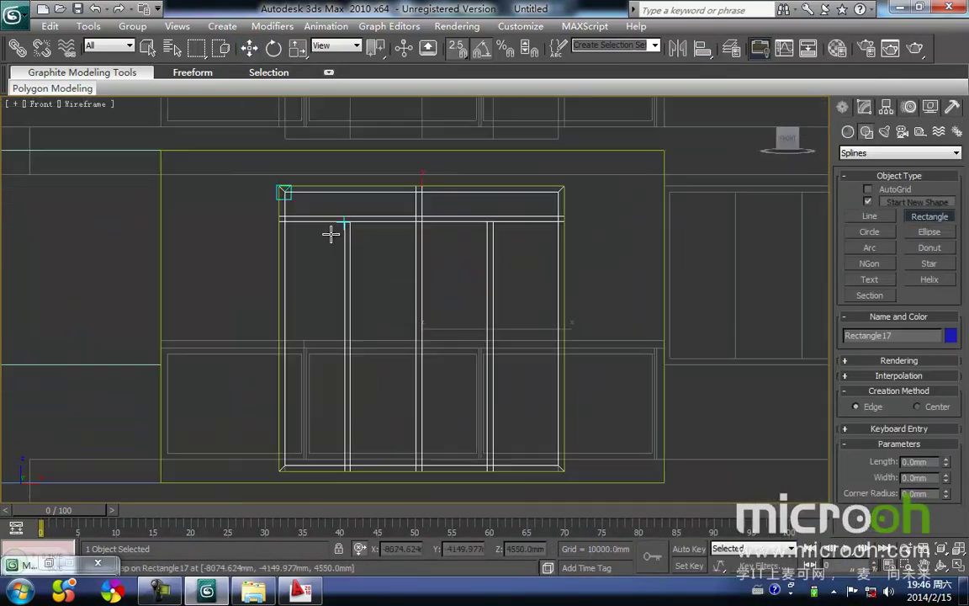
pyautogui.moveTo(331, 232); pyautogui.dragTo(315, 230, button='middle')
pyautogui.moveTo(272, 193); pyautogui.dragTo(549, 469)
# - Extrude the glass rectangle by 5 mm
pyautogui.click(869, 107)
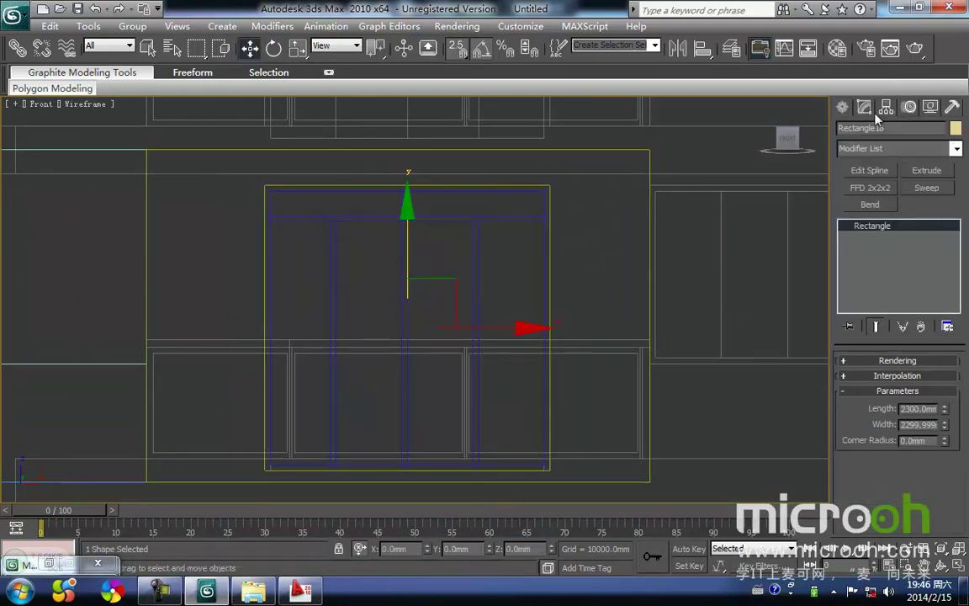
pyautogui.click(926, 171)
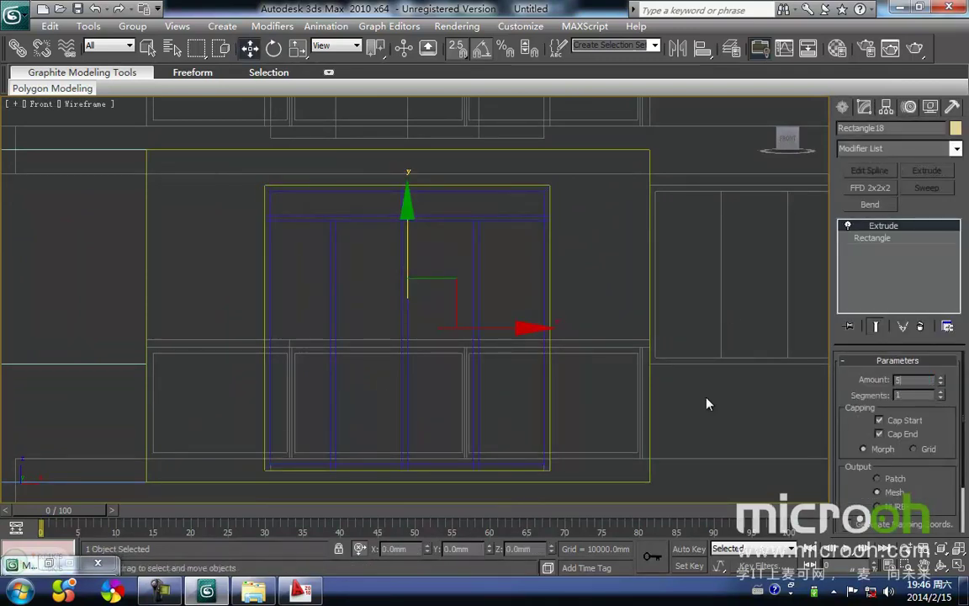
pyautogui.click(682, 373)
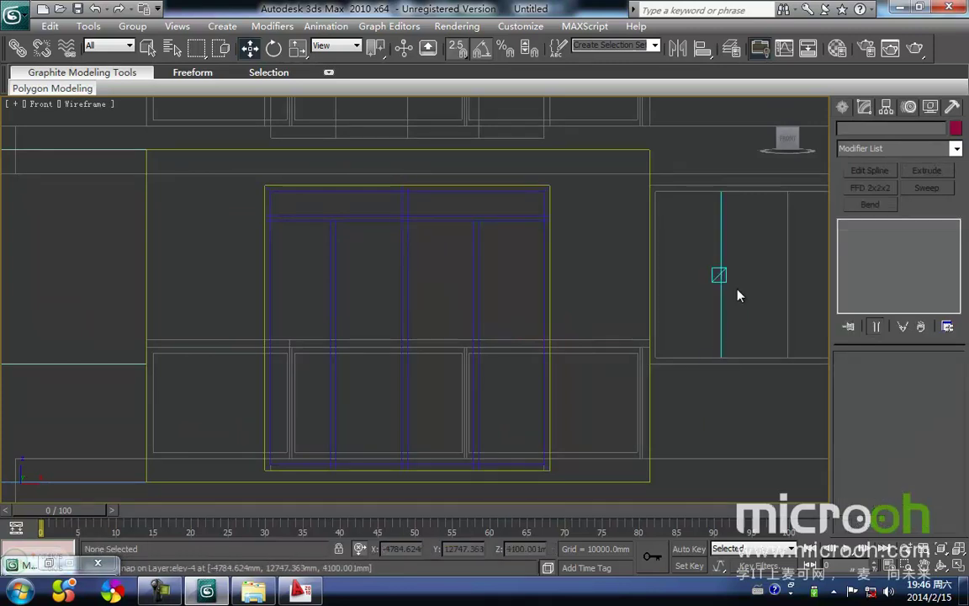
# - Align the glass pane with the door frame in Z only, centre to centre
pyautogui.press('F3')
pyautogui.click(431, 367)
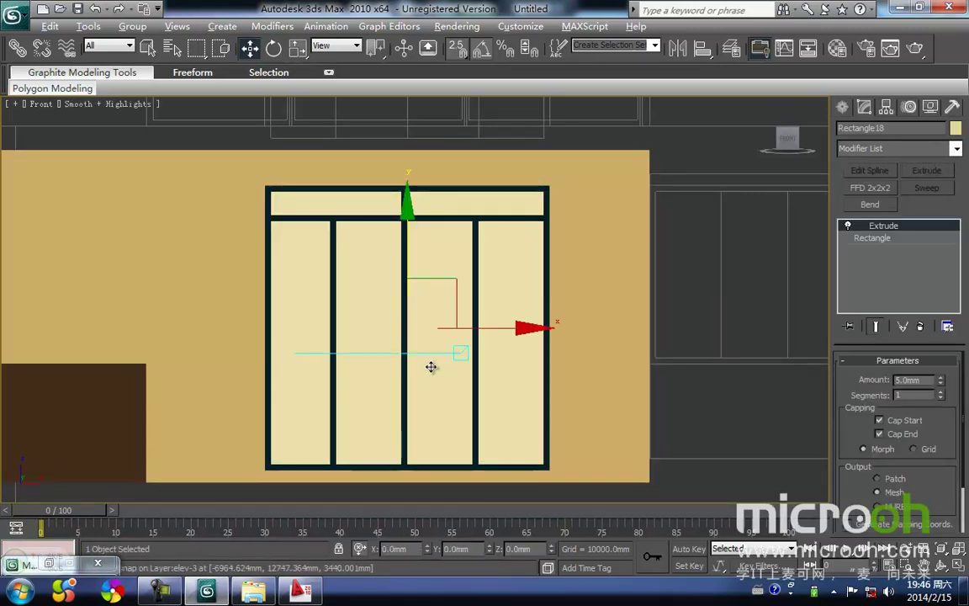
pyautogui.hotkey('alt', 'a')
pyautogui.click(404, 396)
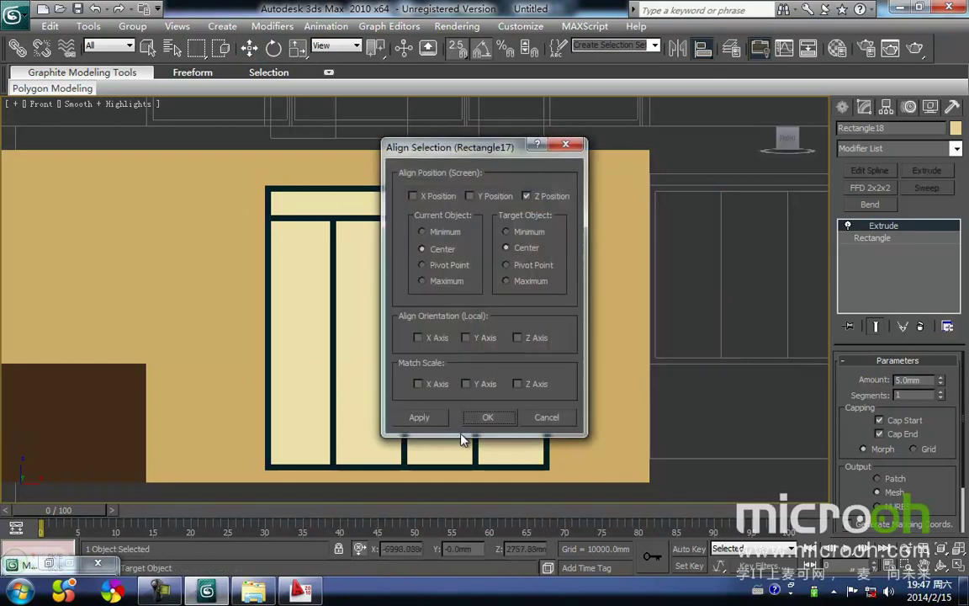
pyautogui.click(488, 417)
# - Assign the blue-grey glass material to the door's pane and put the Material Editor away
pyautogui.press('m')
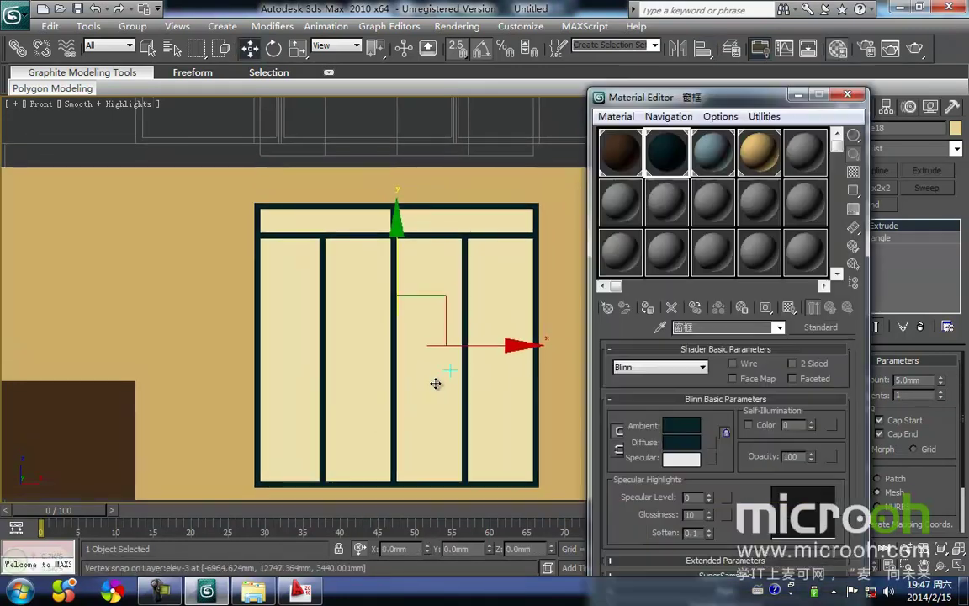
pyautogui.moveTo(592, 237); pyautogui.dragTo(426, 375)
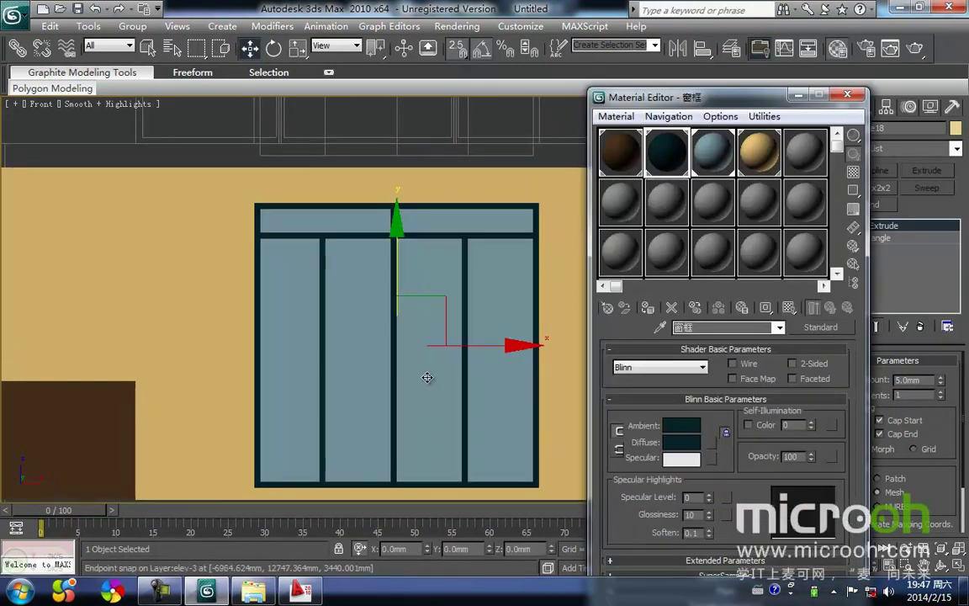
pyautogui.click(796, 96)
# - Examine the balcony area around the finished door in the front and top views
pyautogui.moveTo(696, 284); pyautogui.dragTo(617, 229, button='middle')
pyautogui.scroll(-2, 580, 320)
pyautogui.press('F3')
pyautogui.press('F3')
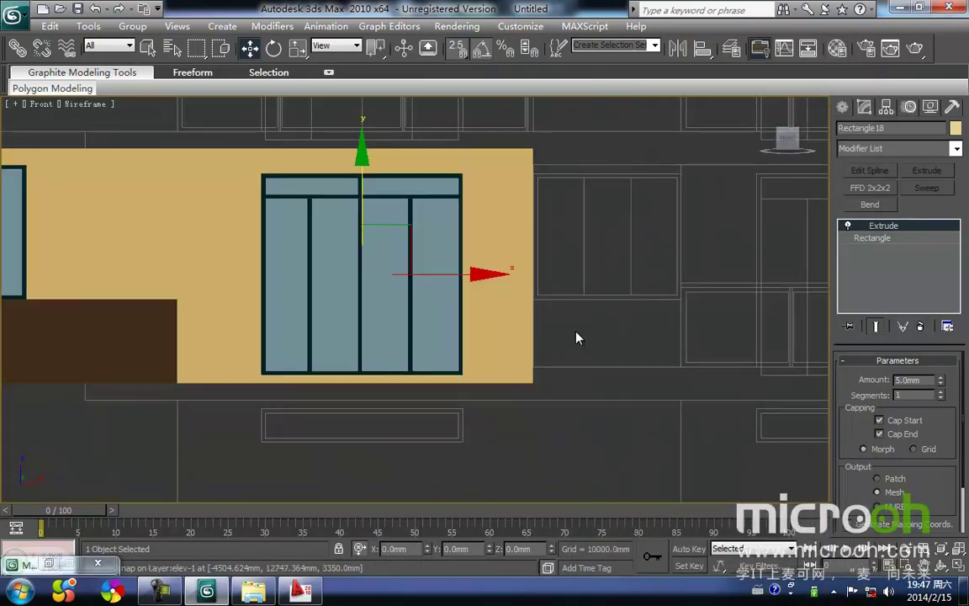
pyautogui.moveTo(576, 331); pyautogui.dragTo(576, 300, button='middle')
pyautogui.press('F3')
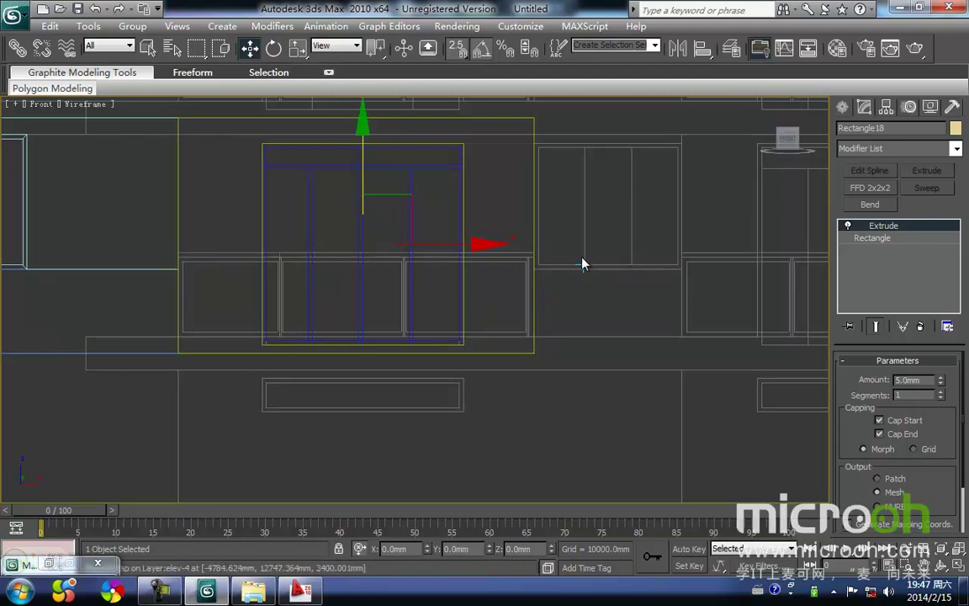
pyautogui.moveTo(489, 263); pyautogui.dragTo(494, 260, button='middle')
pyautogui.moveTo(410, 264); pyautogui.dragTo(438, 252, button='middle')
pyautogui.press('t')
pyautogui.press('z')
pyautogui.moveTo(387, 301); pyautogui.dragTo(435, 250, button='middle')
pyautogui.scroll(-3, 434, 250)
pyautogui.scroll(-3, 435, 250)
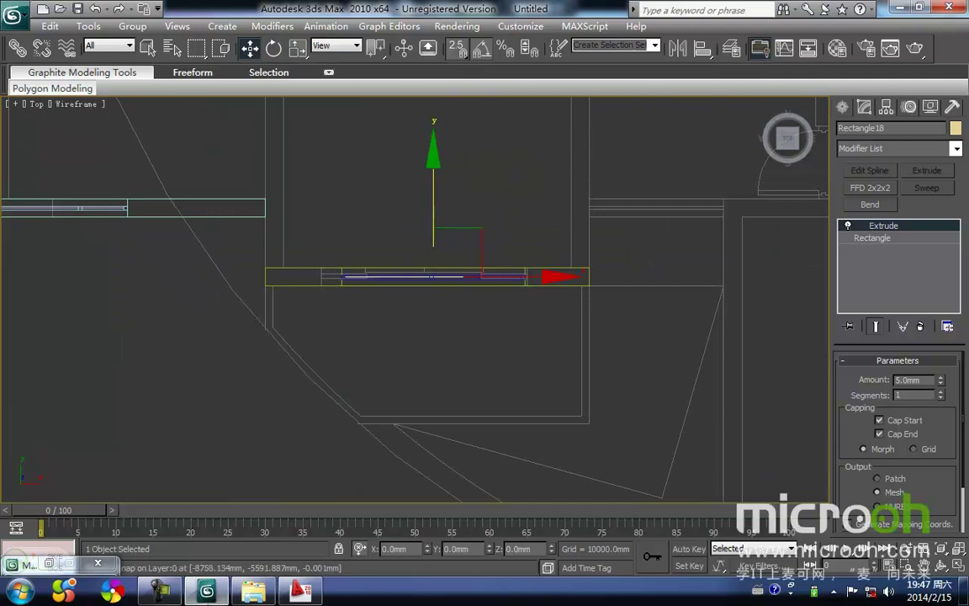
# - Switch to AutoCAD and examine the 阳台 balcony outline beside the living room in the floor plan
pyautogui.click(305, 594)
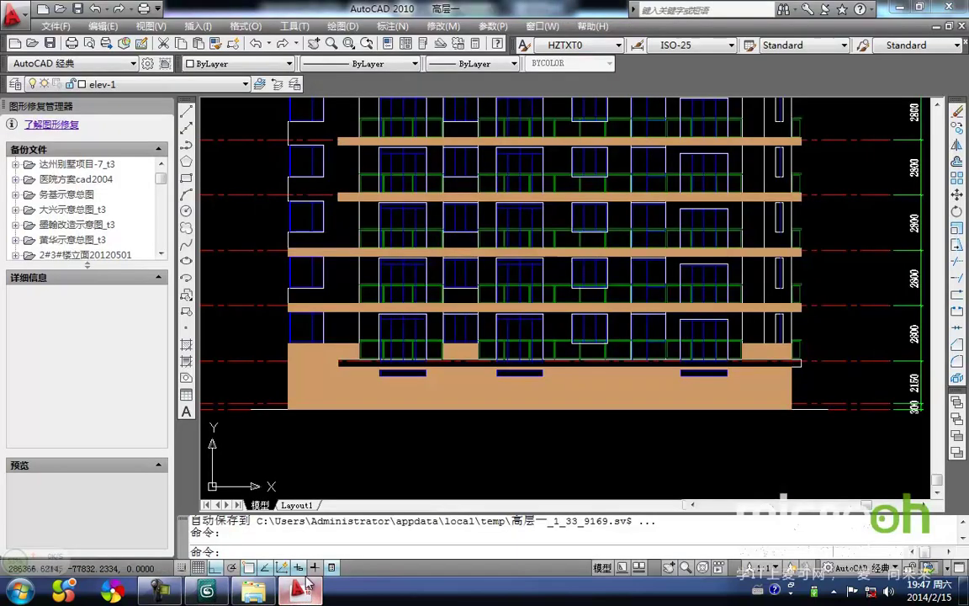
pyautogui.scroll(-4, 488, 265)
pyautogui.moveTo(488, 265)
pyautogui.mouseDown(button='middle')
pyautogui.moveTo(451, 318)
pyautogui.moveTo(454, 448)
pyautogui.mouseUp(button='middle')
pyautogui.moveTo(461, 255); pyautogui.dragTo(450, 398, button='middle')
pyautogui.scroll(7, 404, 255)
pyautogui.moveTo(380, 187); pyautogui.dragTo(337, 310, button='middle')
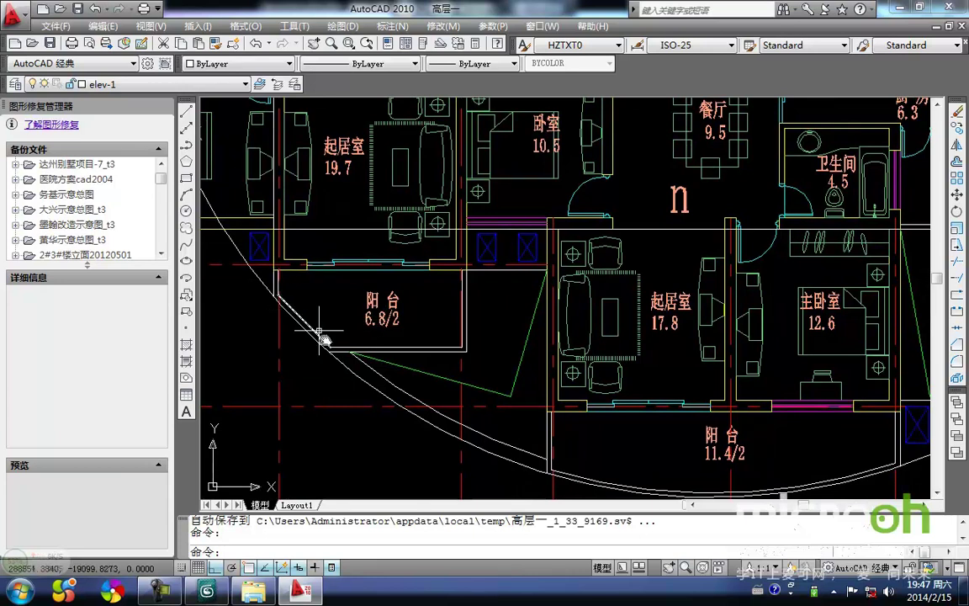
# - Return to 3ds Max and compare the balcony's plan outline with the elevation around the door
pyautogui.click(210, 590)
pyautogui.moveTo(373, 363)
pyautogui.mouseDown(button='middle')
pyautogui.moveTo(383, 341)
pyautogui.moveTo(374, 361)
pyautogui.moveTo(340, 323)
pyautogui.moveTo(333, 335)
pyautogui.moveTo(349, 325)
pyautogui.moveTo(333, 371)
pyautogui.mouseUp(button='middle')
pyautogui.scroll(2, 340, 323)
pyautogui.scroll(2, 340, 323)
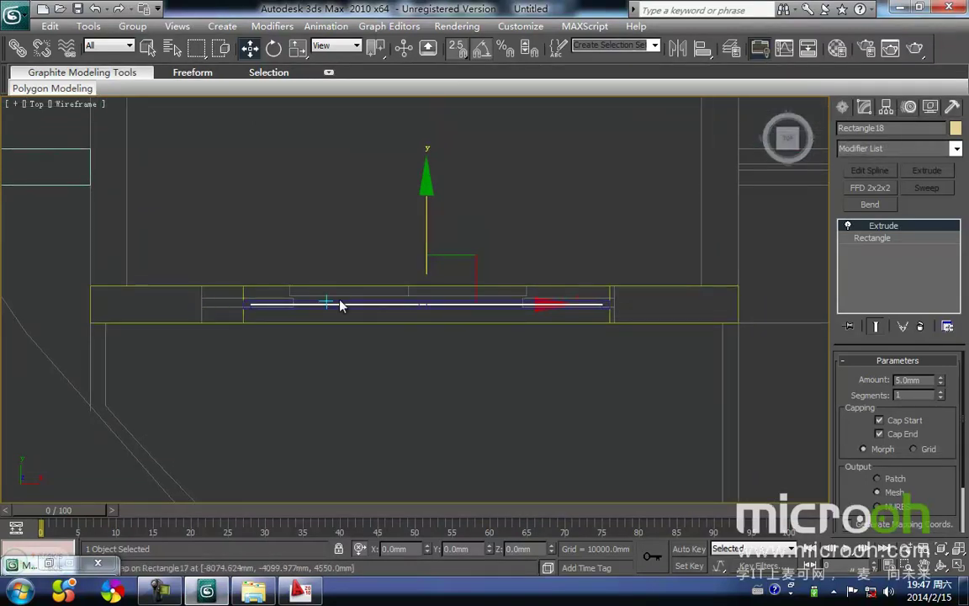
pyautogui.moveTo(273, 306); pyautogui.dragTo(257, 341, button='middle')
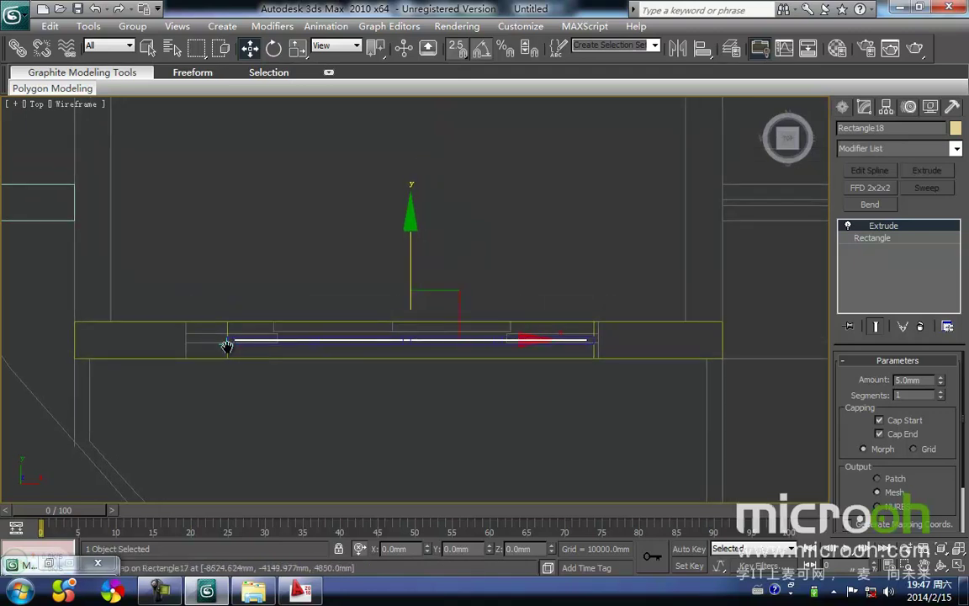
pyautogui.press('f')
pyautogui.press('z')
pyautogui.scroll(-2, 308, 293)
pyautogui.moveTo(329, 296)
pyautogui.mouseDown(button='middle')
pyautogui.moveTo(341, 265)
pyautogui.moveTo(303, 318)
pyautogui.mouseUp(button='middle')
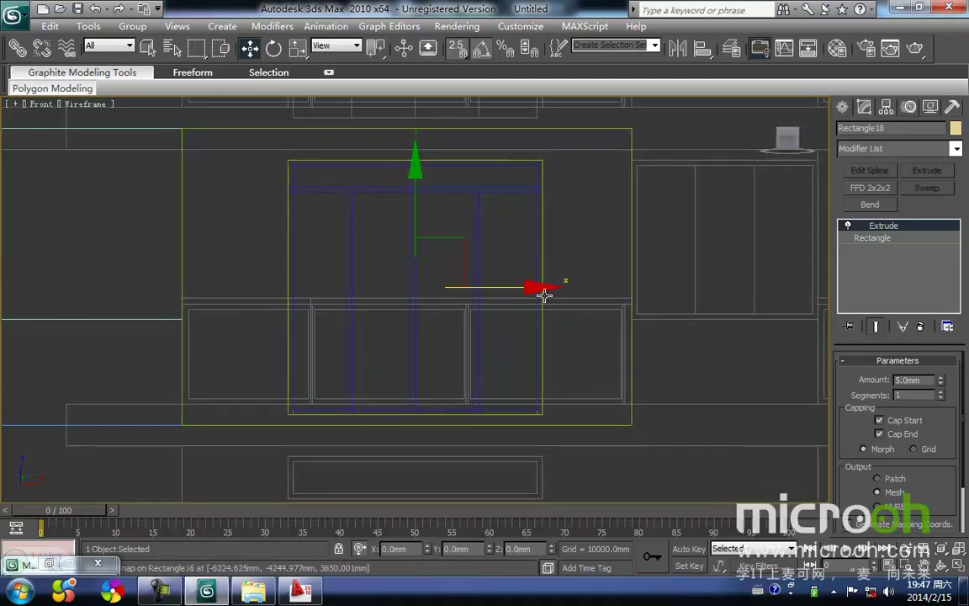
pyautogui.moveTo(337, 354); pyautogui.dragTo(301, 404, button='middle')
pyautogui.scroll(-2, 300, 404)
pyautogui.moveTo(333, 323); pyautogui.dragTo(411, 275, button='middle')
pyautogui.moveTo(396, 336); pyautogui.dragTo(361, 359, button='middle')
pyautogui.press('t')
pyautogui.press('z')
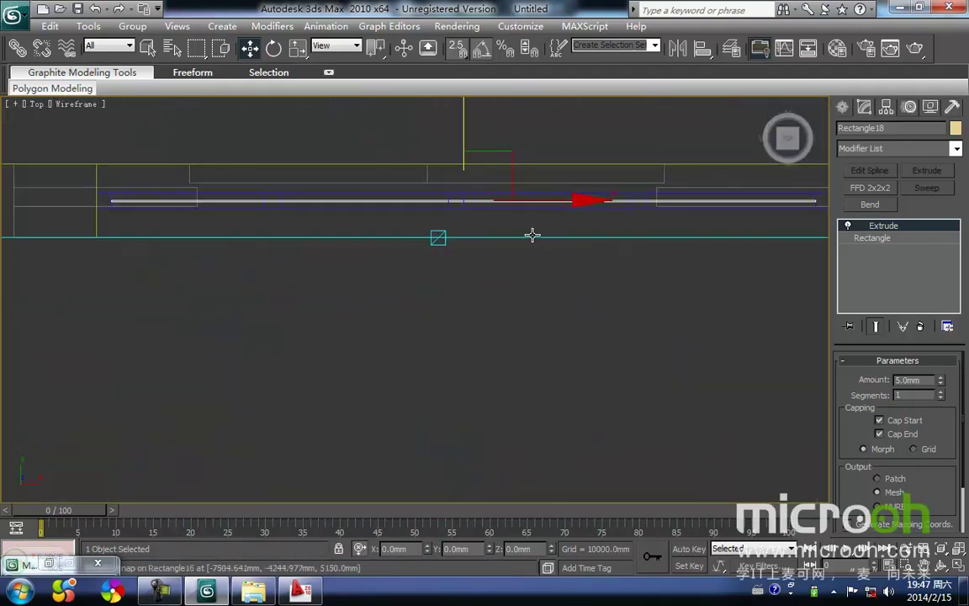
pyautogui.click(844, 108)
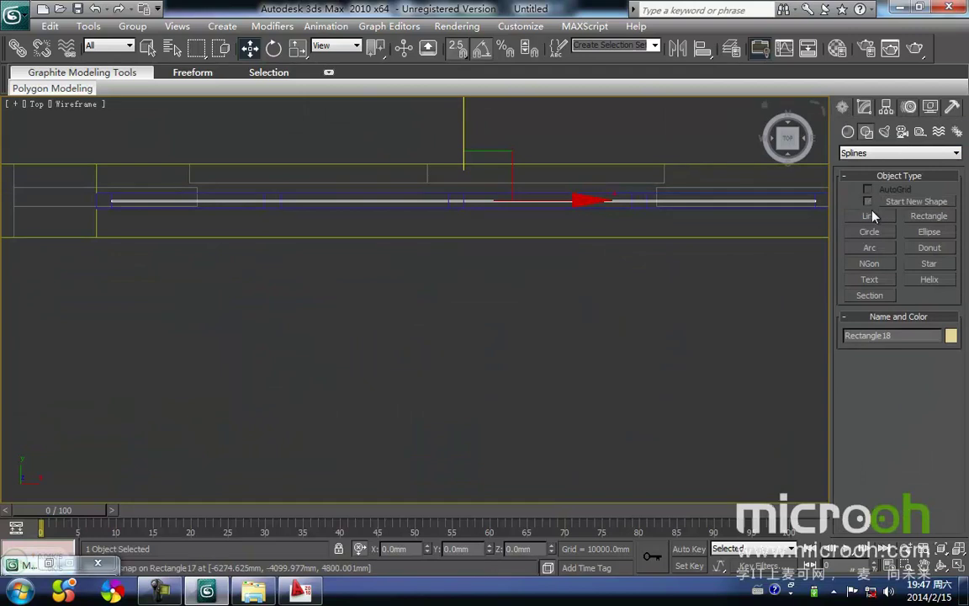
pyautogui.click(874, 217)
pyautogui.moveTo(419, 327); pyautogui.dragTo(551, 258, button='middle')
pyautogui.scroll(-3, 551, 258)
pyautogui.click(252, 216)
pyautogui.click(253, 296)
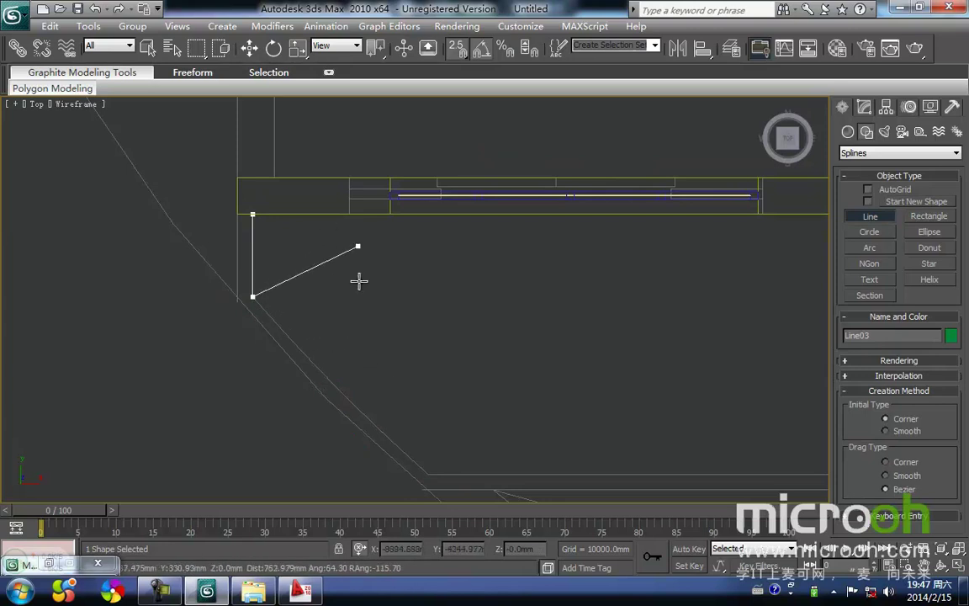
pyautogui.press('Delete')
# - Trace the balcony's inner outline with a snapped line from the curve's upper end, along the wall and round to the curve's lower end
pyautogui.moveTo(337, 303); pyautogui.dragTo(331, 307, button='middle')
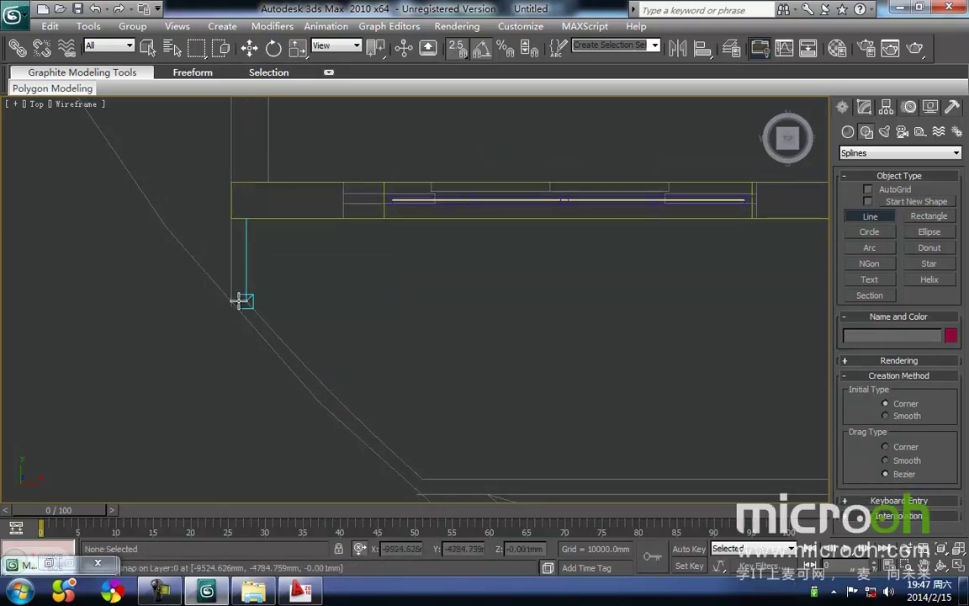
pyautogui.click(244, 300)
pyautogui.click(245, 219)
pyautogui.press('i')
pyautogui.scroll(-3, 555, 291)
pyautogui.click(632, 249)
pyautogui.click(631, 373)
pyautogui.press('i')
pyautogui.scroll(5, 400, 381)
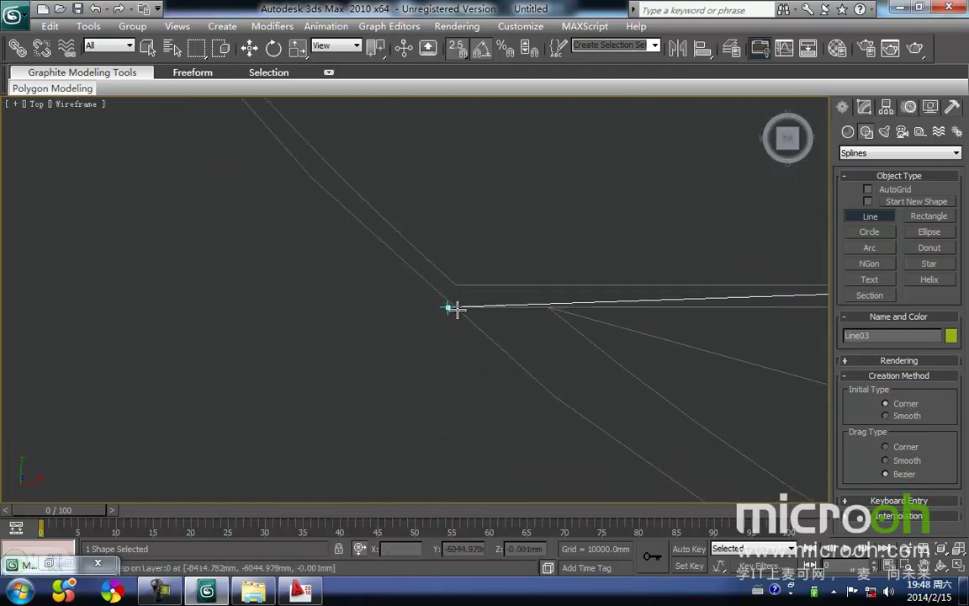
pyautogui.click(460, 285)
pyautogui.rightClick(536, 225)
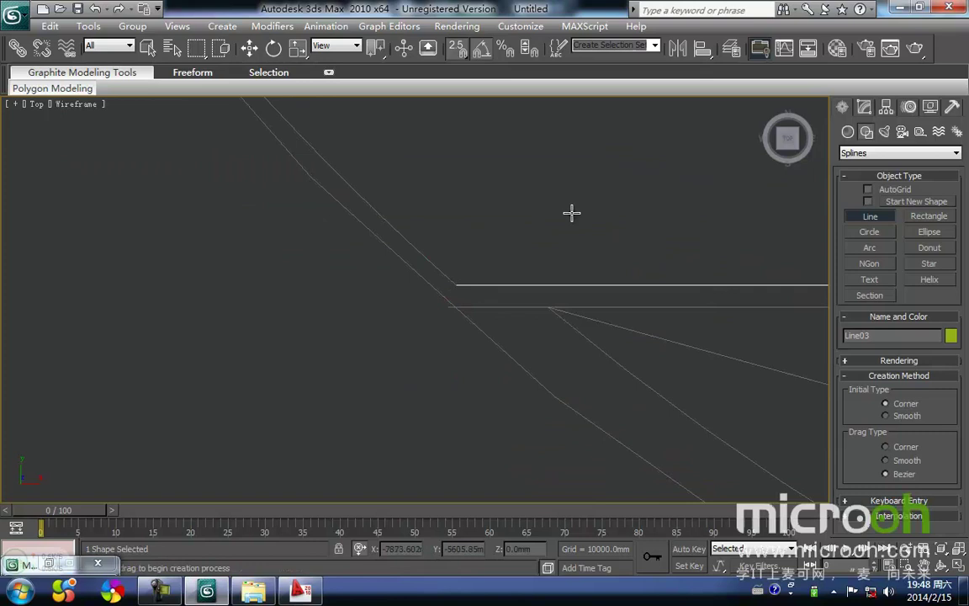
# - Draw an arc along the balcony's curved inner edge to join the two open ends of the outline
pyautogui.click(874, 253)
pyautogui.press('i')
pyautogui.scroll(-2, 415, 207)
pyautogui.moveTo(269, 181); pyautogui.dragTo(443, 361)
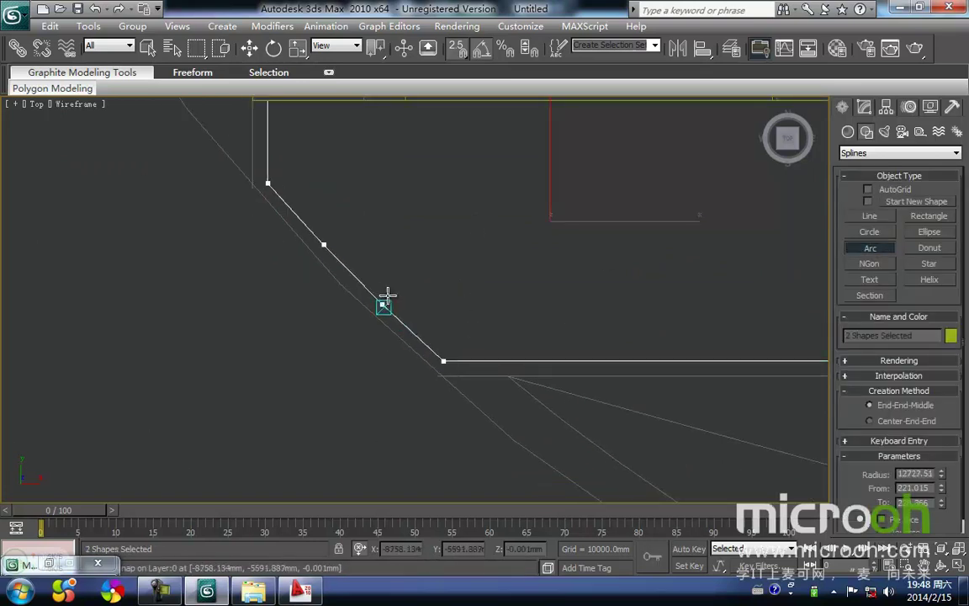
pyautogui.click(432, 263)
pyautogui.rightClick(432, 263)
# - Select the outline vertices around the arc and weld the coincident end points
pyautogui.scroll(2, 433, 263)
pyautogui.scroll(-1, 426, 269)
pyautogui.moveTo(421, 272); pyautogui.dragTo(398, 319, button='middle')
pyautogui.press('1')
pyautogui.scroll(-2, 402, 315)
pyautogui.moveTo(485, 414); pyautogui.dragTo(225, 219)
pyautogui.rightClick(320, 264)
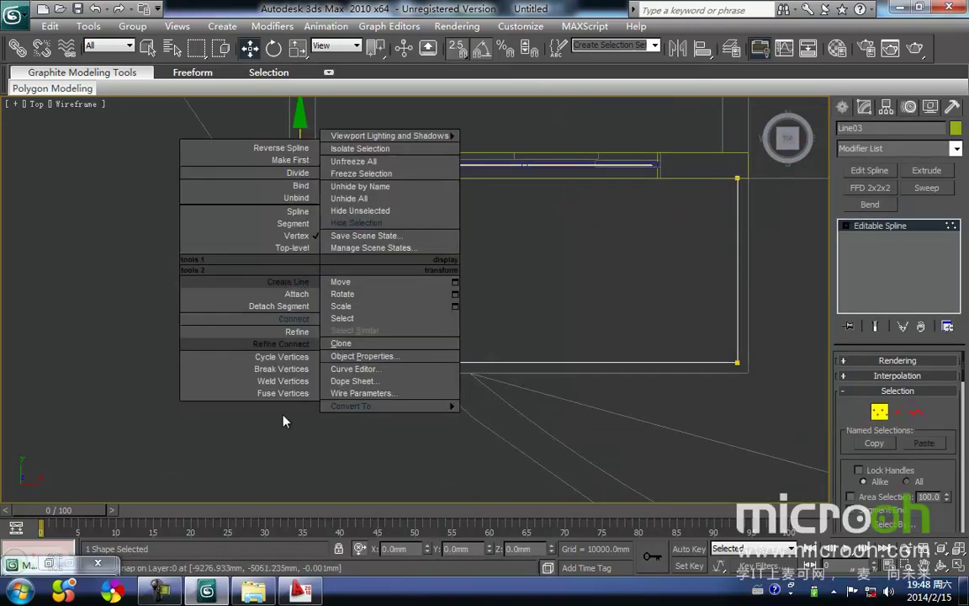
pyautogui.click(272, 380)
# - Test the weld by moving the vertex at the arc's lower end, and undo the move
pyautogui.moveTo(458, 286); pyautogui.dragTo(442, 291, button='middle')
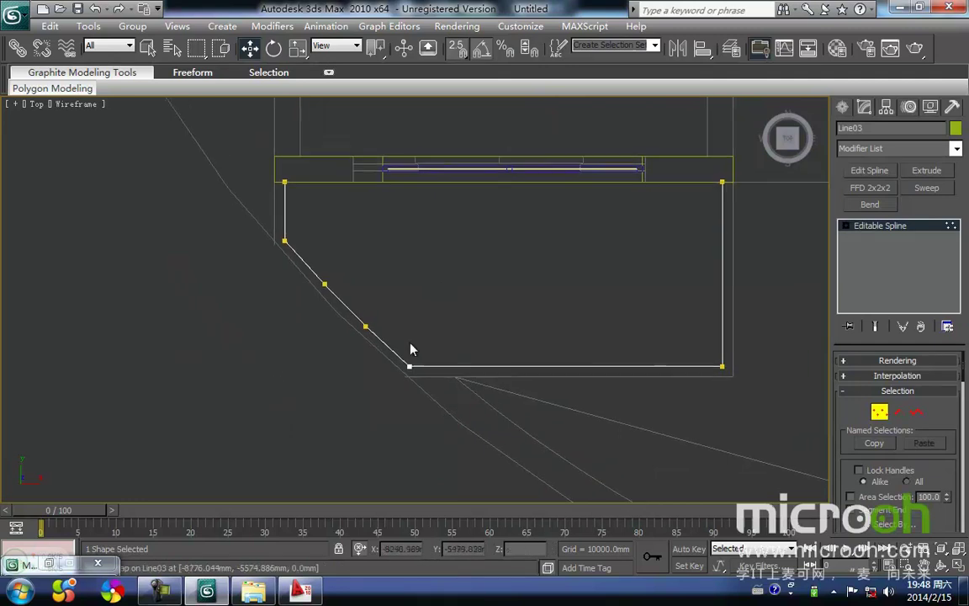
pyautogui.click(407, 367)
pyautogui.moveTo(452, 328); pyautogui.dragTo(512, 264)
pyautogui.hotkey('ctrl', 'z')
pyautogui.hotkey('ctrl', 'z')
# - Leave vertex editing and extrude the closed balcony outline by 100 mm as a floor slab
pyautogui.press('1')
pyautogui.click(515, 290)
pyautogui.click(529, 367)
pyautogui.press('f')
pyautogui.press('z')
pyautogui.click(925, 172)
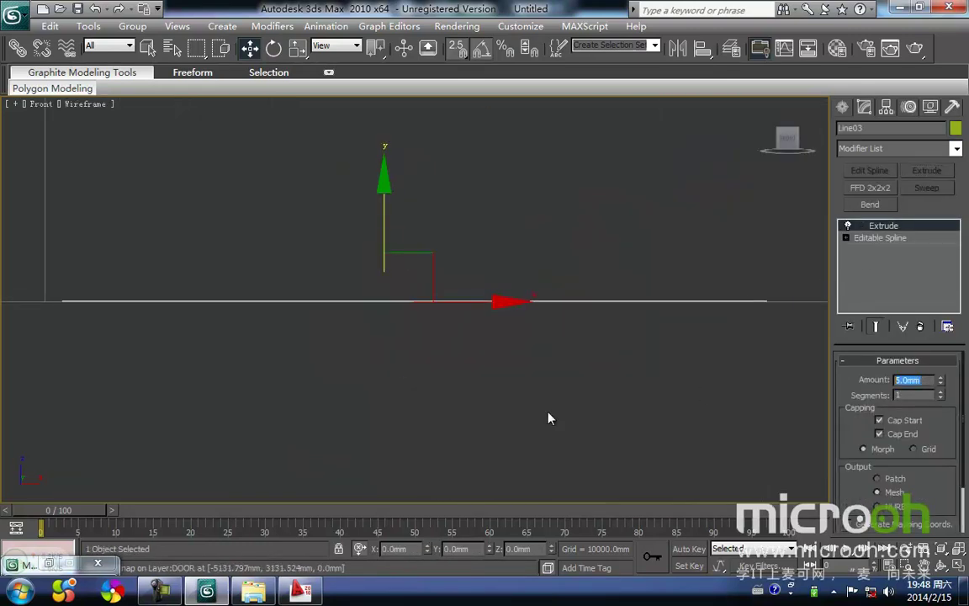
pyautogui.write('100')
pyautogui.press('Return')
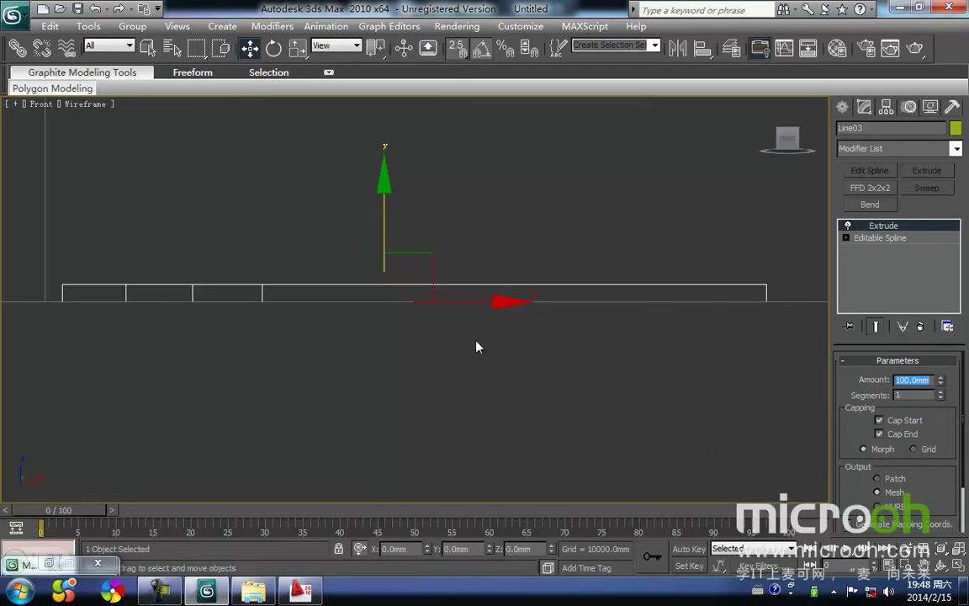
# - Raise the balcony slab in the front view to the floor band's upper line on the elevation
pyautogui.moveTo(434, 309); pyautogui.dragTo(424, 433, button='middle')
pyautogui.scroll(-2, 420, 425)
pyautogui.moveTo(386, 347); pyautogui.dragTo(379, 463, button='middle')
pyautogui.scroll(-2, 379, 465)
pyautogui.moveTo(392, 378); pyautogui.dragTo(354, 245)
# - Lower the balcony slab with snapping until its underside is flush with the door wall's bottom edge
pyautogui.moveTo(238, 234); pyautogui.dragTo(268, 274, button='middle')
pyautogui.scroll(2, 269, 274)
pyautogui.moveTo(213, 260); pyautogui.dragTo(342, 287, button='middle')
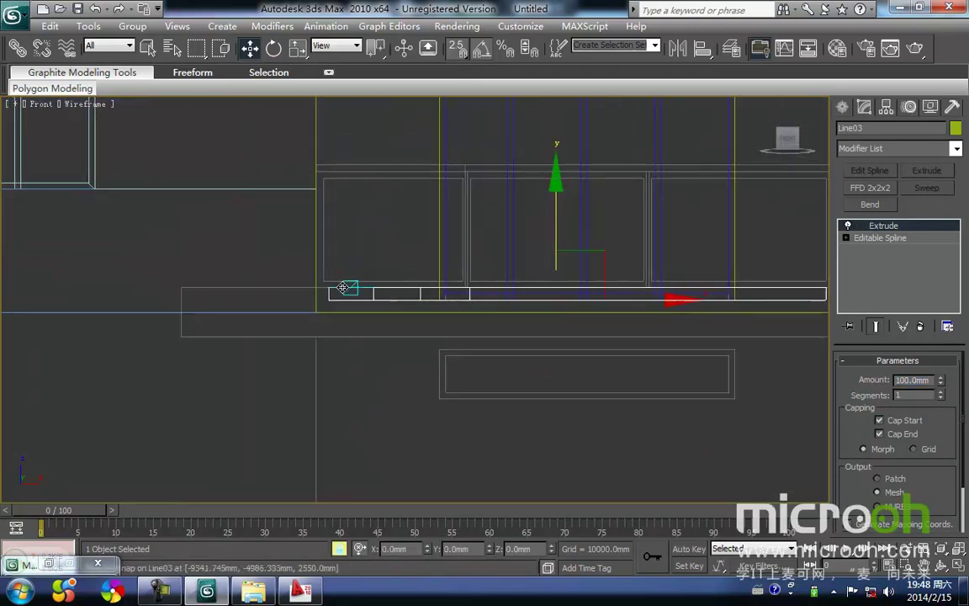
pyautogui.moveTo(329, 287); pyautogui.dragTo(318, 313)
pyautogui.moveTo(352, 312); pyautogui.dragTo(286, 299, button='middle')
pyautogui.moveTo(284, 300); pyautogui.dragTo(372, 288)
pyautogui.moveTo(352, 288); pyautogui.dragTo(359, 264, button='middle')
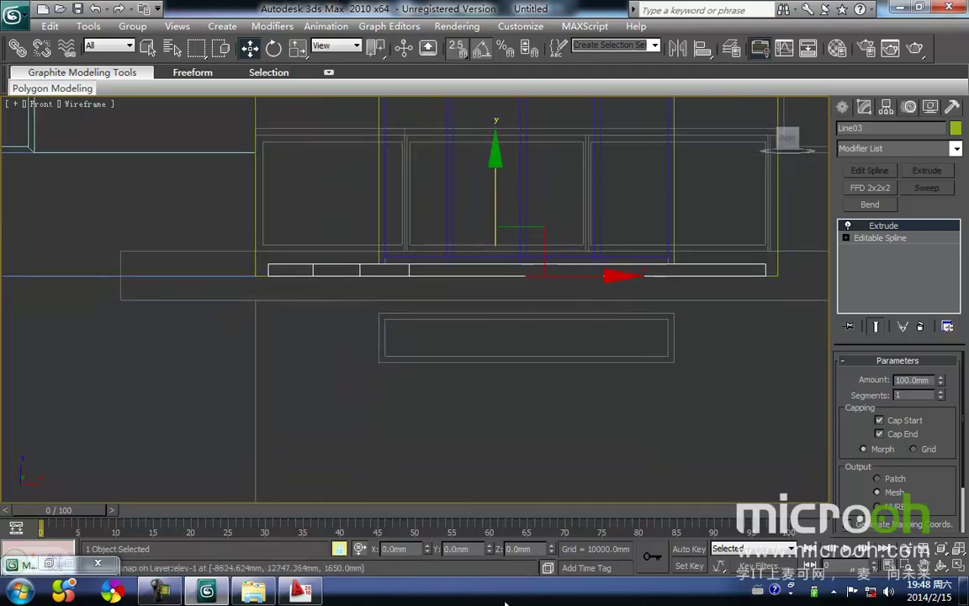
# - Lower the balcony slab by 50 mm in the front view and release the selection lock
pyautogui.write('-50')
pyautogui.press('Return')
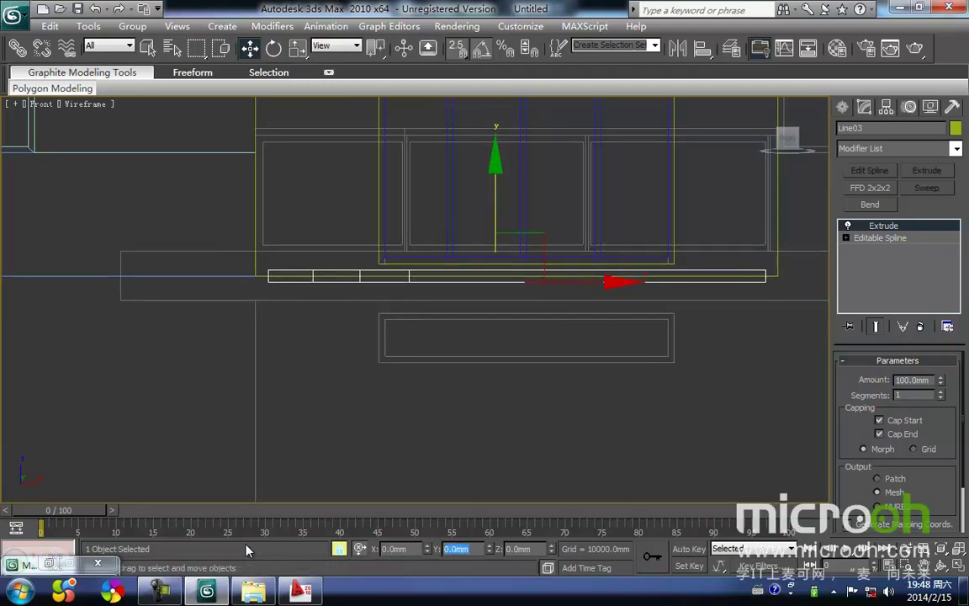
pyautogui.moveTo(372, 343); pyautogui.dragTo(350, 359, button='middle')
pyautogui.press('space')
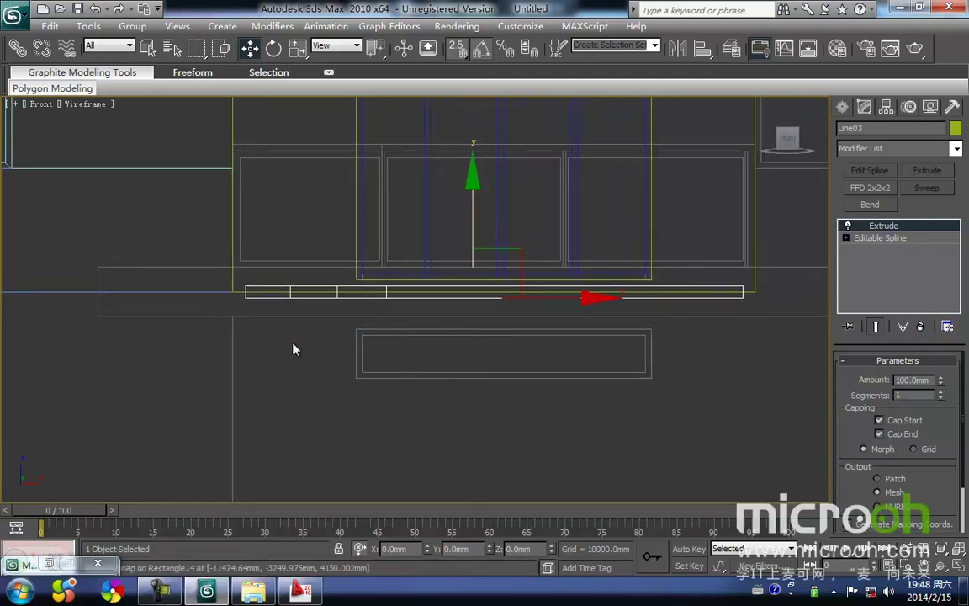
pyautogui.click(292, 343)
pyautogui.moveTo(299, 293); pyautogui.dragTo(282, 308, button='middle')
pyautogui.click(282, 306)
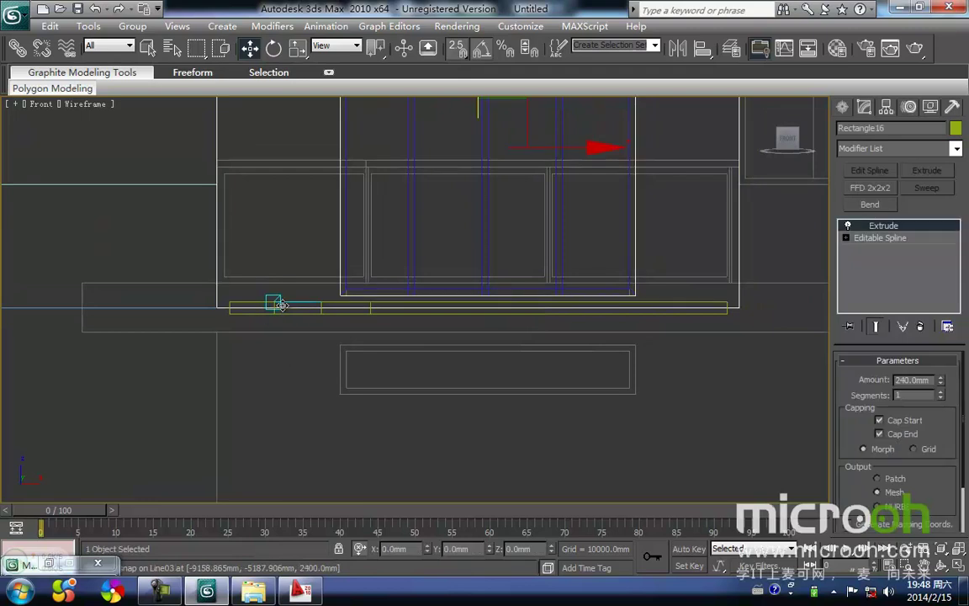
# - Select the balcony slab and name an unused material slot 阳台板
pyautogui.press('t')
pyautogui.press('z')
pyautogui.press('F3')
pyautogui.scroll(-5, 312, 325)
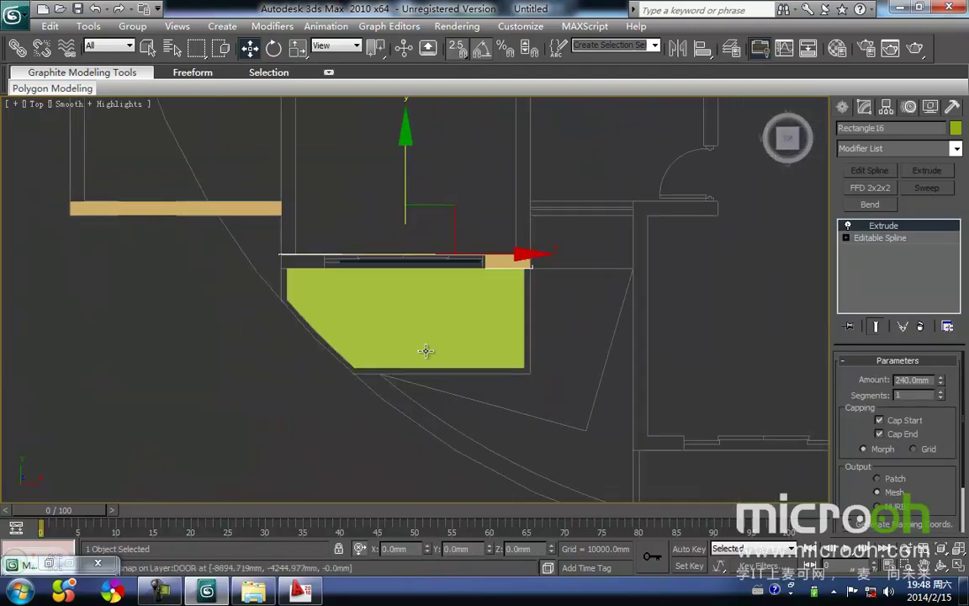
pyautogui.click(485, 357)
pyautogui.keyDown('alt'); pyautogui.moveTo(459, 388); pyautogui.dragTo(515, 300, button='middle'); pyautogui.keyUp('alt')
pyautogui.press('m')
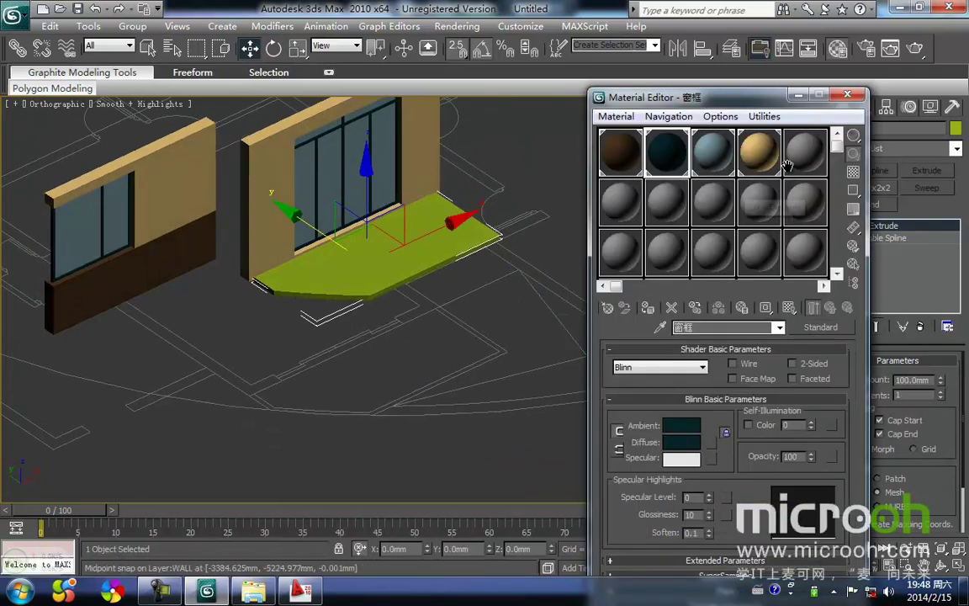
pyautogui.click(795, 165)
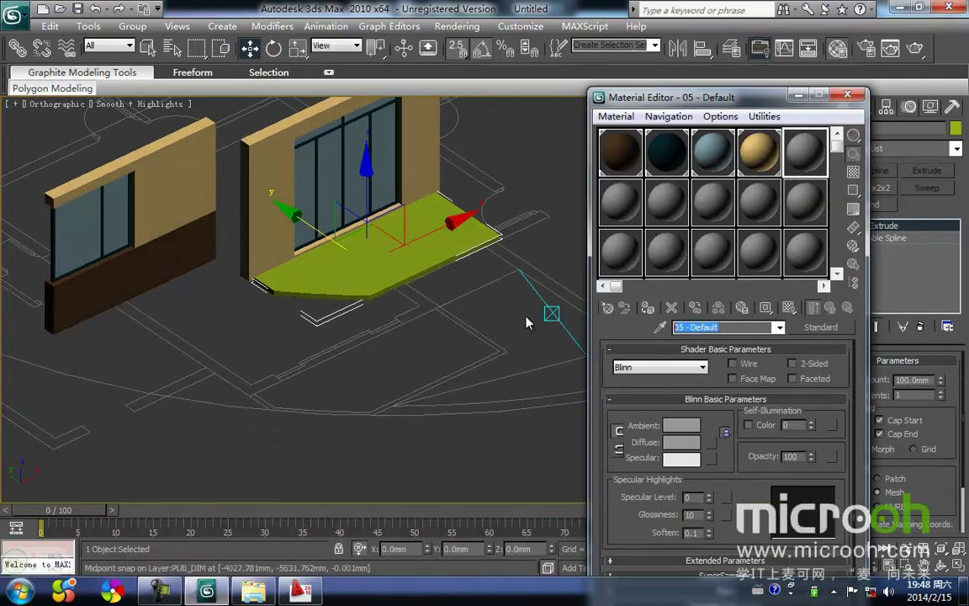
pyautogui.write('yangtaiban')
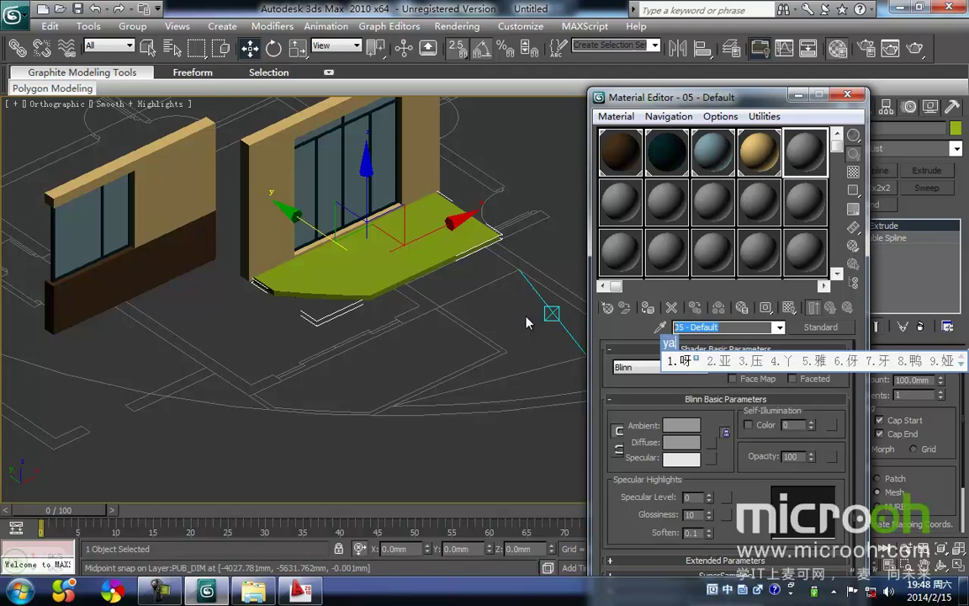
pyautogui.press('space')
pyautogui.press('Return')
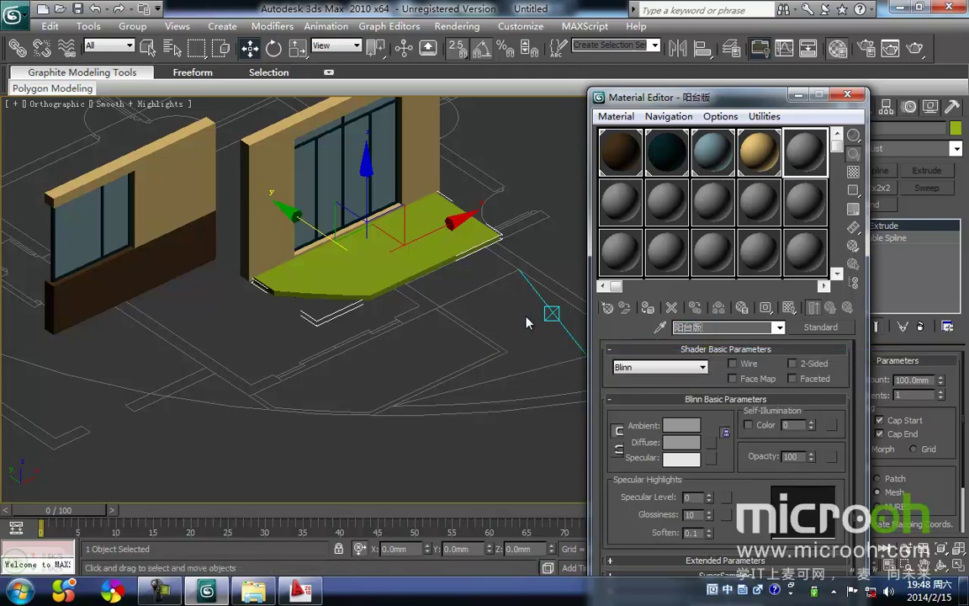
pyautogui.write('banz')
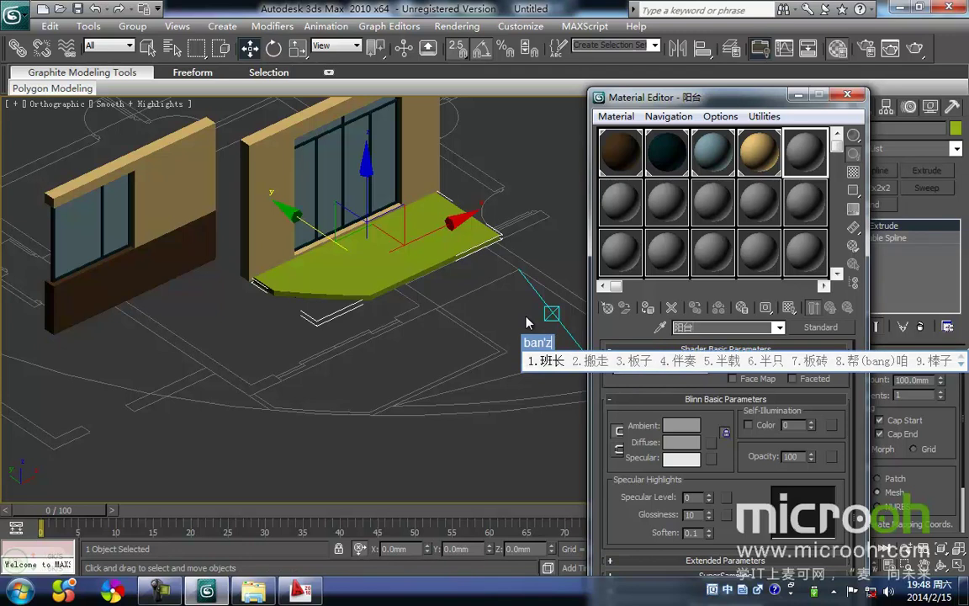
pyautogui.write('3')
pyautogui.press('Return')
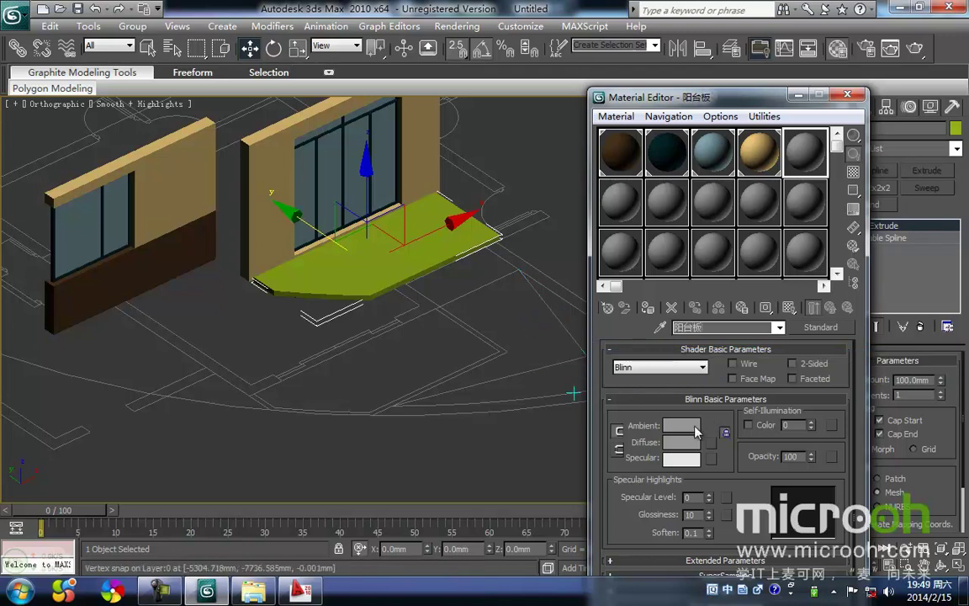
# - Set the 阳台板 material's colour to grey 107, assign it to the balcony slab, and minimise the Material Editor
pyautogui.click(681, 425)
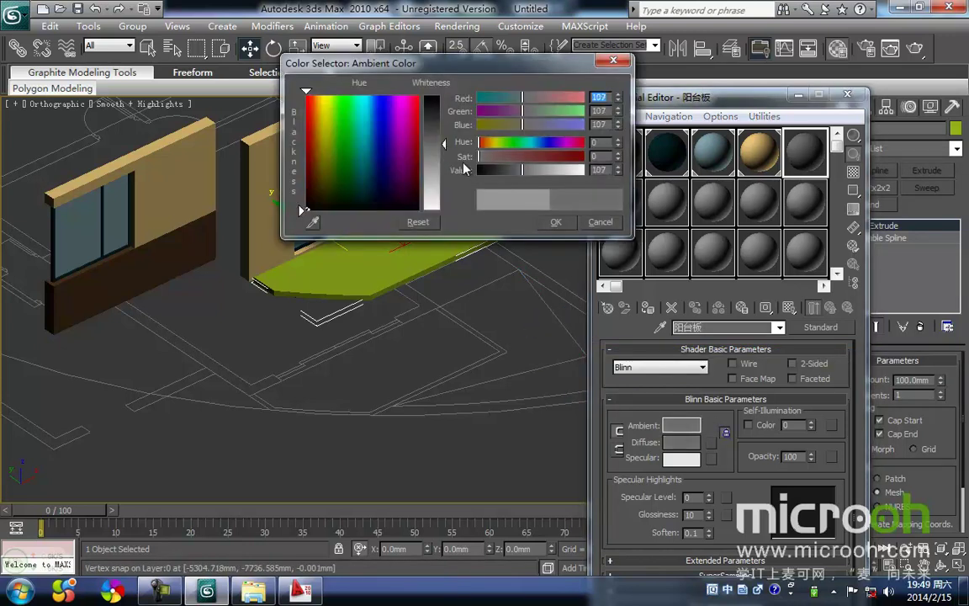
pyautogui.click(553, 222)
pyautogui.click(648, 307)
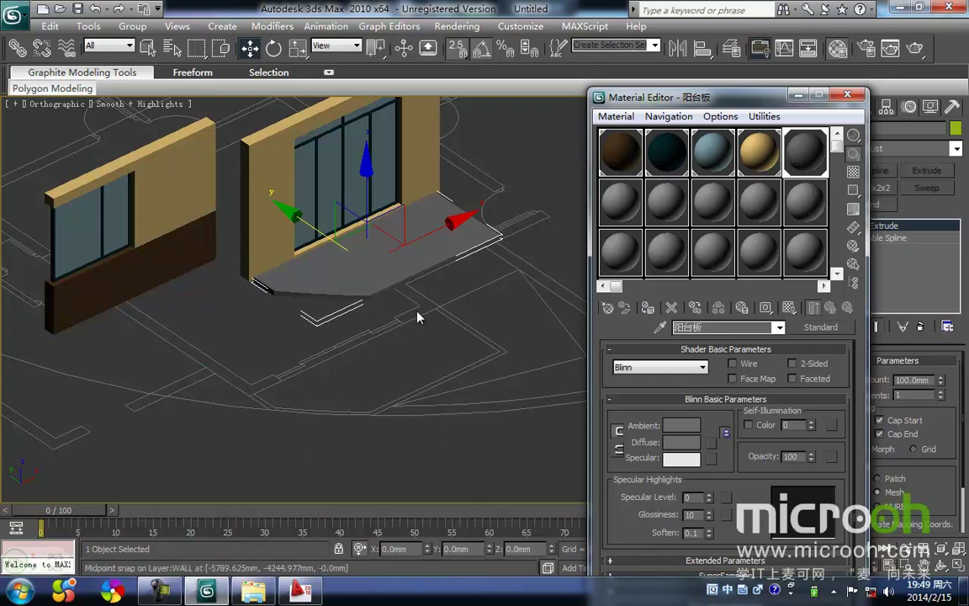
pyautogui.moveTo(404, 320); pyautogui.dragTo(319, 375, button='middle')
pyautogui.press('t')
pyautogui.hotkey('ctrl', 'space')
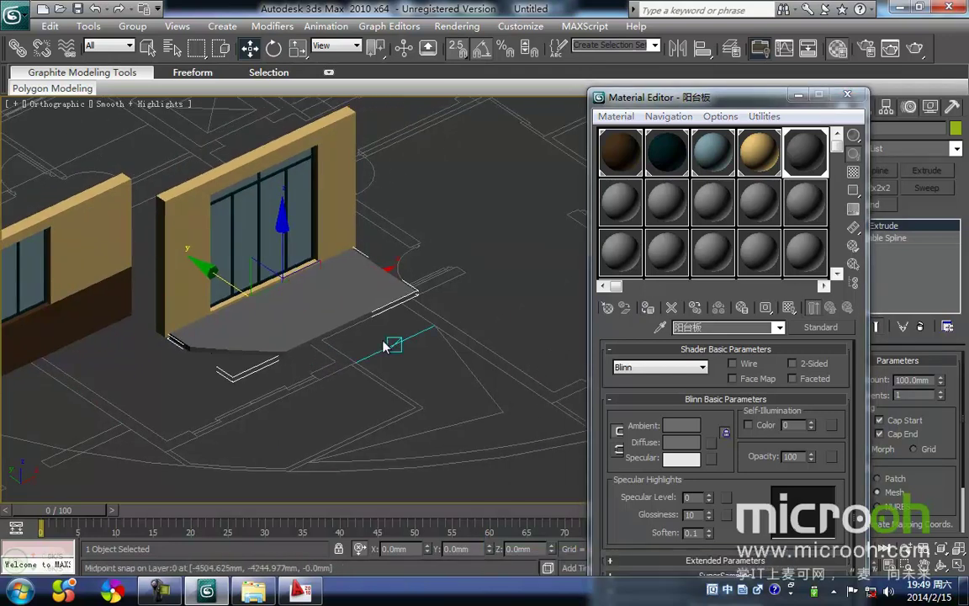
pyautogui.moveTo(383, 342); pyautogui.dragTo(354, 359, button='middle')
pyautogui.press('t')
pyautogui.press('z')
pyautogui.moveTo(342, 307); pyautogui.dragTo(240, 276, button='middle')
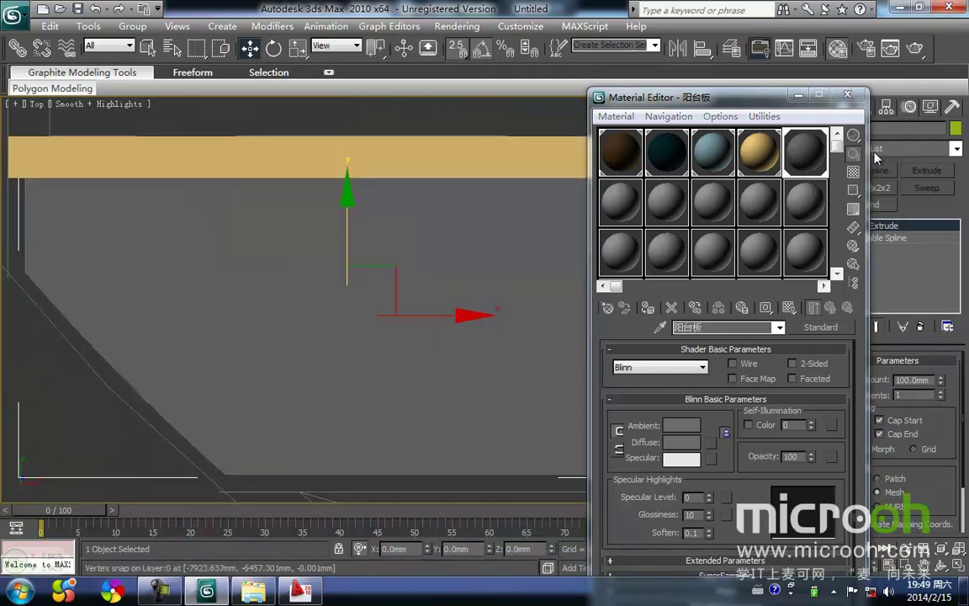
pyautogui.click(800, 99)
# - At segment level of the slab's spline, select every outline segment except the one along the door wall
pyautogui.moveTo(464, 308); pyautogui.dragTo(461, 281, button='middle')
pyautogui.scroll(-2, 461, 280)
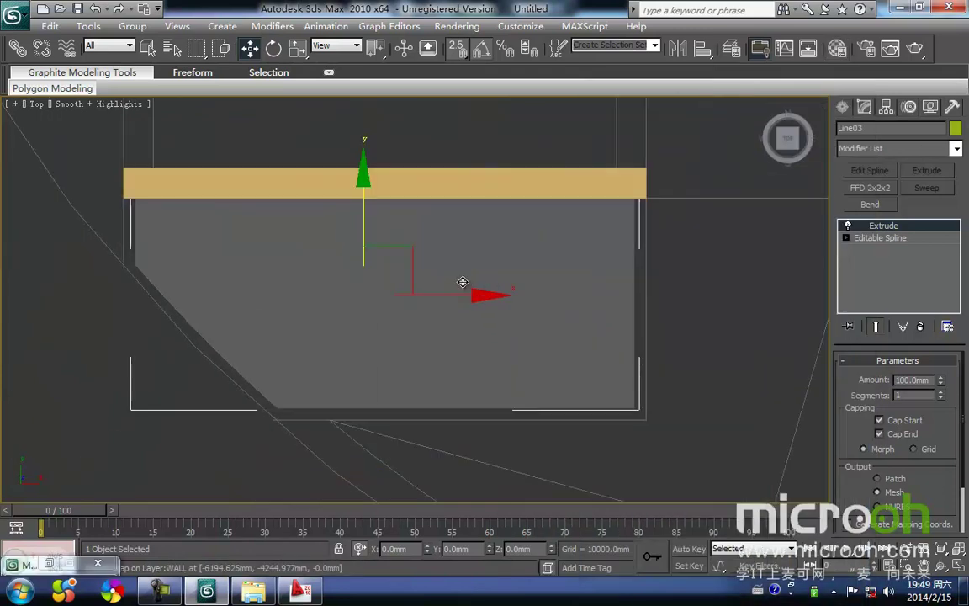
pyautogui.press('F3')
pyautogui.press('F3')
pyautogui.press('F3')
pyautogui.press('F3')
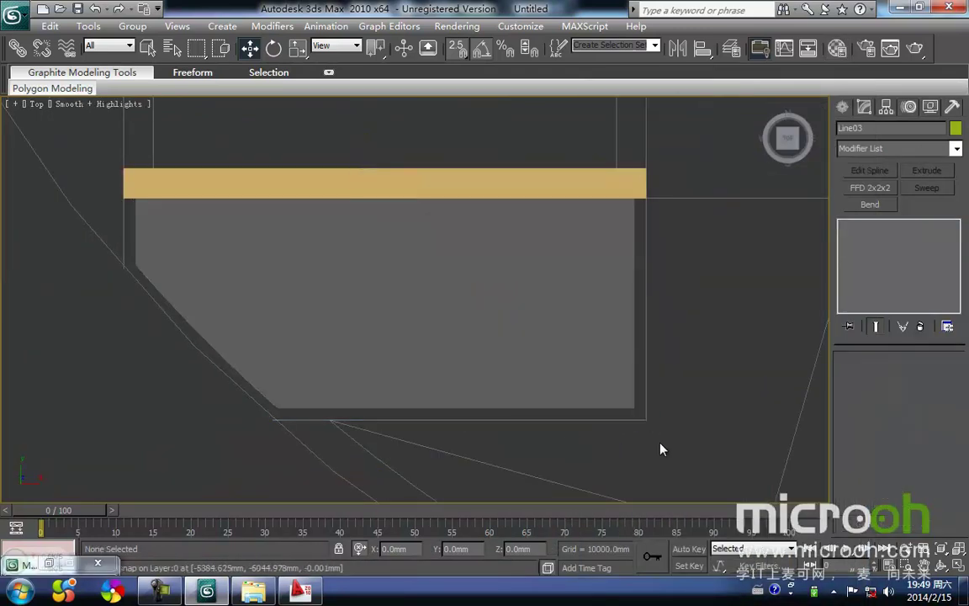
pyautogui.click(846, 238)
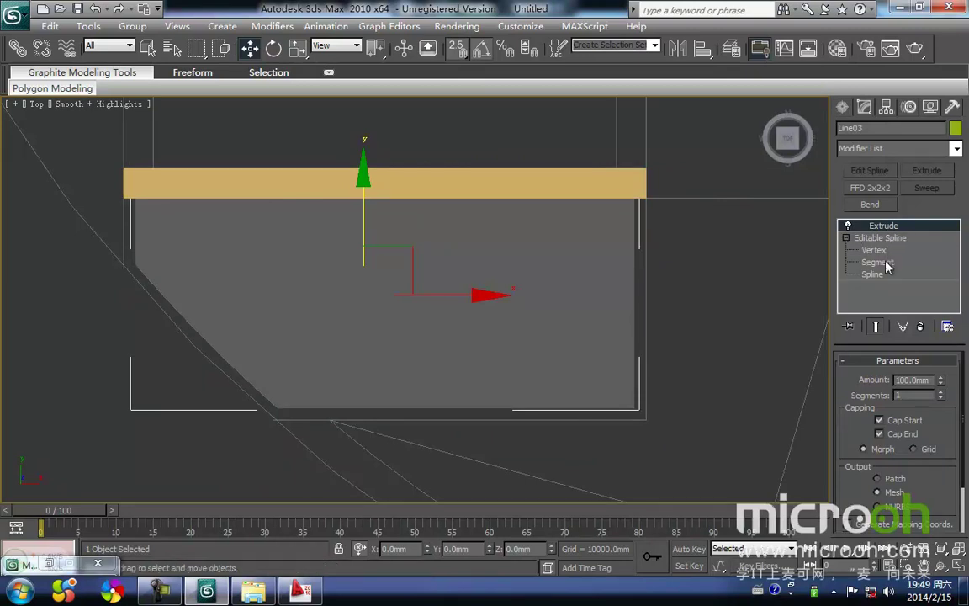
pyautogui.click(875, 262)
pyautogui.press('F3')
pyautogui.moveTo(671, 431); pyautogui.dragTo(603, 337)
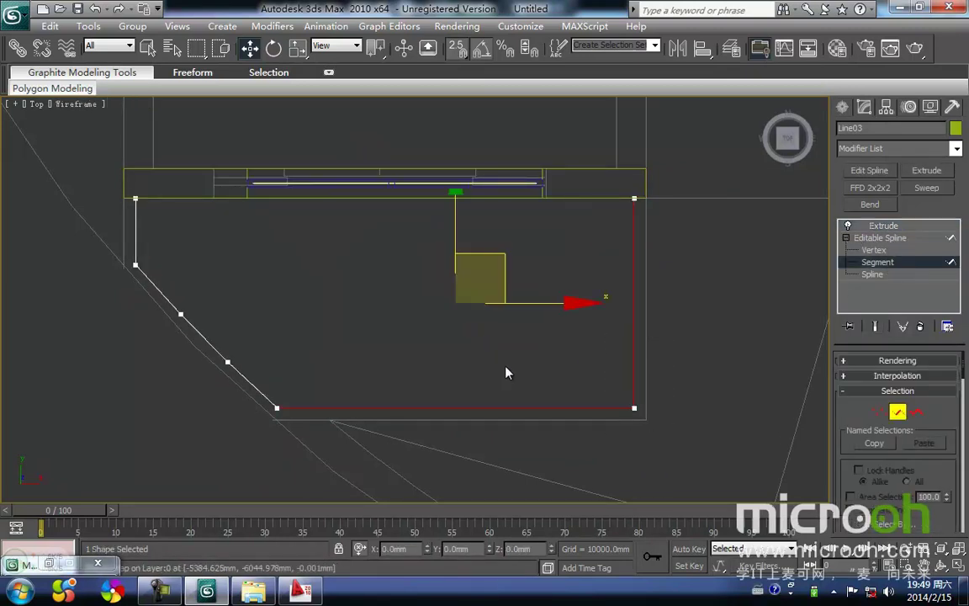
pyautogui.moveTo(360, 437); pyautogui.dragTo(475, 411, button='middle')
pyautogui.keyDown('ctrl'); pyautogui.moveTo(305, 328); pyautogui.dragTo(284, 248); pyautogui.keyUp('ctrl')
pyautogui.keyDown('ctrl'); pyautogui.moveTo(231, 219); pyautogui.dragTo(230, 216); pyautogui.keyUp('ctrl')
# - Detach a copy of the selected segments as a separate shape and return the slab to its Extrude level
pyautogui.keyDown('alt'); pyautogui.moveTo(332, 326); pyautogui.dragTo(375, 368, button='middle'); pyautogui.keyUp('alt')
pyautogui.scroll(-2, 401, 231)
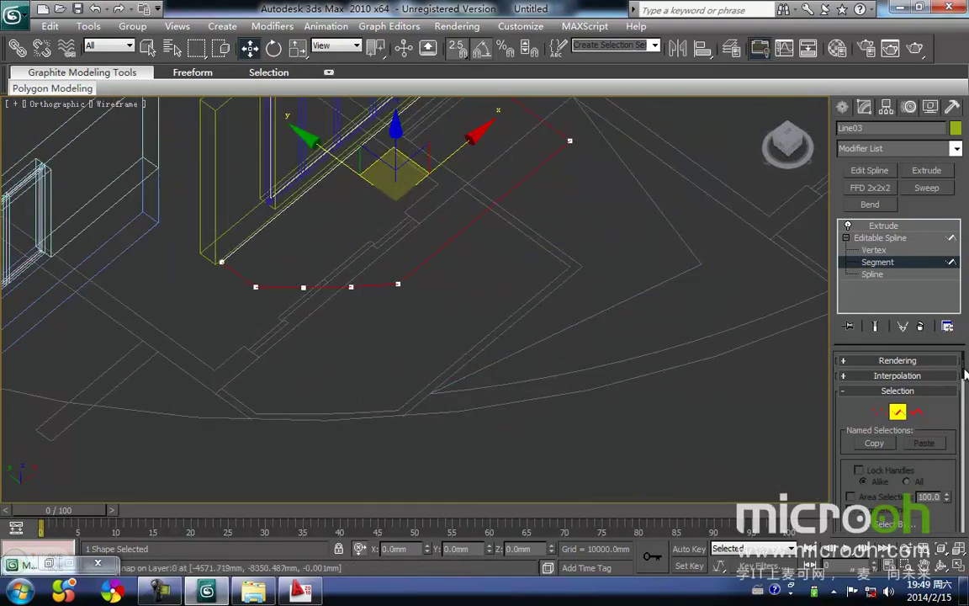
pyautogui.moveTo(963, 378); pyautogui.dragTo(962, 511)
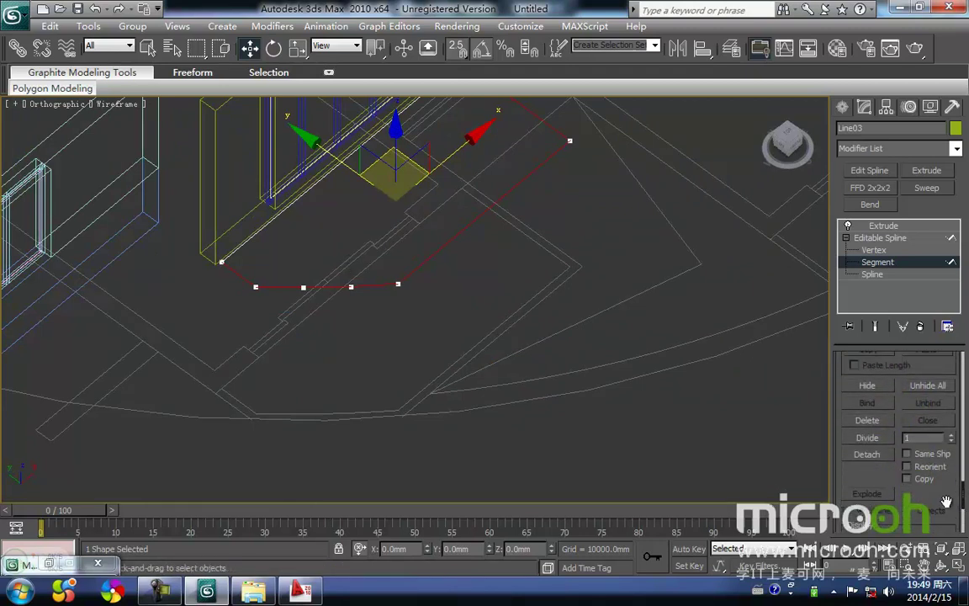
pyautogui.click(907, 479)
pyautogui.click(866, 454)
pyautogui.click(536, 301)
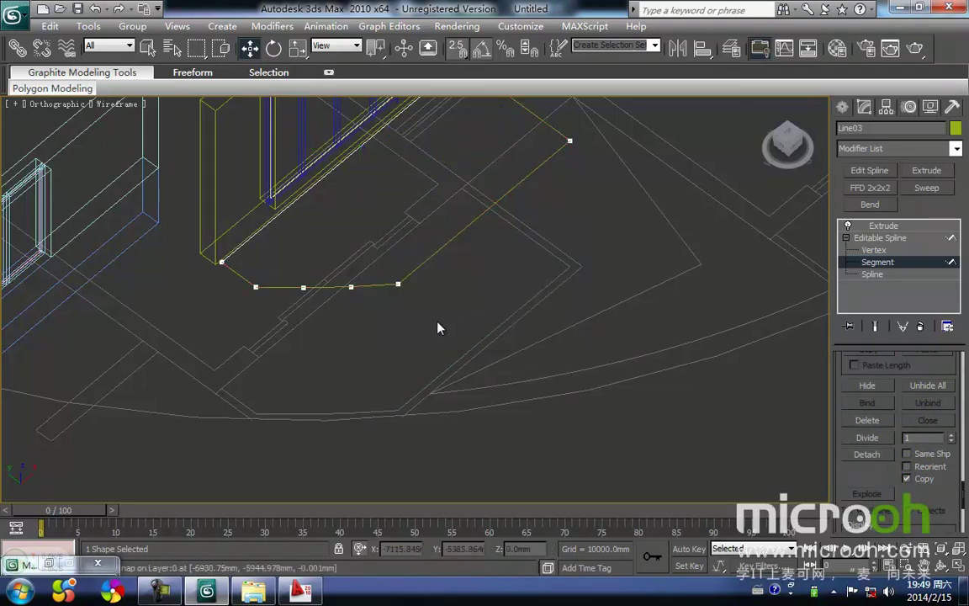
pyautogui.moveTo(436, 323); pyautogui.dragTo(431, 346, button='middle')
pyautogui.press('1')
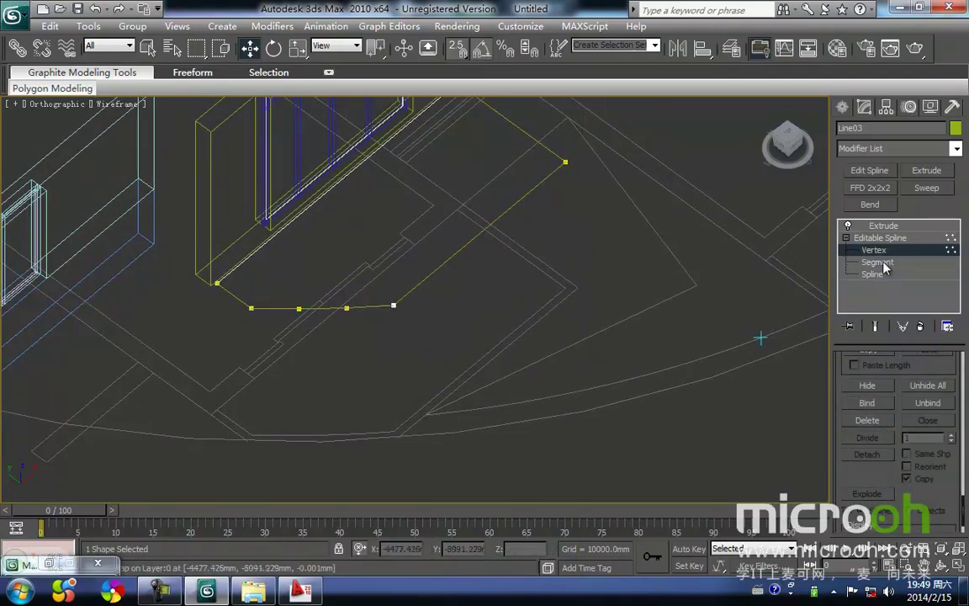
pyautogui.click(893, 240)
pyautogui.click(897, 227)
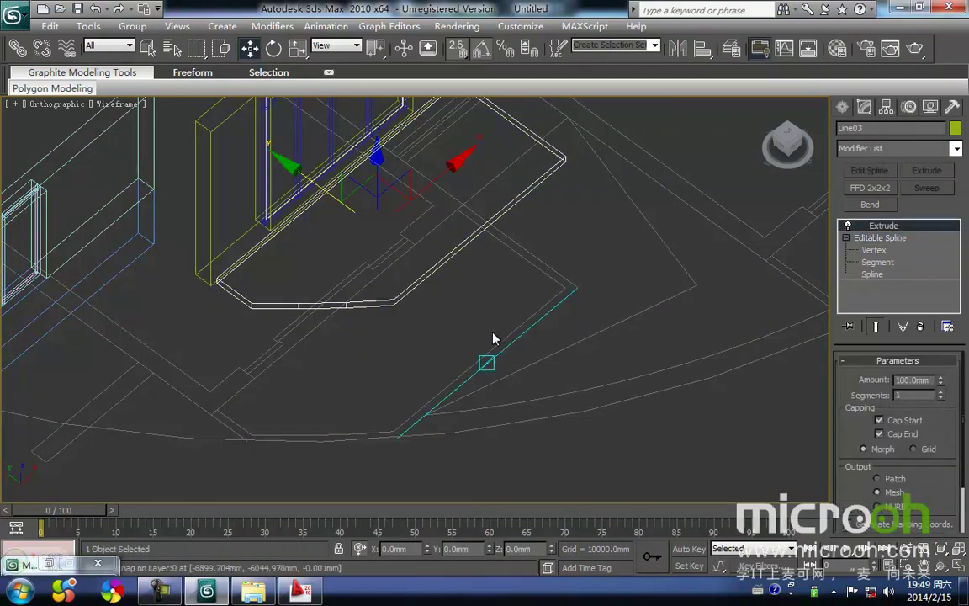
# - Hide the geometry temporarily to select the detached open balcony outline, and show the geometry again
pyautogui.click(489, 332)
pyautogui.moveTo(426, 331); pyautogui.dragTo(437, 357, button='middle')
pyautogui.hotkey('shift', 'g')
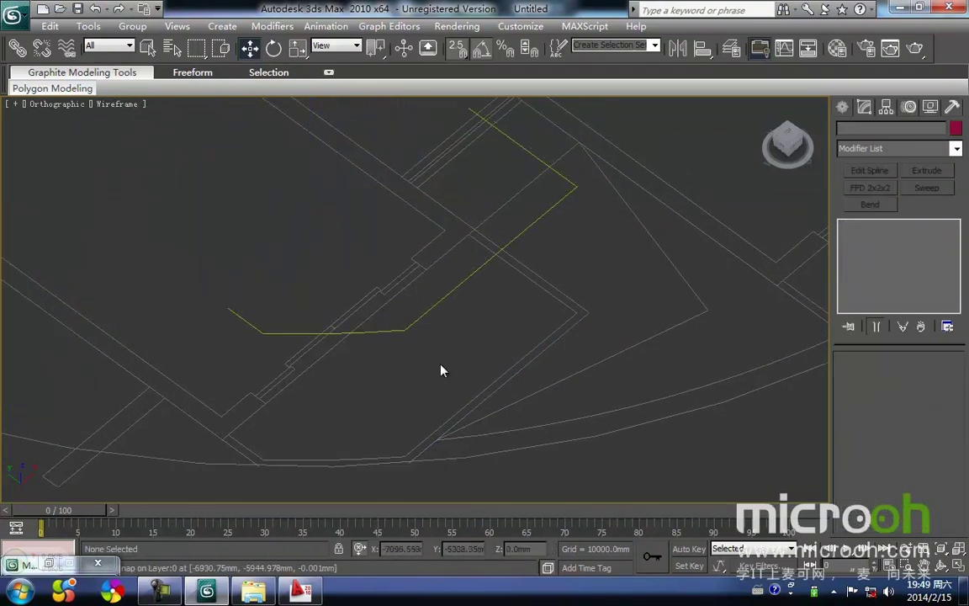
pyautogui.moveTo(439, 362); pyautogui.dragTo(340, 258)
pyautogui.moveTo(466, 354); pyautogui.dragTo(413, 335, button='middle')
pyautogui.hotkey('shift', 'g')
# - Offset the detached balcony spline outward with an Outline value of -100 mm
pyautogui.press('t')
pyautogui.press('z')
pyautogui.scroll(-2, 456, 346)
pyautogui.press('1')
pyautogui.moveTo(683, 389); pyautogui.dragTo(618, 402, button='middle')
pyautogui.moveTo(965, 488); pyautogui.dragTo(965, 456)
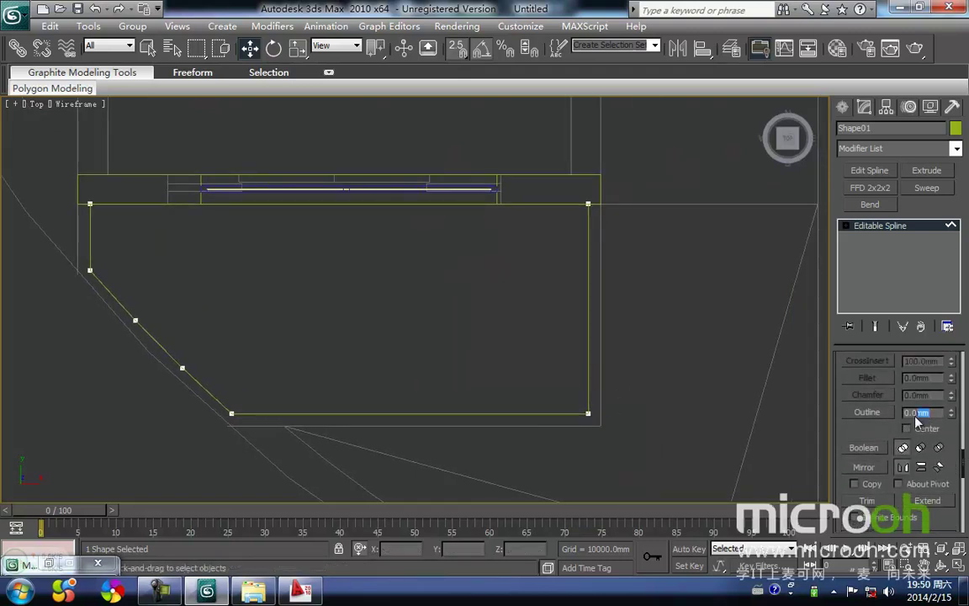
pyautogui.click(925, 412)
pyautogui.write('-100')
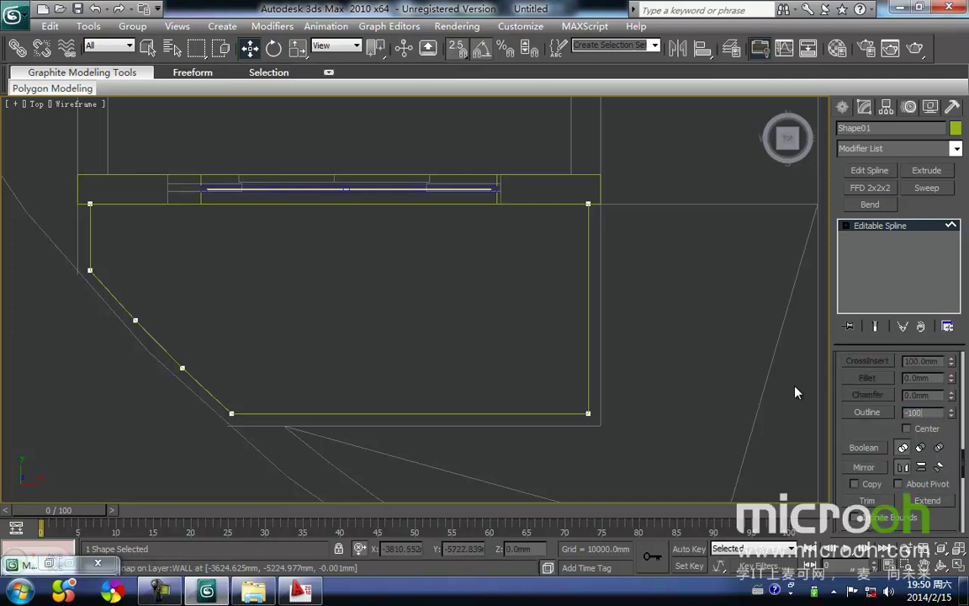
pyautogui.press('Return')
# - Extrude the outlined balcony edge by 300 mm
pyautogui.moveTo(484, 336); pyautogui.dragTo(525, 301, button='middle')
pyautogui.press('f')
pyautogui.press('z')
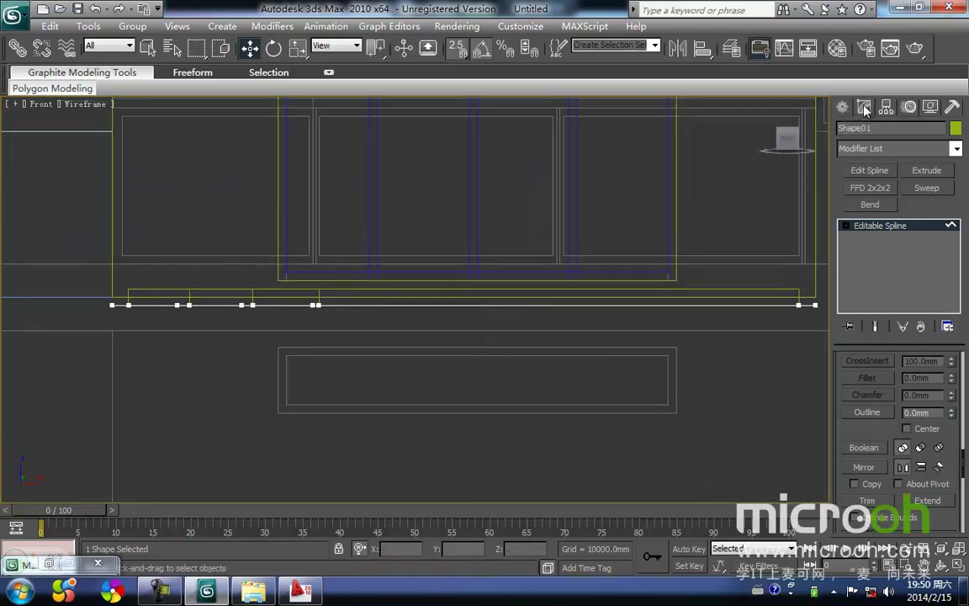
pyautogui.click(925, 170)
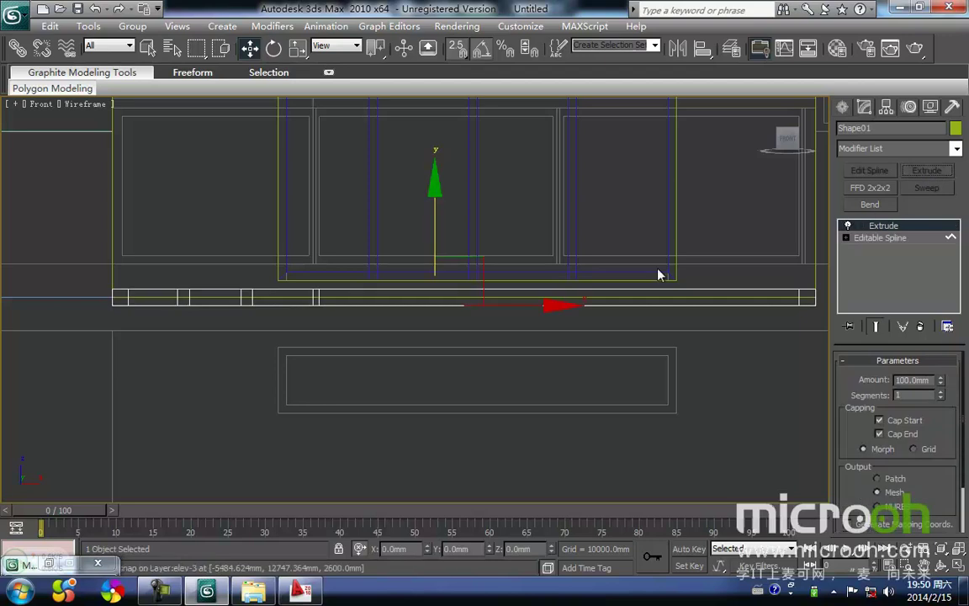
pyautogui.moveTo(280, 305); pyautogui.dragTo(391, 313, button='middle')
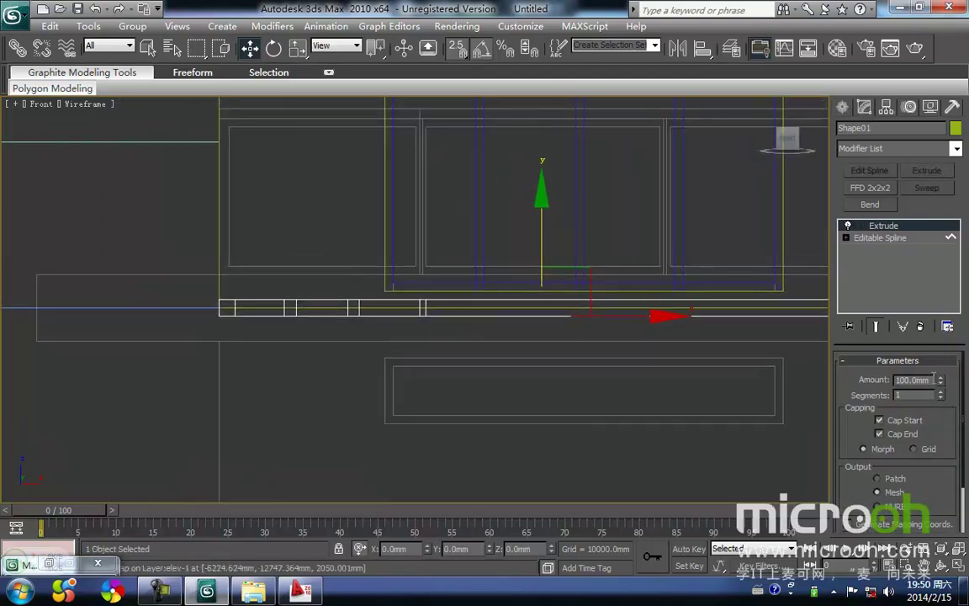
pyautogui.press('Return')
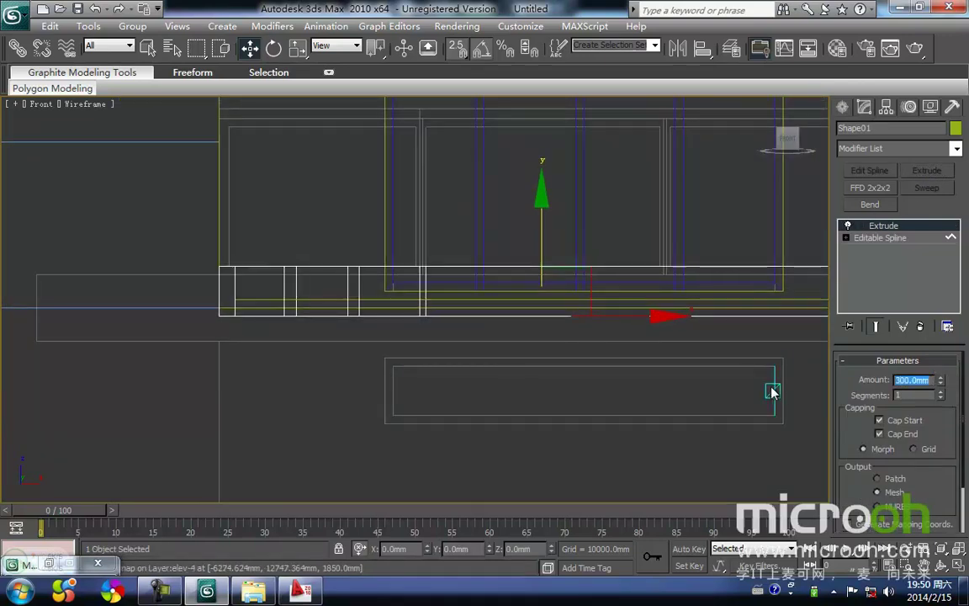
# - Lower the extruded balcony edge with snapping until its top meets the floor band's upper line on the elevation
pyautogui.moveTo(359, 286); pyautogui.dragTo(435, 277, button='middle')
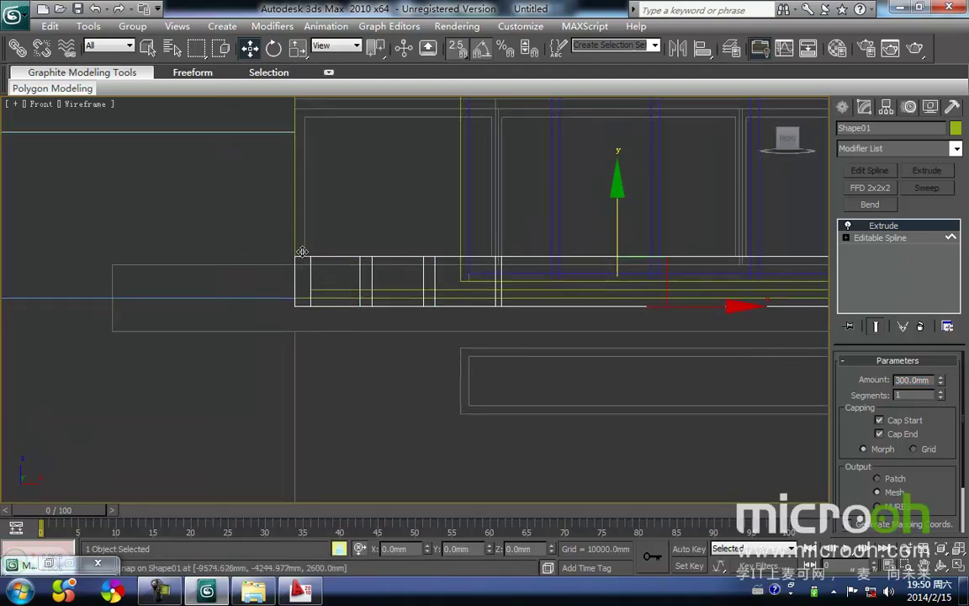
pyautogui.moveTo(302, 256); pyautogui.dragTo(113, 266)
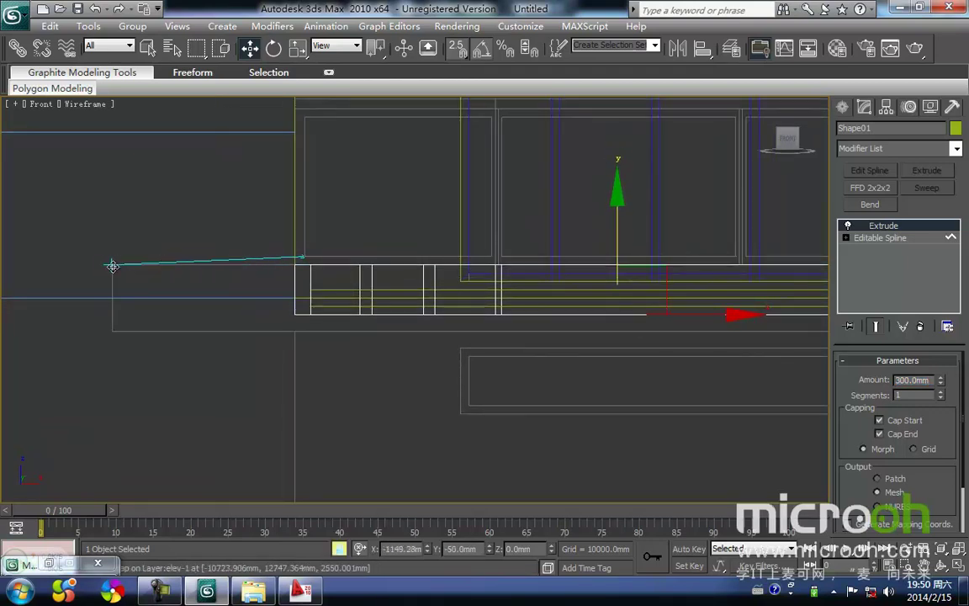
pyautogui.moveTo(389, 266); pyautogui.dragTo(312, 267, button='middle')
pyautogui.moveTo(223, 259)
pyautogui.mouseDown()
pyautogui.moveTo(212, 304)
pyautogui.moveTo(221, 264)
pyautogui.mouseUp()
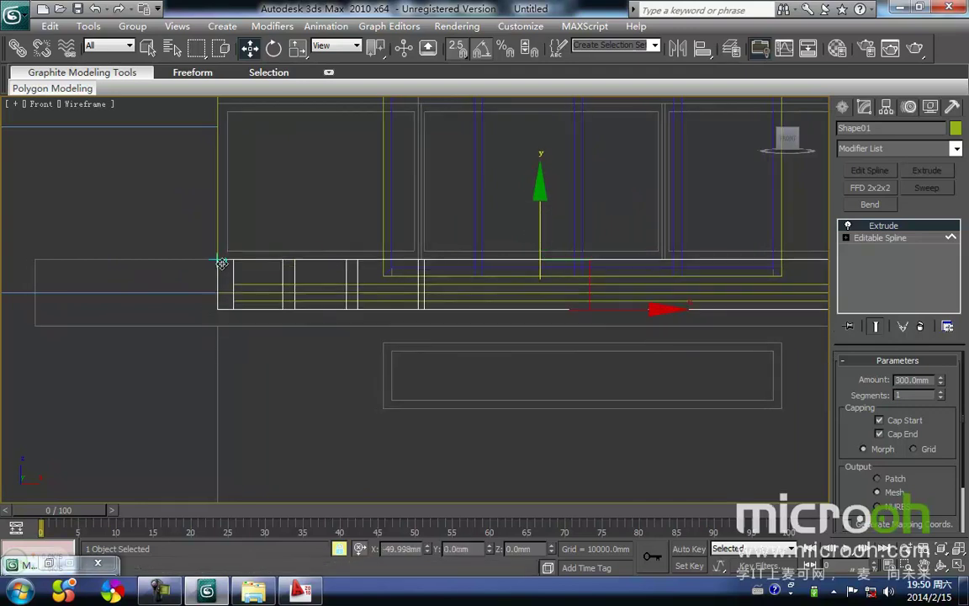
# - Examine how the balcony edge fits the slab and door wall in the front and shaded 3D views
pyautogui.moveTo(268, 272); pyautogui.dragTo(378, 274, button='middle')
pyautogui.scroll(-1, 379, 274)
pyautogui.moveTo(268, 267); pyautogui.dragTo(204, 263, button='middle')
pyautogui.scroll(-2, 300, 267)
pyautogui.moveTo(417, 275); pyautogui.dragTo(328, 270, button='middle')
pyautogui.press('F3')
pyautogui.scroll(-2, 425, 340)
pyautogui.keyDown('alt'); pyautogui.moveTo(426, 344); pyautogui.dragTo(480, 385, button='middle'); pyautogui.keyUp('alt')
pyautogui.scroll(4, 606, 425)
pyautogui.moveTo(593, 351); pyautogui.dragTo(451, 266, button='middle')
# - Try lowering the balcony edge until its top is level with the door opening's bottom edge
pyautogui.press('f')
pyautogui.press('z')
pyautogui.press('F3')
pyautogui.moveTo(149, 279); pyautogui.dragTo(215, 273, button='middle')
pyautogui.moveTo(208, 270); pyautogui.dragTo(358, 283)
pyautogui.moveTo(357, 282); pyautogui.dragTo(343, 265, button='middle')
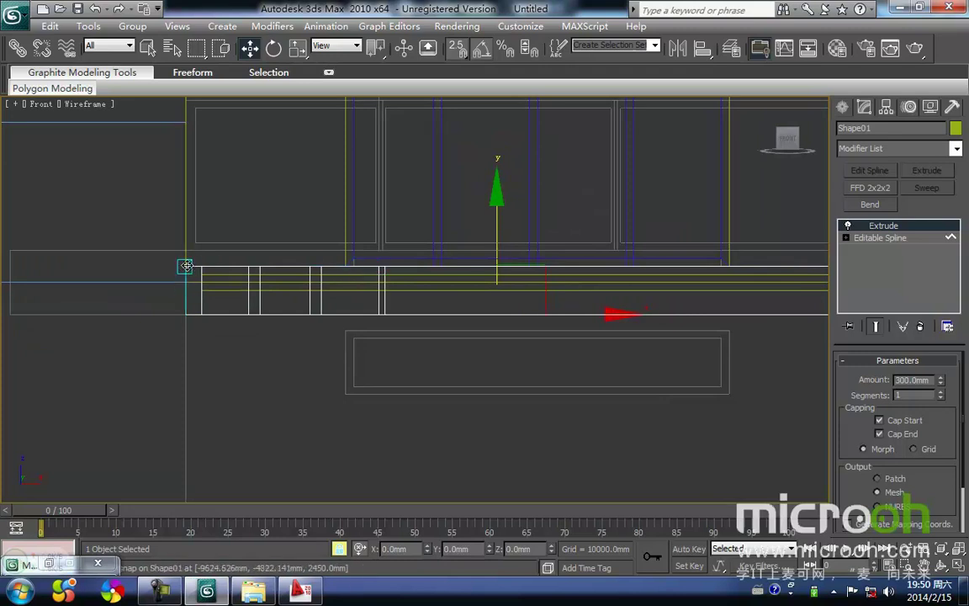
# - Raise the balcony edge with snapping back to the floor band's upper line and check it in a shaded 3D view
pyautogui.moveTo(186, 267); pyautogui.dragTo(186, 251)
pyautogui.scroll(-2, 284, 270)
pyautogui.moveTo(284, 270)
pyautogui.mouseDown(button='middle')
pyautogui.moveTo(270, 270)
pyautogui.moveTo(440, 339)
pyautogui.mouseUp(button='middle')
pyautogui.press('F3')
pyautogui.scroll(-3, 312, 289)
pyautogui.moveTo(440, 287); pyautogui.dragTo(158, 199, button='middle')
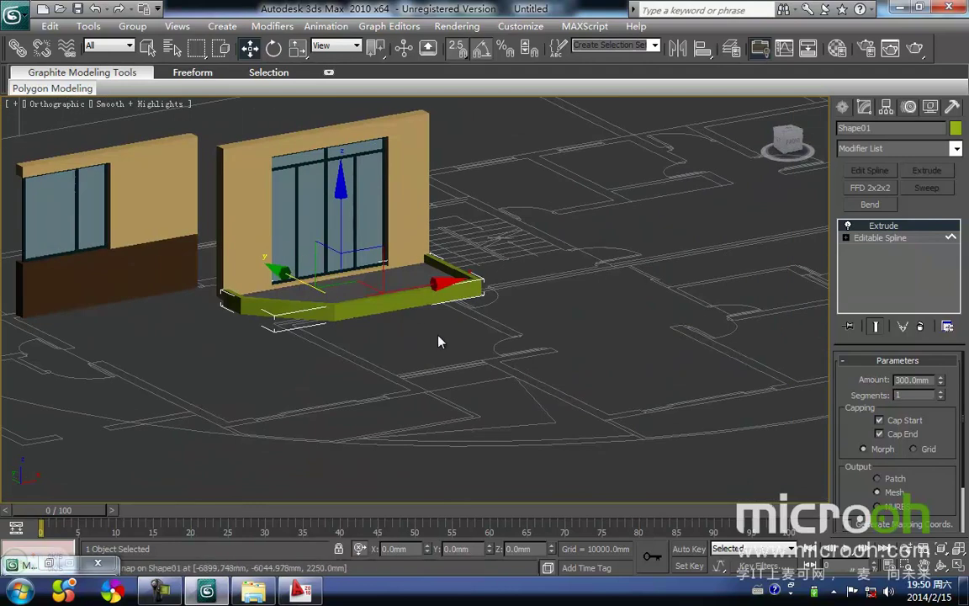
# - Create a material named 线条 with a near-white diffuse colour and assign it to the balcony edge
pyautogui.press('m')
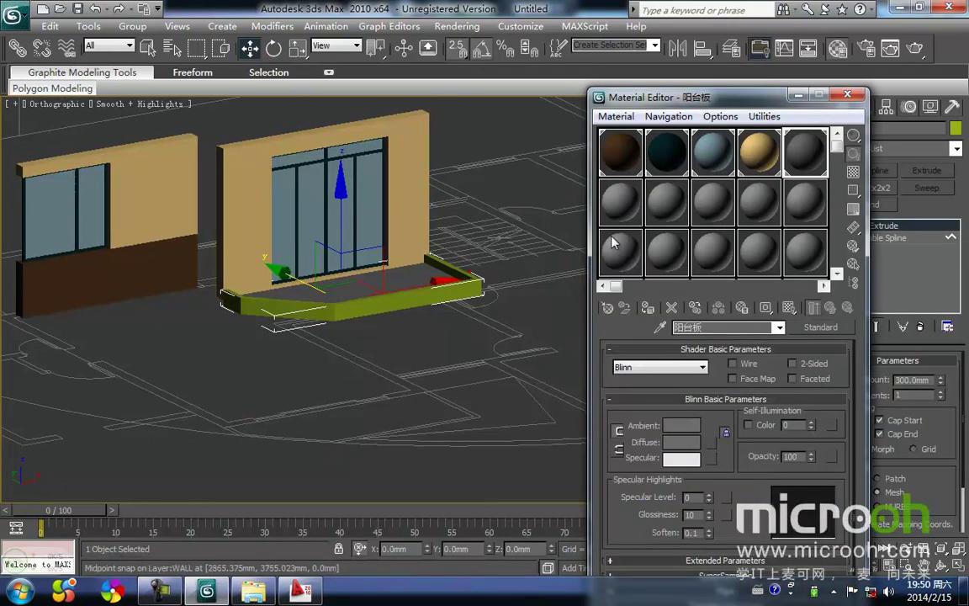
pyautogui.click(637, 220)
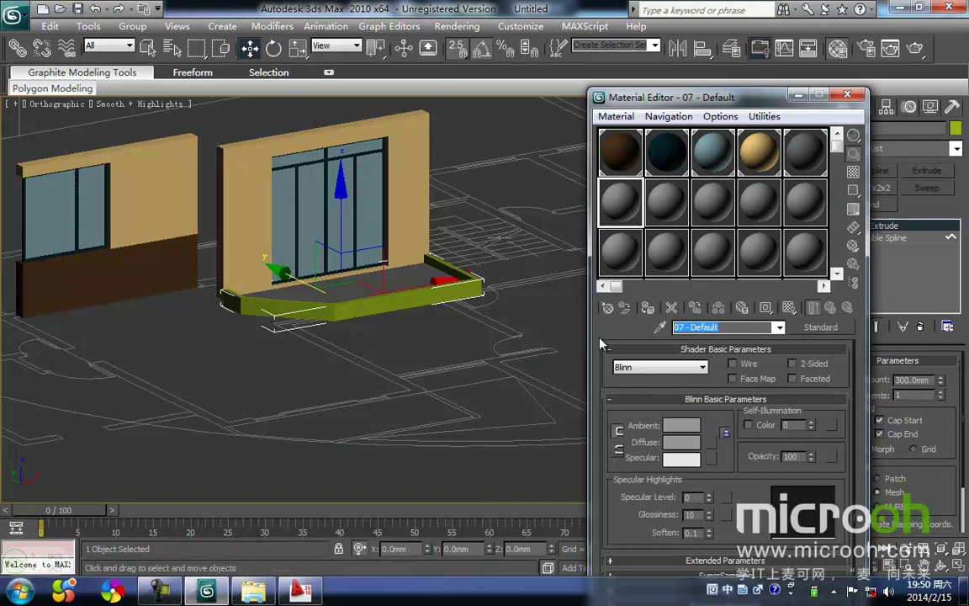
pyautogui.write('线条')
pyautogui.click(679, 426)
pyautogui.moveTo(443, 168); pyautogui.dragTo(448, 208)
pyautogui.click(571, 221)
pyautogui.click(647, 309)
pyautogui.click(519, 351)
pyautogui.click(796, 94)
# - Examine the balcony edge against the plan in the 3D and top views, shaded and in wireframe
pyautogui.moveTo(487, 313); pyautogui.dragTo(504, 282, button='middle')
pyautogui.scroll(2, 495, 359)
pyautogui.press('t')
pyautogui.hotkey('ctrl', 'space')
pyautogui.press('t')
pyautogui.scroll(5, 367, 322)
pyautogui.moveTo(345, 317); pyautogui.dragTo(392, 220, button='middle')
pyautogui.scroll(6, 358, 332)
pyautogui.moveTo(351, 338); pyautogui.dragTo(368, 333, button='middle')
pyautogui.press('F3')
pyautogui.press('F3')
pyautogui.press('F3')
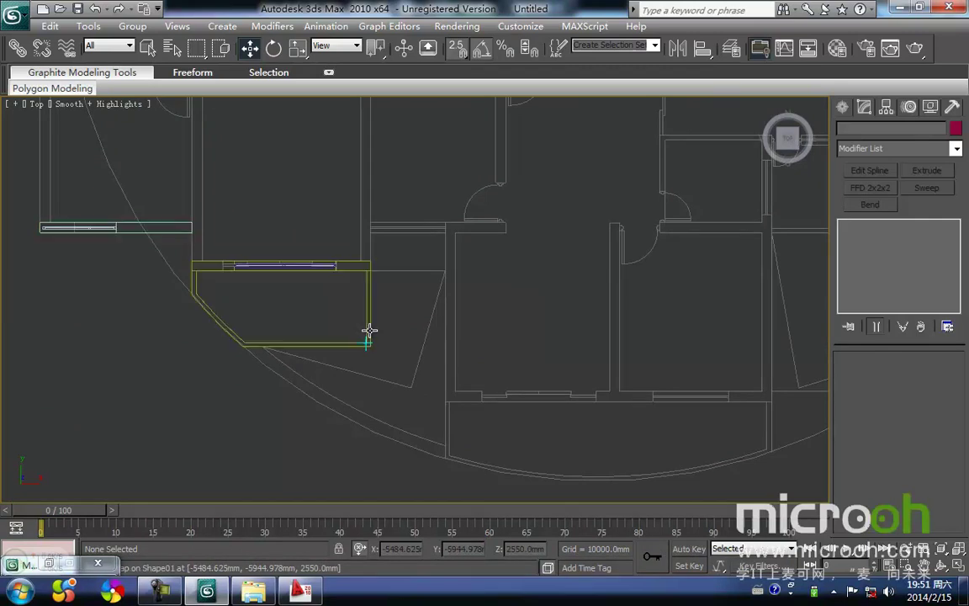
pyautogui.moveTo(363, 344); pyautogui.dragTo(390, 295, button='middle')
pyautogui.scroll(6, 386, 296)
pyautogui.moveTo(264, 315); pyautogui.dragTo(540, 346, button='middle')
# - Set the balcony edge's extrusion amount to 400 mm
pyautogui.click(452, 329)
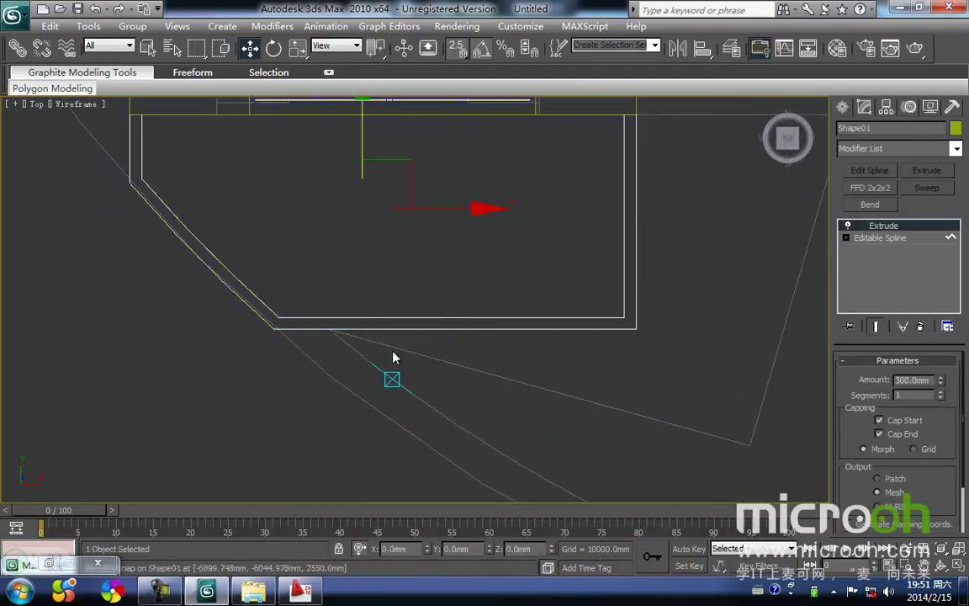
pyautogui.press('f')
pyautogui.press('z')
pyautogui.moveTo(303, 318); pyautogui.dragTo(415, 279, button='middle')
pyautogui.moveTo(284, 294); pyautogui.dragTo(411, 318, button='middle')
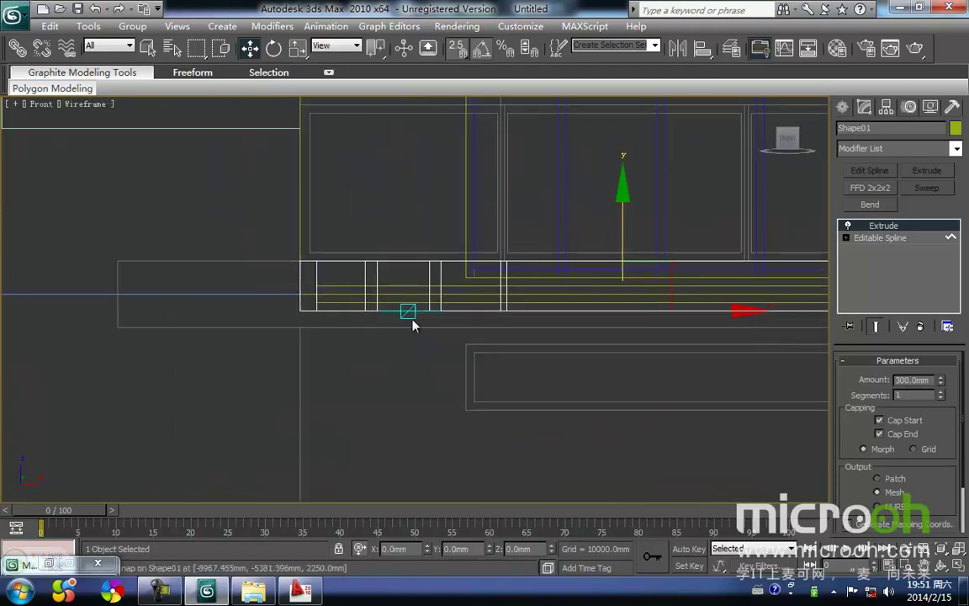
pyautogui.moveTo(931, 379); pyautogui.dragTo(674, 389)
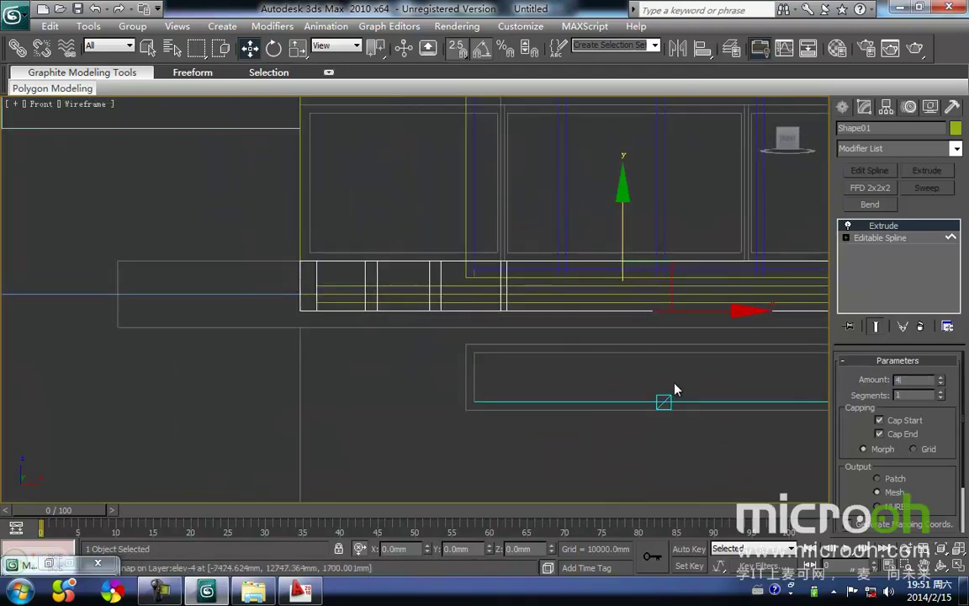
pyautogui.write('400')
pyautogui.press('Return')
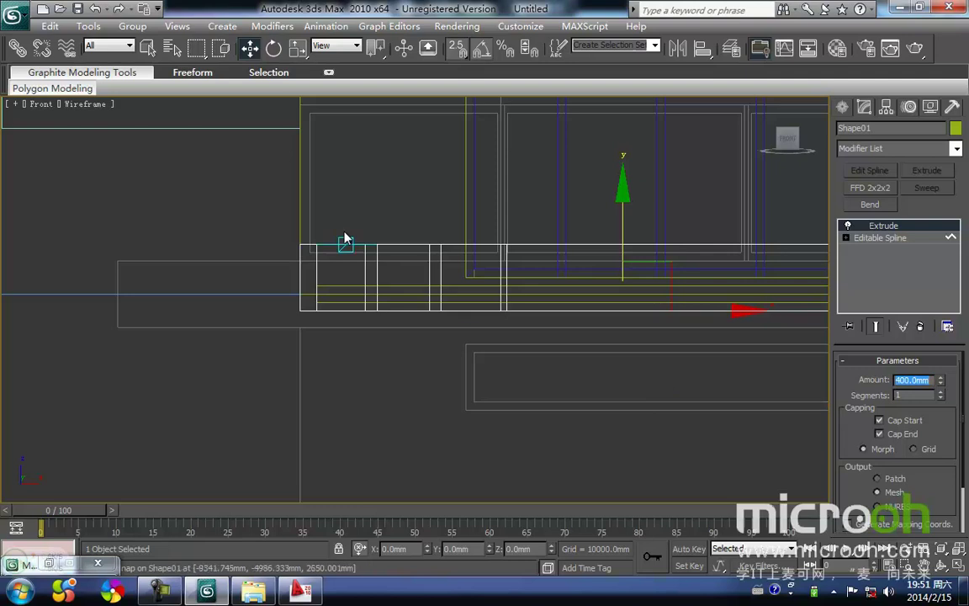
# - Lower the balcony edge with snapping until its top meets the floor band's upper line on the elevation
pyautogui.moveTo(328, 237); pyautogui.dragTo(392, 249, button='middle')
pyautogui.press('space')
pyautogui.moveTo(367, 248); pyautogui.dragTo(555, 270)
pyautogui.moveTo(466, 262); pyautogui.dragTo(374, 270, button='middle')
# - Check the balcony edge against the wall, plan and elevation in the top, 3D and shaded front views
pyautogui.press('t')
pyautogui.press('z')
pyautogui.scroll(-3, 405, 237)
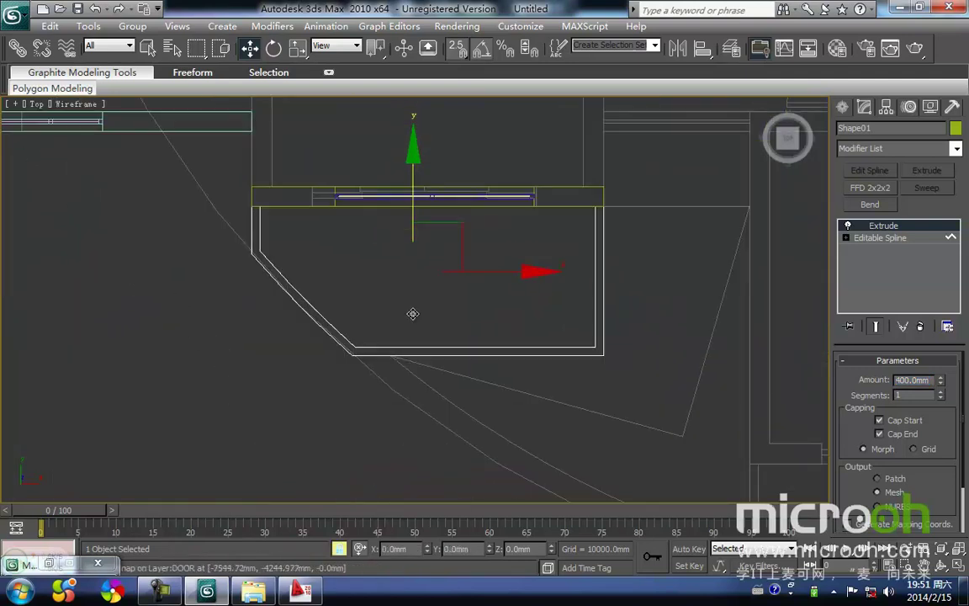
pyautogui.click(481, 402)
pyautogui.press('F3')
pyautogui.moveTo(527, 363)
pyautogui.mouseDown(button='middle')
pyautogui.moveTo(499, 362)
pyautogui.moveTo(531, 305)
pyautogui.moveTo(578, 257)
pyautogui.moveTo(507, 287)
pyautogui.moveTo(483, 336)
pyautogui.mouseUp(button='middle')
pyautogui.press('t')
pyautogui.press('z')
pyautogui.moveTo(390, 307); pyautogui.dragTo(426, 186, button='middle')
pyautogui.scroll(4, 391, 294)
pyautogui.moveTo(390, 298); pyautogui.dragTo(465, 317, button='middle')
pyautogui.press('f')
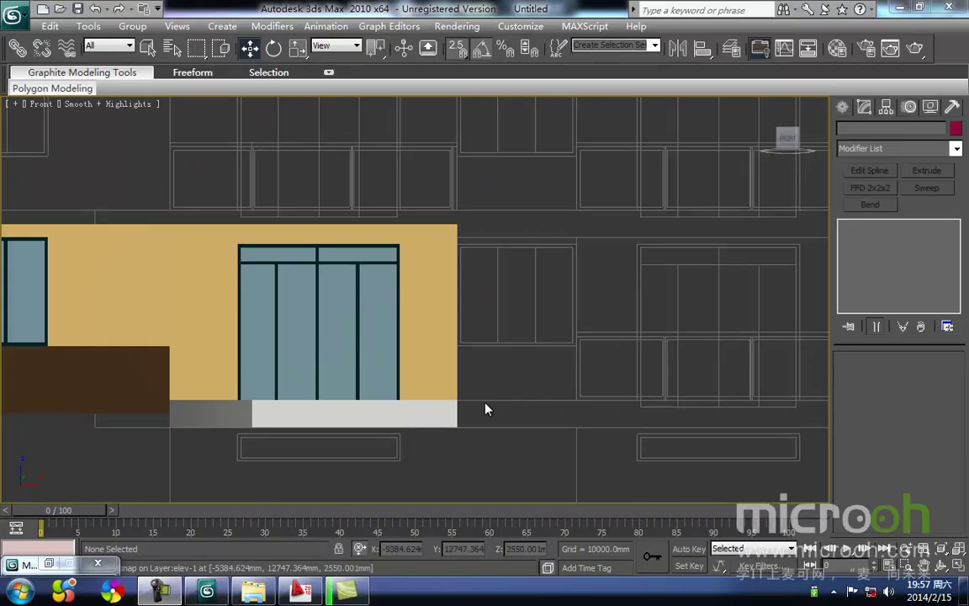
# - Clone the balcony edge in place as an independent copy
pyautogui.moveTo(361, 442)
pyautogui.mouseDown(button='middle')
pyautogui.moveTo(410, 420)
pyautogui.moveTo(366, 410)
pyautogui.moveTo(352, 383)
pyautogui.moveTo(398, 424)
pyautogui.moveTo(384, 430)
pyautogui.mouseUp(button='middle')
pyautogui.press('F3')
pyautogui.click(269, 409)
pyautogui.moveTo(384, 430); pyautogui.dragTo(309, 323, button='middle')
pyautogui.click(472, 392)
pyautogui.click(420, 339)
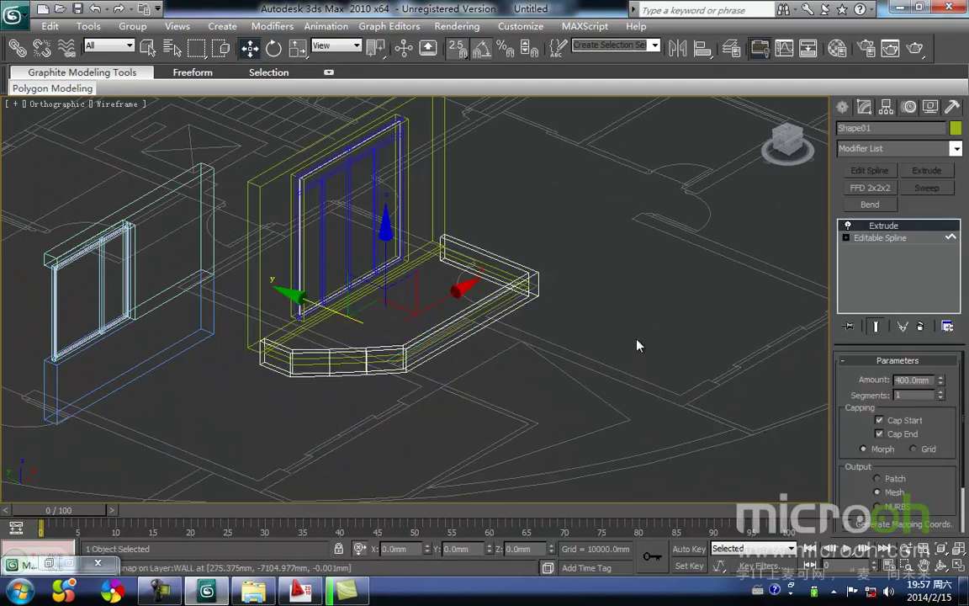
pyautogui.hotkey('ctrl', 'v')
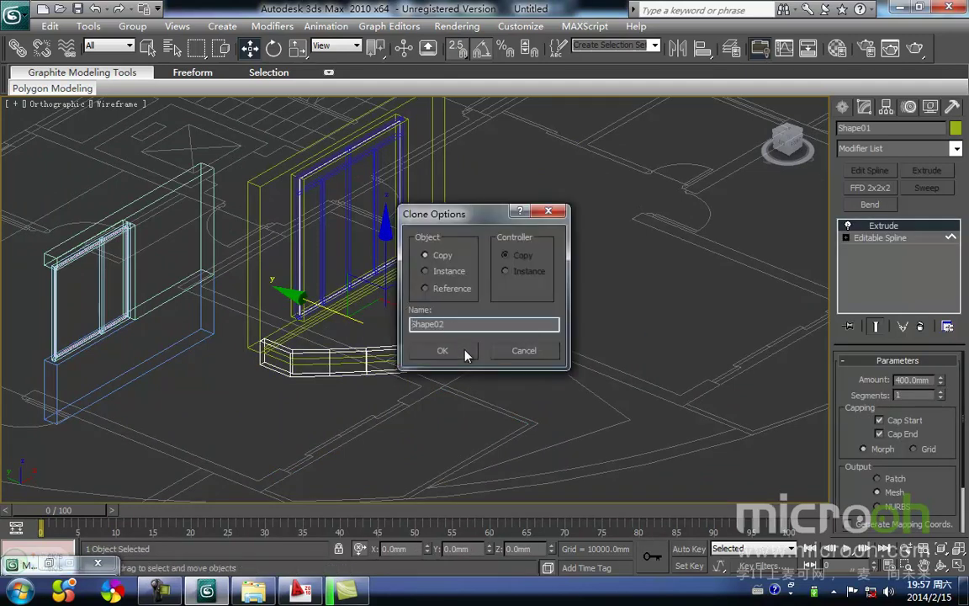
pyautogui.click(465, 352)
pyautogui.moveTo(463, 337); pyautogui.dragTo(449, 361, button='middle')
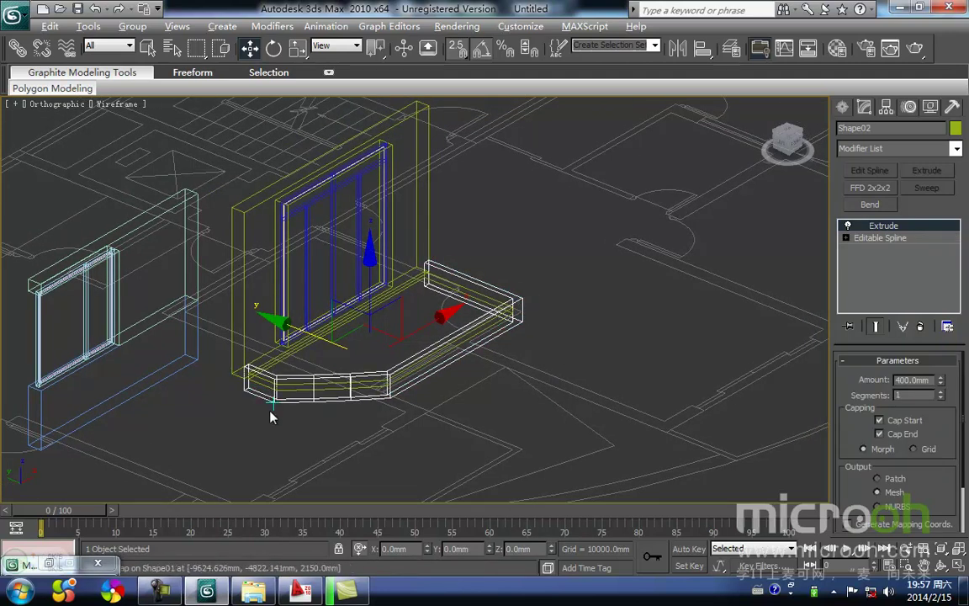
# - Isolate the copied balcony edge and remove its Extrude modifier to get back to the spline
pyautogui.hotkey('alt', 'q')
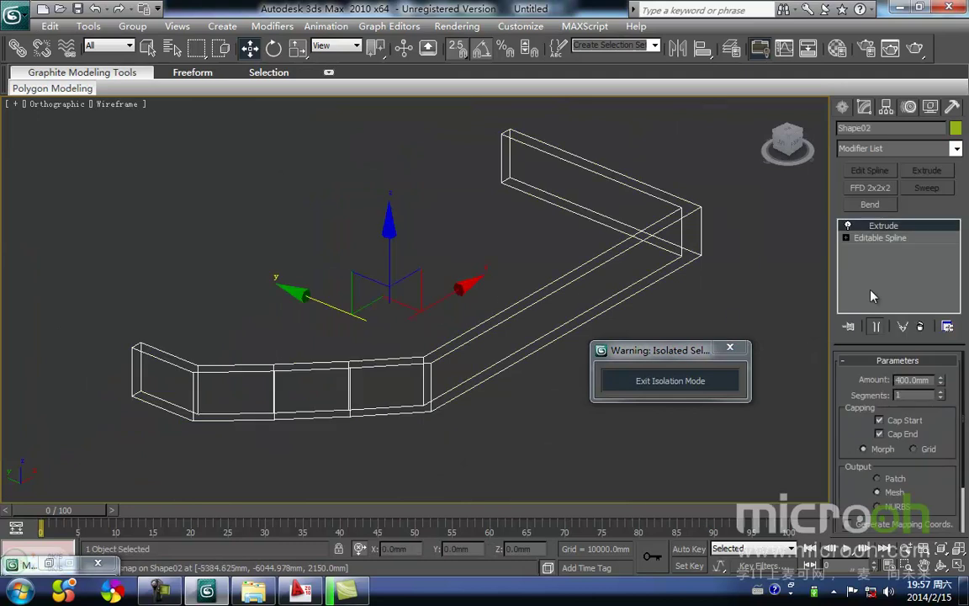
pyautogui.click(922, 329)
pyautogui.moveTo(587, 231); pyautogui.dragTo(575, 284, button='middle')
# - Delete the short segments closing both wall-side ends of the copied outline
pyautogui.press('t')
pyautogui.scroll(5, 483, 278)
pyautogui.click(233, 205)
pyautogui.moveTo(295, 259); pyautogui.dragTo(246, 268, button='middle')
pyautogui.press('2')
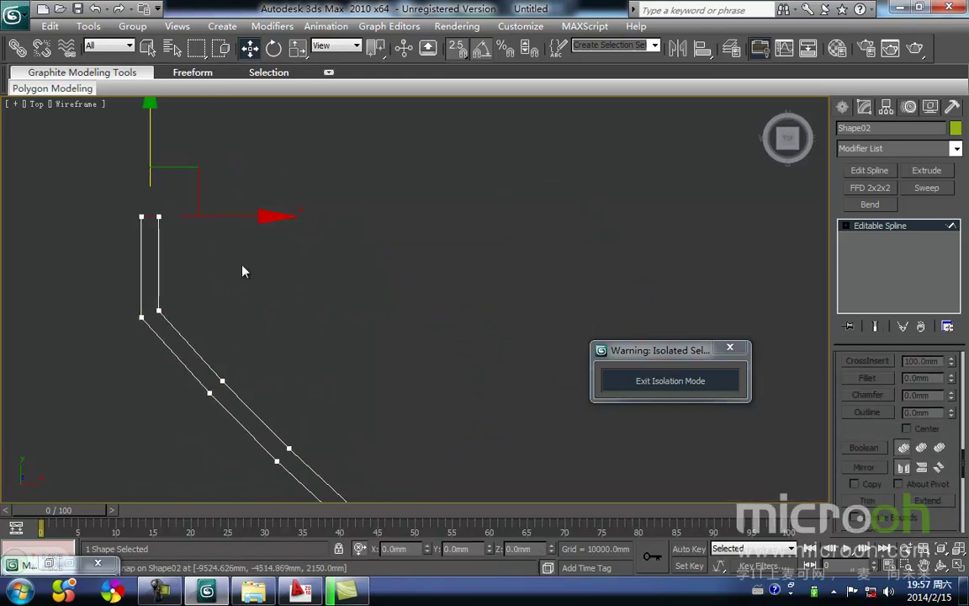
pyautogui.press('Delete')
pyautogui.moveTo(389, 216); pyautogui.dragTo(285, 216, button='middle')
pyautogui.scroll(-2, 320, 227)
pyautogui.moveTo(346, 238); pyautogui.dragTo(273, 253, button='middle')
pyautogui.scroll(1, 528, 287)
pyautogui.scroll(2, 535, 270)
pyautogui.moveTo(528, 287); pyautogui.dragTo(525, 246, button='middle')
pyautogui.click(554, 229)
pyautogui.press('Delete')
pyautogui.scroll(-1, 504, 278)
pyautogui.moveTo(464, 325); pyautogui.dragTo(495, 227, button='middle')
pyautogui.scroll(-2, 484, 286)
pyautogui.scroll(2, 296, 351)
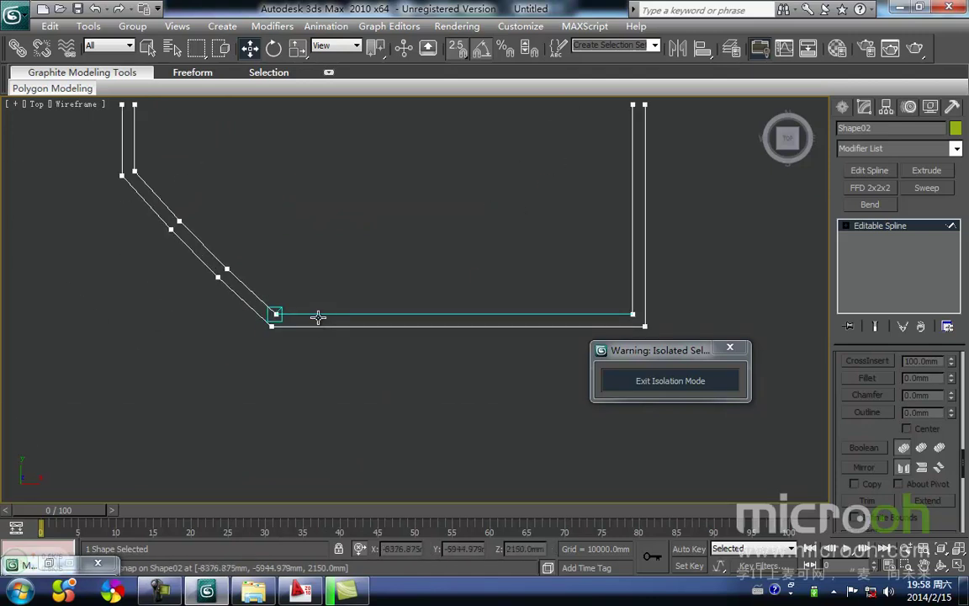
# - Delete the inner spline of the copied outline, keeping the outer one, and leave isolation mode
pyautogui.moveTo(361, 325); pyautogui.dragTo(311, 322, button='middle')
pyautogui.press('3')
pyautogui.click(322, 321)
pyautogui.press('Delete')
pyautogui.press('1')
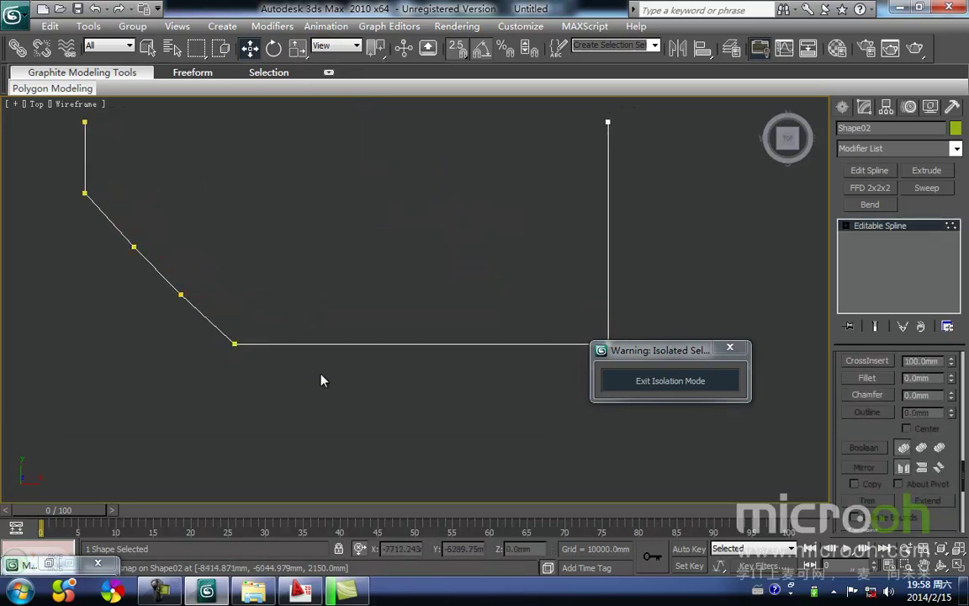
pyautogui.press('1')
pyautogui.moveTo(376, 388); pyautogui.dragTo(301, 313)
pyautogui.press('f')
pyautogui.press('z')
pyautogui.click(643, 377)
# - Raise the outer outline with snapping to the line just below the railing's top on the elevation
pyautogui.moveTo(307, 355); pyautogui.dragTo(454, 338, button='middle')
pyautogui.scroll(-2, 385, 302)
pyautogui.moveTo(385, 302); pyautogui.dragTo(349, 408, button='middle')
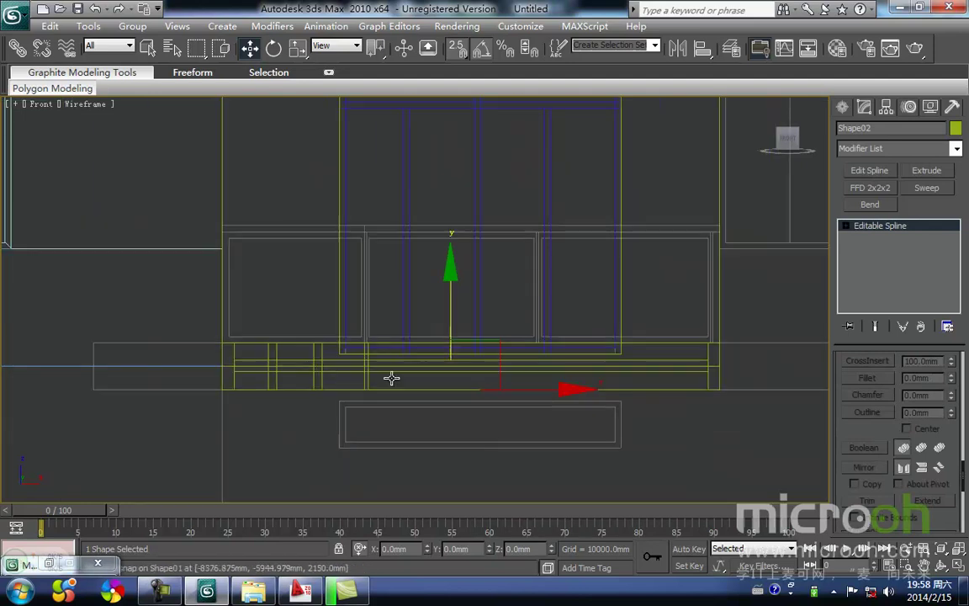
pyautogui.moveTo(451, 332); pyautogui.dragTo(433, 187)
pyautogui.moveTo(232, 223); pyautogui.dragTo(310, 284, button='middle')
pyautogui.scroll(3, 311, 284)
pyautogui.moveTo(186, 302); pyautogui.dragTo(188, 282)
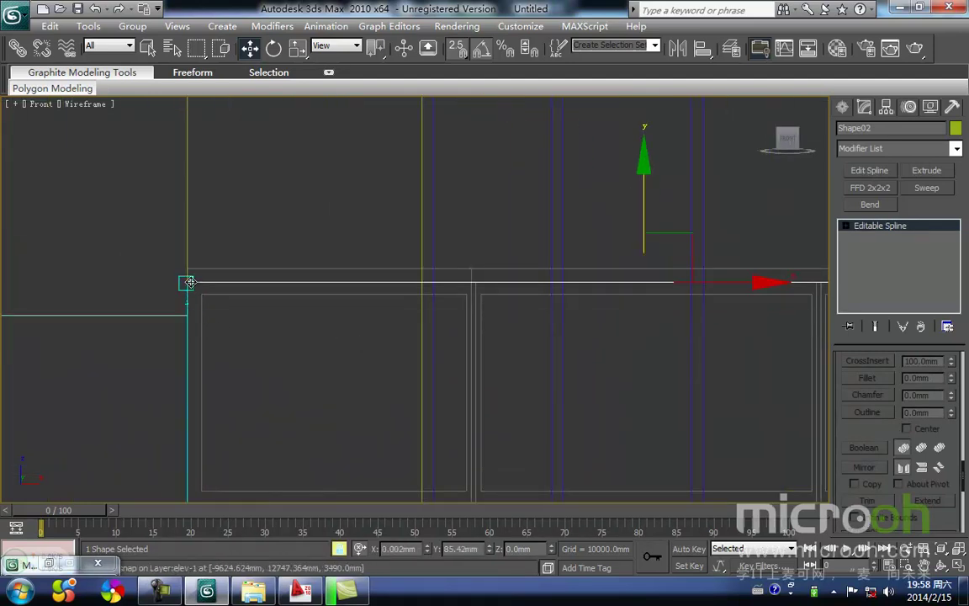
pyautogui.moveTo(219, 288); pyautogui.dragTo(230, 281, button='middle')
pyautogui.press('space')
pyautogui.moveTo(365, 318); pyautogui.dragTo(318, 230)
# - Apply a Sweep to the raised outline with a section 100 mm long and 100 mm wide
pyautogui.scroll(-6, 320, 245)
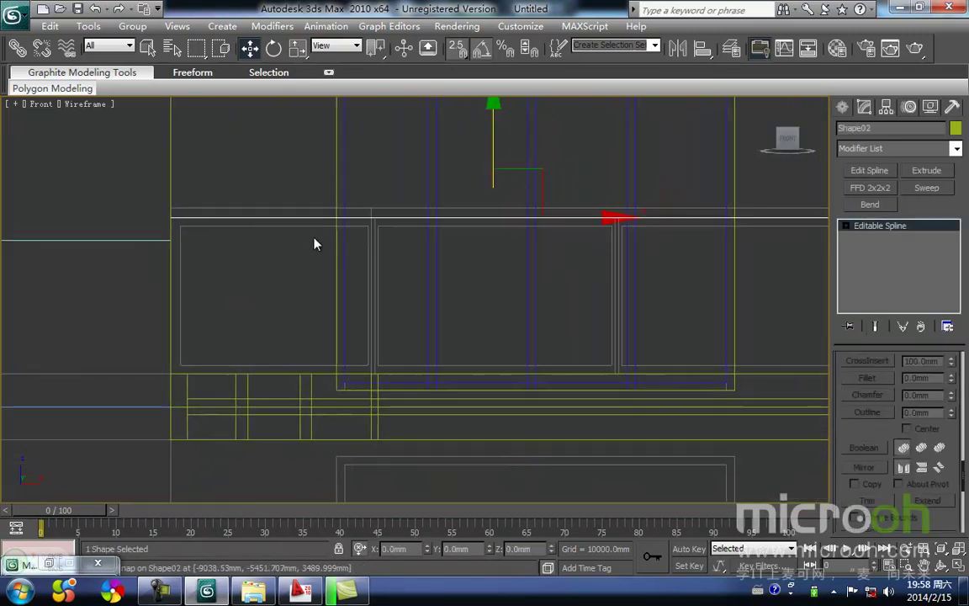
pyautogui.click(927, 188)
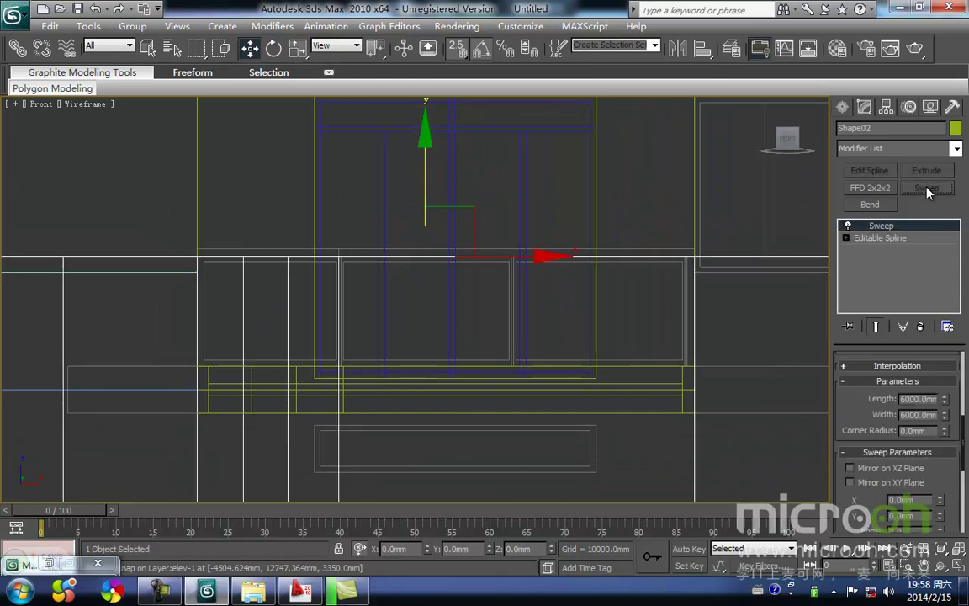
pyautogui.rightClick(944, 403)
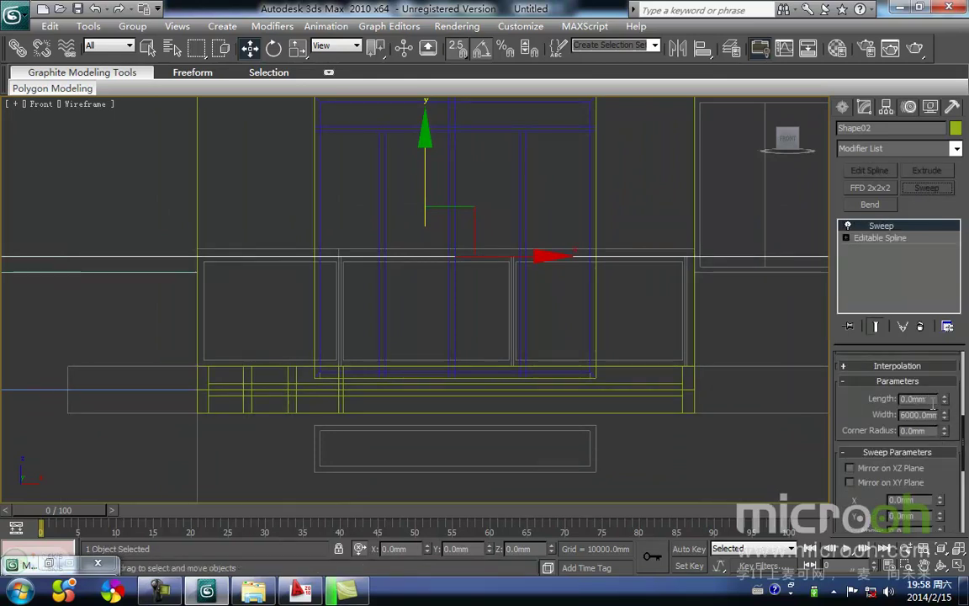
pyautogui.press('Tab')
pyautogui.write('50')
pyautogui.press('Return')
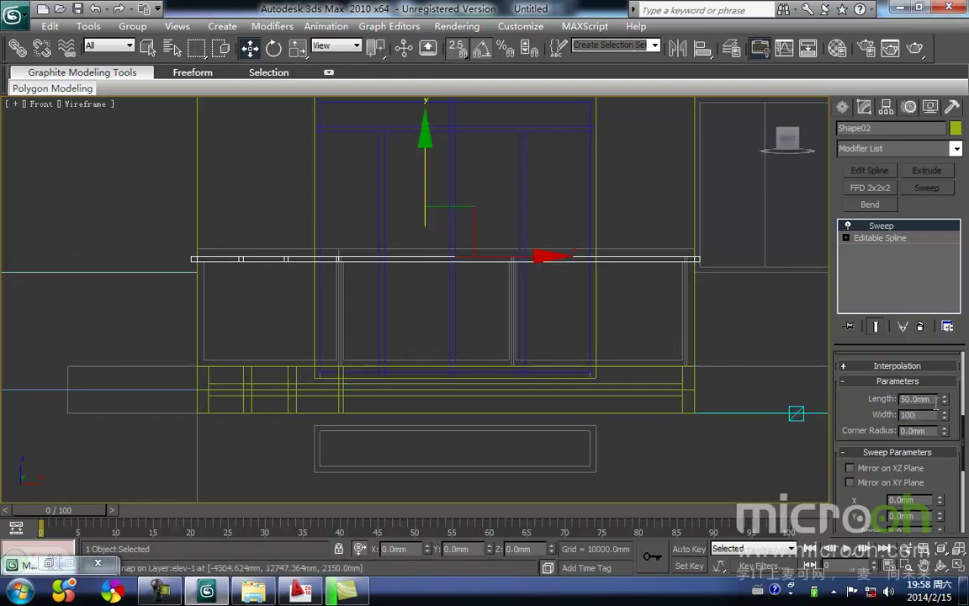
pyautogui.write('100')
pyautogui.press('Return')
pyautogui.moveTo(387, 293); pyautogui.dragTo(376, 322, button='middle')
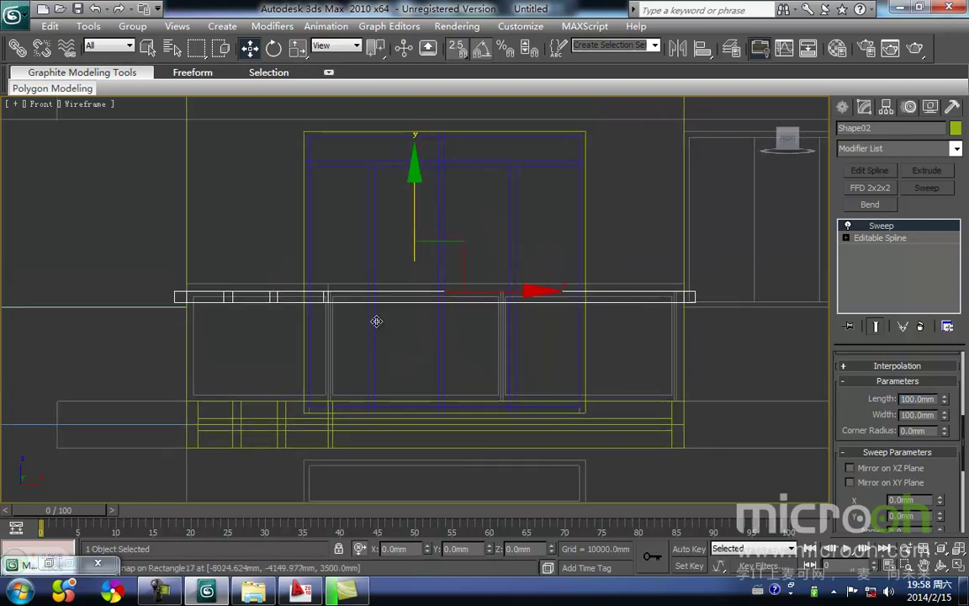
# - Move the swept handrail vertically with snapping until its underside meets the top rail's lower line on the elevation
pyautogui.moveTo(416, 230); pyautogui.dragTo(413, 125)
pyautogui.moveTo(176, 186); pyautogui.dragTo(186, 283)
pyautogui.scroll(3, 270, 337)
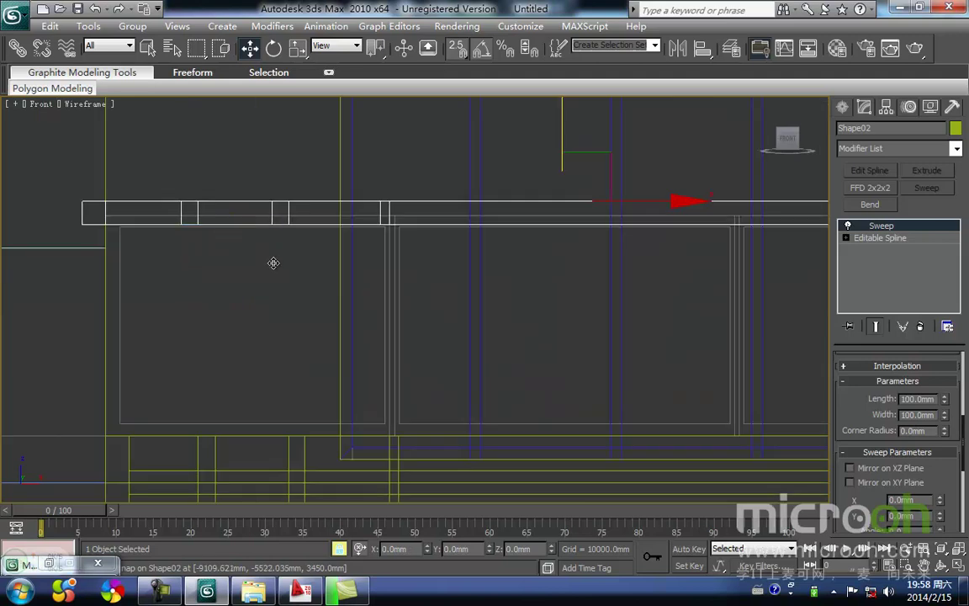
pyautogui.moveTo(232, 255); pyautogui.dragTo(291, 291, button='middle')
pyautogui.moveTo(154, 260)
pyautogui.mouseDown()
pyautogui.moveTo(165, 224)
pyautogui.moveTo(166, 249)
pyautogui.mouseUp()
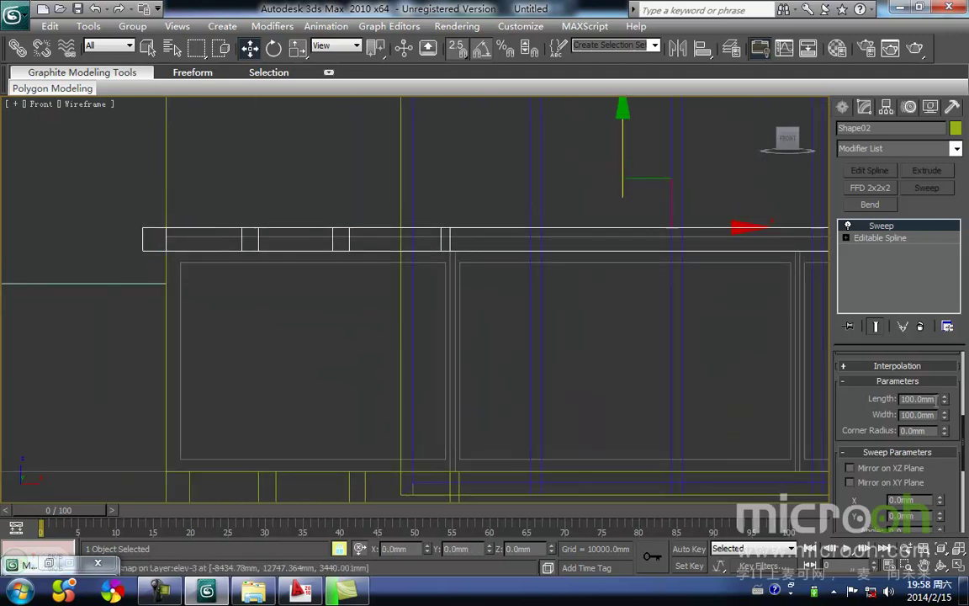
# - Set the handrail's section length and width to 60 mm and lower it onto the top rail's lower line
pyautogui.press('Tab')
pyautogui.write('60')
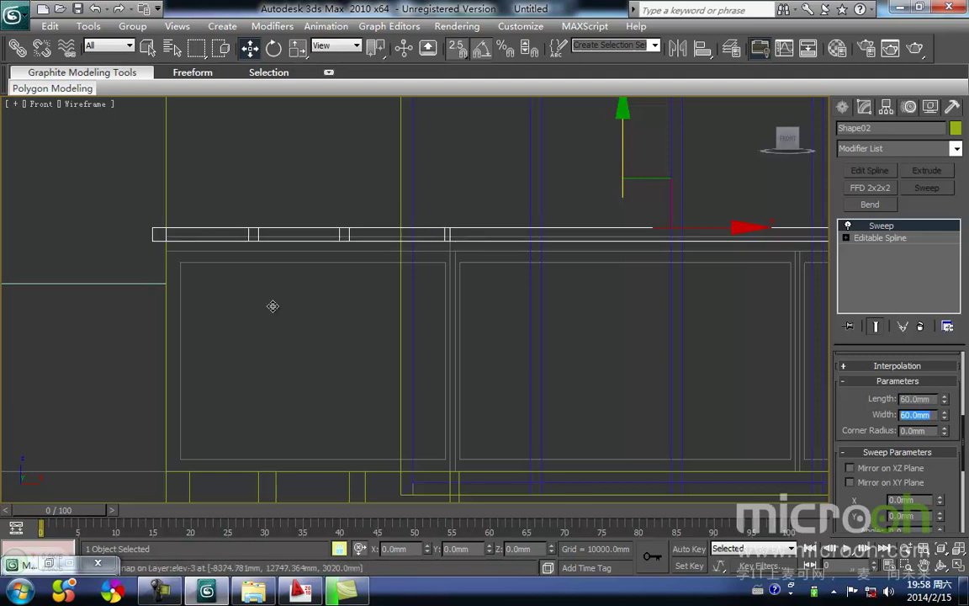
pyautogui.moveTo(149, 225); pyautogui.dragTo(165, 235)
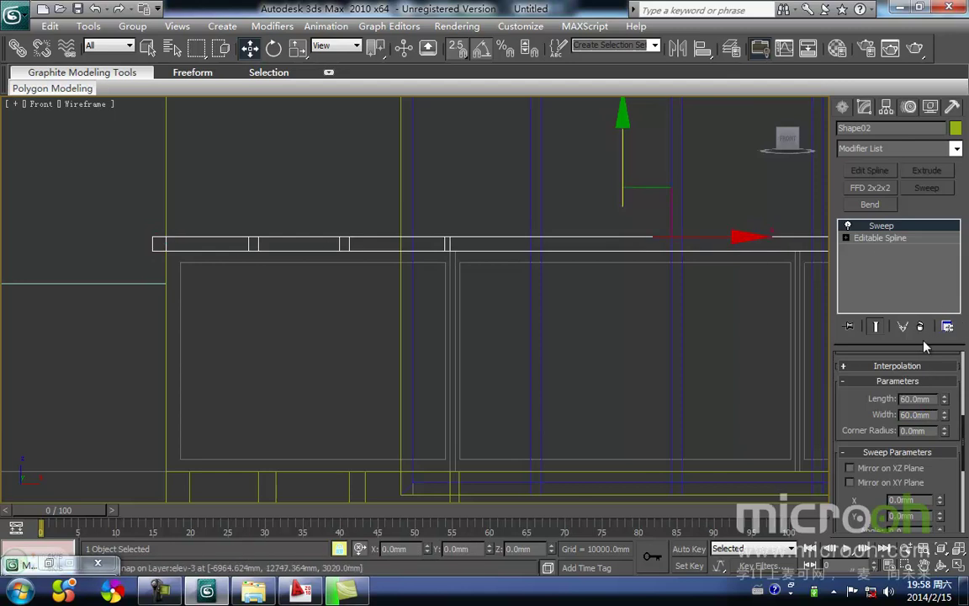
# - Set the handrail sweep's pivot alignment to the upper-left corner and check the rail in a 3D view
pyautogui.moveTo(963, 452); pyautogui.dragTo(959, 505)
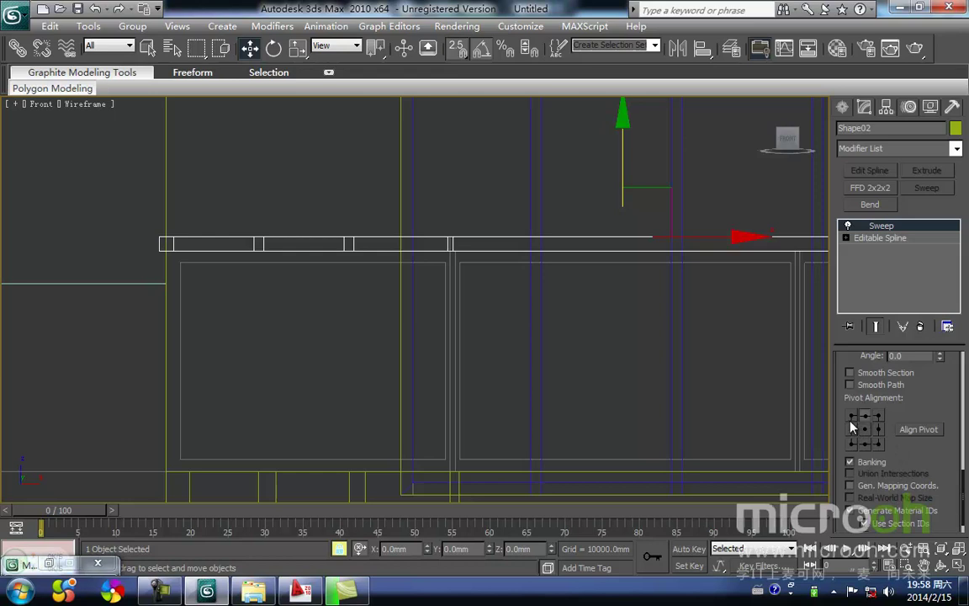
pyautogui.moveTo(403, 292); pyautogui.dragTo(329, 303, button='middle')
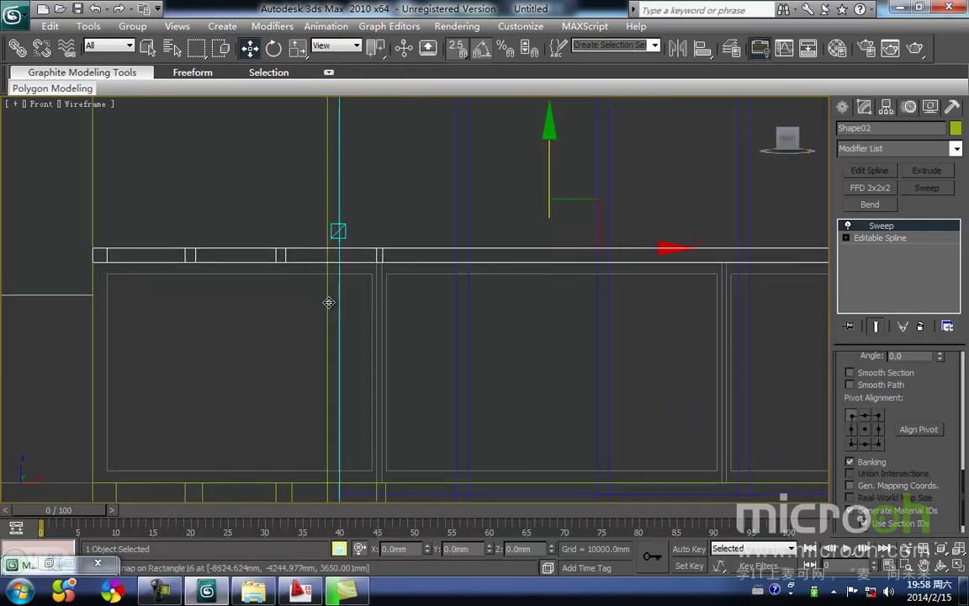
pyautogui.click(397, 230)
pyautogui.moveTo(391, 297); pyautogui.dragTo(368, 221)
pyautogui.scroll(-4, 385, 290)
pyautogui.keyDown('alt'); pyautogui.moveTo(385, 309); pyautogui.dragTo(429, 370, button='middle'); pyautogui.keyUp('alt')
pyautogui.moveTo(362, 265); pyautogui.dragTo(333, 227, button='middle')
pyautogui.scroll(-2, 334, 227)
pyautogui.scroll(2, 429, 342)
pyautogui.moveTo(429, 343); pyautogui.dragTo(391, 290, button='middle')
pyautogui.press('f')
pyautogui.press('z')
pyautogui.scroll(-2, 352, 337)
pyautogui.scroll(4, 395, 301)
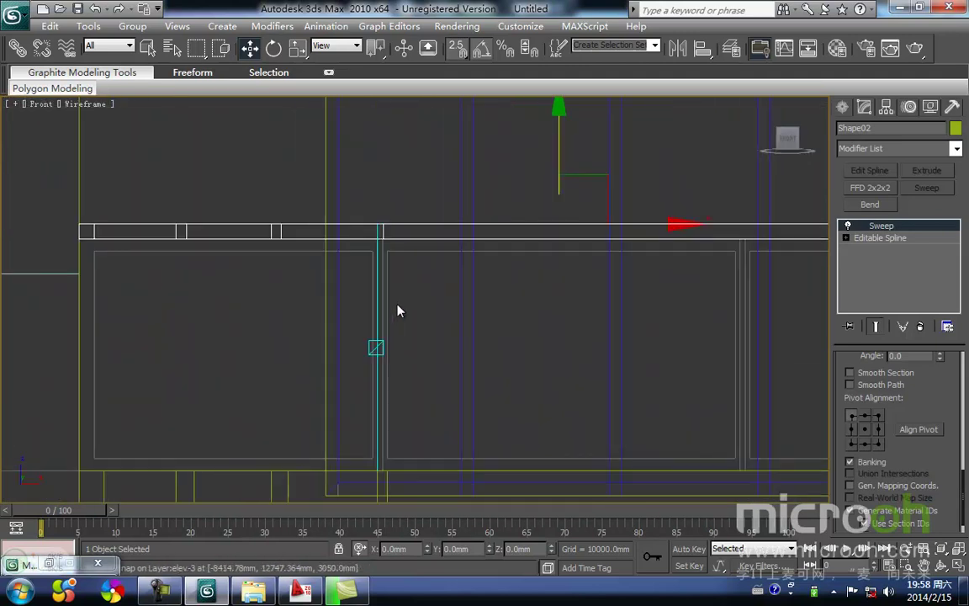
# - Draw a vertical line with snapping from the handrail's underside down to the balcony edge's top at the first post
pyautogui.rightClick(400, 293)
pyautogui.click(415, 235)
pyautogui.scroll(2, 381, 255)
pyautogui.scroll(-1, 385, 199)
pyautogui.moveTo(381, 258); pyautogui.dragTo(373, 161, button='middle')
pyautogui.scroll(-1, 353, 150)
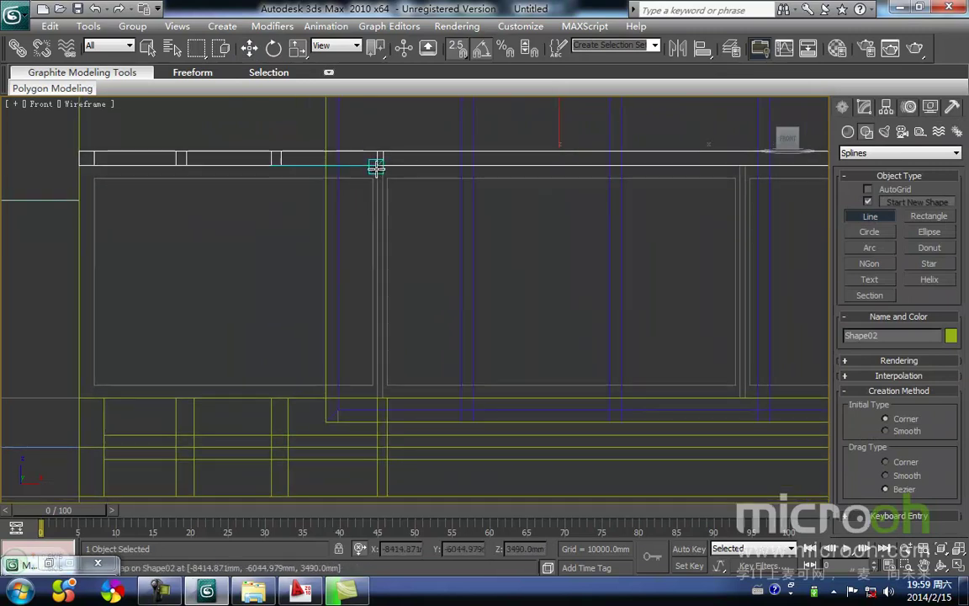
pyautogui.click(377, 165)
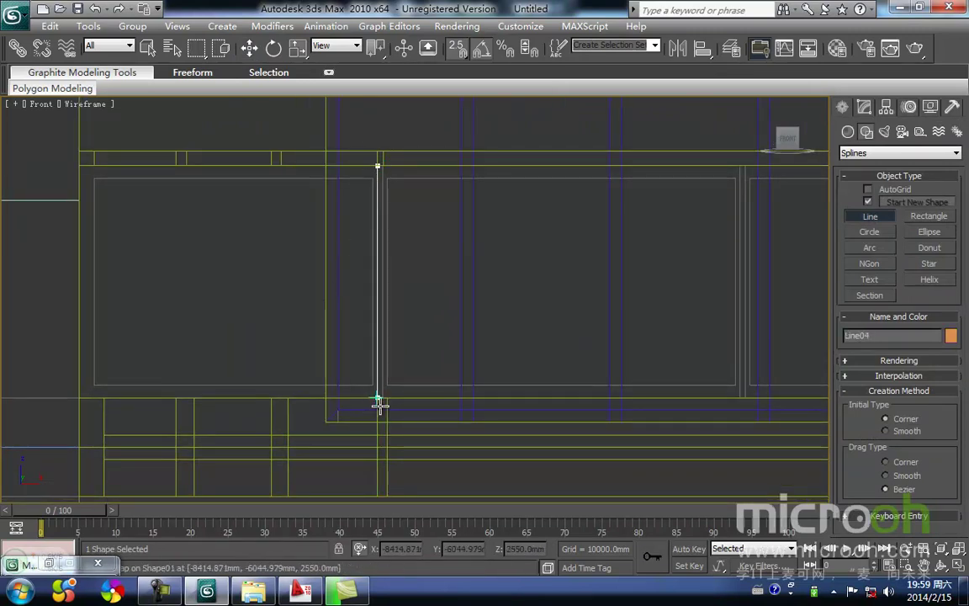
pyautogui.moveTo(366, 319); pyautogui.dragTo(365, 316)
# - Move the post line in the top view onto the handrail's corner where the angled side meets the front
pyautogui.press('t')
pyautogui.press('z')
pyautogui.moveTo(374, 323); pyautogui.dragTo(411, 223, button='middle')
pyautogui.scroll(-9, 386, 303)
pyautogui.scroll(-4, 396, 308)
pyautogui.press('space')
pyautogui.moveTo(405, 168); pyautogui.dragTo(421, 279)
pyautogui.scroll(4, 418, 301)
pyautogui.moveTo(428, 337); pyautogui.dragTo(406, 255, button='middle')
pyautogui.scroll(6, 407, 260)
pyautogui.moveTo(383, 369); pyautogui.dragTo(381, 245)
# - Apply a Sweep to the post line with a section 60 mm long and 60 mm wide
pyautogui.click(866, 109)
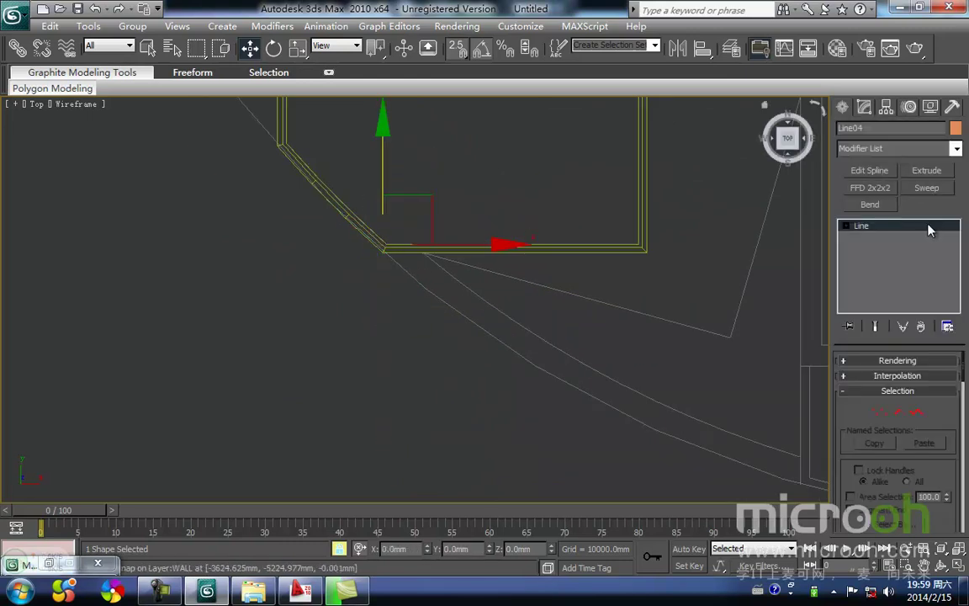
pyautogui.click(936, 192)
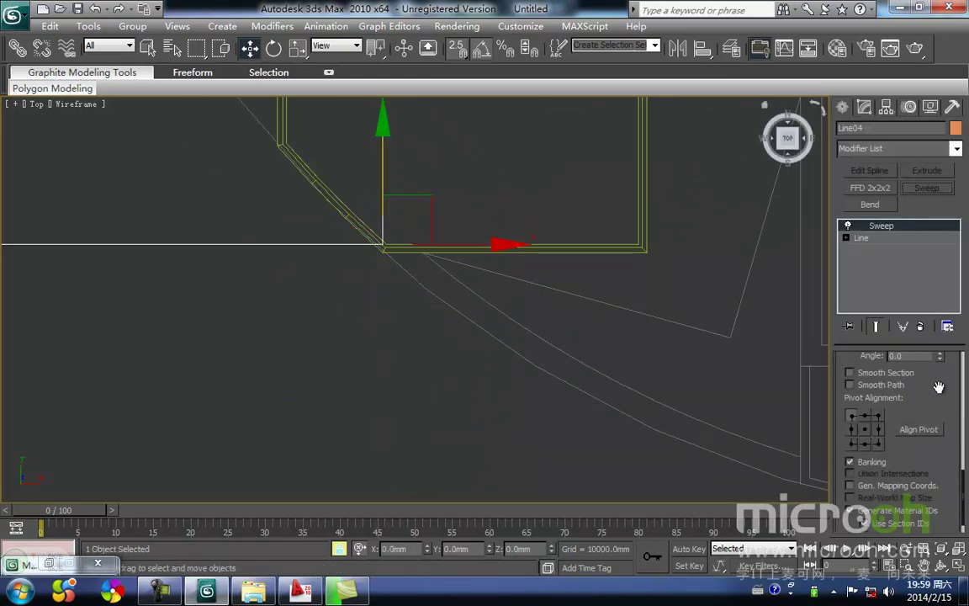
pyautogui.moveTo(963, 492); pyautogui.dragTo(965, 438)
pyautogui.moveTo(933, 389); pyautogui.dragTo(730, 386)
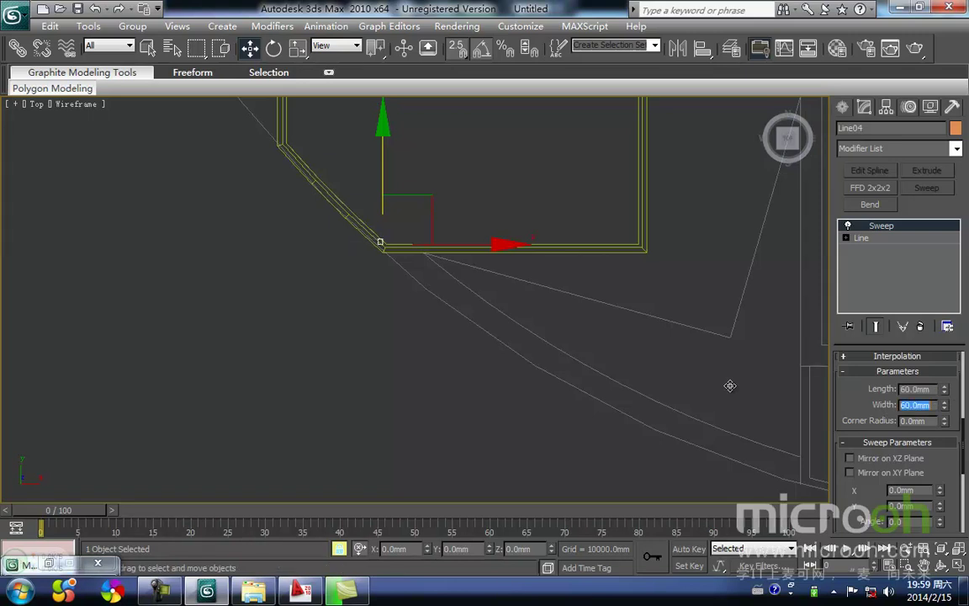
# - Snap the swept post's outer corner onto the handrail's corner where the angled side meets the front
pyautogui.scroll(5, 389, 254)
pyautogui.moveTo(353, 212); pyautogui.dragTo(398, 346, button='middle')
pyautogui.scroll(4, 398, 337)
pyautogui.moveTo(392, 303); pyautogui.dragTo(398, 362, button='middle')
pyautogui.moveTo(375, 246); pyautogui.dragTo(385, 364)
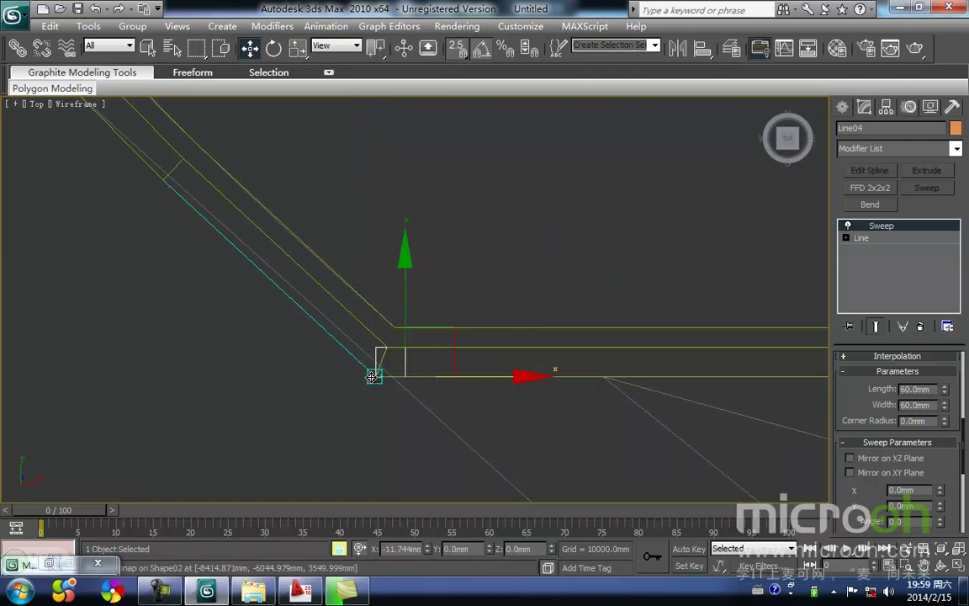
# - Check the post against the handrail and balcony edge in the front, shaded and top views
pyautogui.press('f')
pyautogui.press('z')
pyautogui.scroll(-3, 401, 303)
pyautogui.moveTo(403, 303)
pyautogui.mouseDown(button='middle')
pyautogui.moveTo(344, 299)
pyautogui.moveTo(423, 498)
pyautogui.mouseUp(button='middle')
pyautogui.press('F3')
pyautogui.scroll(-2, 341, 300)
pyautogui.moveTo(423, 498); pyautogui.dragTo(255, 249, button='middle')
pyautogui.moveTo(548, 485); pyautogui.dragTo(439, 342, button='middle')
pyautogui.moveTo(572, 438); pyautogui.dragTo(476, 315, button='middle')
pyautogui.scroll(3, 476, 315)
pyautogui.moveTo(418, 333); pyautogui.dragTo(391, 264, button='middle')
pyautogui.press('t')
pyautogui.moveTo(370, 314); pyautogui.dragTo(355, 299, button='middle')
pyautogui.scroll(6, 395, 225)
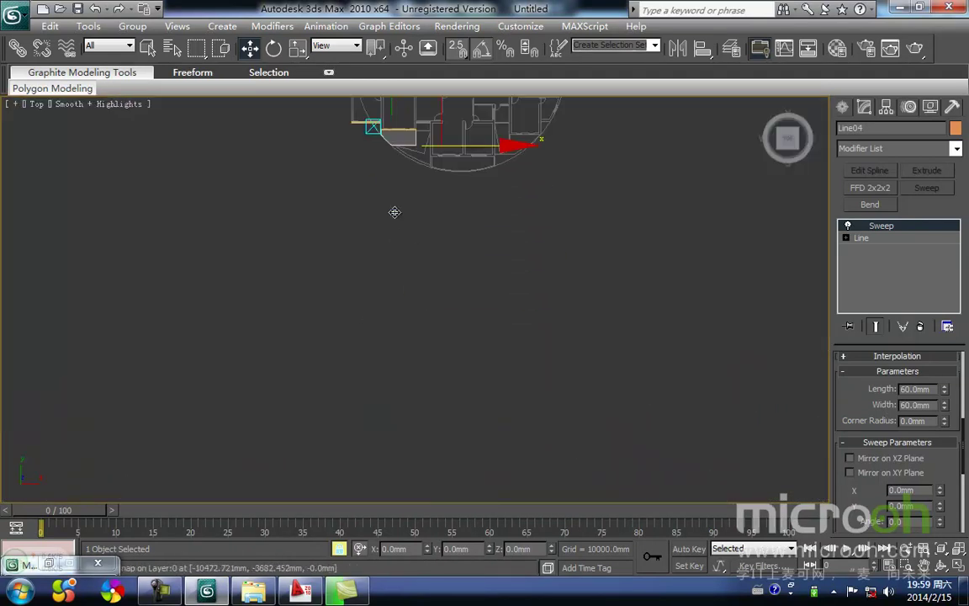
# - Copy the post as an instance to the next post division along the front railing
pyautogui.press('z')
pyautogui.scroll(-3, 394, 242)
pyautogui.press('F3')
pyautogui.moveTo(539, 305); pyautogui.dragTo(493, 296, button='middle')
pyautogui.scroll(-1, 492, 296)
pyautogui.scroll(-1, 492, 298)
pyautogui.moveTo(494, 336); pyautogui.dragTo(375, 327, button='middle')
pyautogui.scroll(-1, 482, 345)
pyautogui.press('f')
pyautogui.press('z')
pyautogui.scroll(-2, 470, 314)
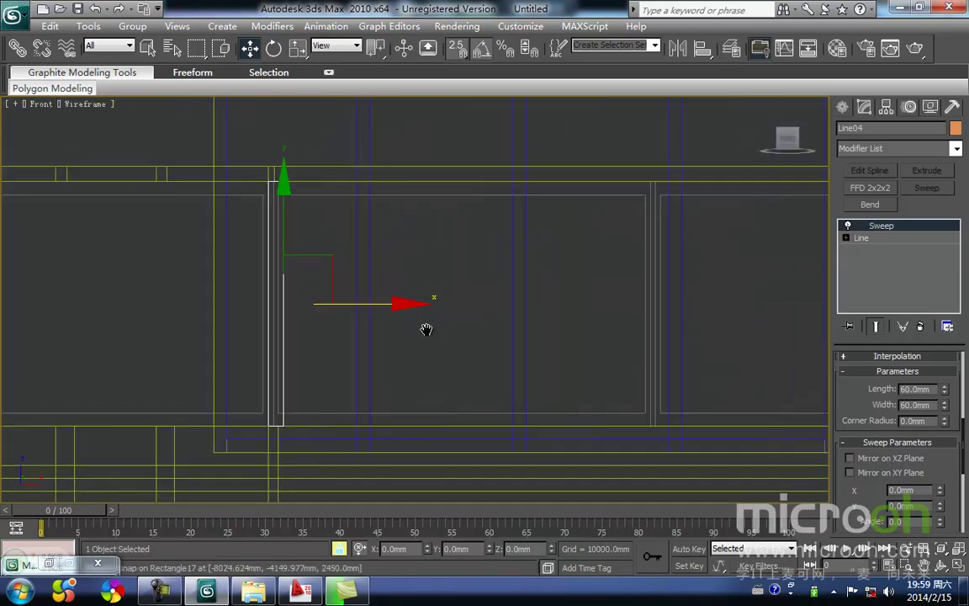
pyautogui.moveTo(455, 326); pyautogui.dragTo(394, 330, button='middle')
pyautogui.moveTo(378, 304)
pyautogui.keyDown('shift'); pyautogui.mouseDown()
pyautogui.moveTo(478, 320)
pyautogui.moveTo(623, 379)
pyautogui.moveTo(623, 387)
pyautogui.mouseUp(); pyautogui.keyUp('shift')
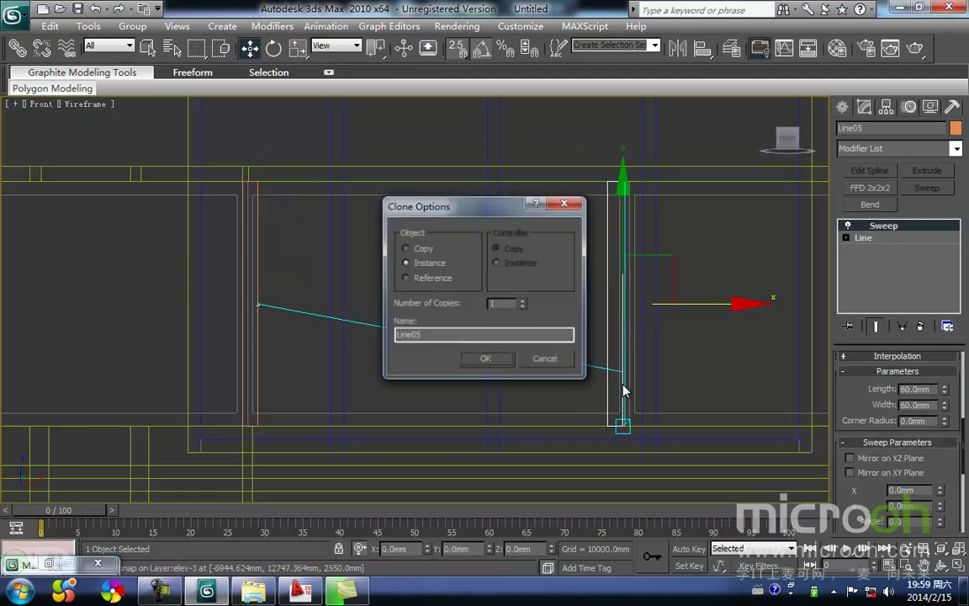
pyautogui.click(487, 359)
# - Align the copied post with the elevation's second post division, between the balcony edge and the handrail's underside
pyautogui.moveTo(610, 388)
pyautogui.mouseDown(button='middle')
pyautogui.moveTo(522, 379)
pyautogui.moveTo(548, 391)
pyautogui.moveTo(539, 393)
pyautogui.mouseUp(button='middle')
pyautogui.press('space')
pyautogui.moveTo(514, 427); pyautogui.dragTo(525, 427)
pyautogui.scroll(2, 520, 186)
pyautogui.moveTo(520, 186); pyautogui.dragTo(458, 229, button='middle')
pyautogui.moveTo(455, 226); pyautogui.dragTo(452, 246)
pyautogui.moveTo(460, 255); pyautogui.dragTo(457, 219, button='middle')
pyautogui.press('space')
# - Set the instanced posts' sweep section to 20 mm long and 20 mm wide
pyautogui.click(578, 280)
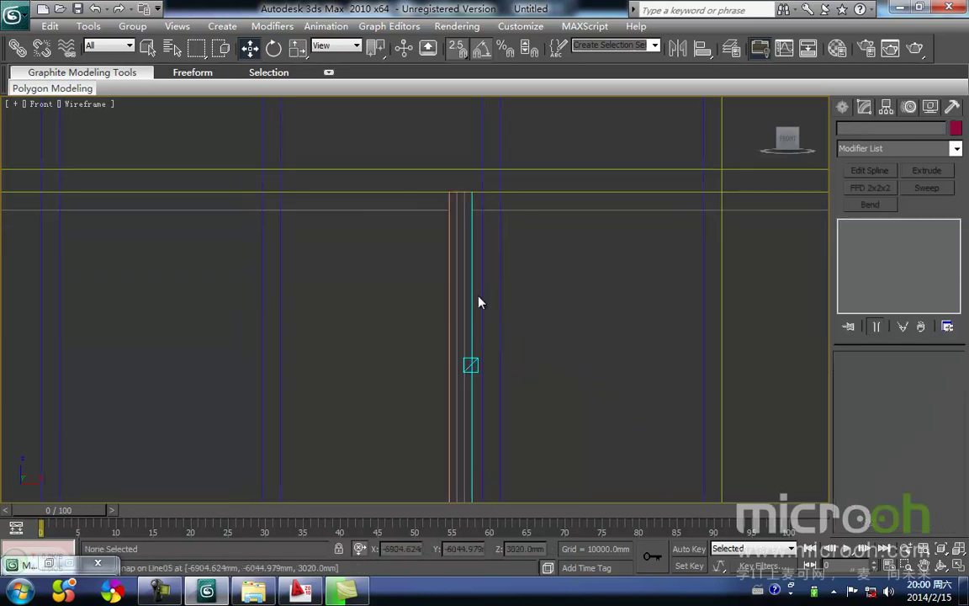
pyautogui.moveTo(421, 274); pyautogui.dragTo(418, 272)
pyautogui.moveTo(492, 289); pyautogui.dragTo(460, 275, button='middle')
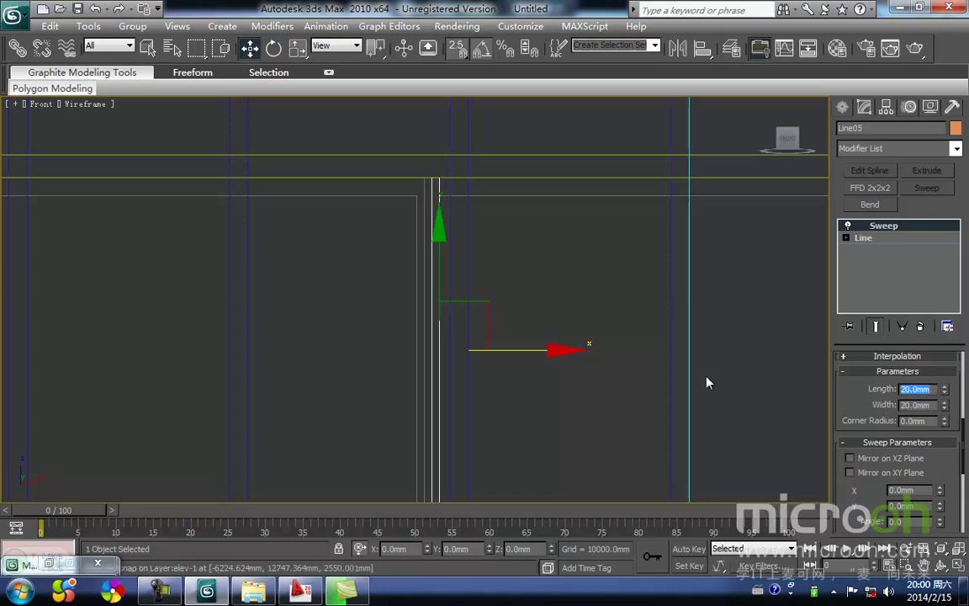
# - Shift the thinner second post sideways onto the centre of the elevation's post division
pyautogui.moveTo(488, 205); pyautogui.dragTo(472, 270, button='middle')
pyautogui.press('space')
pyautogui.moveTo(415, 238); pyautogui.dragTo(407, 244)
# - Centre the first post within the handrail's width at the angled front corner in the top view
pyautogui.scroll(-2, 253, 277)
pyautogui.moveTo(248, 278); pyautogui.dragTo(593, 264, button='middle')
pyautogui.click(381, 327)
pyautogui.moveTo(378, 323); pyautogui.dragTo(388, 301, button='middle')
pyautogui.press('t')
pyautogui.moveTo(404, 418); pyautogui.dragTo(471, 324, button='middle')
pyautogui.scroll(-6, 439, 329)
pyautogui.moveTo(418, 351); pyautogui.dragTo(445, 353, button='middle')
pyautogui.moveTo(306, 350)
pyautogui.mouseDown()
pyautogui.moveTo(515, 351)
pyautogui.moveTo(443, 361)
pyautogui.moveTo(305, 352)
pyautogui.mouseUp()
pyautogui.press('space')
pyautogui.moveTo(404, 347); pyautogui.dragTo(321, 287)
# - Align the second post in depth with the first one, centred within the front handrail's width
pyautogui.scroll(-2, 446, 292)
pyautogui.moveTo(446, 292); pyautogui.dragTo(158, 296, button='middle')
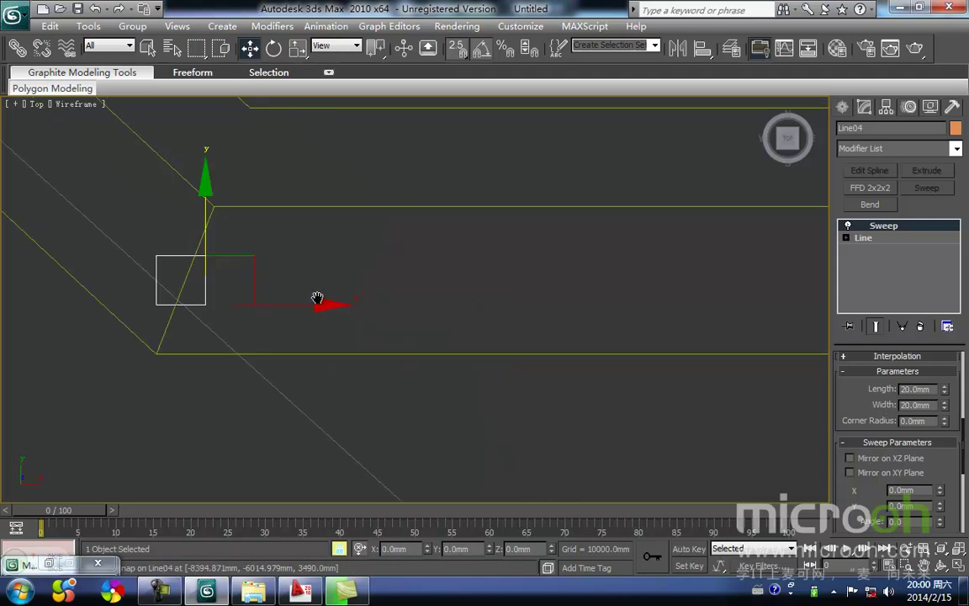
pyautogui.moveTo(551, 314); pyautogui.dragTo(253, 319, button='middle')
pyautogui.scroll(-1, 391, 324)
pyautogui.moveTo(580, 329); pyautogui.dragTo(352, 333, button='middle')
pyautogui.scroll(-1, 416, 337)
pyautogui.moveTo(659, 330); pyautogui.dragTo(507, 340, button='middle')
pyautogui.click(570, 348)
pyautogui.click(542, 327)
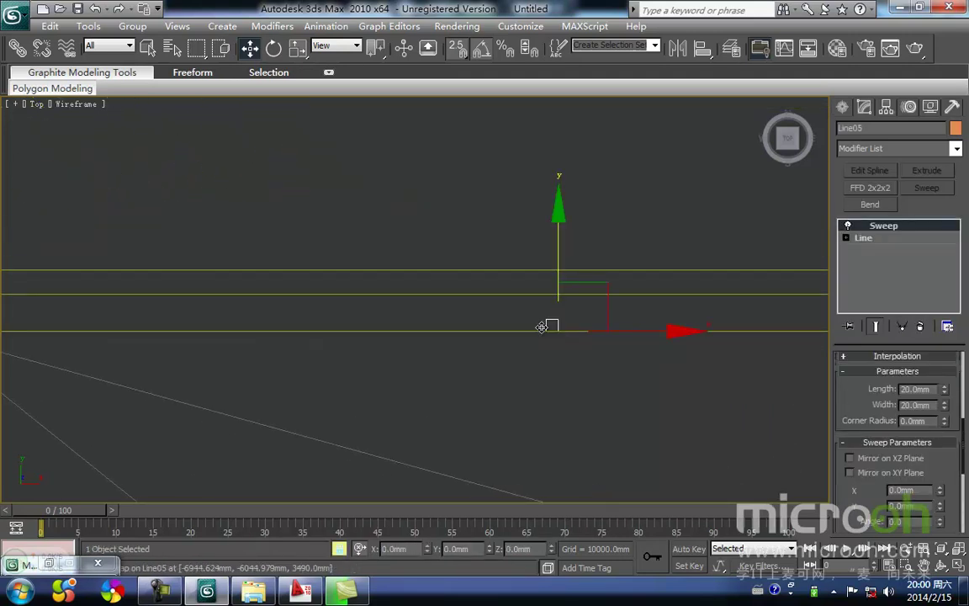
pyautogui.moveTo(405, 330); pyautogui.dragTo(523, 331, button='middle')
pyautogui.scroll(-3, 508, 330)
pyautogui.moveTo(496, 309); pyautogui.dragTo(183, 302)
# - Copy the second post to the last post division at the right end of the front railing
pyautogui.moveTo(491, 307); pyautogui.dragTo(360, 311, button='middle')
pyautogui.press('f')
pyautogui.scroll(-5, 402, 324)
pyautogui.moveTo(343, 303)
pyautogui.keyDown('shift'); pyautogui.mouseDown()
pyautogui.moveTo(517, 304)
pyautogui.moveTo(525, 383)
pyautogui.mouseUp(); pyautogui.keyUp('shift')
pyautogui.press('Return')
# - Align the copied end post with the elevation's last post division and the balcony edge's top
pyautogui.scroll(5, 523, 379)
pyautogui.moveTo(493, 370); pyautogui.dragTo(455, 292, button='middle')
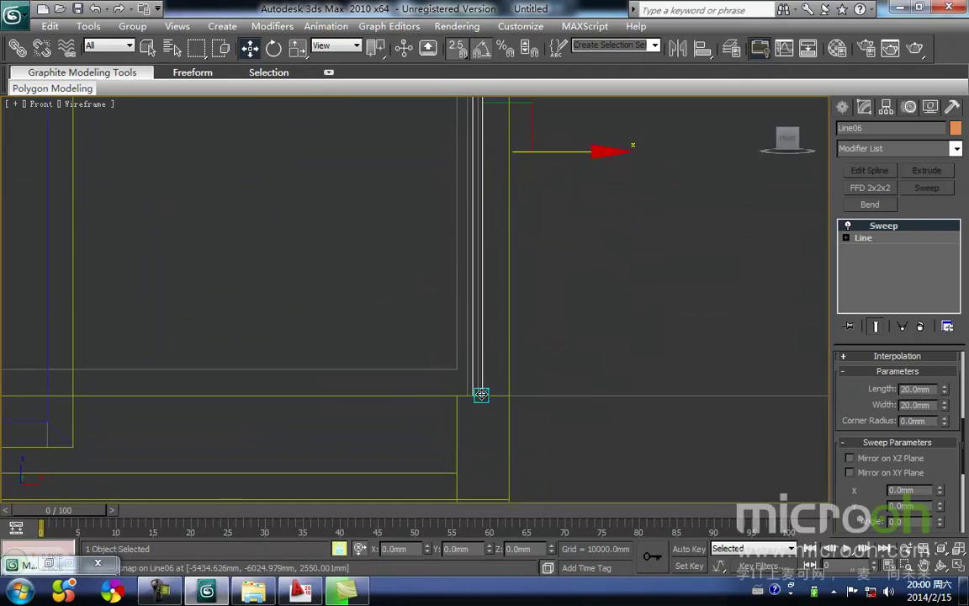
pyautogui.moveTo(479, 394); pyautogui.dragTo(476, 394)
pyautogui.moveTo(481, 365); pyautogui.dragTo(484, 419, button='middle')
pyautogui.press('space')
pyautogui.moveTo(491, 395); pyautogui.dragTo(463, 364)
pyautogui.moveTo(462, 362); pyautogui.dragTo(441, 413, button='middle')
# - Centre the end post within the handrail's right front corner in the top view
pyautogui.press('t')
pyautogui.scroll(-12, 464, 350)
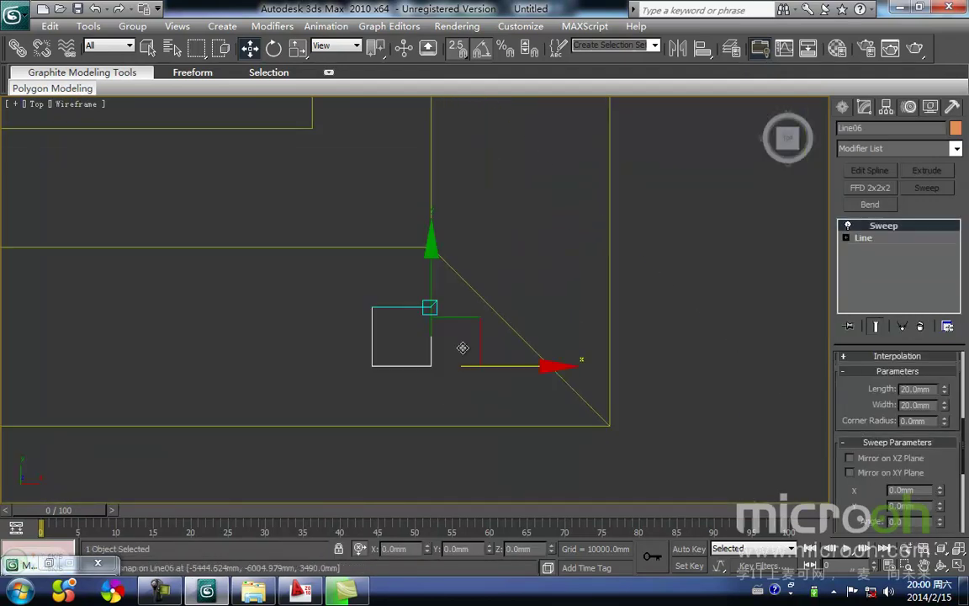
pyautogui.scroll(-4, 434, 329)
pyautogui.moveTo(432, 329); pyautogui.dragTo(431, 413, button='middle')
pyautogui.scroll(-1, 429, 392)
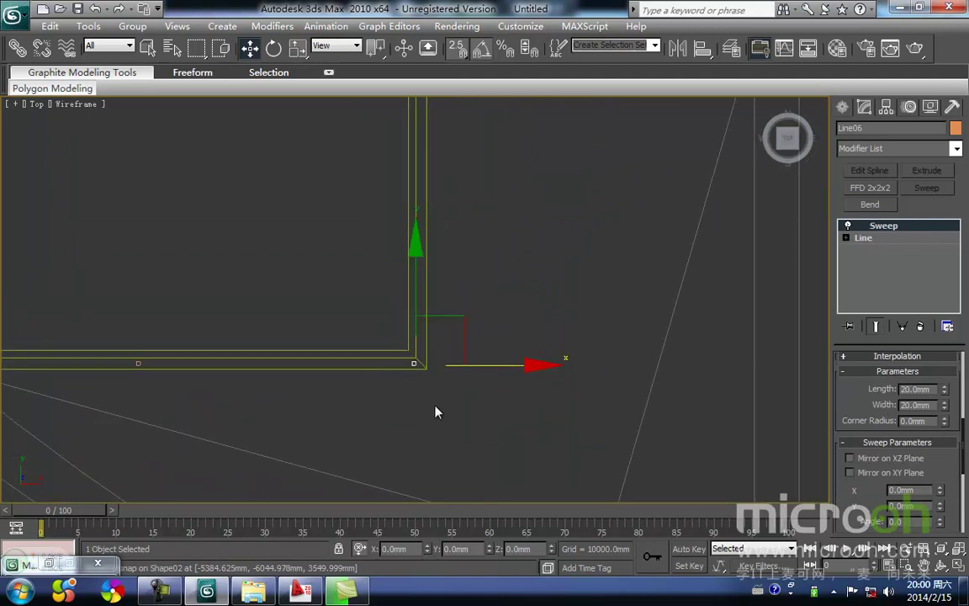
pyautogui.scroll(2, 442, 370)
pyautogui.moveTo(441, 359); pyautogui.dragTo(430, 410, button='middle')
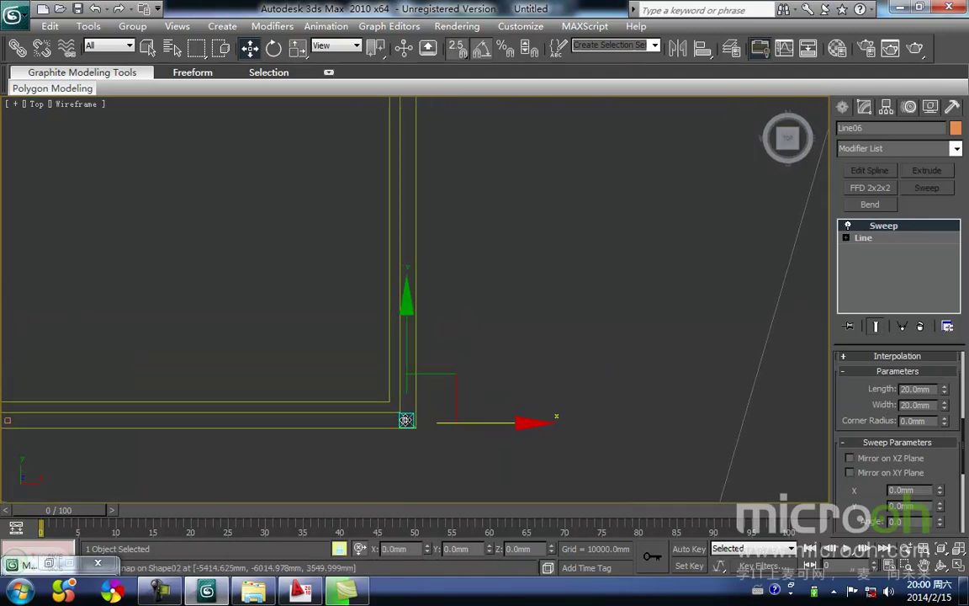
pyautogui.scroll(2, 407, 415)
pyautogui.moveTo(409, 413); pyautogui.dragTo(421, 313, button='middle')
pyautogui.scroll(1, 415, 410)
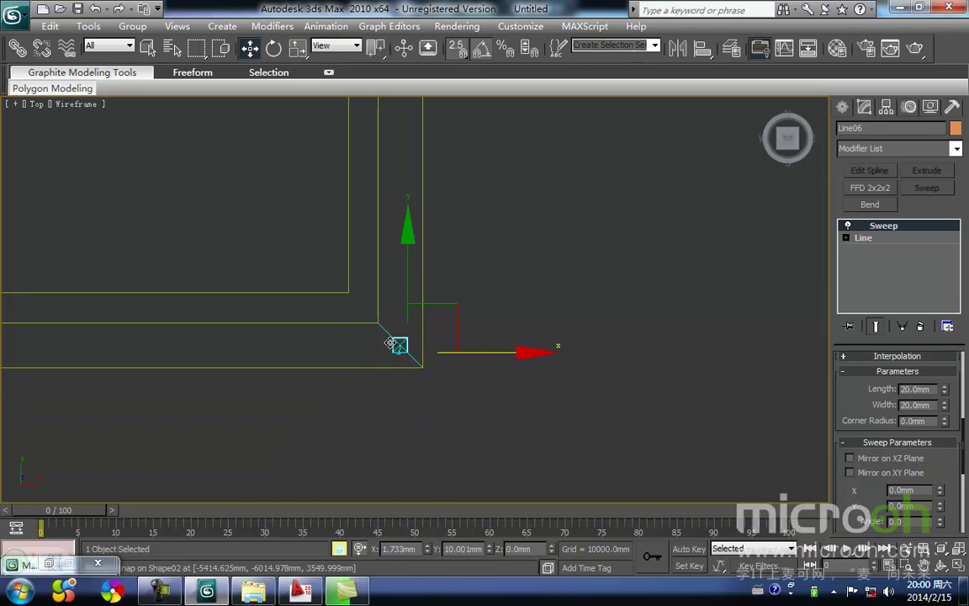
# - Copy the right corner post as an instance to the middle of the right side railing
pyautogui.scroll(-1, 395, 342)
pyautogui.moveTo(394, 343); pyautogui.dragTo(388, 410, button='middle')
pyautogui.scroll(-4, 392, 333)
pyautogui.moveTo(394, 331); pyautogui.dragTo(402, 425, button='middle')
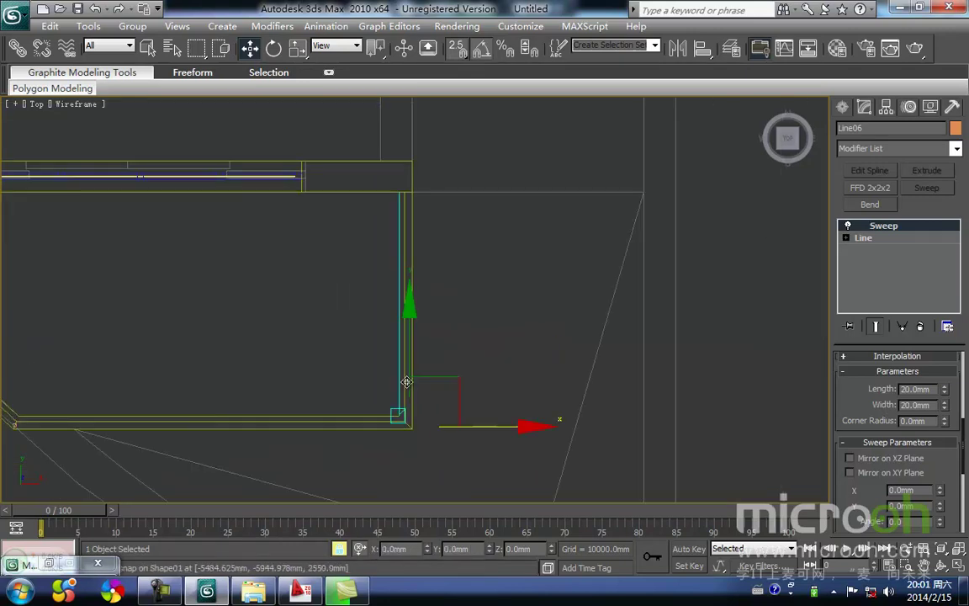
pyautogui.keyDown('shift'); pyautogui.moveTo(411, 353); pyautogui.dragTo(422, 193); pyautogui.keyUp('shift')
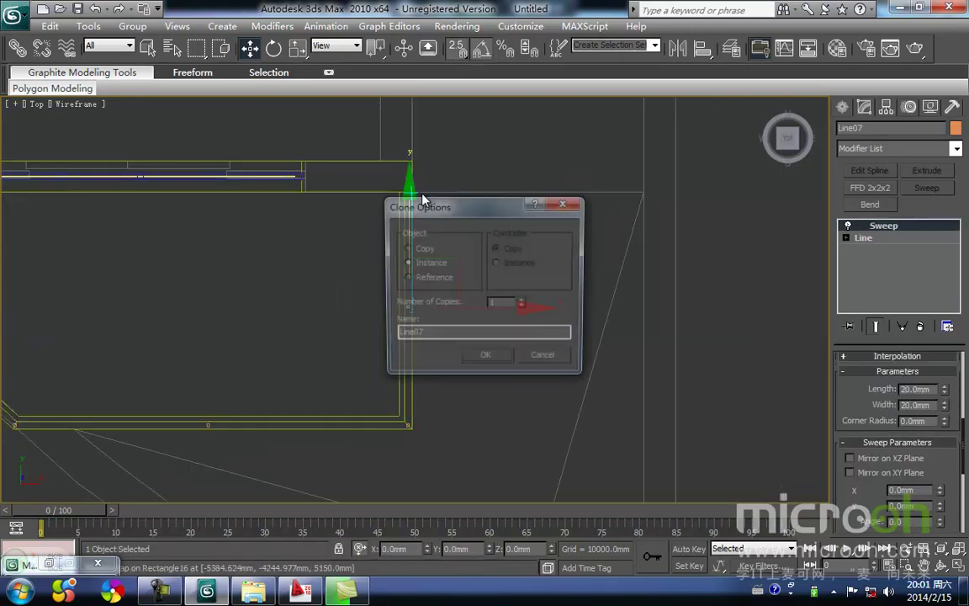
pyautogui.press('Return')
# - Copy the right side's middle post across to the balcony's angled side
pyautogui.moveTo(422, 298)
pyautogui.mouseDown(button='middle')
pyautogui.moveTo(405, 387)
pyautogui.moveTo(508, 366)
pyautogui.mouseUp(button='middle')
pyautogui.scroll(1, 406, 385)
pyautogui.scroll(-2, 370, 336)
pyautogui.moveTo(397, 333); pyautogui.dragTo(436, 328, button='middle')
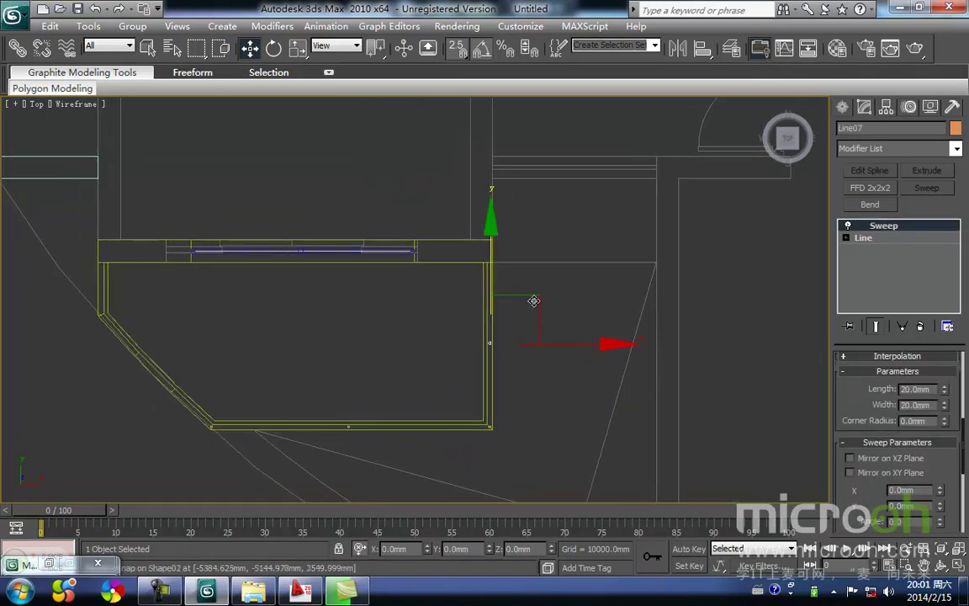
pyautogui.moveTo(533, 311)
pyautogui.keyDown('shift'); pyautogui.mouseDown()
pyautogui.moveTo(198, 343)
pyautogui.moveTo(172, 371)
pyautogui.mouseUp(); pyautogui.keyUp('shift')
pyautogui.press('Return')
# - Turn off snapping and place the copied post midway along the angled handrail, within its width
pyautogui.scroll(4, 303, 304)
pyautogui.moveTo(256, 324); pyautogui.dragTo(399, 310, button='middle')
pyautogui.scroll(1, 357, 300)
pyautogui.press('space')
pyautogui.press('s')
pyautogui.moveTo(327, 234); pyautogui.dragTo(315, 258)
# - Compare the post spacing with the CAD elevation in the front view, temporarily hiding the geometry
pyautogui.press('f')
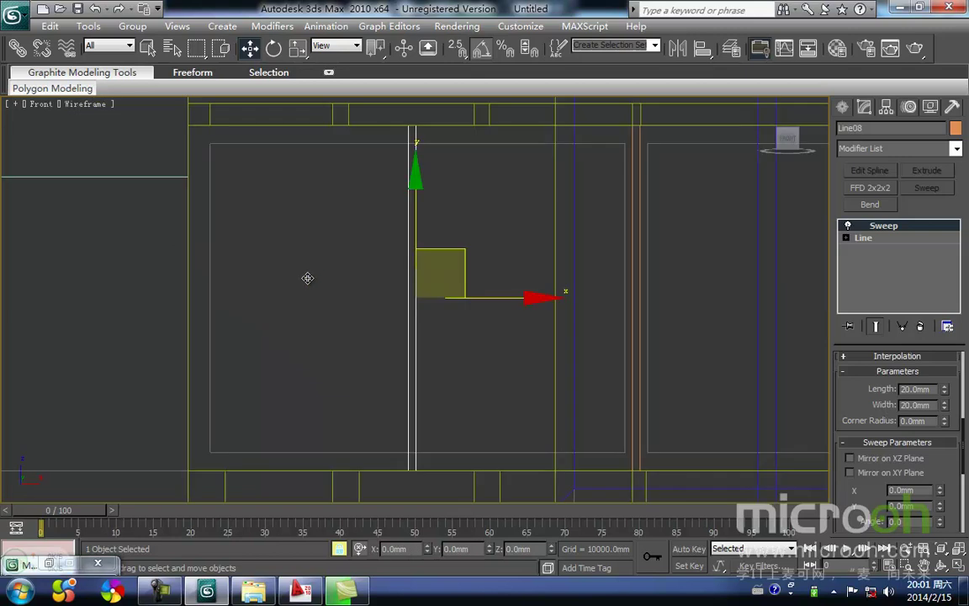
pyautogui.moveTo(391, 311); pyautogui.dragTo(346, 308, button='middle')
pyautogui.scroll(-2, 323, 332)
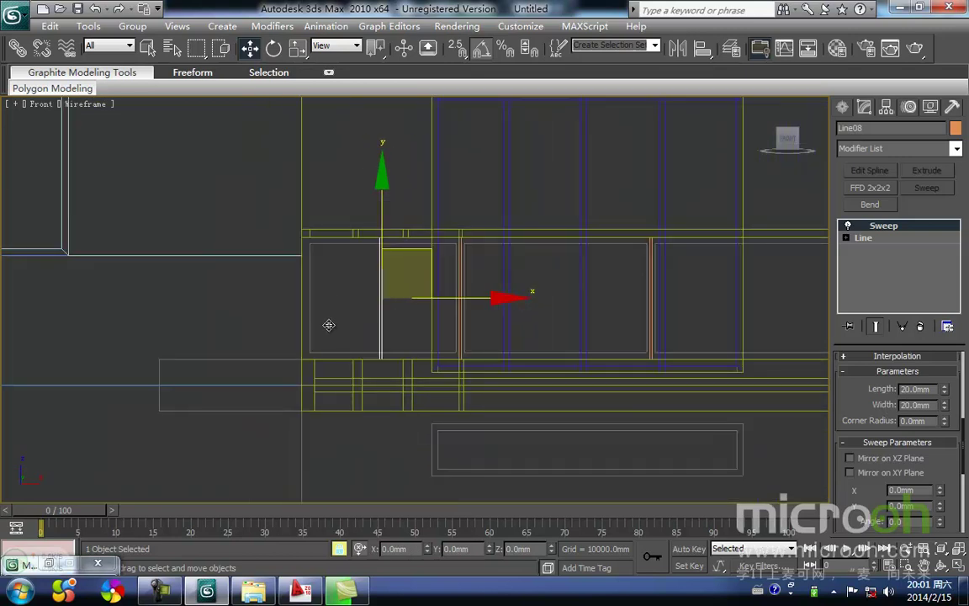
pyautogui.hotkey('shift', 'g')
pyautogui.moveTo(394, 327); pyautogui.dragTo(342, 360, button='middle')
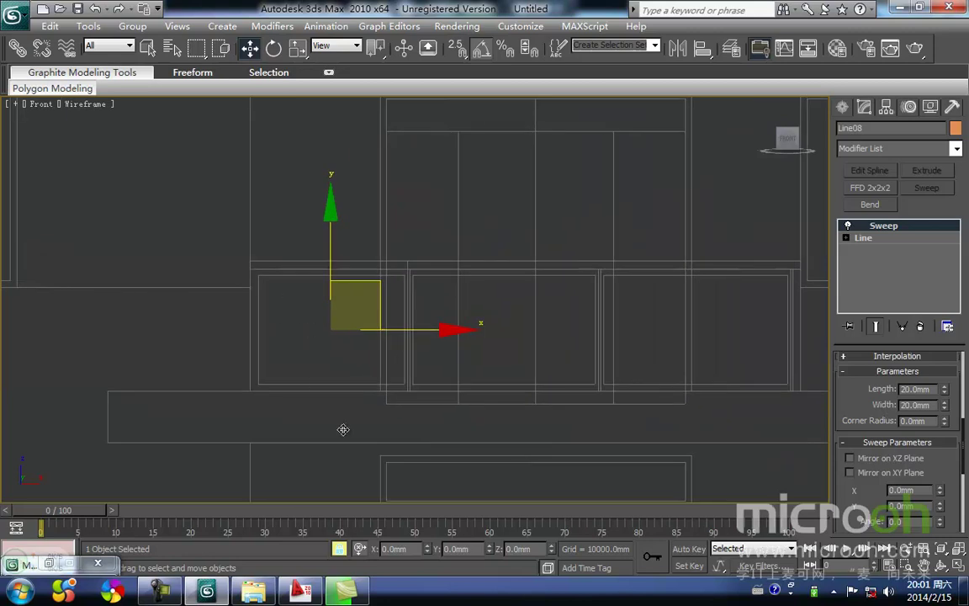
pyautogui.moveTo(416, 321); pyautogui.dragTo(417, 318, button='middle')
pyautogui.press('t')
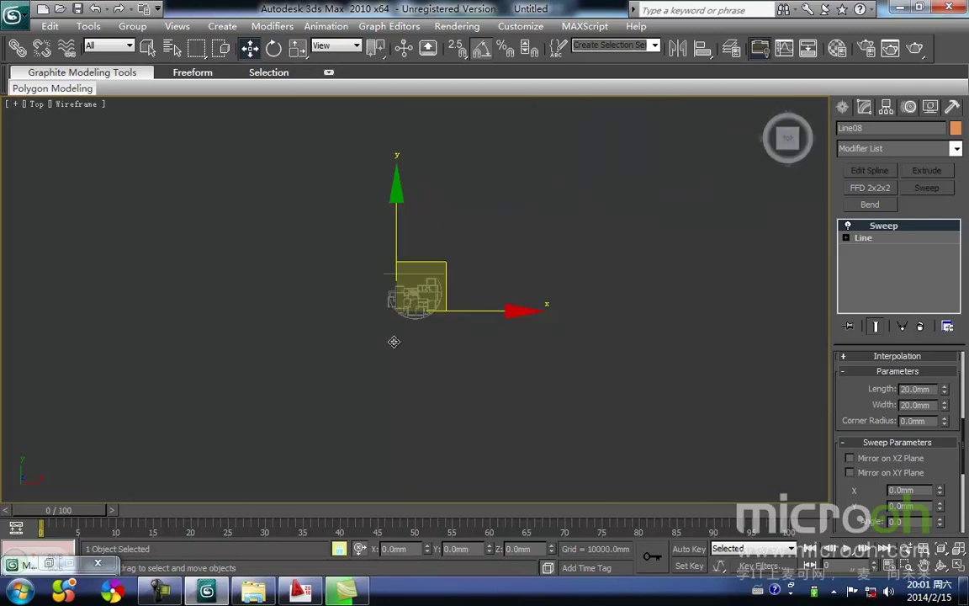
pyautogui.moveTo(394, 342); pyautogui.dragTo(406, 309, button='middle')
pyautogui.scroll(12, 407, 307)
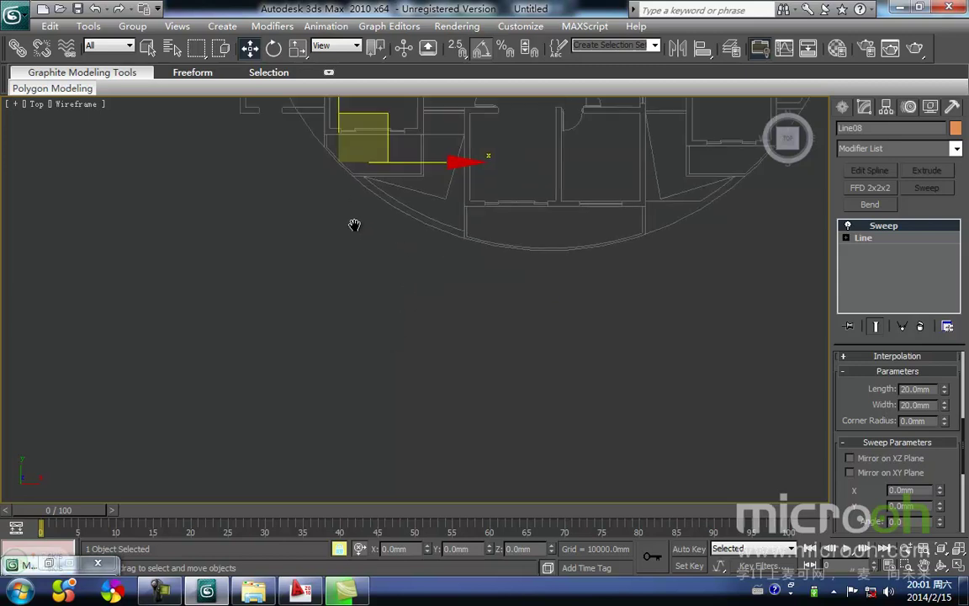
pyautogui.moveTo(359, 200); pyautogui.dragTo(383, 356, button='middle')
pyautogui.scroll(6, 383, 356)
pyautogui.moveTo(343, 320); pyautogui.dragTo(354, 336, button='middle')
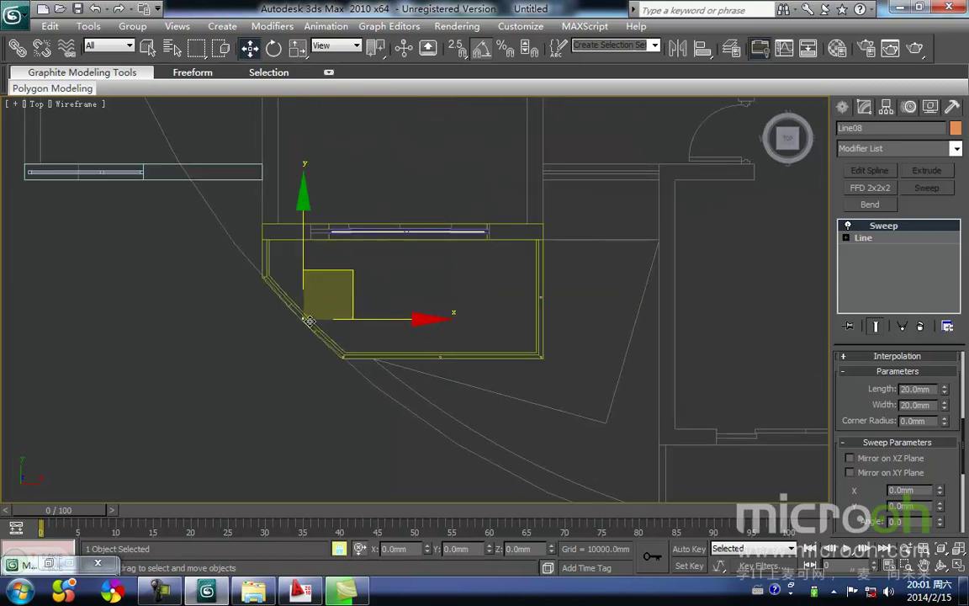
# - Copy the angled side's post to the corner where the angled handrail meets the short left side
pyautogui.scroll(5, 326, 324)
pyautogui.moveTo(273, 330); pyautogui.dragTo(389, 348, button='middle')
pyautogui.scroll(3, 389, 347)
pyautogui.scroll(-5, 388, 348)
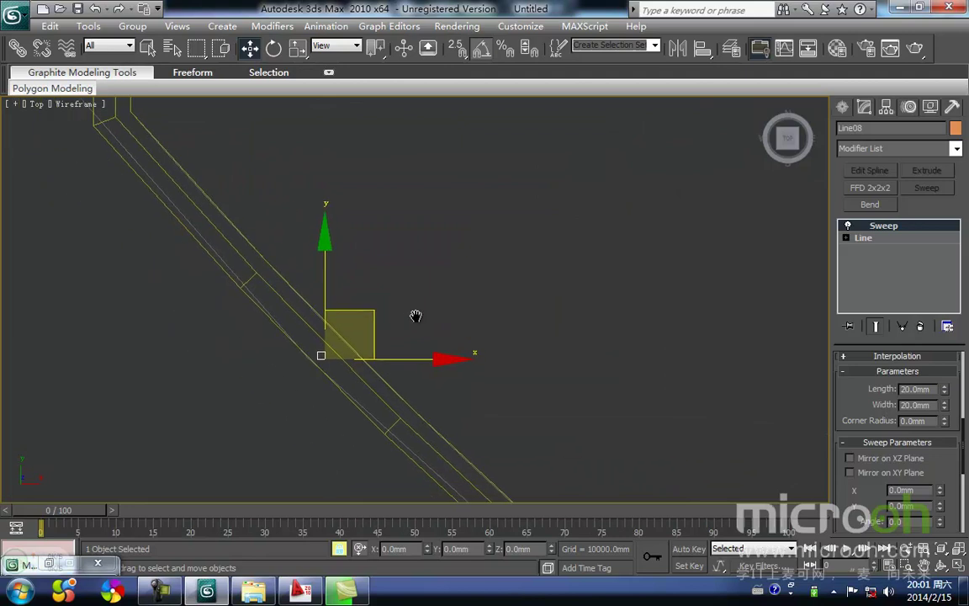
pyautogui.moveTo(377, 353)
pyautogui.keyDown('shift'); pyautogui.mouseDown()
pyautogui.moveTo(270, 272)
pyautogui.moveTo(300, 272)
pyautogui.mouseUp(); pyautogui.keyUp('shift')
pyautogui.press('Return')
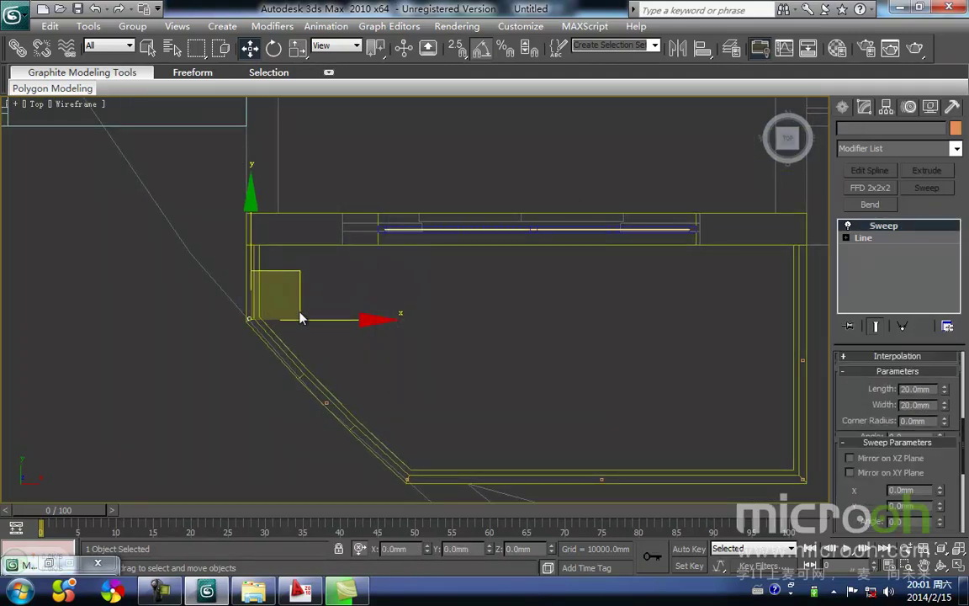
# - Centre the copied post within the handrail's width at the left corner
pyautogui.scroll(6, 286, 327)
pyautogui.moveTo(268, 304); pyautogui.dragTo(471, 291, button='middle')
pyautogui.press('space')
pyautogui.press('s')
pyautogui.moveTo(292, 289); pyautogui.dragTo(300, 293)
pyautogui.scroll(3, 297, 293)
pyautogui.moveTo(279, 289); pyautogui.dragTo(372, 286, button='middle')
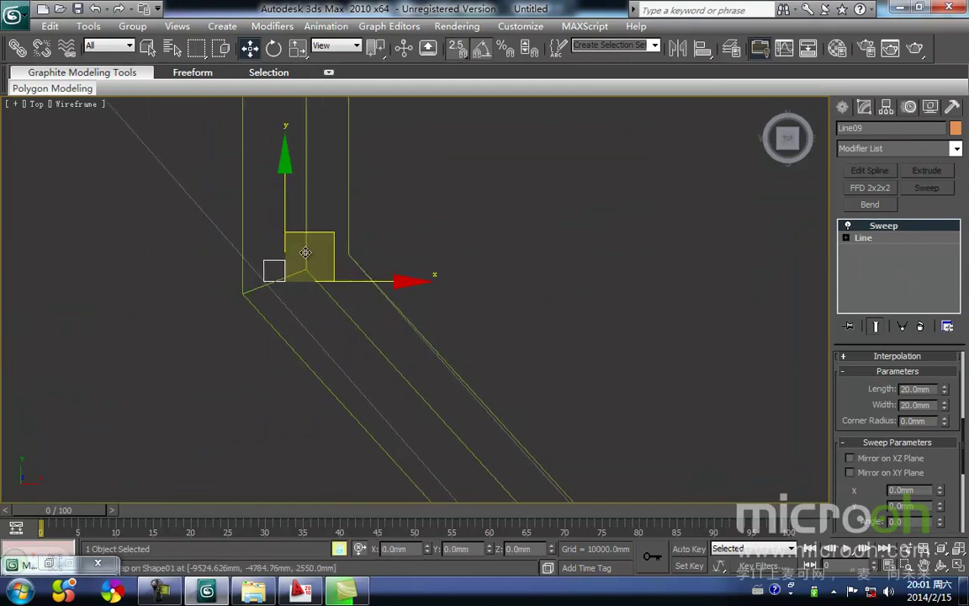
pyautogui.moveTo(285, 216); pyautogui.dragTo(266, 283)
# - Copy the left corner post along the short side and move the copy to the handrail's wall end
pyautogui.moveTo(270, 283); pyautogui.dragTo(256, 389, button='middle')
pyautogui.scroll(-5, 275, 353)
pyautogui.keyDown('shift'); pyautogui.moveTo(324, 309); pyautogui.dragTo(319, 202); pyautogui.keyUp('shift')
pyautogui.click(477, 358)
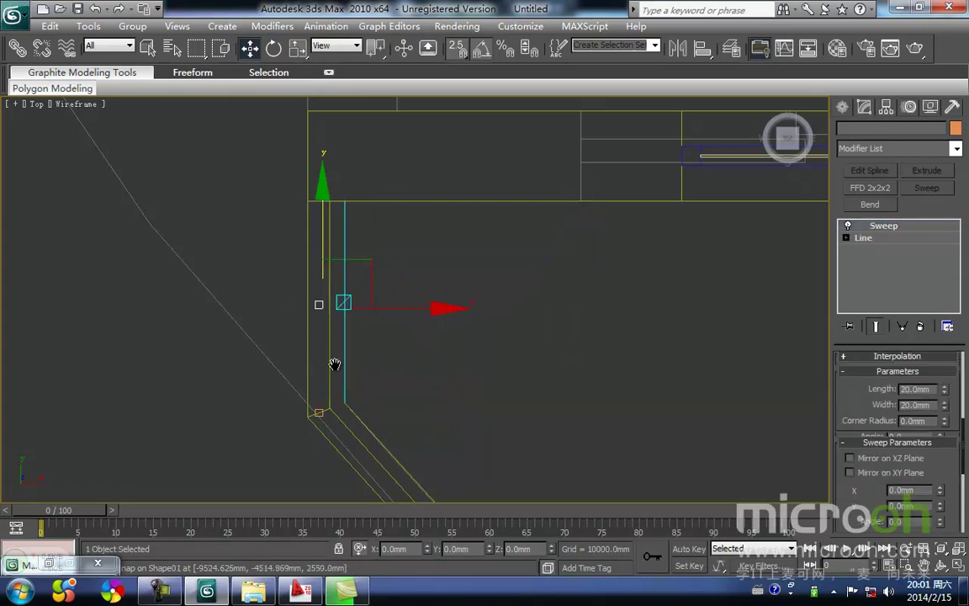
pyautogui.moveTo(348, 378); pyautogui.dragTo(338, 438, button='middle')
pyautogui.moveTo(300, 354); pyautogui.dragTo(293, 272)
# - Copy the right side's middle post to the wall end of the right handrail and snap it against the wall
pyautogui.scroll(-2, 316, 284)
pyautogui.moveTo(620, 333); pyautogui.dragTo(480, 330, button='middle')
pyautogui.scroll(-2, 480, 331)
pyautogui.moveTo(667, 332); pyautogui.dragTo(471, 338, button='middle')
pyautogui.moveTo(745, 361); pyautogui.dragTo(380, 338, button='middle')
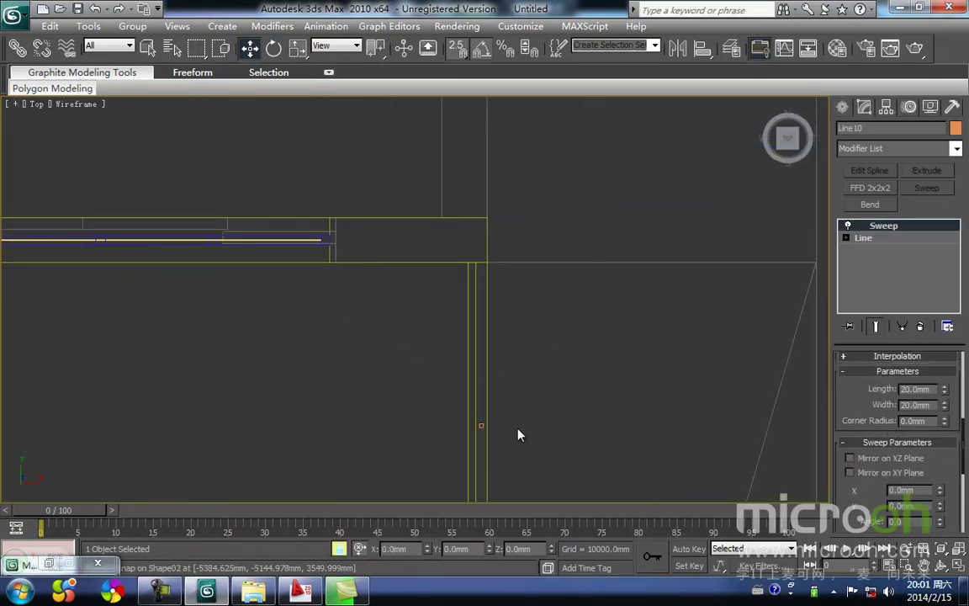
pyautogui.click(481, 425)
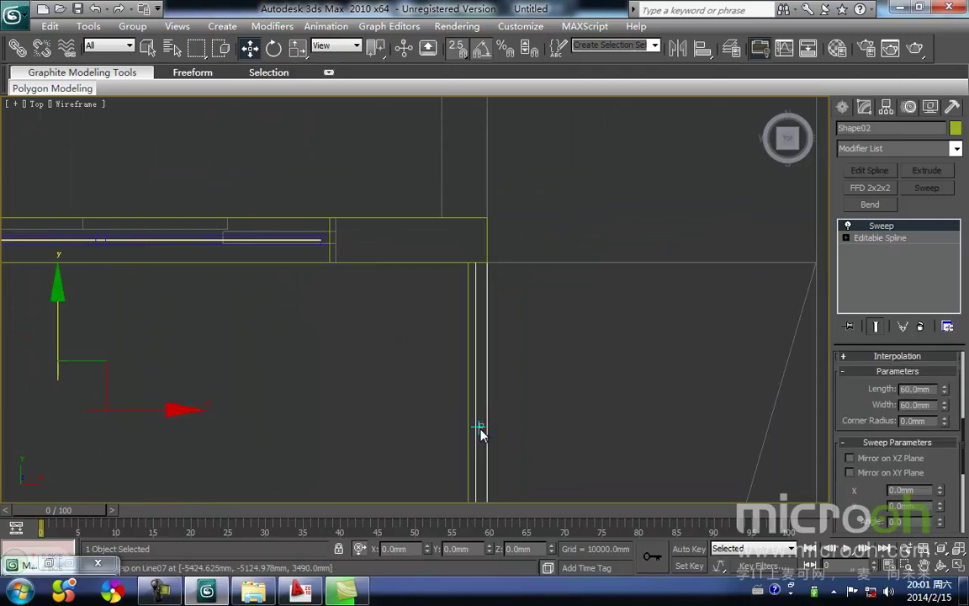
pyautogui.keyDown('shift'); pyautogui.moveTo(481, 426); pyautogui.dragTo(490, 268); pyautogui.keyUp('shift')
pyautogui.click(486, 349)
pyautogui.scroll(2, 510, 252)
pyautogui.moveTo(516, 225)
pyautogui.mouseDown(button='middle')
pyautogui.moveTo(471, 398)
pyautogui.moveTo(476, 273)
pyautogui.mouseUp(button='middle')
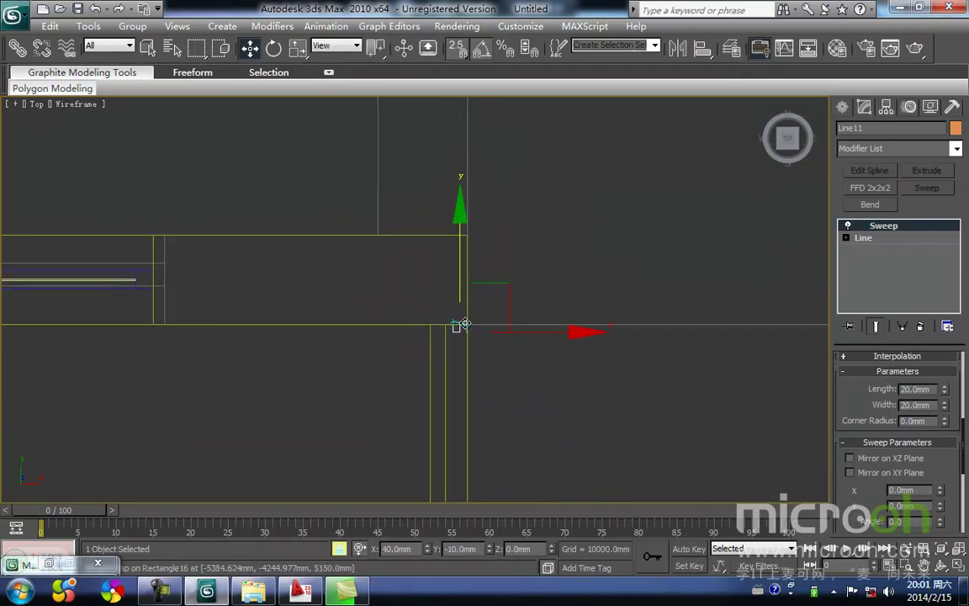
# - Deselect the post and check the railing in the shaded top and front views
pyautogui.scroll(-3, 473, 330)
pyautogui.moveTo(496, 416); pyautogui.dragTo(376, 292, button='middle')
pyautogui.press('F3')
pyautogui.scroll(-5, 467, 333)
pyautogui.scroll(2, 403, 303)
pyautogui.click(426, 293)
pyautogui.press('f')
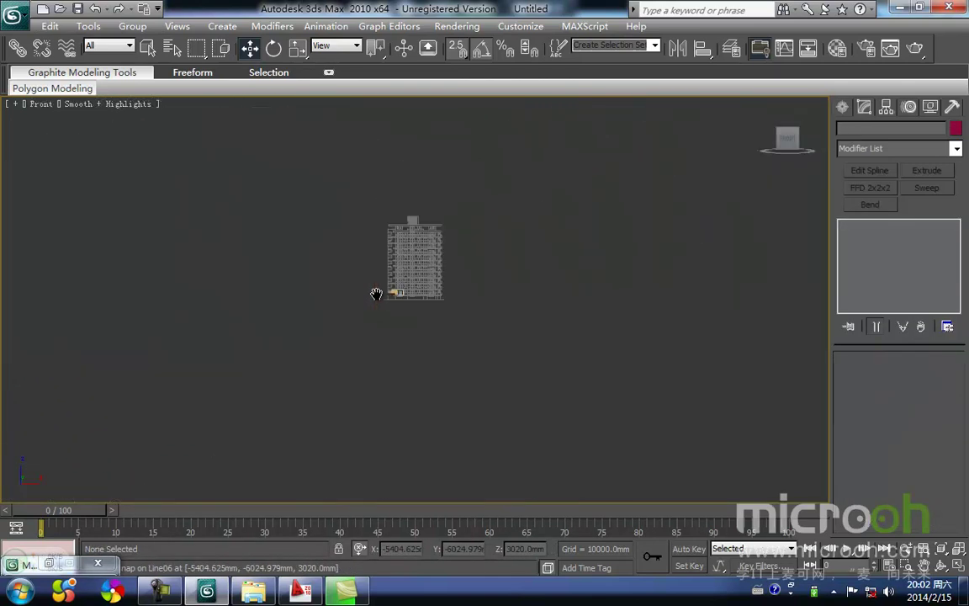
# - Copy the balcony's top handrail straight down as one instance near the foot of the posts
pyautogui.press('z')
pyautogui.moveTo(320, 402); pyautogui.dragTo(368, 248, button='middle')
pyautogui.scroll(5, 422, 240)
pyautogui.moveTo(420, 226); pyautogui.dragTo(398, 281, button='middle')
pyautogui.scroll(4, 381, 264)
pyautogui.moveTo(349, 307); pyautogui.dragTo(374, 245, button='middle')
pyautogui.scroll(2, 375, 328)
pyautogui.moveTo(359, 328); pyautogui.dragTo(407, 278, button='middle')
pyautogui.press('F3')
pyautogui.scroll(4, 372, 317)
pyautogui.click(360, 239)
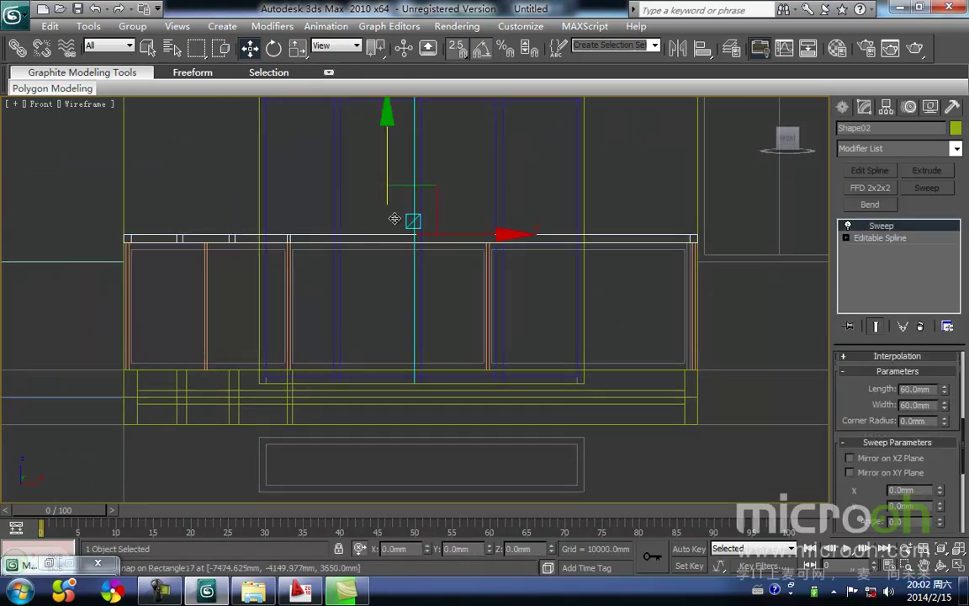
pyautogui.keyDown('shift'); pyautogui.moveTo(358, 248); pyautogui.dragTo(357, 349); pyautogui.keyUp('shift')
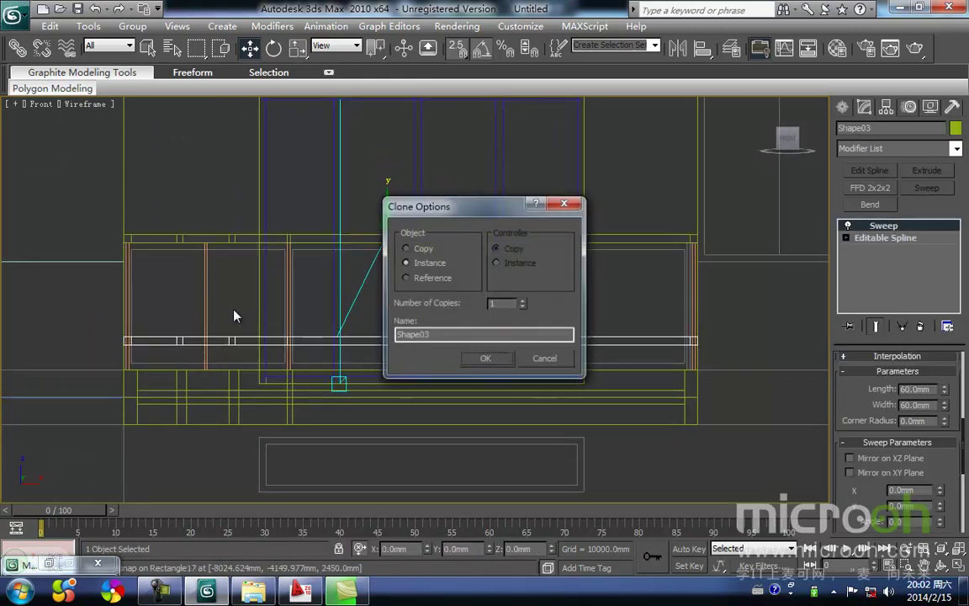
pyautogui.press('Return')
# - Snap the copied rail vertically to the lower ends of the railing posts
pyautogui.moveTo(160, 313); pyautogui.dragTo(232, 273, button='middle')
pyautogui.scroll(4, 179, 301)
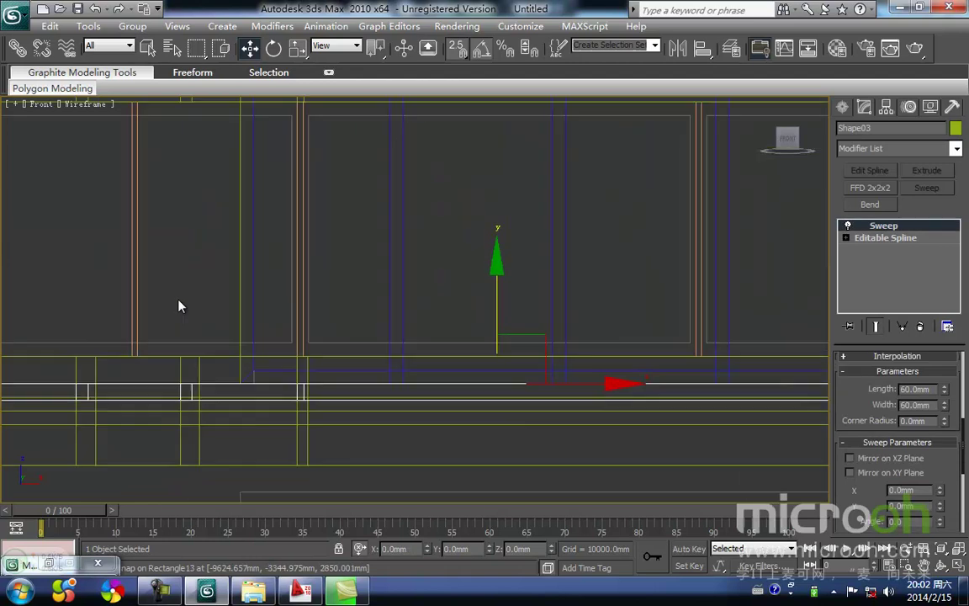
pyautogui.moveTo(179, 301); pyautogui.dragTo(327, 282, button='middle')
pyautogui.press('space')
pyautogui.moveTo(130, 359); pyautogui.dragTo(113, 333)
pyautogui.moveTo(168, 310); pyautogui.dragTo(138, 369, button='middle')
pyautogui.scroll(-4, 151, 360)
# - Select the top handrail and the balcony railing's posts together in an orthographic wireframe view
pyautogui.moveTo(303, 352); pyautogui.dragTo(212, 357, button='middle')
pyautogui.scroll(-4, 212, 356)
pyautogui.keyDown('alt'); pyautogui.moveTo(416, 395); pyautogui.dragTo(250, 281, button='middle'); pyautogui.keyUp('alt')
pyautogui.click(570, 293)
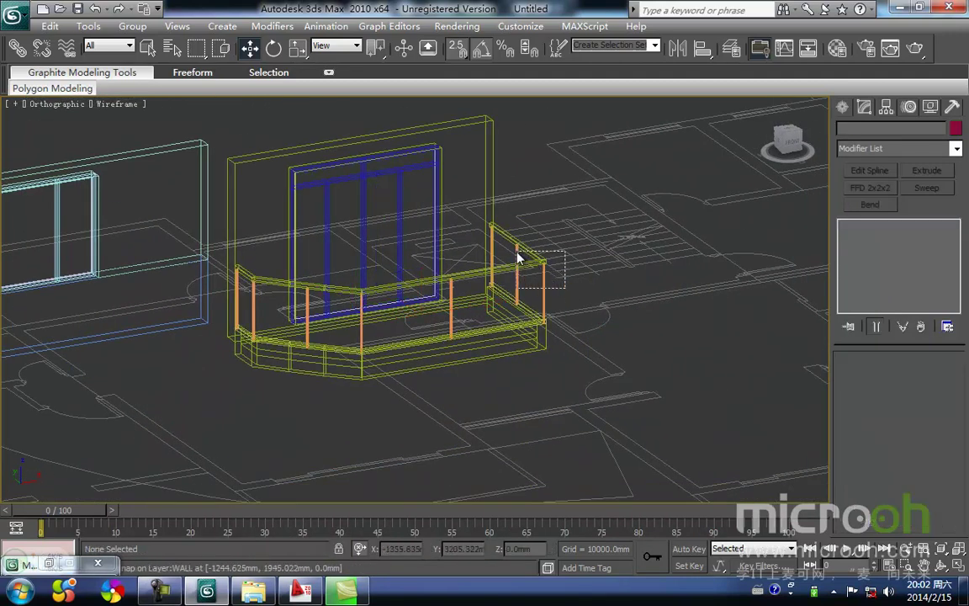
pyautogui.moveTo(519, 256); pyautogui.dragTo(492, 254)
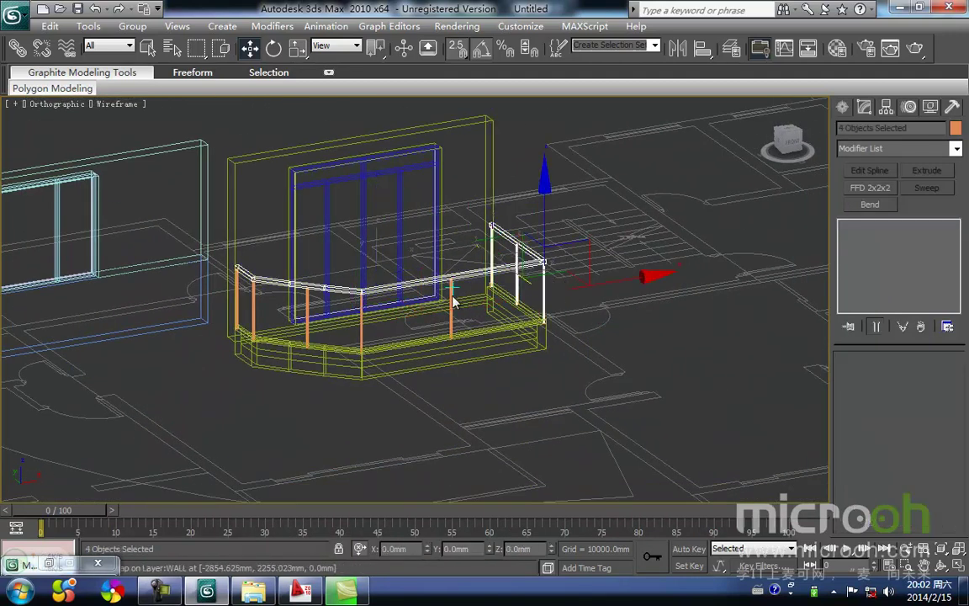
pyautogui.click(360, 337)
pyautogui.hotkey('ctrl', 'z')
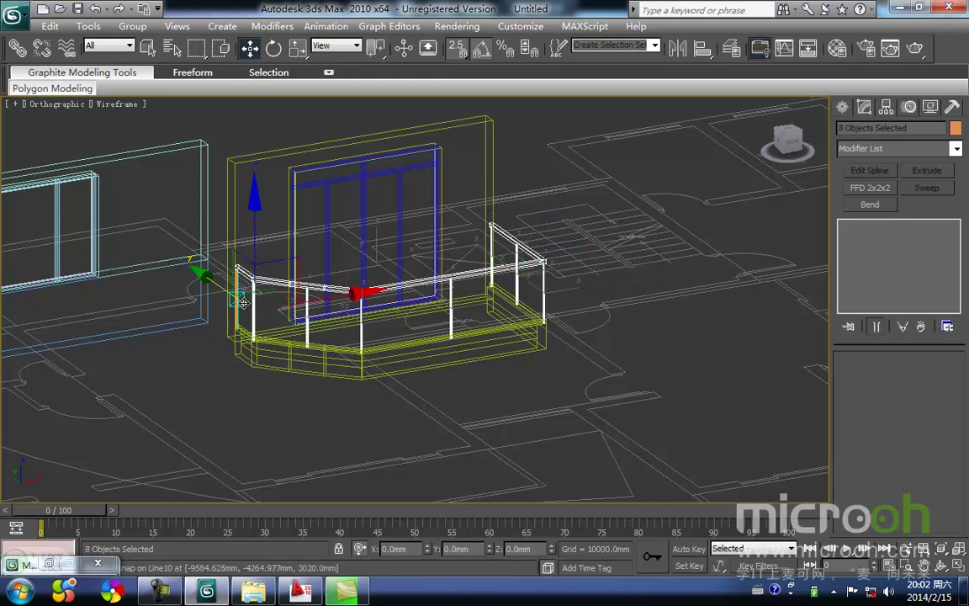
# - Add the left end post and the bottom rail to the balcony railing selection, and isolate the selected parts
pyautogui.scroll(5, 238, 317)
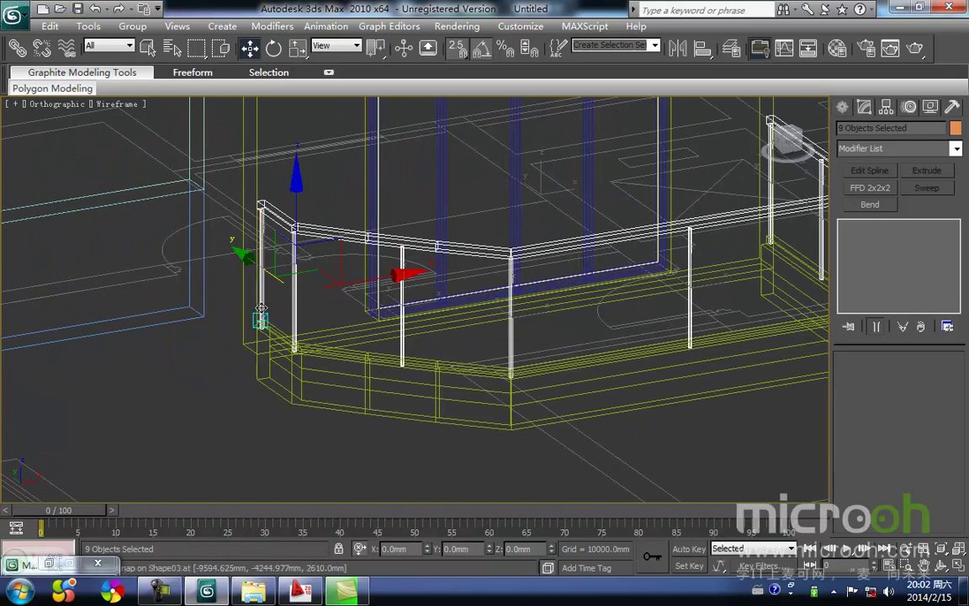
pyautogui.moveTo(278, 312); pyautogui.dragTo(258, 326, button='middle')
pyautogui.hotkey('alt', 'q')
pyautogui.scroll(-3, 261, 329)
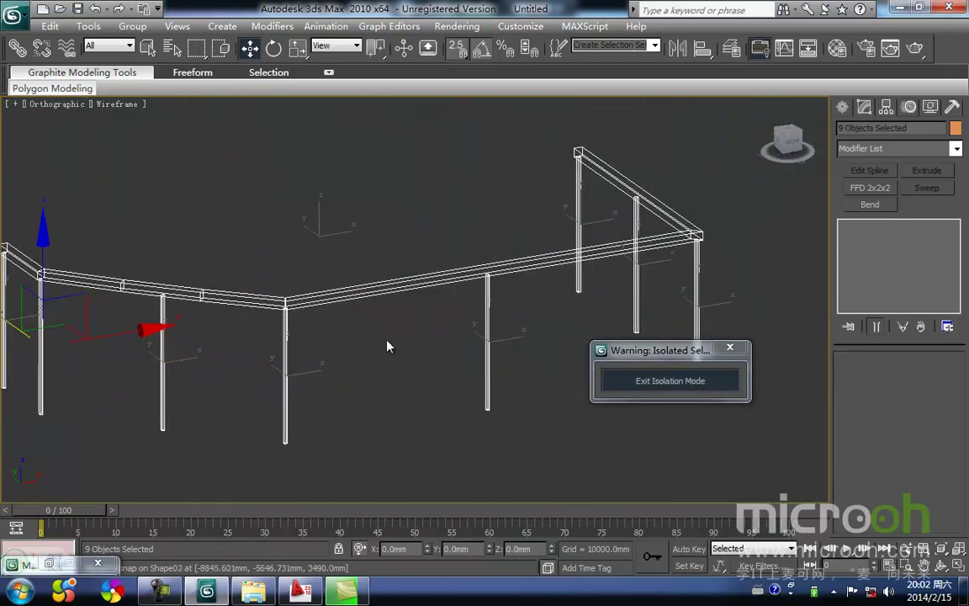
pyautogui.click(645, 383)
pyautogui.keyDown('ctrl'); pyautogui.click(373, 387); pyautogui.keyUp('ctrl')
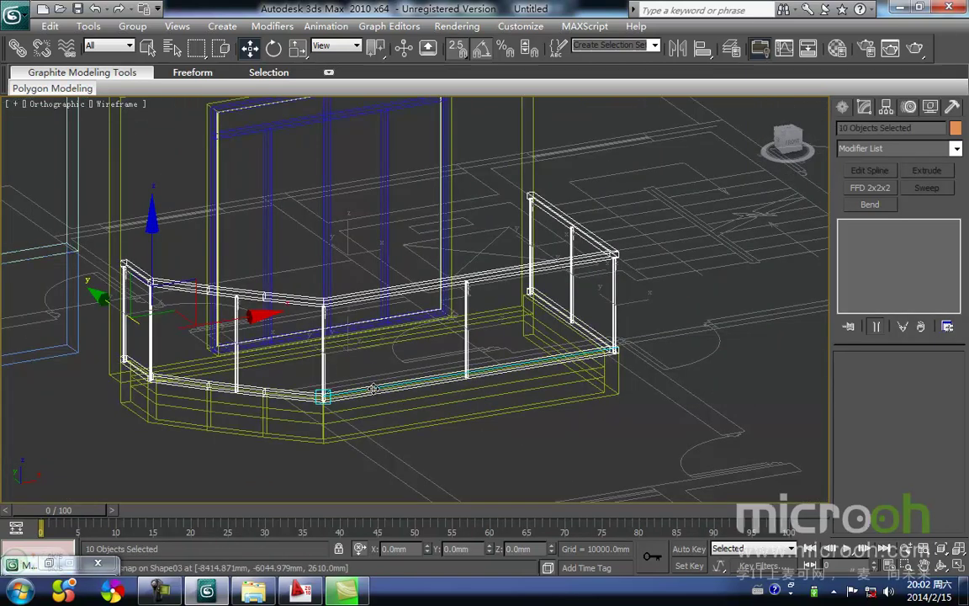
pyautogui.hotkey('alt', 'q')
pyautogui.moveTo(452, 376); pyautogui.dragTo(365, 392, button='middle')
pyautogui.scroll(-4, 366, 392)
pyautogui.click(435, 442)
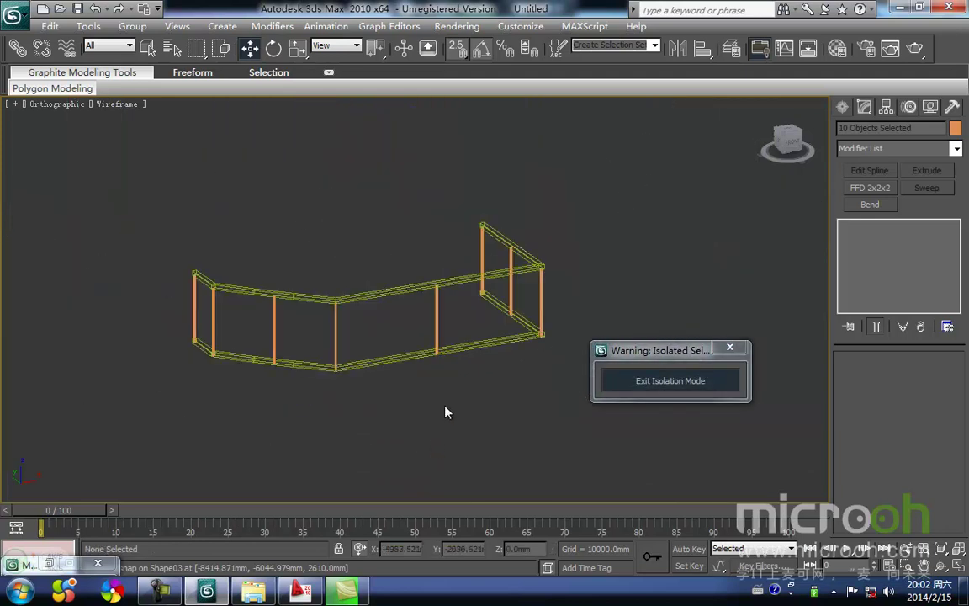
# - Select all isolated railing parts in the front view and name an unused material slot 栏杆
pyautogui.moveTo(459, 377); pyautogui.dragTo(354, 391, button='middle')
pyautogui.press('f')
pyautogui.press('z')
pyautogui.moveTo(368, 347); pyautogui.dragTo(329, 401, button='middle')
pyautogui.scroll(-4, 398, 387)
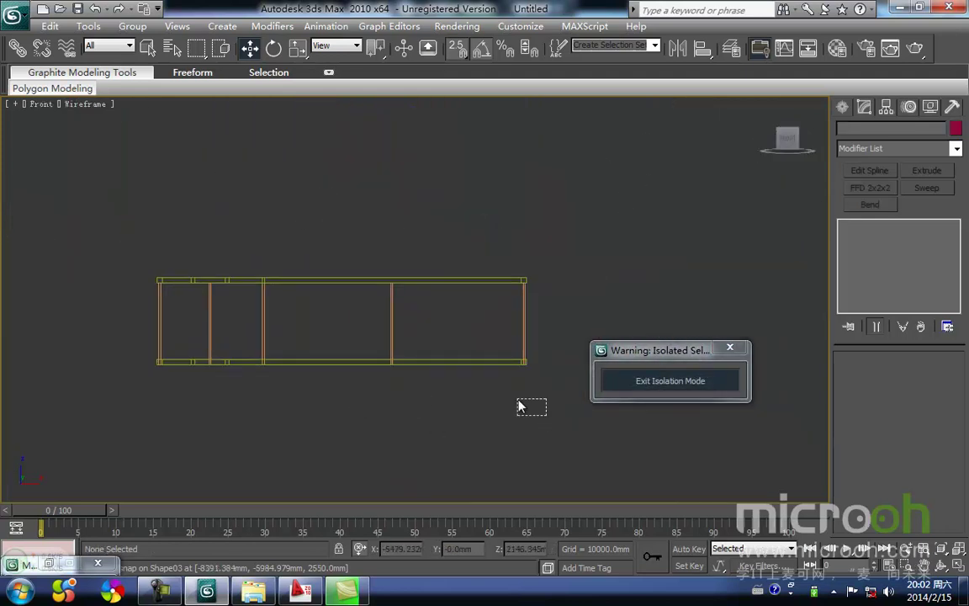
pyautogui.moveTo(547, 420); pyautogui.dragTo(157, 242)
pyautogui.press('m')
pyautogui.click(664, 204)
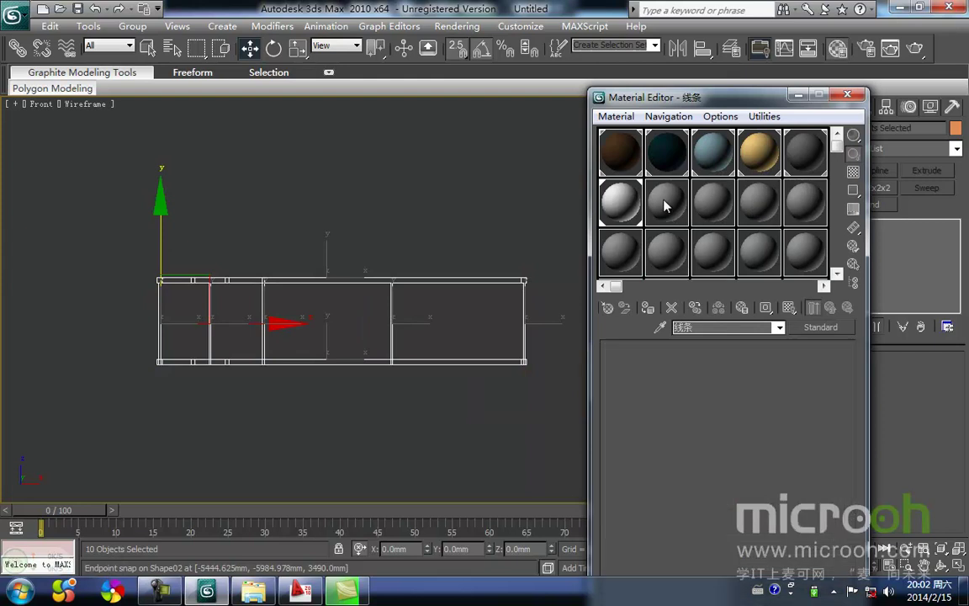
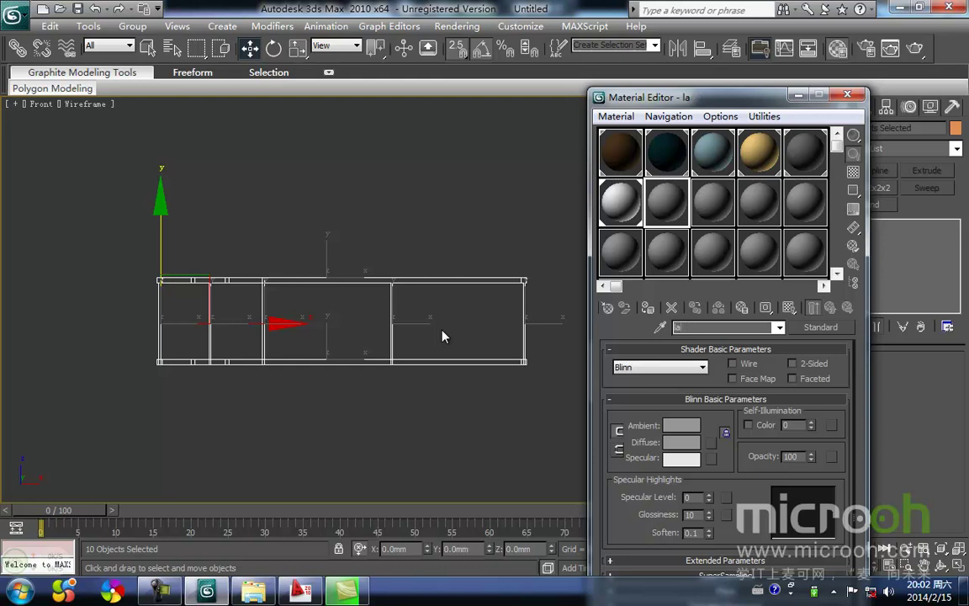
pyautogui.write('栏杆')
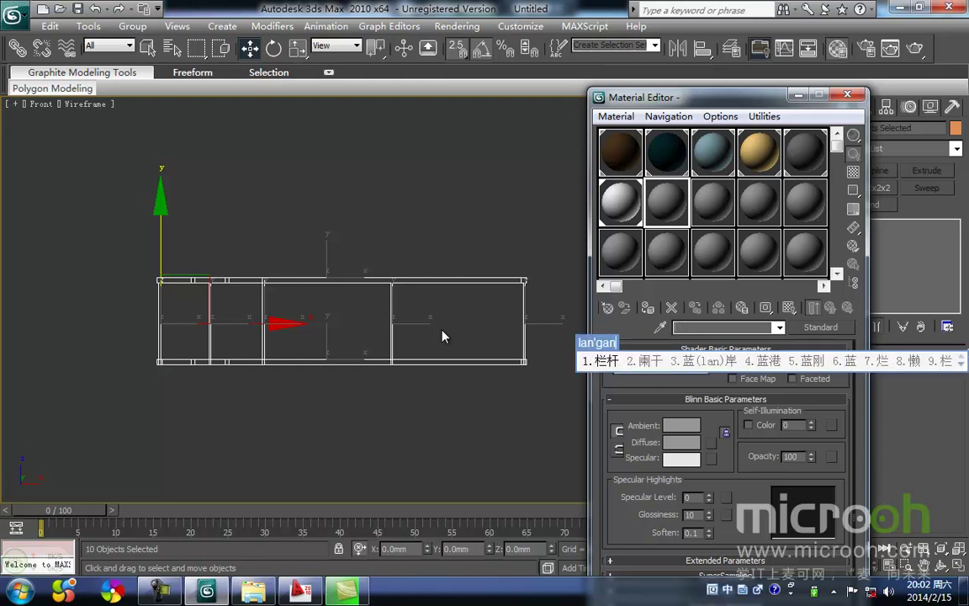
# - Set the 栏杆 material's ambient colour to a dark slate blue, about RGB 55, 77, 90, and assign it to the selected railing parts
pyautogui.click(681, 426)
pyautogui.moveTo(389, 180); pyautogui.dragTo(371, 185)
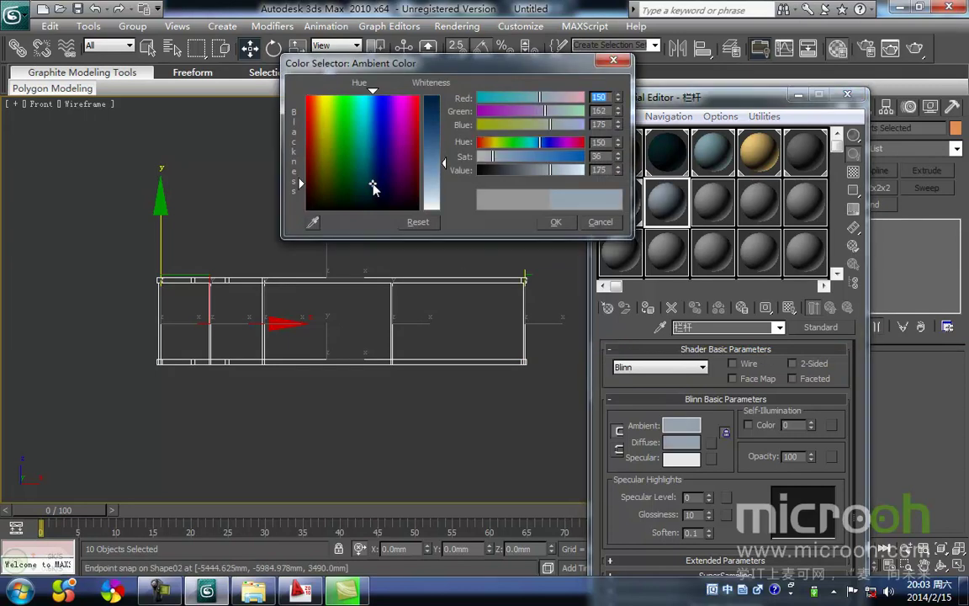
pyautogui.moveTo(437, 176); pyautogui.dragTo(440, 120)
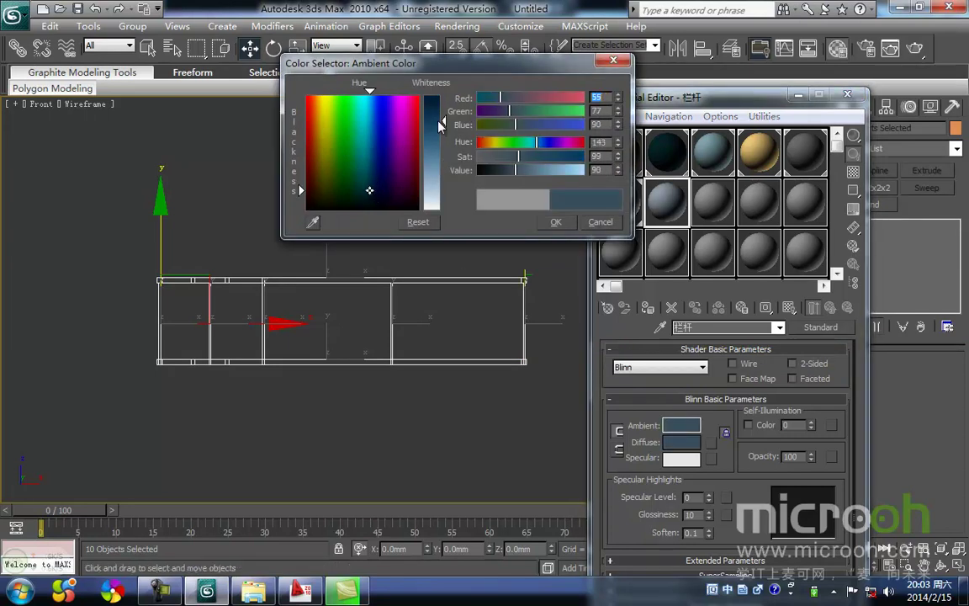
pyautogui.click(553, 223)
pyautogui.click(647, 310)
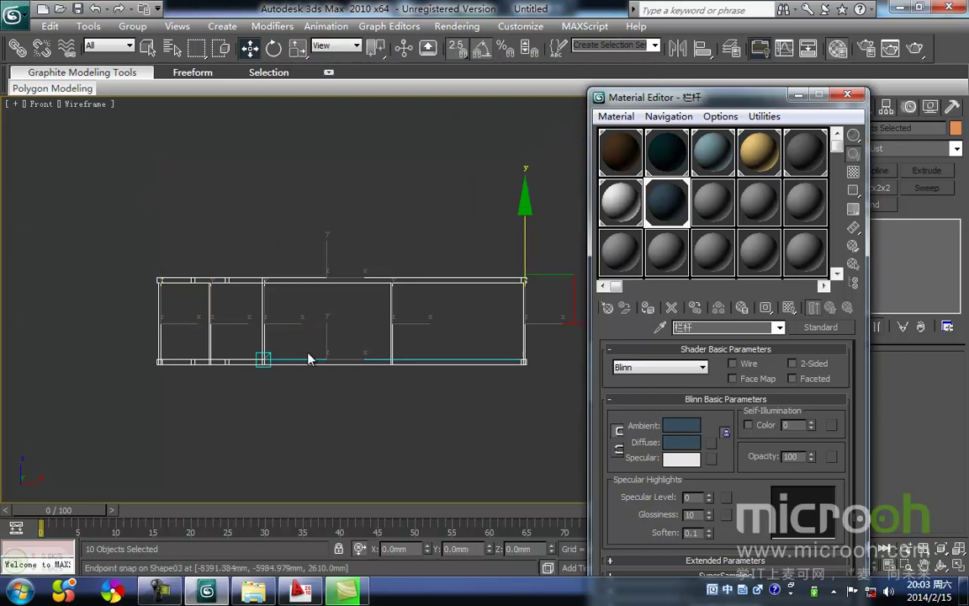
# - Delete the intermediate post in the angled railing section and minimize the Material Editor
pyautogui.moveTo(346, 340); pyautogui.dragTo(274, 325, button='middle')
pyautogui.keyDown('alt'); pyautogui.moveTo(253, 375); pyautogui.dragTo(289, 403, button='middle'); pyautogui.keyUp('alt')
pyautogui.click(328, 430)
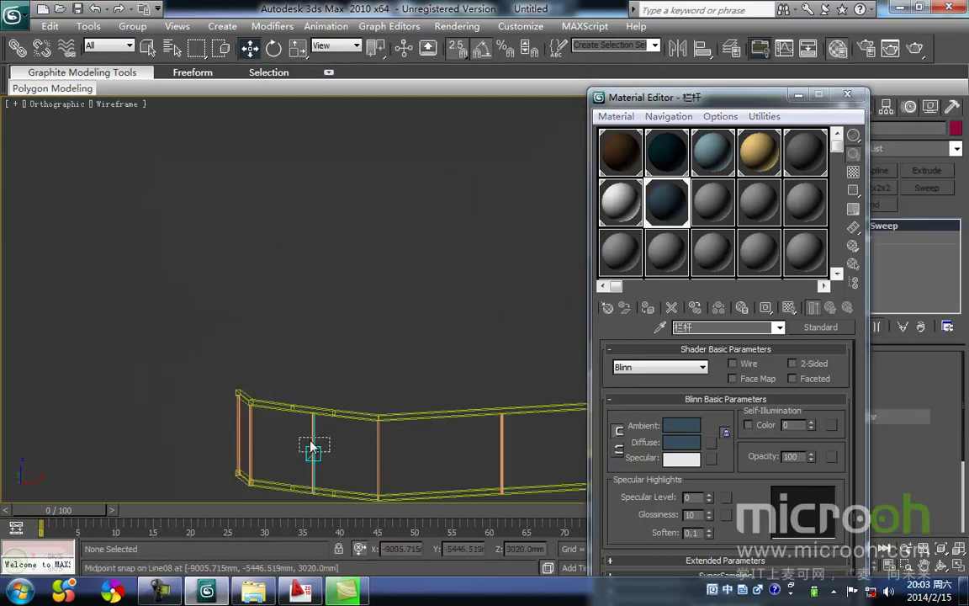
pyautogui.moveTo(298, 437); pyautogui.dragTo(296, 435)
pyautogui.moveTo(298, 436); pyautogui.dragTo(238, 406, button='middle')
pyautogui.press('Delete')
pyautogui.moveTo(307, 423)
pyautogui.mouseDown(button='middle')
pyautogui.moveTo(229, 343)
pyautogui.moveTo(252, 344)
pyautogui.moveTo(296, 390)
pyautogui.moveTo(360, 406)
pyautogui.moveTo(110, 346)
pyautogui.mouseUp(button='middle')
pyautogui.scroll(-2, 252, 344)
pyautogui.moveTo(300, 372); pyautogui.dragTo(318, 379, button='middle')
pyautogui.scroll(2, 306, 374)
pyautogui.moveTo(177, 349); pyautogui.dragTo(212, 324, button='middle')
pyautogui.scroll(-2, 214, 324)
pyautogui.moveTo(295, 343)
pyautogui.keyDown('alt'); pyautogui.mouseDown(button='middle')
pyautogui.moveTo(277, 351)
pyautogui.moveTo(175, 322)
pyautogui.moveTo(215, 363)
pyautogui.mouseUp(button='middle'); pyautogui.keyUp('alt')
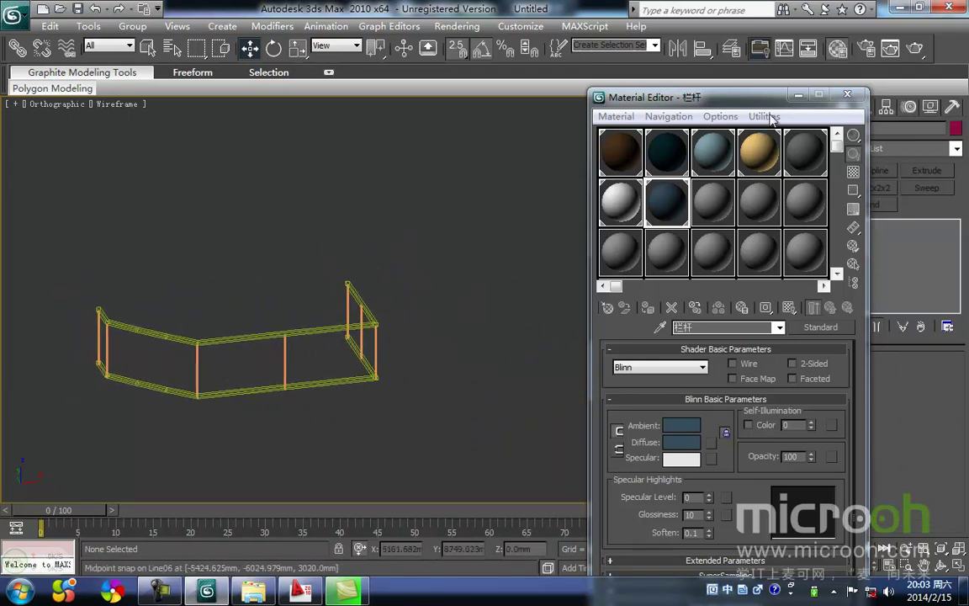
pyautogui.click(796, 97)
# - Delete the middle post of the railing's right side return and exit isolation mode
pyautogui.moveTo(318, 298); pyautogui.dragTo(410, 326, button='middle')
pyautogui.moveTo(410, 326)
pyautogui.keyDown('alt'); pyautogui.mouseDown(button='middle')
pyautogui.moveTo(340, 361)
pyautogui.moveTo(217, 357)
pyautogui.moveTo(285, 360)
pyautogui.mouseUp(button='middle'); pyautogui.keyUp('alt')
pyautogui.keyDown('alt'); pyautogui.moveTo(378, 412); pyautogui.dragTo(287, 391, button='middle'); pyautogui.keyUp('alt')
pyautogui.scroll(3, 190, 357)
pyautogui.moveTo(213, 401); pyautogui.dragTo(331, 400, button='middle')
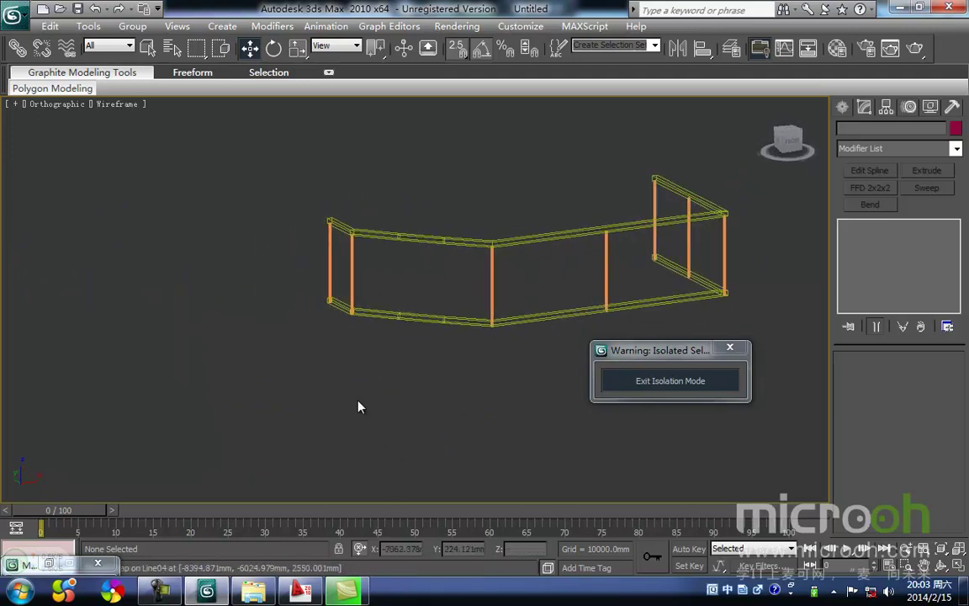
pyautogui.moveTo(470, 370); pyautogui.dragTo(333, 393, button='middle')
pyautogui.click(552, 278)
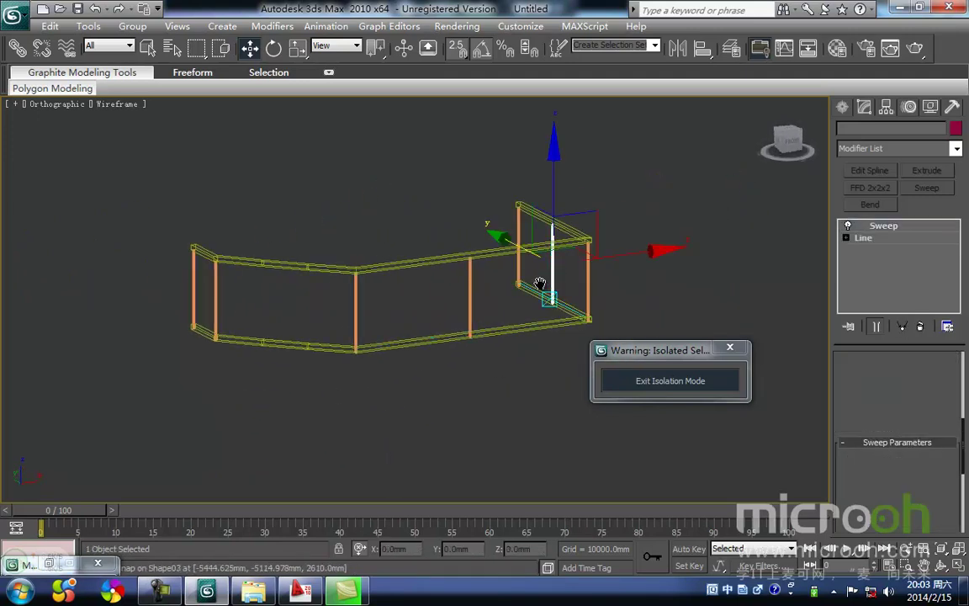
pyautogui.moveTo(541, 283); pyautogui.dragTo(502, 290, button='middle')
pyautogui.press('Delete')
pyautogui.scroll(-3, 426, 349)
pyautogui.moveTo(432, 346); pyautogui.dragTo(370, 358, button='middle')
pyautogui.moveTo(193, 326); pyautogui.dragTo(432, 324, button='middle')
pyautogui.click(647, 386)
# - Isolate the railing's top handrail and clone it in place as an independent copy
pyautogui.moveTo(497, 365)
pyautogui.mouseDown(button='middle')
pyautogui.moveTo(399, 392)
pyautogui.moveTo(428, 393)
pyautogui.moveTo(422, 385)
pyautogui.moveTo(387, 425)
pyautogui.mouseUp(button='middle')
pyautogui.scroll(-2, 384, 389)
pyautogui.scroll(3, 425, 387)
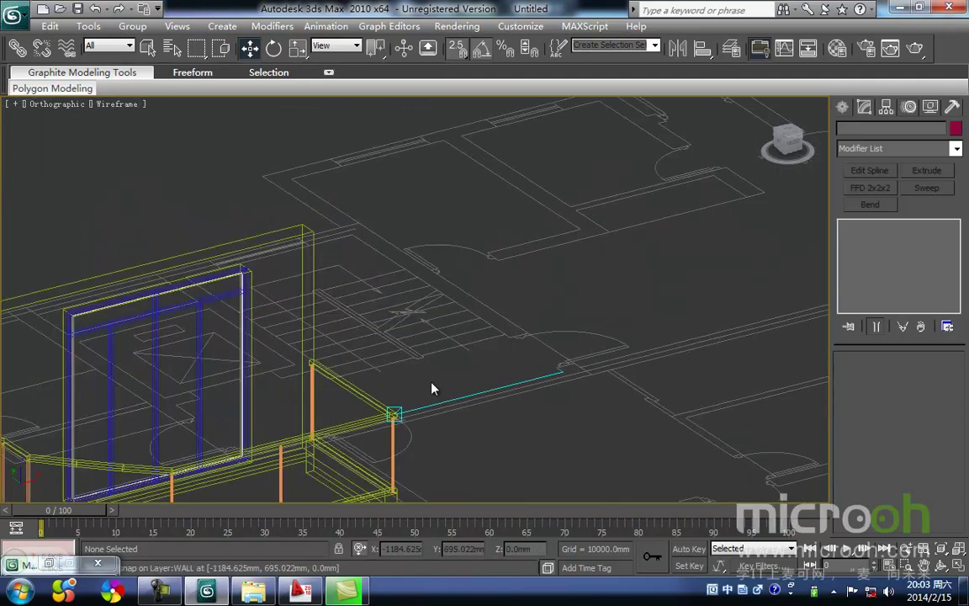
pyautogui.moveTo(446, 408); pyautogui.dragTo(441, 337, button='middle')
pyautogui.click(345, 345)
pyautogui.hotkey('alt', 'q')
pyautogui.moveTo(375, 369); pyautogui.dragTo(294, 324, button='middle')
pyautogui.write('tz')
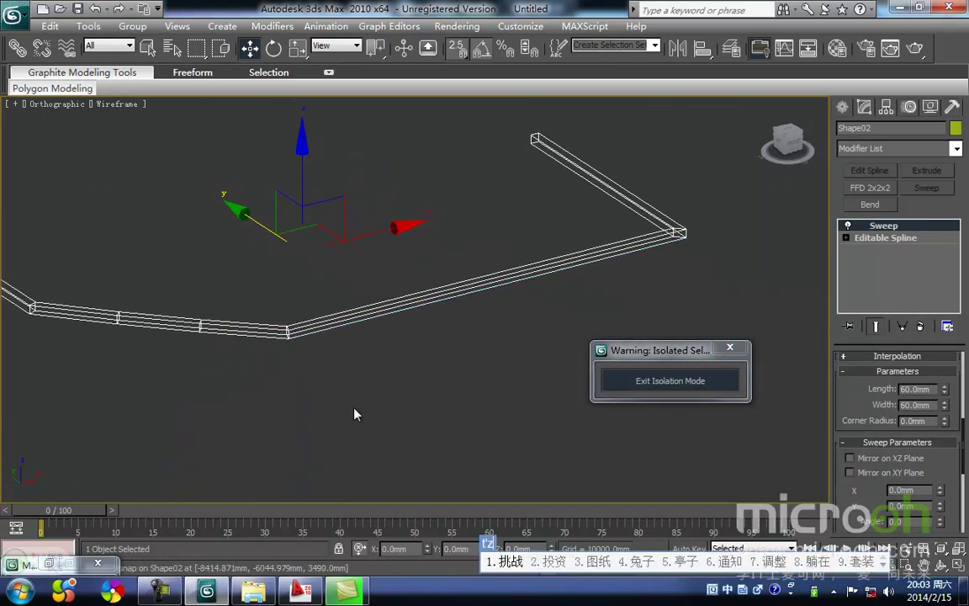
pyautogui.hotkey('ctrl', 'space')
pyautogui.moveTo(419, 393); pyautogui.dragTo(296, 275)
pyautogui.moveTo(312, 298); pyautogui.dragTo(294, 323, button='middle')
pyautogui.hotkey('ctrl', 'v')
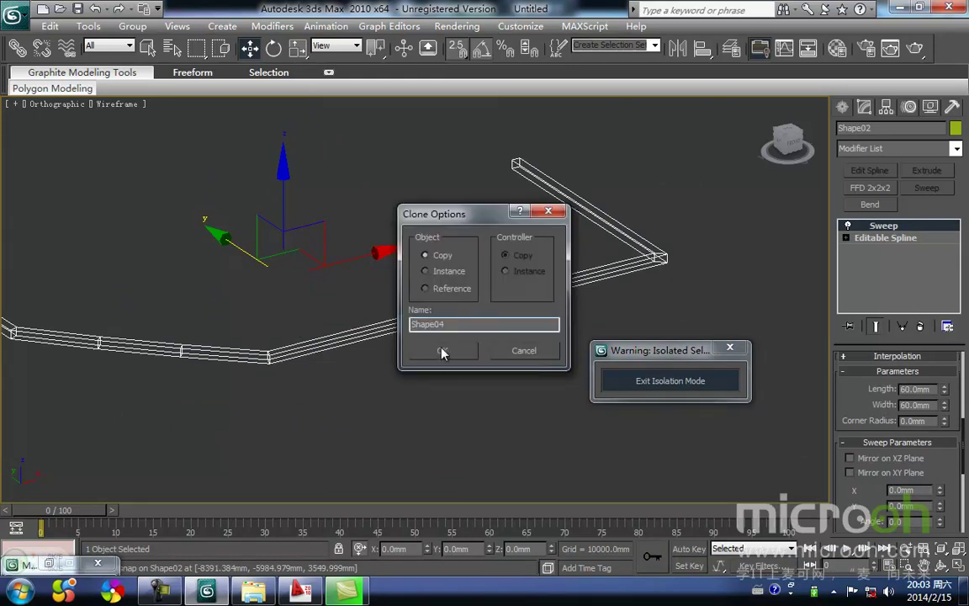
pyautogui.click(456, 353)
# - Remove the Sweep modifier from the cloned handrail so only its path spline is left, and exit isolation mode
pyautogui.moveTo(425, 361)
pyautogui.mouseDown(button='middle')
pyautogui.moveTo(390, 390)
pyautogui.moveTo(523, 381)
pyautogui.mouseUp(button='middle')
pyautogui.moveTo(456, 435); pyautogui.dragTo(371, 359)
pyautogui.moveTo(326, 291); pyautogui.dragTo(267, 308, button='middle')
pyautogui.press('t')
pyautogui.moveTo(441, 275); pyautogui.dragTo(492, 313, button='middle')
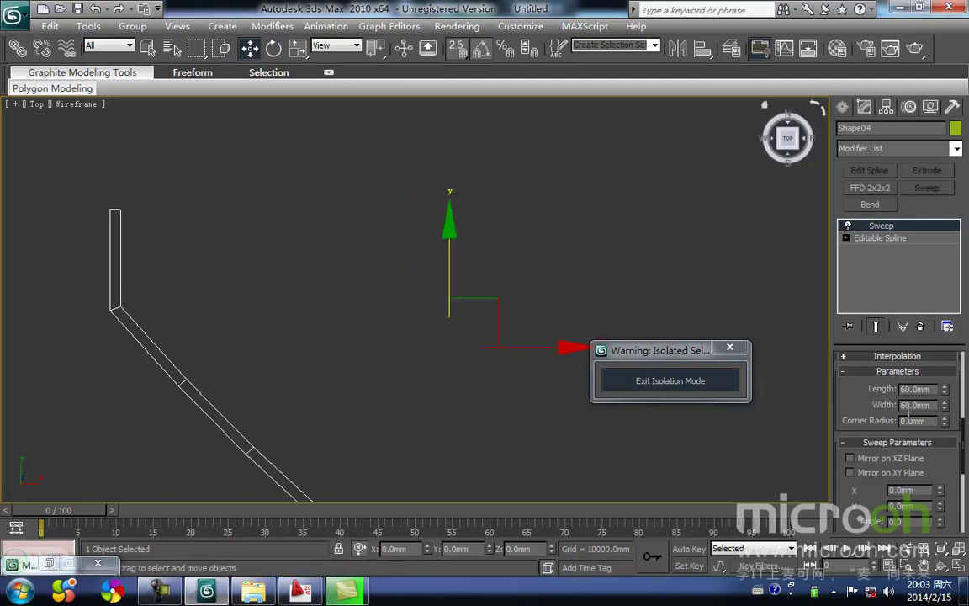
pyautogui.click(920, 326)
pyautogui.click(671, 384)
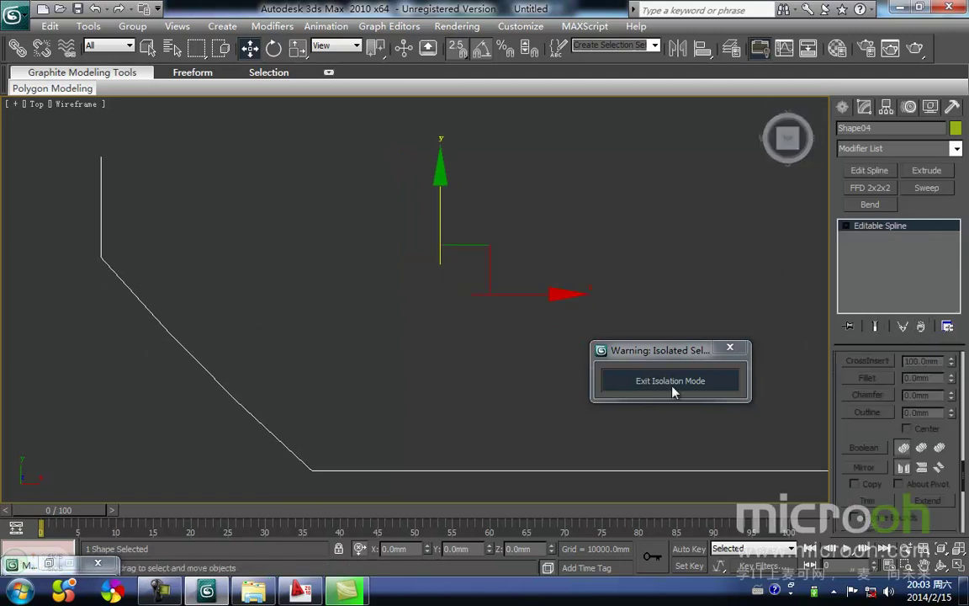
# - Outline the cloned path spline inward so the offset line runs along the posts' centre line
pyautogui.scroll(6, 342, 372)
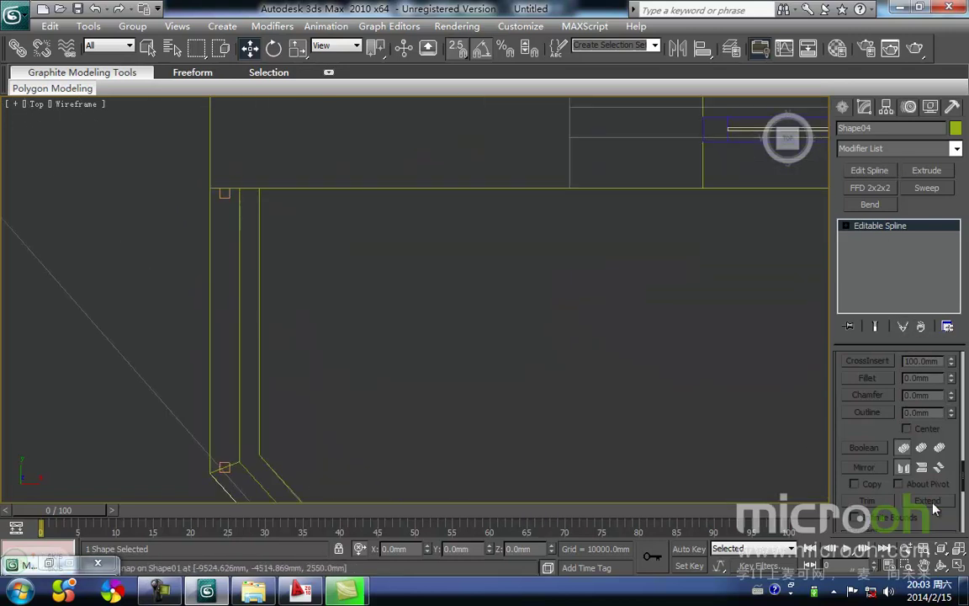
pyautogui.moveTo(964, 477)
pyautogui.mouseDown()
pyautogui.moveTo(965, 525)
pyautogui.moveTo(964, 462)
pyautogui.mouseUp()
pyautogui.press('3')
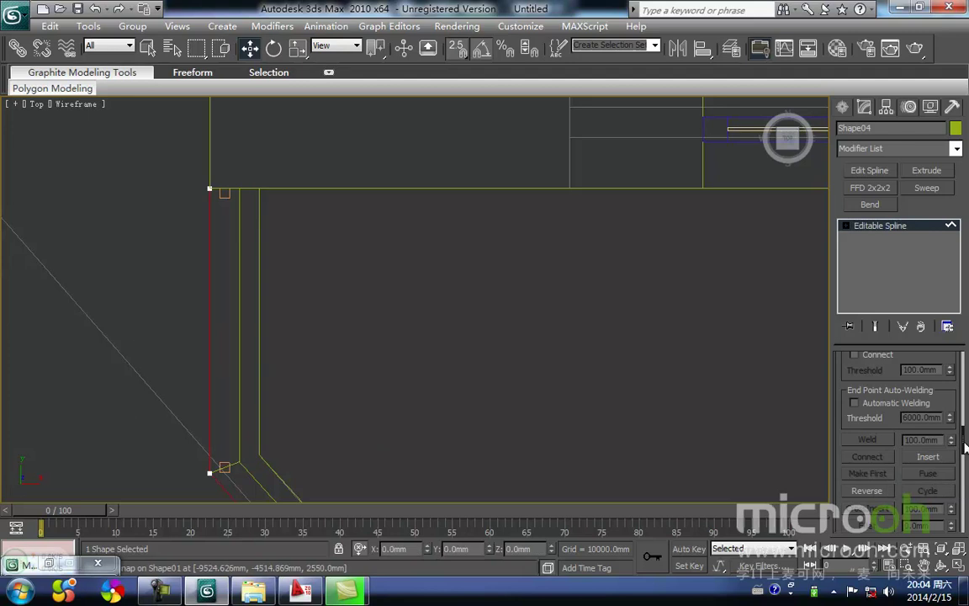
pyautogui.moveTo(963, 445); pyautogui.dragTo(963, 462)
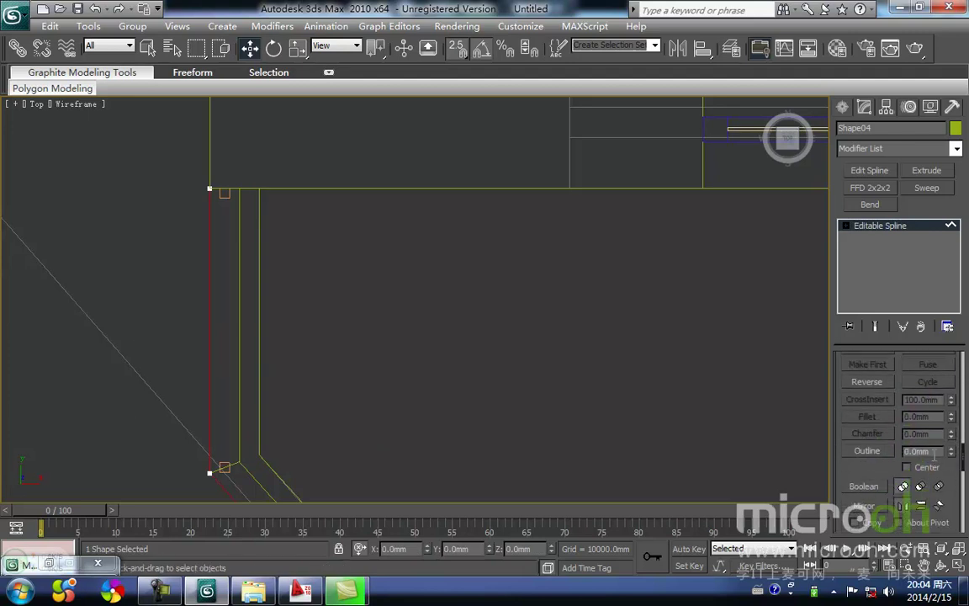
pyautogui.write('50')
pyautogui.press('Return')
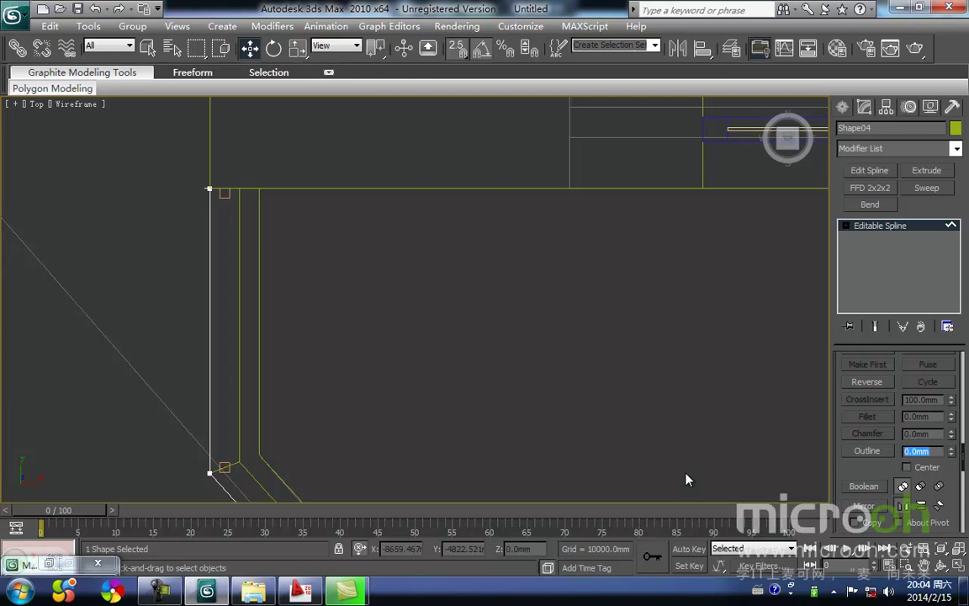
pyautogui.moveTo(633, 375); pyautogui.dragTo(623, 391, button='middle')
pyautogui.hotkey('ctrl', 'z')
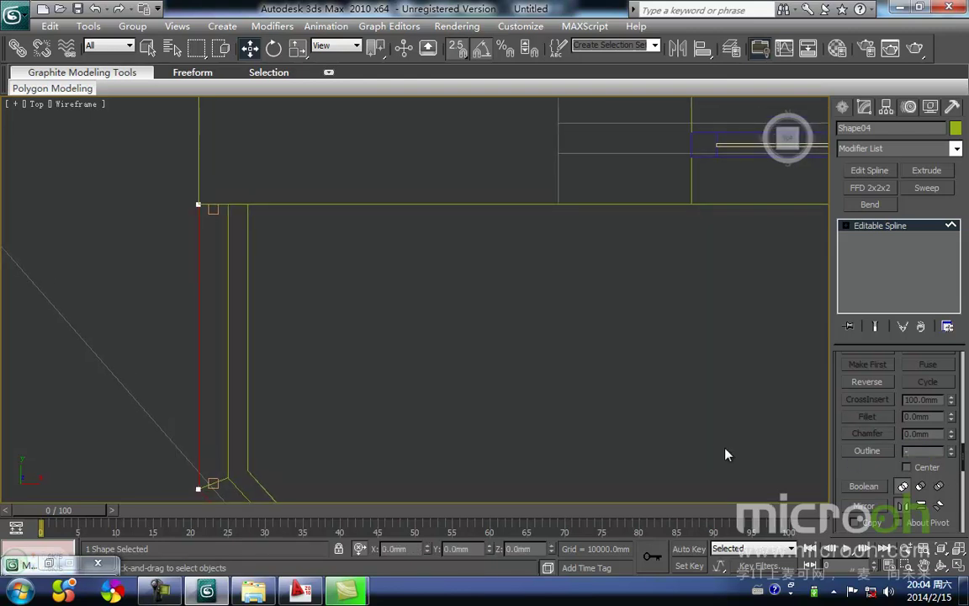
pyautogui.press('Return')
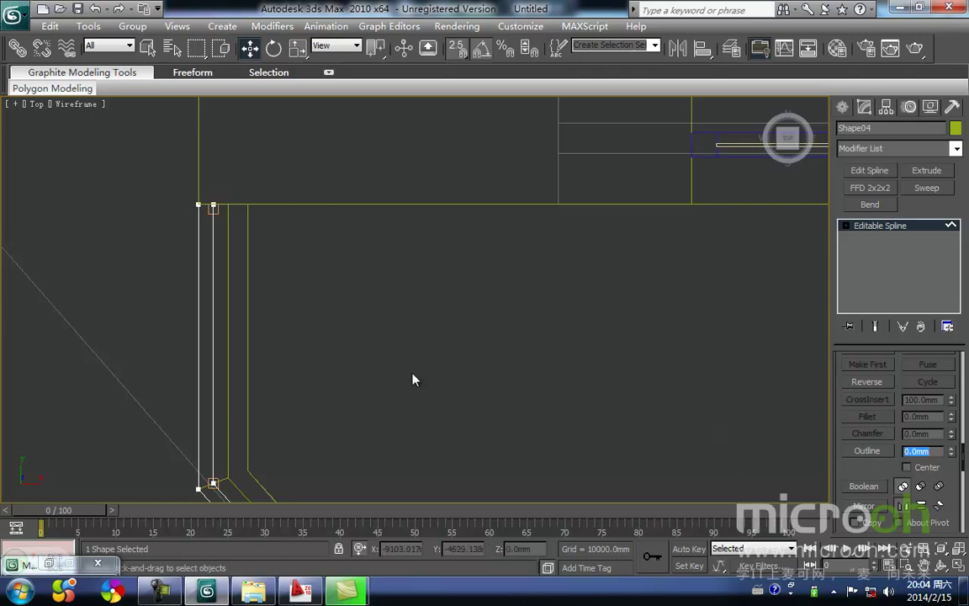
# - Remove the short segment closing the outlined path at its left wall end
pyautogui.moveTo(291, 272); pyautogui.dragTo(320, 368, button='middle')
pyautogui.scroll(2, 320, 367)
pyautogui.scroll(1, 326, 312)
pyautogui.moveTo(52, 288); pyautogui.dragTo(280, 288, button='middle')
pyautogui.click(311, 329)
pyautogui.press('3')
pyautogui.press('2')
# - Delete the short segment closing the outlined path at its right wall end
pyautogui.moveTo(490, 288); pyautogui.dragTo(388, 297, button='middle')
pyautogui.scroll(-4, 255, 281)
pyautogui.moveTo(730, 340); pyautogui.dragTo(179, 309, button='middle')
pyautogui.moveTo(573, 276); pyautogui.dragTo(249, 318, button='middle')
pyautogui.scroll(3, 249, 318)
pyautogui.moveTo(640, 317); pyautogui.dragTo(362, 297, button='middle')
pyautogui.scroll(2, 362, 297)
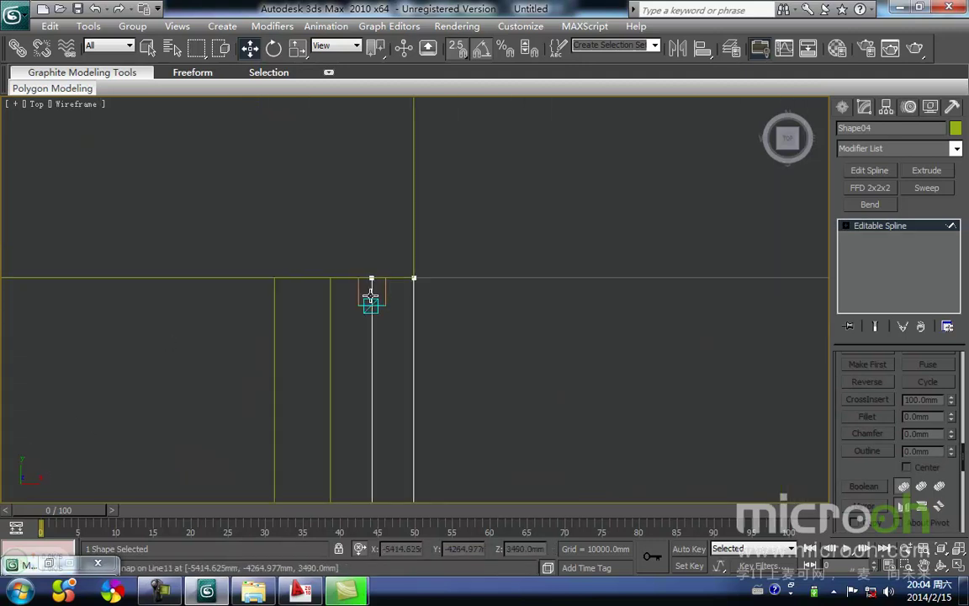
pyautogui.click(393, 277)
pyautogui.press('Delete')
pyautogui.moveTo(414, 329); pyautogui.dragTo(422, 303, button='middle')
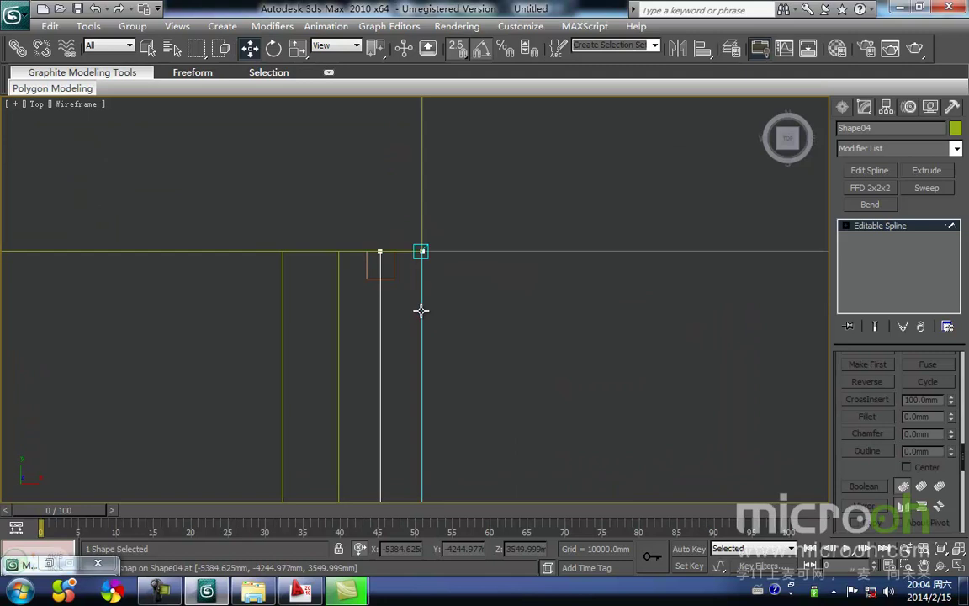
# - Delete the outer spline of the outlined path, keeping only the line through the post centres
pyautogui.press('3')
pyautogui.moveTo(442, 386); pyautogui.dragTo(411, 350)
pyautogui.moveTo(421, 374); pyautogui.dragTo(421, 325, button='middle')
pyautogui.scroll(-2, 422, 331)
pyautogui.press('Delete')
# - Outline the remaining centre-line spline by 10 mm with the Center option enabled
pyautogui.scroll(-5, 422, 326)
pyautogui.keyDown('alt'); pyautogui.moveTo(422, 373); pyautogui.dragTo(456, 324, button='middle'); pyautogui.keyUp('alt')
pyautogui.moveTo(281, 300); pyautogui.dragTo(314, 387, button='middle')
pyautogui.click(336, 304)
pyautogui.press('t')
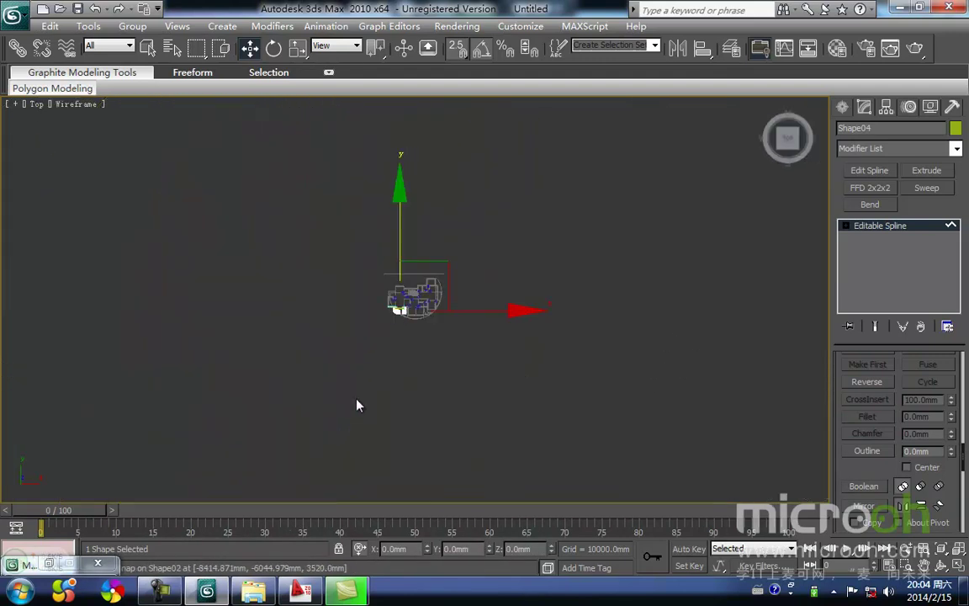
pyautogui.press('z')
pyautogui.click(907, 467)
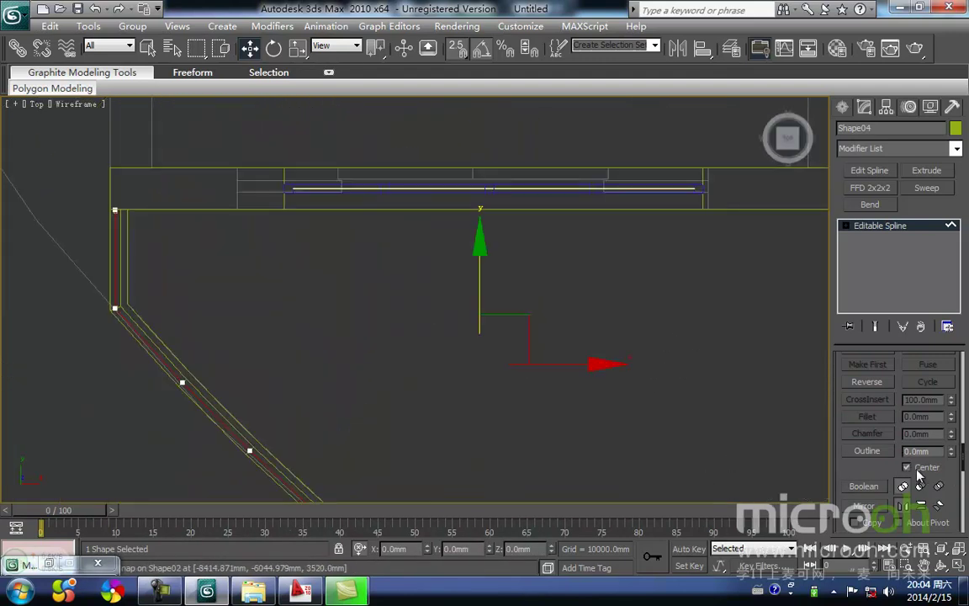
pyautogui.moveTo(237, 198); pyautogui.dragTo(281, 208, button='middle')
pyautogui.scroll(3, 103, 238)
pyautogui.moveTo(121, 230); pyautogui.dragTo(561, 316, button='middle')
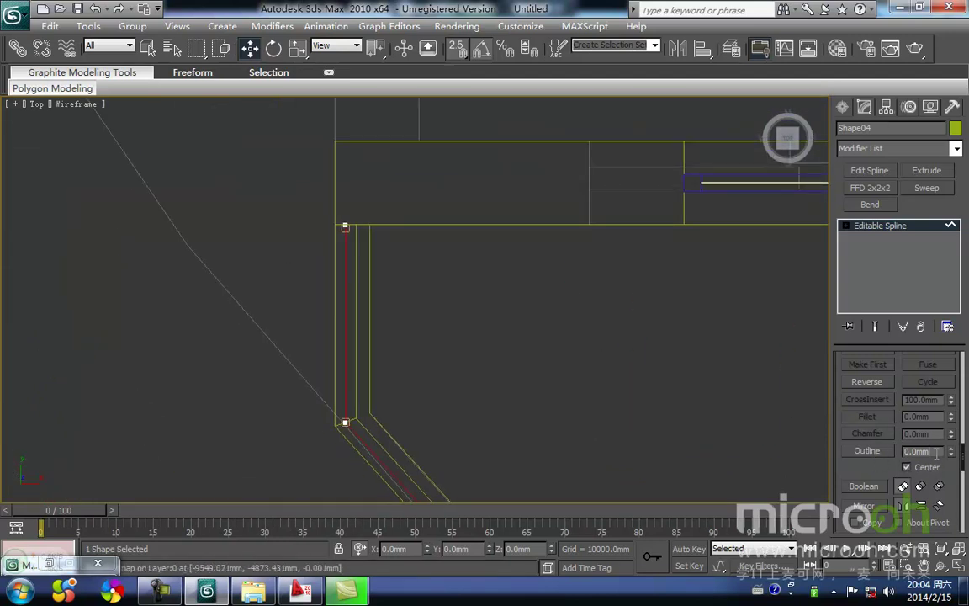
pyautogui.write('10')
pyautogui.press('Return')
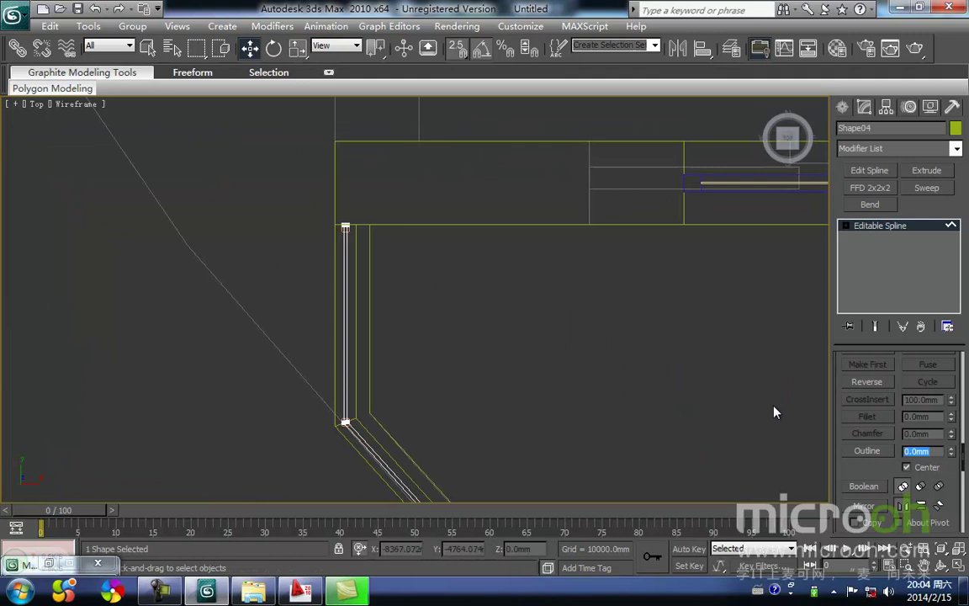
# - Apply an Extrude modifier to the thin outlined profile, working in the front view
pyautogui.scroll(3, 374, 261)
pyautogui.moveTo(385, 241); pyautogui.dragTo(362, 373, button='middle')
pyautogui.press('f')
pyautogui.press('z')
pyautogui.scroll(-2, 362, 373)
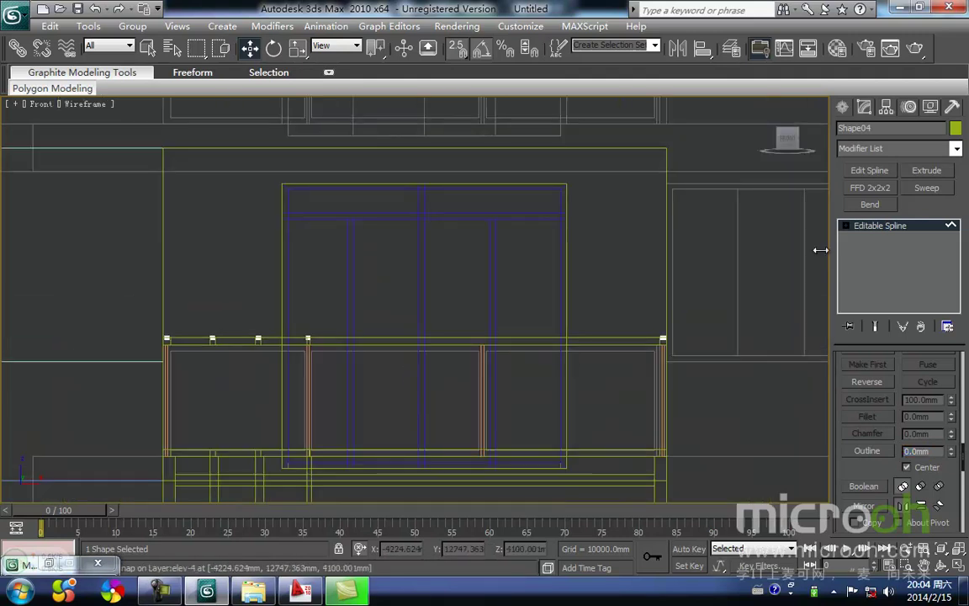
pyautogui.click(931, 173)
# - Move the extruded railing panel down from the top handrail and set its extrusion amount to 800 mm
pyautogui.moveTo(398, 262); pyautogui.dragTo(406, 220, button='middle')
pyautogui.moveTo(402, 298); pyautogui.dragTo(372, 425)
pyautogui.moveTo(195, 301); pyautogui.dragTo(292, 281, button='middle')
pyautogui.scroll(2, 289, 374)
pyautogui.moveTo(335, 393); pyautogui.dragTo(416, 427, button='middle')
pyautogui.moveTo(292, 420); pyautogui.dragTo(293, 322)
pyautogui.moveTo(605, 394); pyautogui.dragTo(346, 377, button='middle')
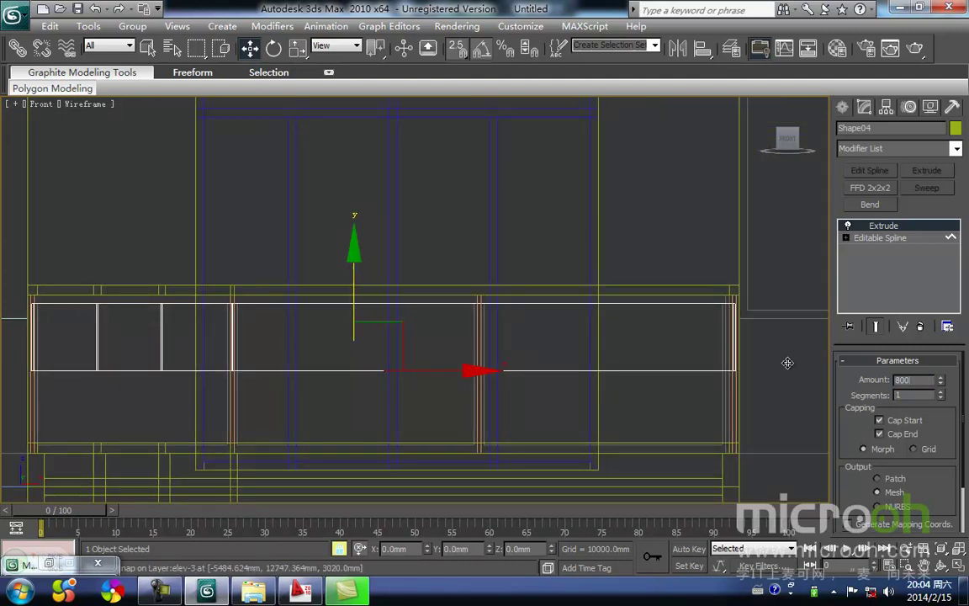
pyautogui.press('Return')
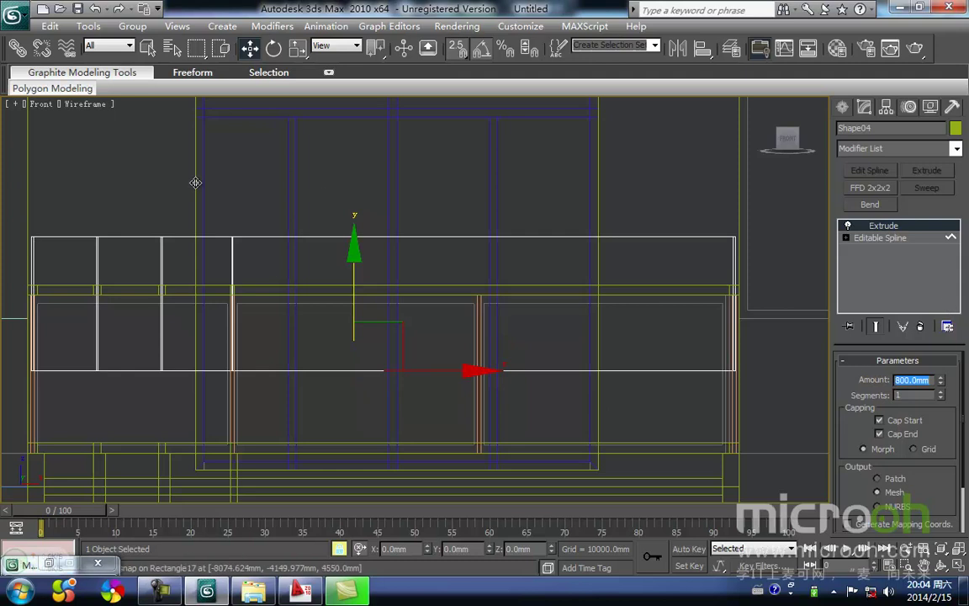
# - Move the infill panel down so its top meets the underside of the handrail, and view the balcony shaded in 3D
pyautogui.moveTo(127, 211); pyautogui.dragTo(329, 218, button='middle')
pyautogui.moveTo(235, 241); pyautogui.dragTo(242, 313)
pyautogui.moveTo(312, 305)
pyautogui.mouseDown(button='middle')
pyautogui.moveTo(277, 294)
pyautogui.moveTo(283, 285)
pyautogui.mouseUp(button='middle')
pyautogui.press('F3')
pyautogui.moveTo(375, 334); pyautogui.dragTo(328, 294, button='middle')
pyautogui.scroll(-2, 328, 294)
pyautogui.keyDown('alt'); pyautogui.moveTo(385, 361); pyautogui.dragTo(276, 249, button='middle'); pyautogui.keyUp('alt')
pyautogui.scroll(-4, 281, 250)
pyautogui.keyDown('alt'); pyautogui.moveTo(455, 357); pyautogui.dragTo(485, 372, button='middle'); pyautogui.keyUp('alt')
pyautogui.moveTo(582, 370); pyautogui.dragTo(458, 360, button='middle')
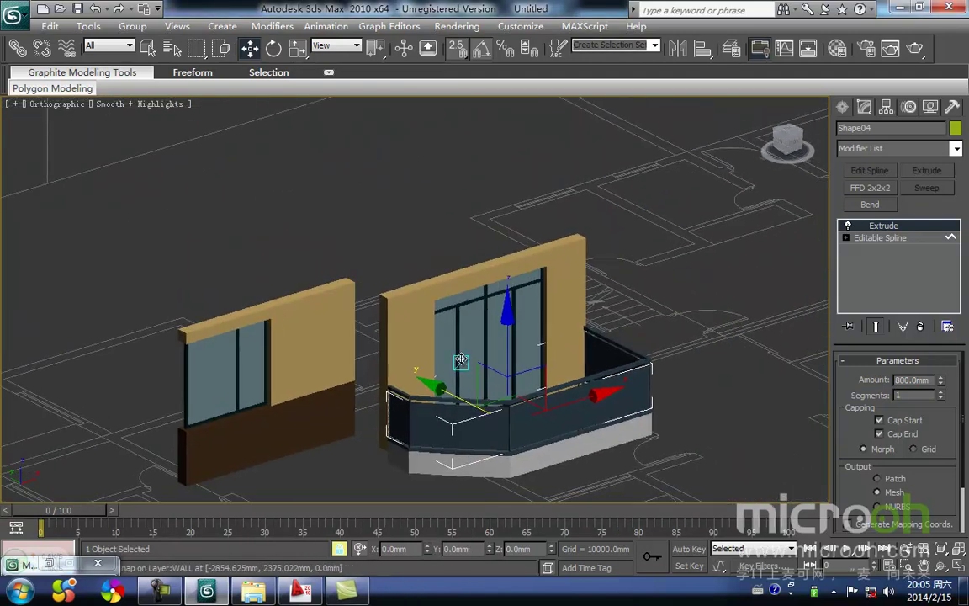
# - Name an unused material slot 阳台玻璃 for the balcony glass
pyautogui.press('m')
pyautogui.click(705, 211)
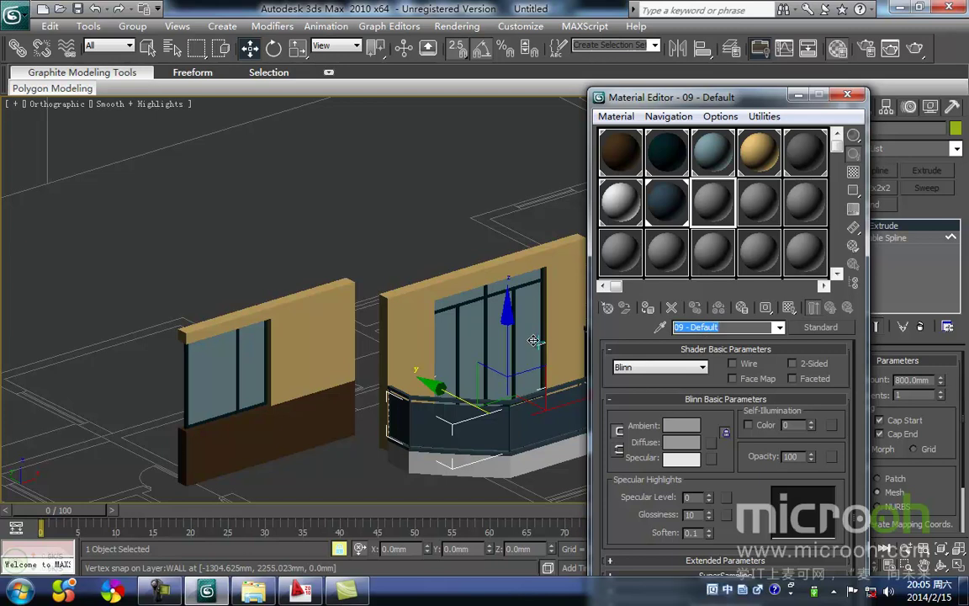
pyautogui.write('yangtai')
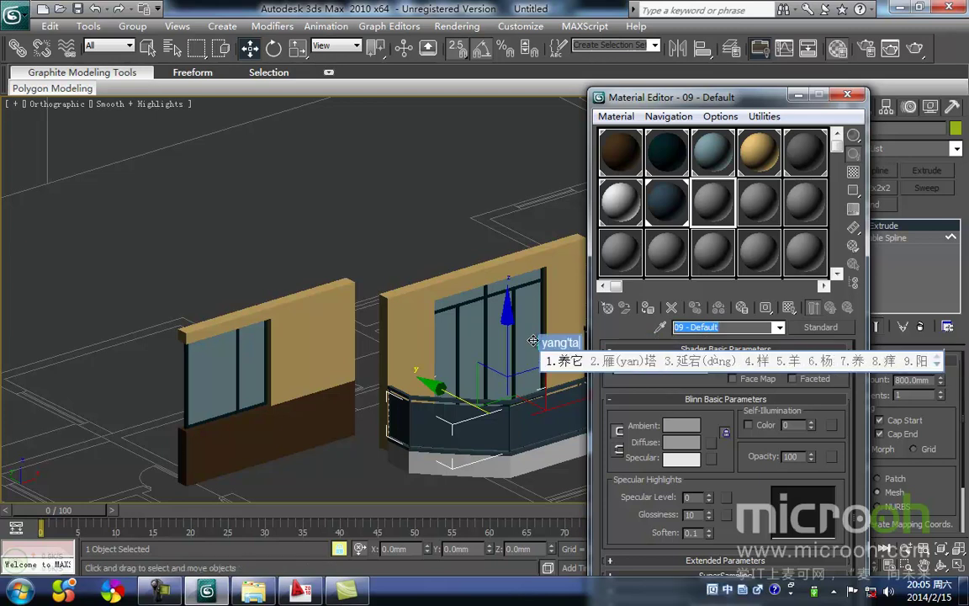
pyautogui.press('space')
pyautogui.write('boli')
pyautogui.press('space')
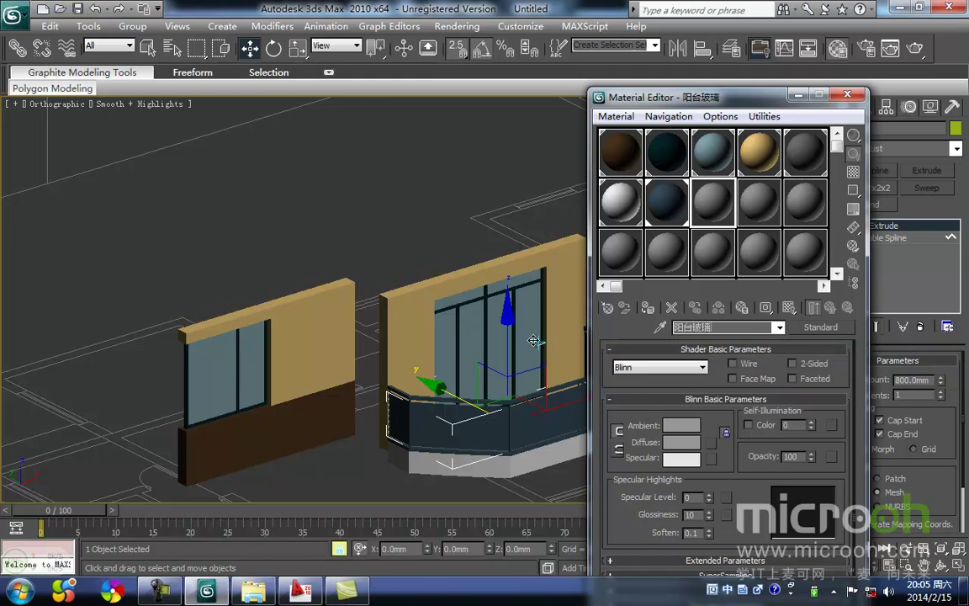
# - Give the 阳台玻璃 material a light blue-green ambient and diffuse colour and assign it to the infill panel
pyautogui.click(682, 424)
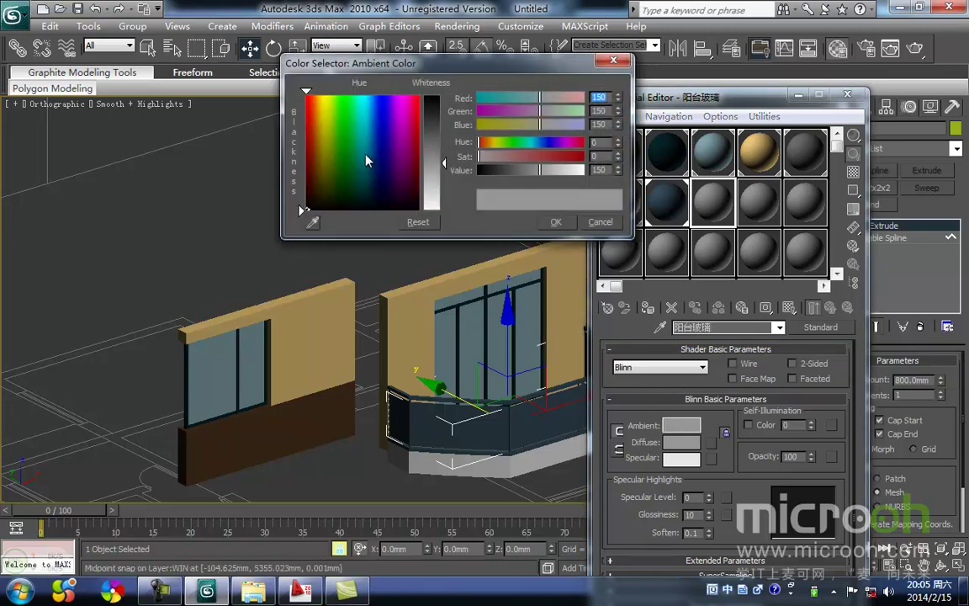
pyautogui.click(366, 171)
pyautogui.moveTo(429, 164); pyautogui.dragTo(440, 149)
pyautogui.click(553, 223)
pyautogui.click(647, 308)
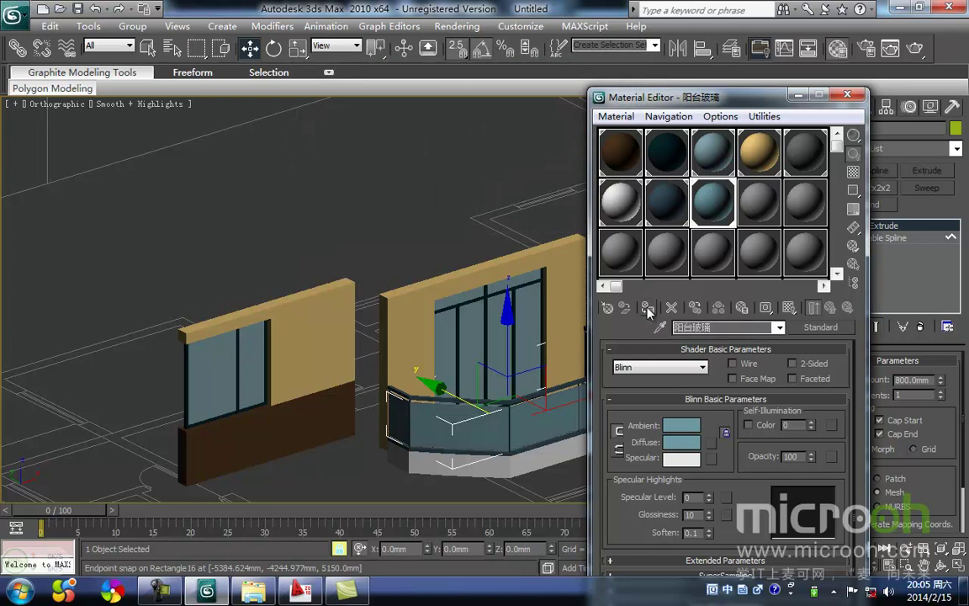
# - Put the material editor away and examine the glass panel's fit with the handrail and posts around the balcony
pyautogui.moveTo(430, 205); pyautogui.dragTo(273, 123, button='middle')
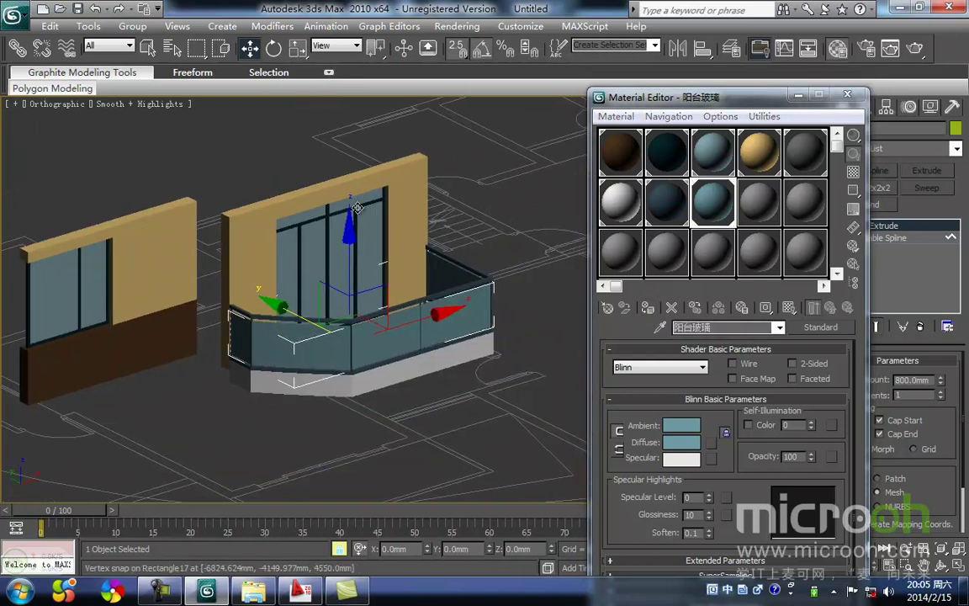
pyautogui.click(517, 272)
pyautogui.scroll(8, 400, 328)
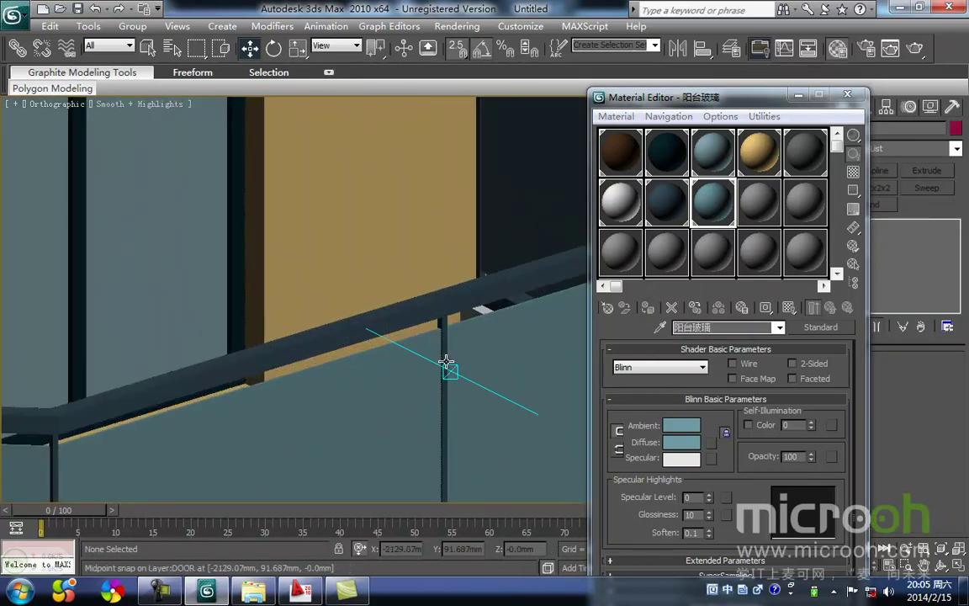
pyautogui.moveTo(445, 338); pyautogui.dragTo(428, 354, button='middle')
pyautogui.scroll(-5, 428, 354)
pyautogui.scroll(-3, 303, 230)
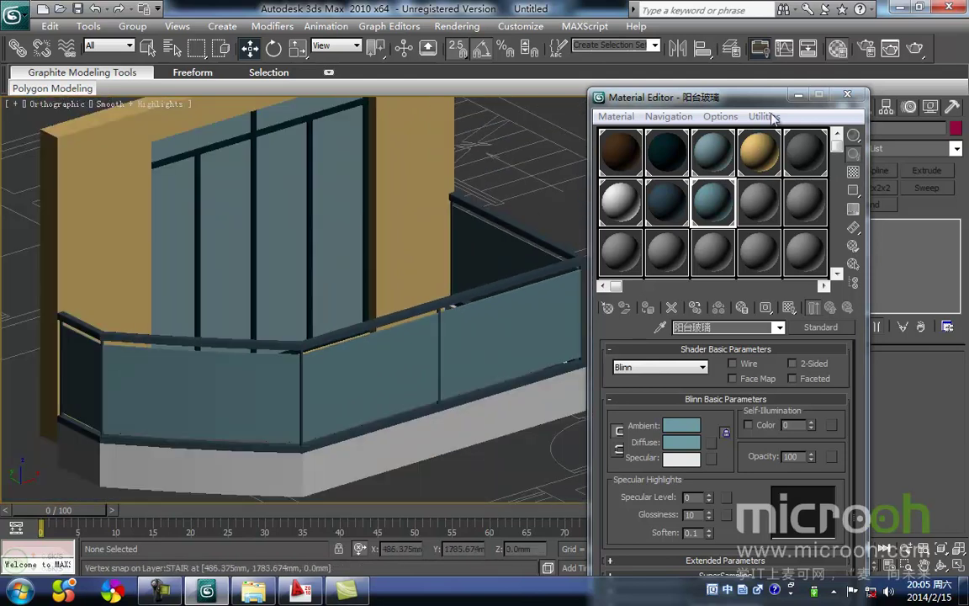
pyautogui.click(798, 103)
pyautogui.moveTo(638, 319); pyautogui.dragTo(582, 328, button='middle')
pyautogui.scroll(-4, 575, 370)
pyautogui.keyDown('alt'); pyautogui.moveTo(571, 377); pyautogui.dragTo(448, 389, button='middle'); pyautogui.keyUp('alt')
pyautogui.moveTo(410, 305); pyautogui.dragTo(525, 476, button='middle')
pyautogui.keyDown('alt'); pyautogui.moveTo(475, 379); pyautogui.dragTo(582, 365, button='middle'); pyautogui.keyUp('alt')
pyautogui.moveTo(677, 301); pyautogui.dragTo(439, 367, button='middle')
pyautogui.scroll(2, 479, 377)
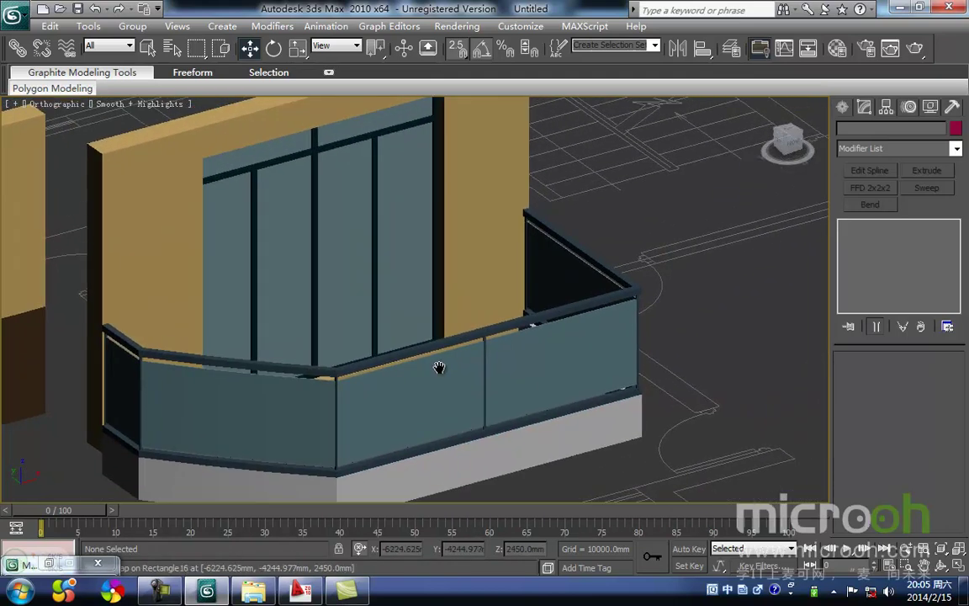
pyautogui.scroll(-1, 444, 366)
pyautogui.scroll(-2, 445, 367)
pyautogui.keyDown('alt'); pyautogui.moveTo(472, 398); pyautogui.dragTo(401, 415, button='middle'); pyautogui.keyUp('alt')
# - In the front wireframe view, draw a rectangle about 300 by 1760 mm above the three-pane window beside the balcony wall
pyautogui.press('f')
pyautogui.press('z')
pyautogui.hotkey('ctrl', 'space')
pyautogui.press('f')
pyautogui.press('z')
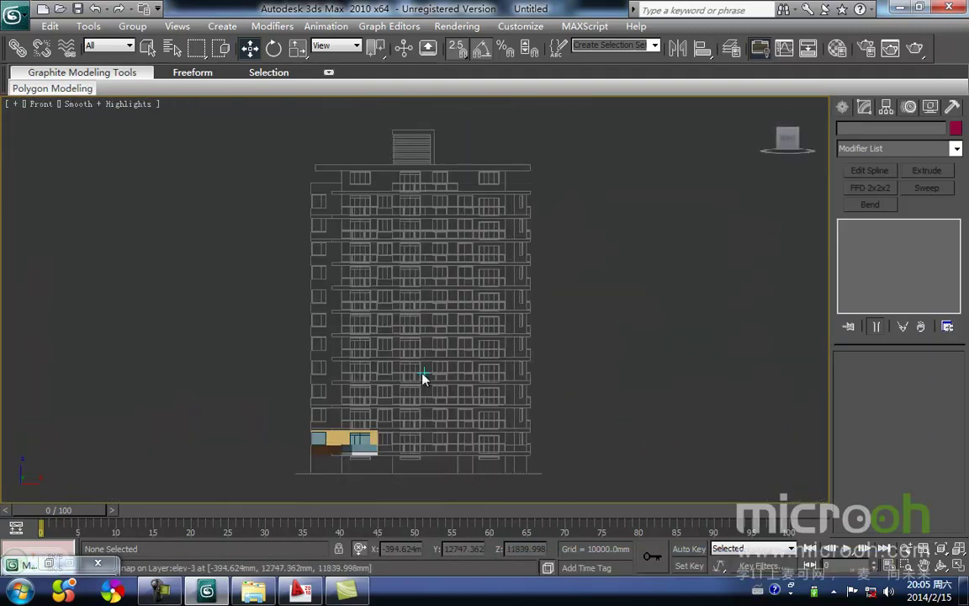
pyautogui.moveTo(424, 380); pyautogui.dragTo(473, 237, button='middle')
pyautogui.scroll(5, 446, 313)
pyautogui.moveTo(525, 313); pyautogui.dragTo(563, 351, button='middle')
pyautogui.scroll(1, 453, 326)
pyautogui.press('F3')
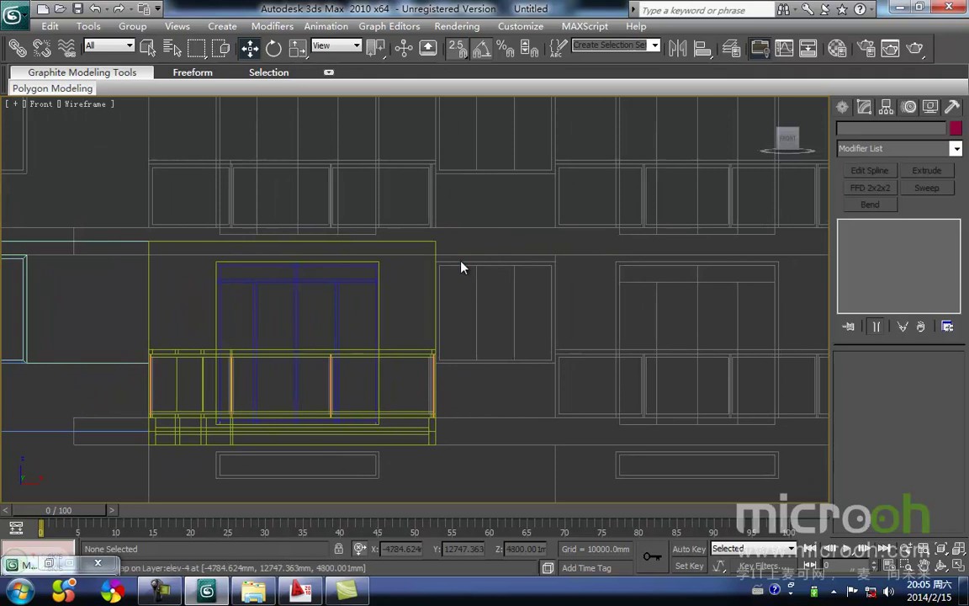
pyautogui.click(843, 107)
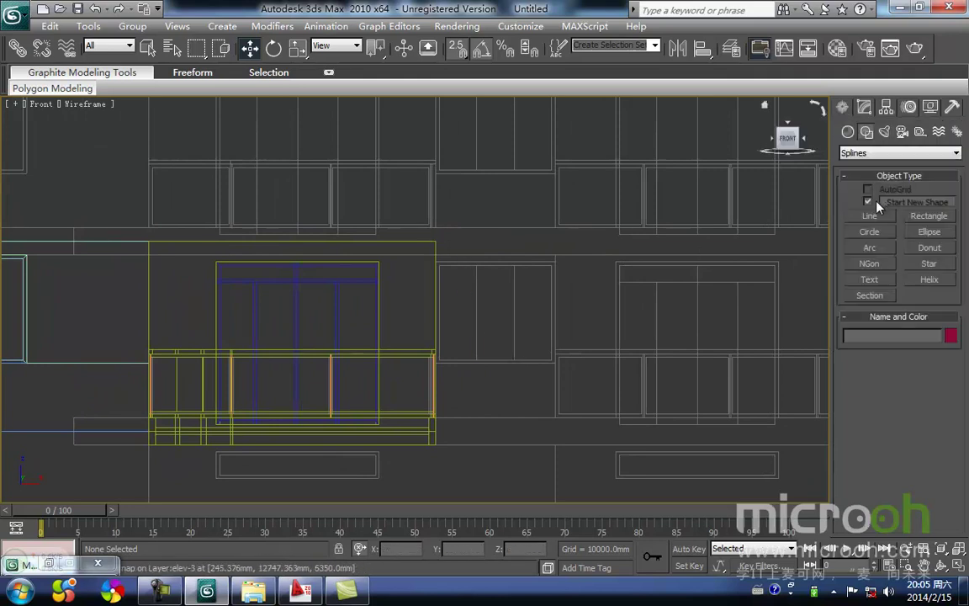
pyautogui.click(915, 217)
pyautogui.moveTo(533, 328); pyautogui.dragTo(527, 311, button='middle')
pyautogui.moveTo(564, 246); pyautogui.dragTo(540, 335, button='middle')
pyautogui.scroll(4, 549, 280)
pyautogui.moveTo(669, 316); pyautogui.dragTo(664, 304, button='middle')
pyautogui.moveTo(642, 299); pyautogui.dragTo(404, 258)
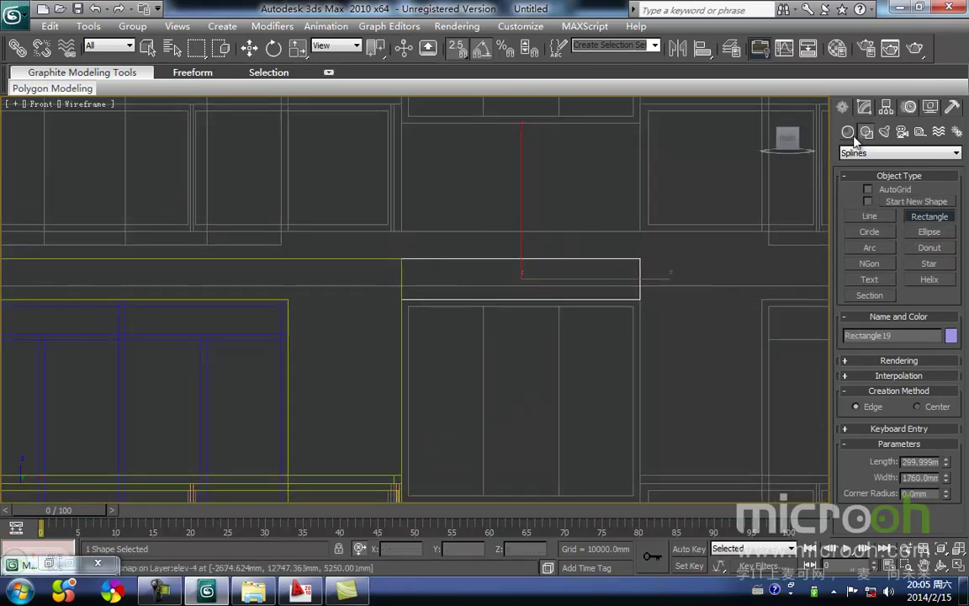
# - Add a rectangle about 1000 by 1760 mm below the same window as part of the same shape
pyautogui.moveTo(383, 441); pyautogui.dragTo(382, 262, button='middle')
pyautogui.moveTo(566, 400); pyautogui.dragTo(555, 348, button='middle')
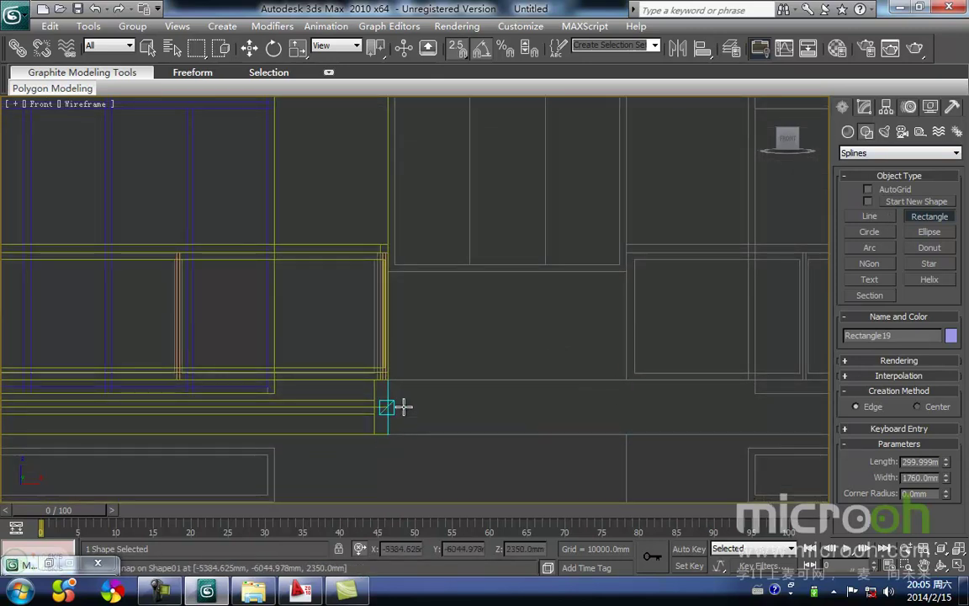
pyautogui.moveTo(404, 407); pyautogui.dragTo(626, 273)
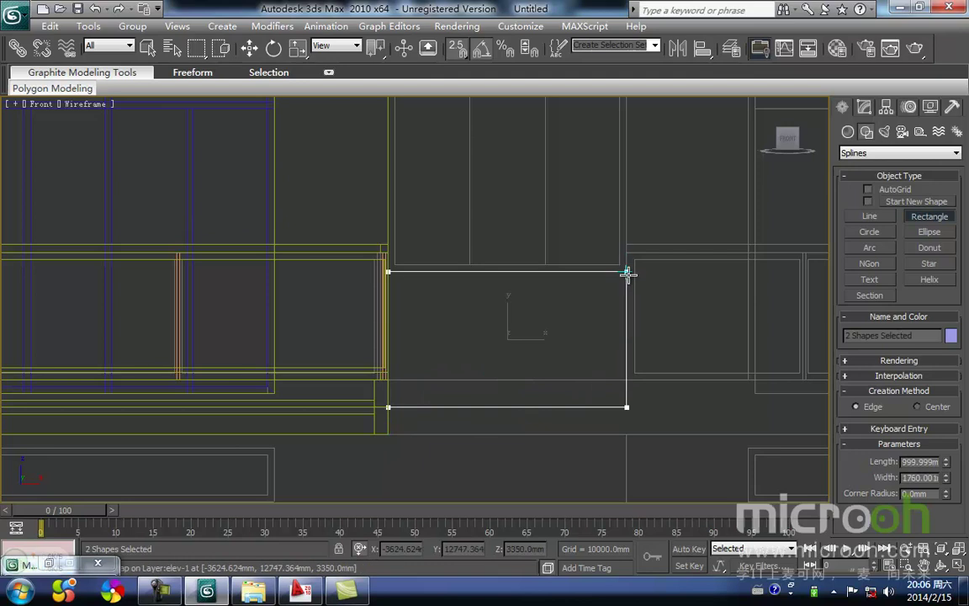
pyautogui.moveTo(496, 351); pyautogui.dragTo(543, 327, button='middle')
pyautogui.scroll(-2, 542, 326)
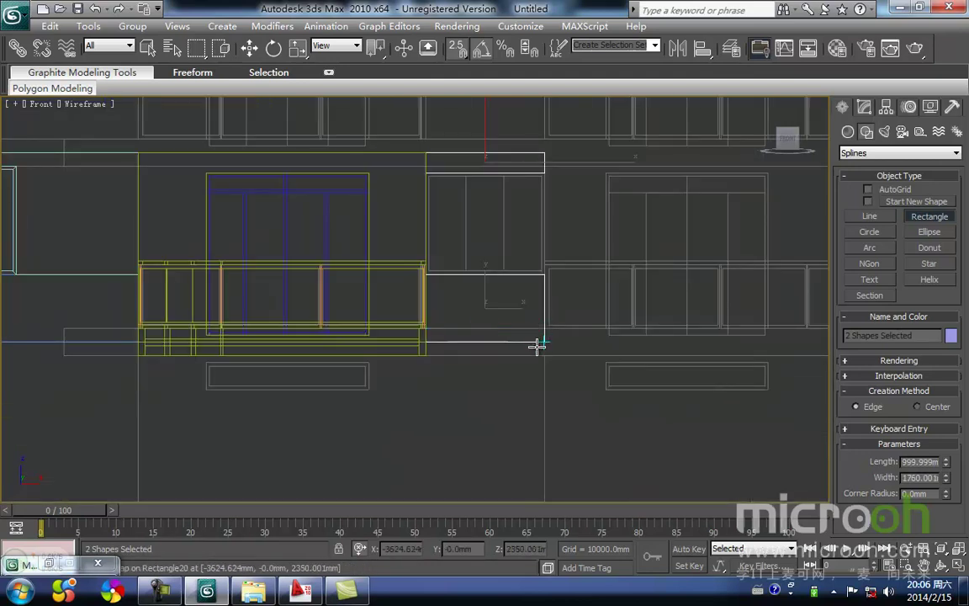
pyautogui.rightClick(578, 395)
pyautogui.click(579, 398)
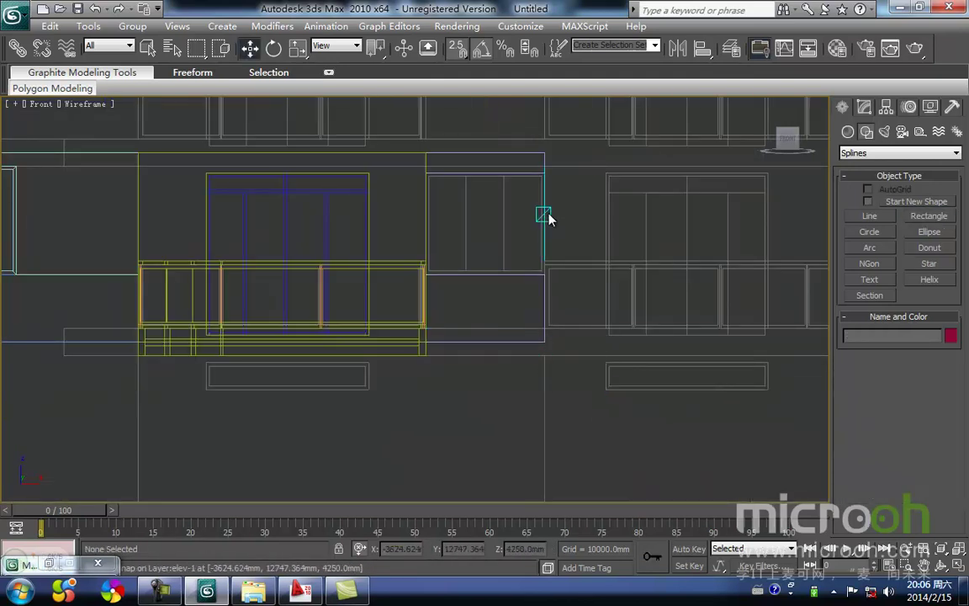
# - Extrude the two-rectangle wall shape by 240 mm
pyautogui.click(544, 313)
pyautogui.click(870, 109)
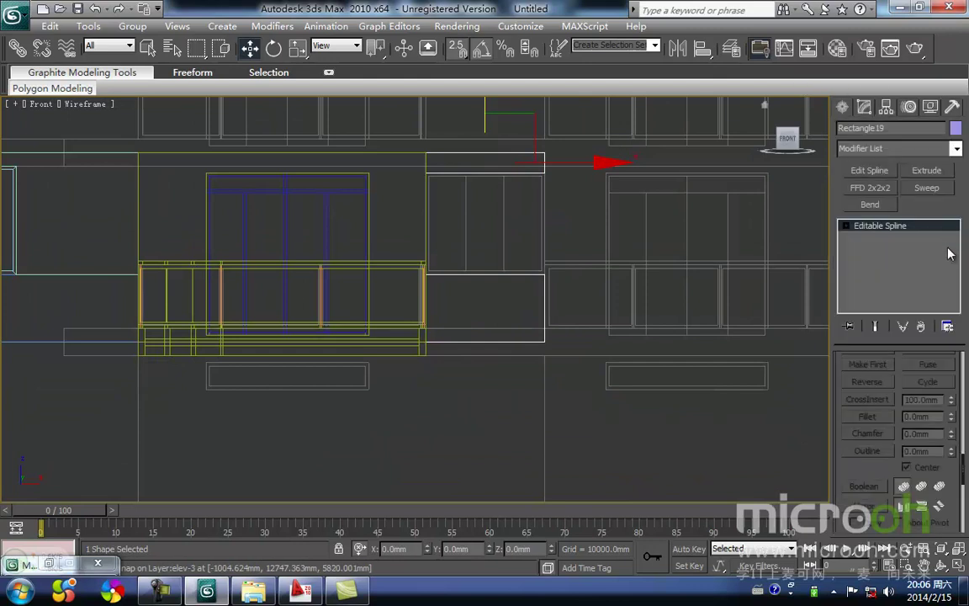
pyautogui.click(927, 170)
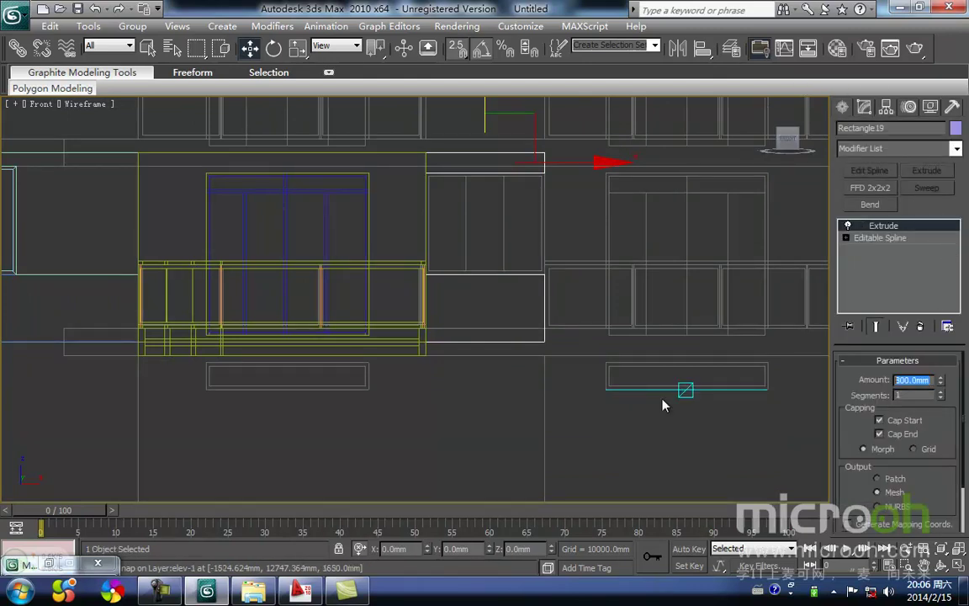
pyautogui.click(595, 427)
# - In the top view, move the extruded wall and snap it onto its wall position in the floor plan
pyautogui.click(544, 312)
pyautogui.moveTo(492, 238); pyautogui.dragTo(469, 314, button='middle')
pyautogui.press('t')
pyautogui.scroll(-8, 469, 320)
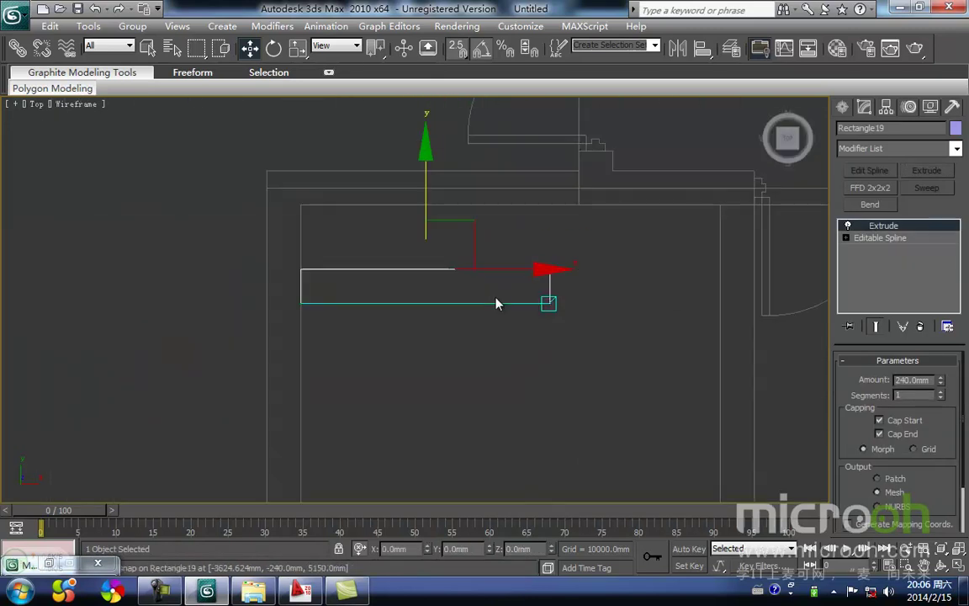
pyautogui.press('space')
pyautogui.moveTo(427, 183); pyautogui.dragTo(407, 322)
pyautogui.scroll(2, 407, 321)
pyautogui.moveTo(389, 392); pyautogui.dragTo(409, 323, button='middle')
pyautogui.moveTo(386, 343); pyautogui.dragTo(385, 369)
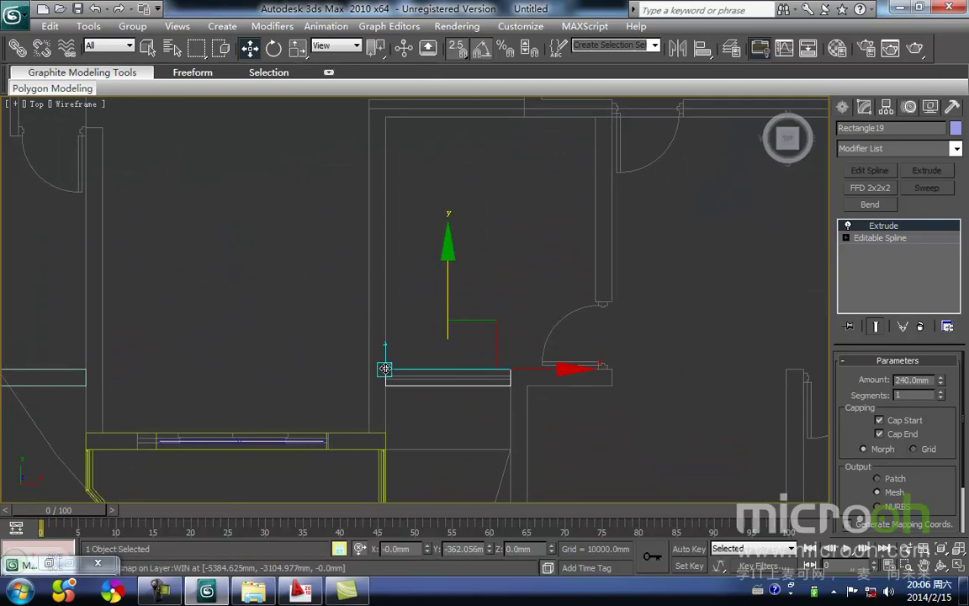
# - In the front view, clone the existing two-pane window's frame and glass once into the opening between the new wall pieces
pyautogui.moveTo(428, 349); pyautogui.dragTo(411, 372, button='middle')
pyautogui.press('f')
pyautogui.press('z')
pyautogui.scroll(-2, 512, 295)
pyautogui.press('space')
pyautogui.click(573, 283)
pyautogui.moveTo(306, 288); pyautogui.dragTo(648, 326, button='middle')
pyautogui.moveTo(229, 287); pyautogui.dragTo(358, 294, button='middle')
pyautogui.moveTo(281, 335); pyautogui.dragTo(116, 297)
pyautogui.scroll(-2, 82, 276)
pyautogui.keyDown('shift'); pyautogui.moveTo(264, 272); pyautogui.dragTo(738, 324); pyautogui.keyUp('shift')
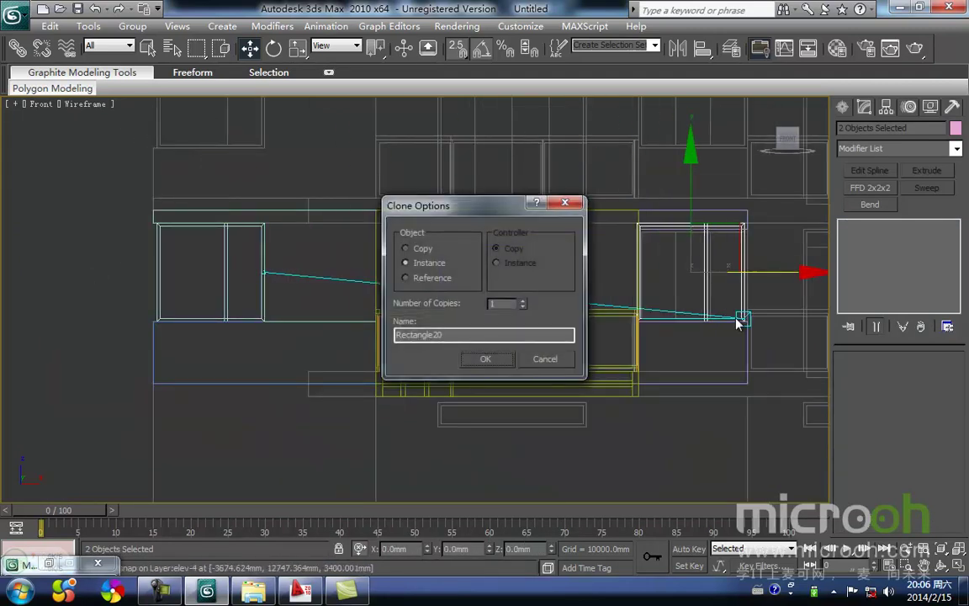
pyautogui.click(484, 359)
# - Snap the cloned window against the opening's right edge and sill
pyautogui.moveTo(670, 310); pyautogui.dragTo(371, 372, button='middle')
pyautogui.scroll(3, 412, 302)
pyautogui.moveTo(489, 333); pyautogui.dragTo(372, 370, button='middle')
pyautogui.press('space')
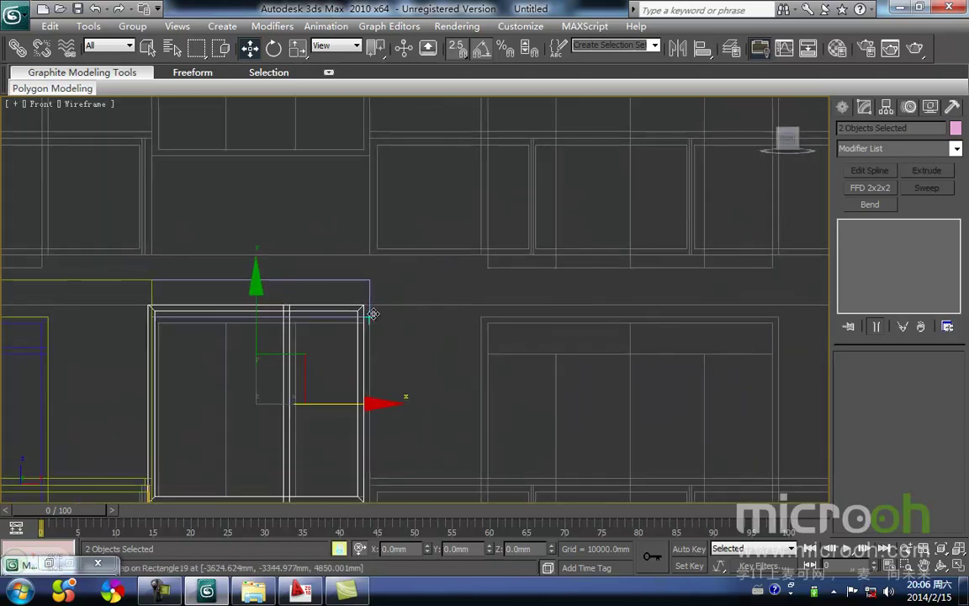
pyautogui.moveTo(363, 306); pyautogui.dragTo(375, 312)
pyautogui.moveTo(386, 325); pyautogui.dragTo(404, 285, button='middle')
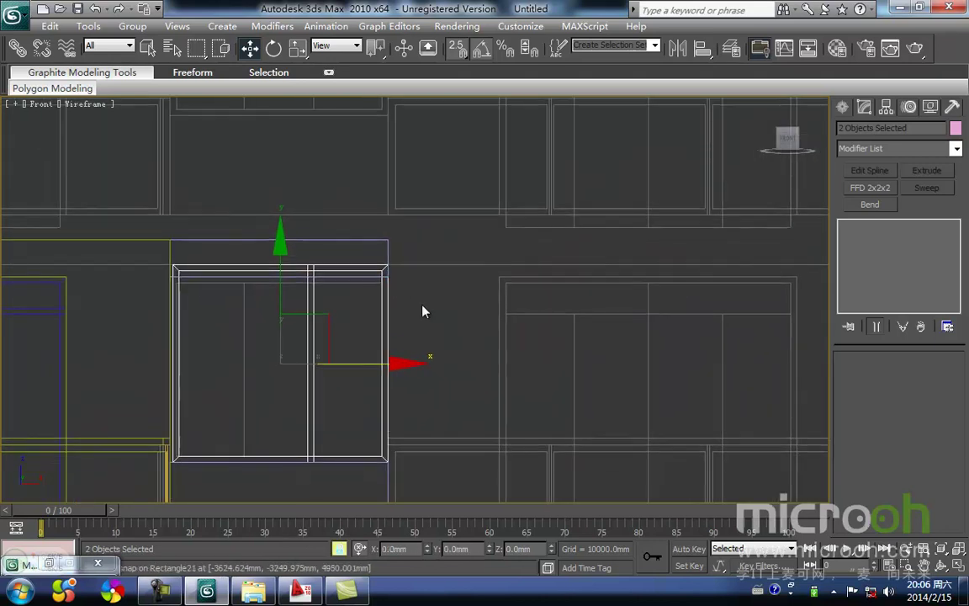
pyautogui.press('space')
pyautogui.click(405, 287)
# - Edit the cloned frame's spline vertices, lowering the top row to the underside of the upper wall piece
pyautogui.click(381, 337)
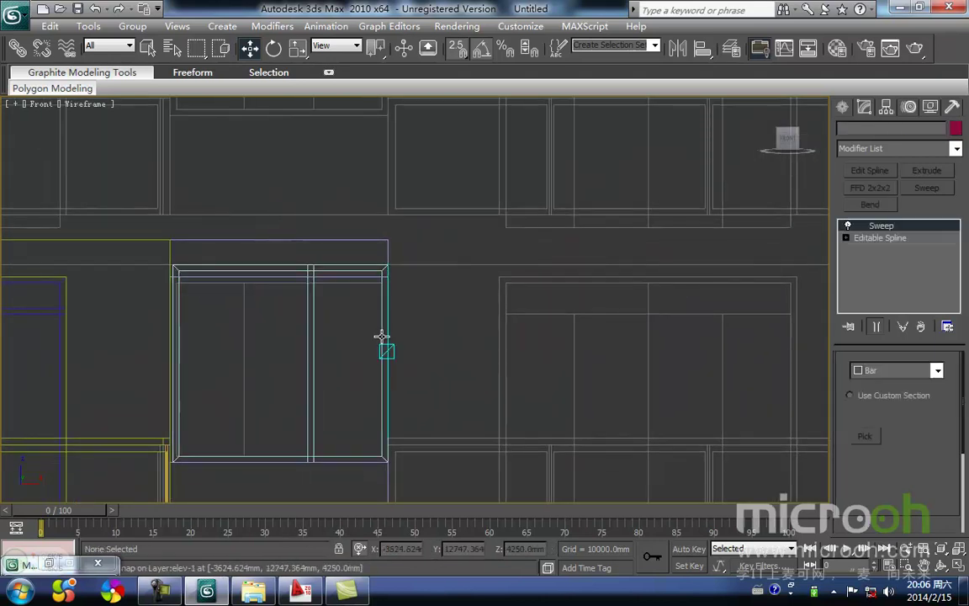
pyautogui.click(846, 237)
pyautogui.click(873, 250)
pyautogui.moveTo(382, 314); pyautogui.dragTo(433, 337, button='middle')
pyautogui.moveTo(492, 316); pyautogui.dragTo(188, 265)
pyautogui.press('space')
pyautogui.moveTo(444, 233); pyautogui.dragTo(446, 256)
pyautogui.moveTo(440, 320); pyautogui.dragTo(442, 301)
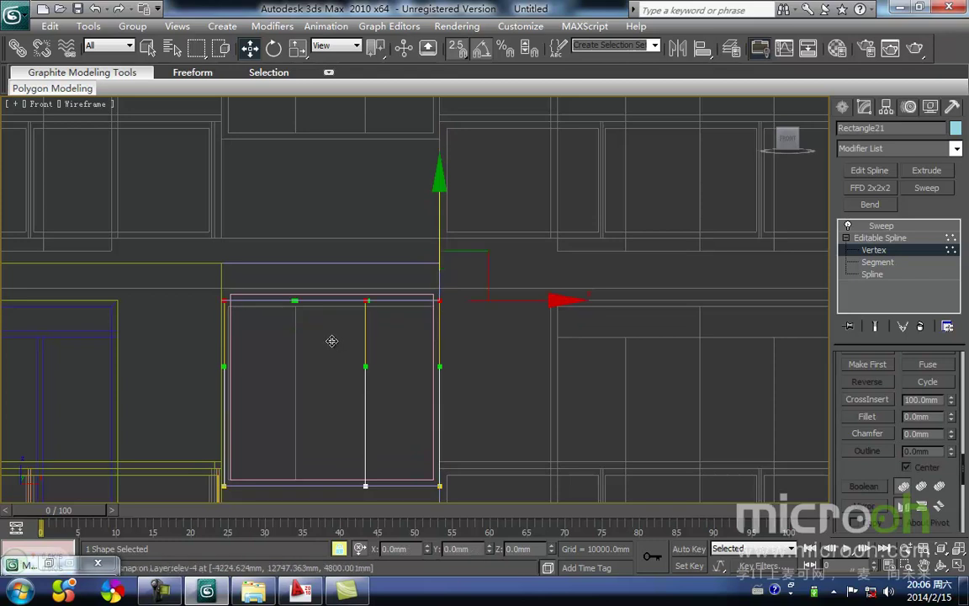
pyautogui.press('space')
# - Move the frame's left vertices onto the opening's left edge so the frame fills the full width
pyautogui.moveTo(335, 340); pyautogui.dragTo(367, 306, button='middle')
pyautogui.moveTo(274, 472); pyautogui.dragTo(200, 195)
pyautogui.press('space')
pyautogui.moveTo(294, 361); pyautogui.dragTo(343, 252, button='middle')
pyautogui.scroll(3, 336, 267)
pyautogui.moveTo(311, 341); pyautogui.dragTo(366, 318, button='middle')
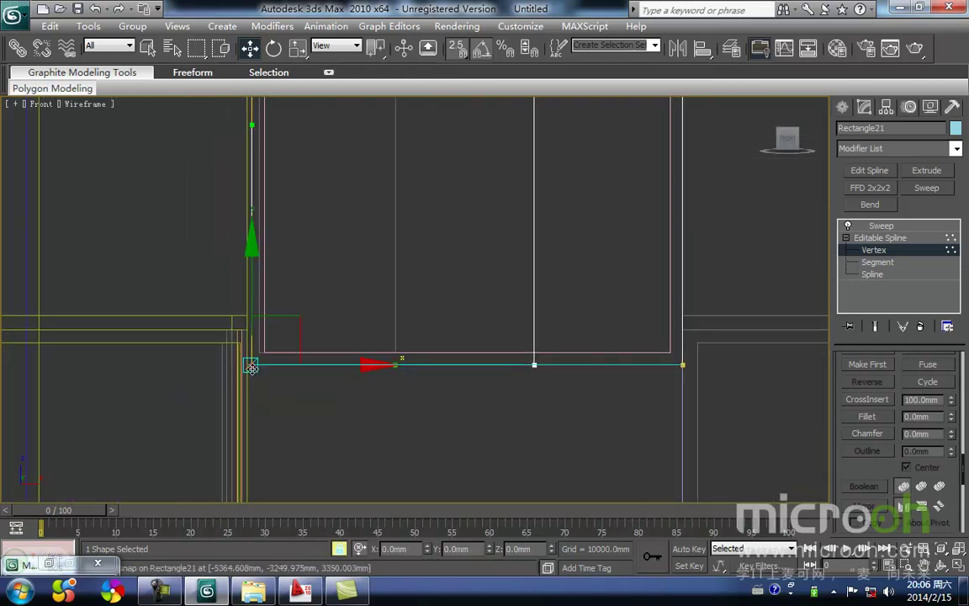
pyautogui.moveTo(239, 367); pyautogui.dragTo(240, 367)
pyautogui.press('space')
pyautogui.click(389, 425)
pyautogui.moveTo(405, 343); pyautogui.dragTo(349, 422, button='middle')
pyautogui.scroll(-2, 350, 420)
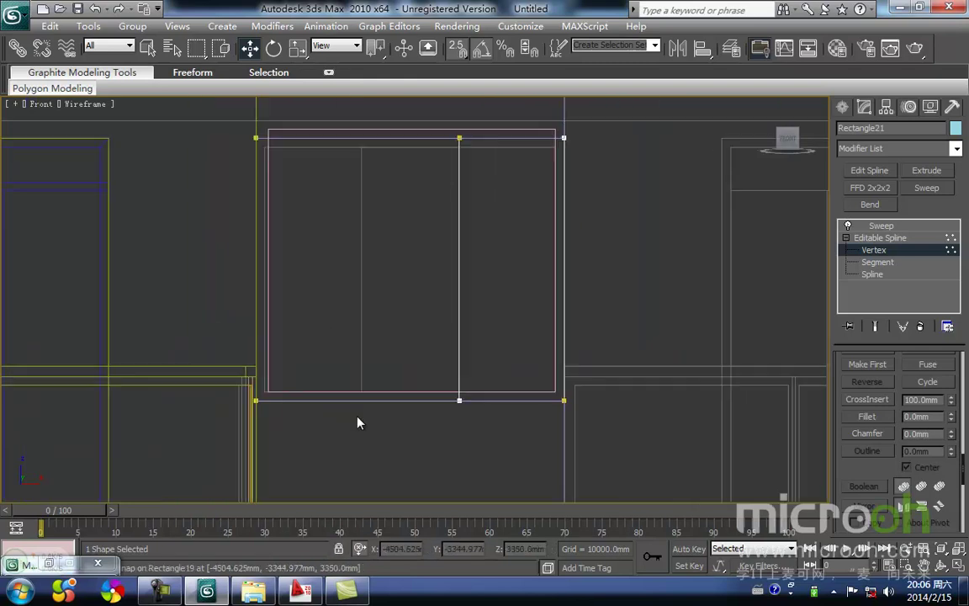
# - Copy the frame's mullion spline to the other division line in the elevation, and return to the Sweep level
pyautogui.press('3')
pyautogui.click(460, 313)
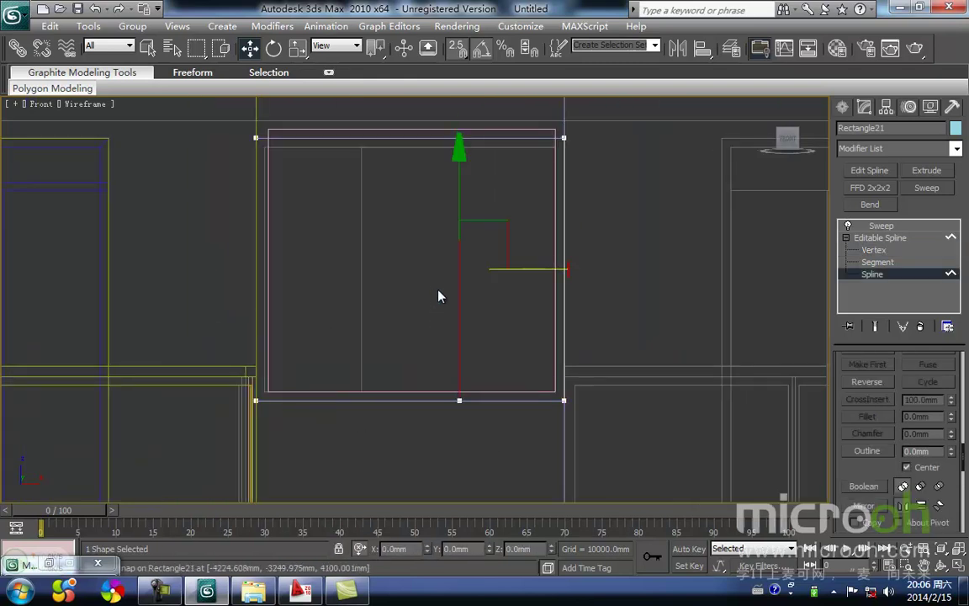
pyautogui.keyDown('shift'); pyautogui.moveTo(459, 410); pyautogui.dragTo(361, 399); pyautogui.keyUp('shift')
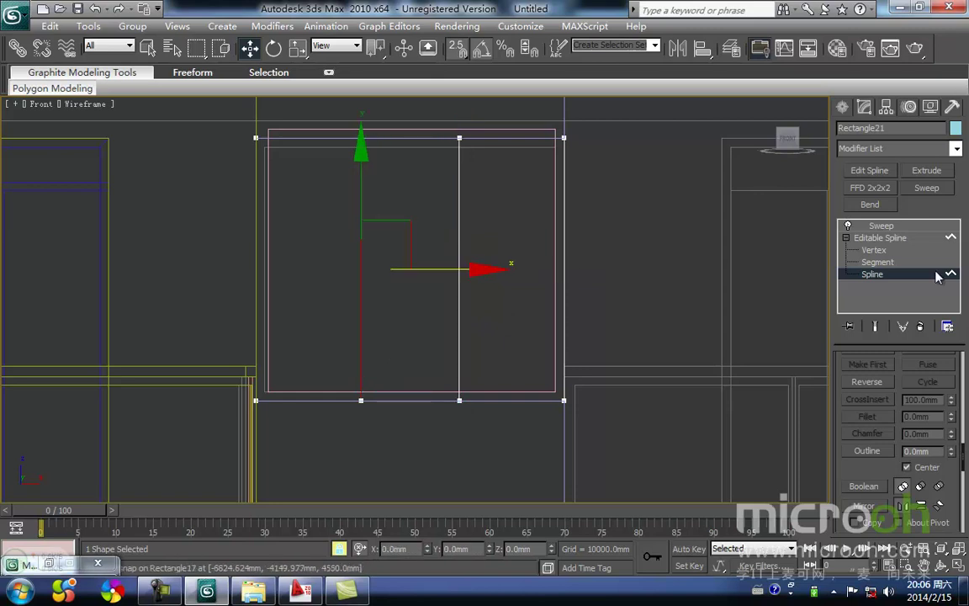
pyautogui.click(908, 278)
pyautogui.click(894, 226)
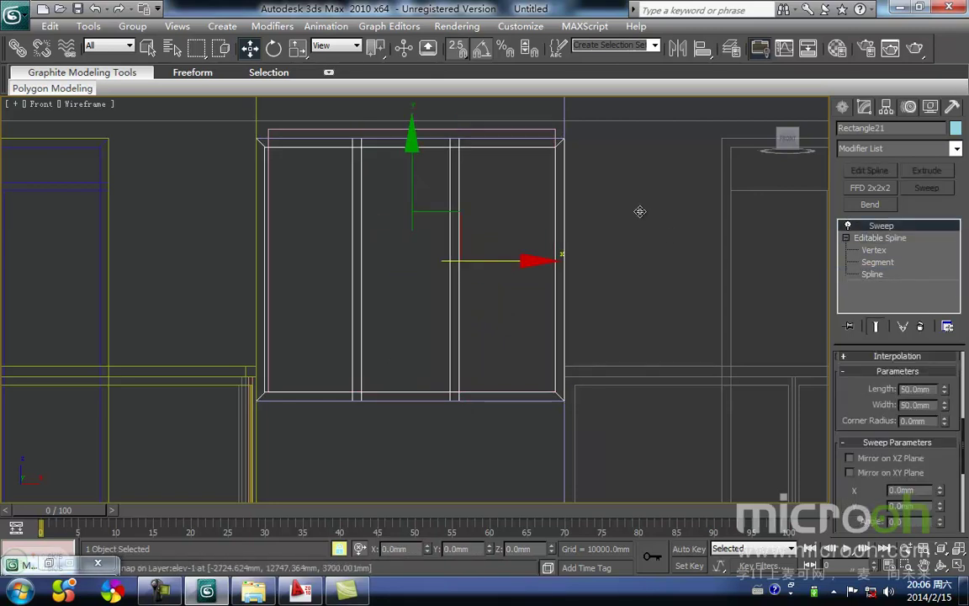
# - Add an Edit Spline modifier beneath the window glass's Extrude and lower its top vertices to the frame's inner top edge
pyautogui.moveTo(648, 212); pyautogui.dragTo(637, 265, button='middle')
pyautogui.click(537, 183)
pyautogui.moveTo(534, 191); pyautogui.dragTo(535, 182, button='middle')
pyautogui.click(875, 238)
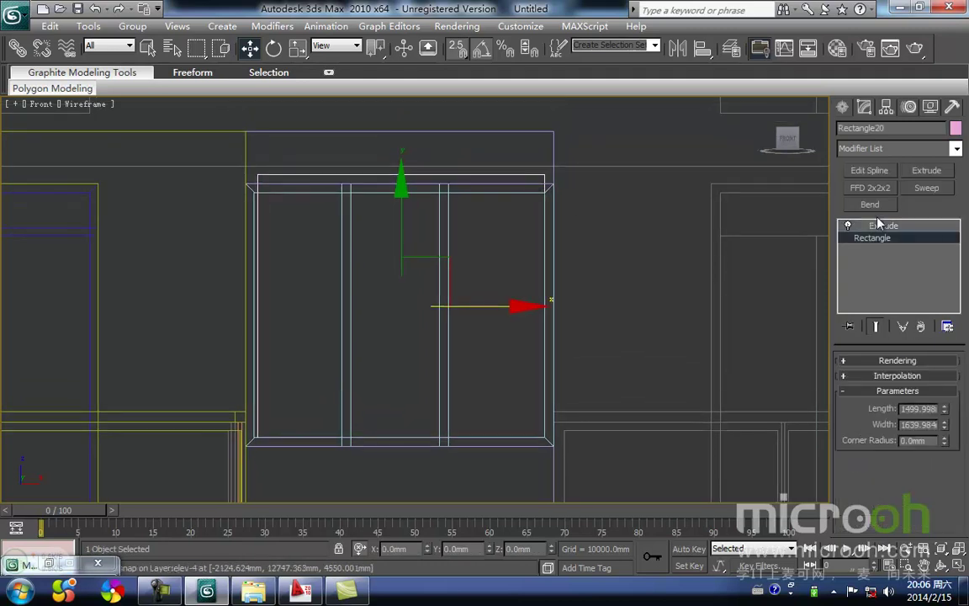
pyautogui.click(875, 170)
pyautogui.click(879, 382)
pyautogui.moveTo(638, 235); pyautogui.dragTo(189, 124)
pyautogui.moveTo(327, 245); pyautogui.dragTo(323, 292, button='middle')
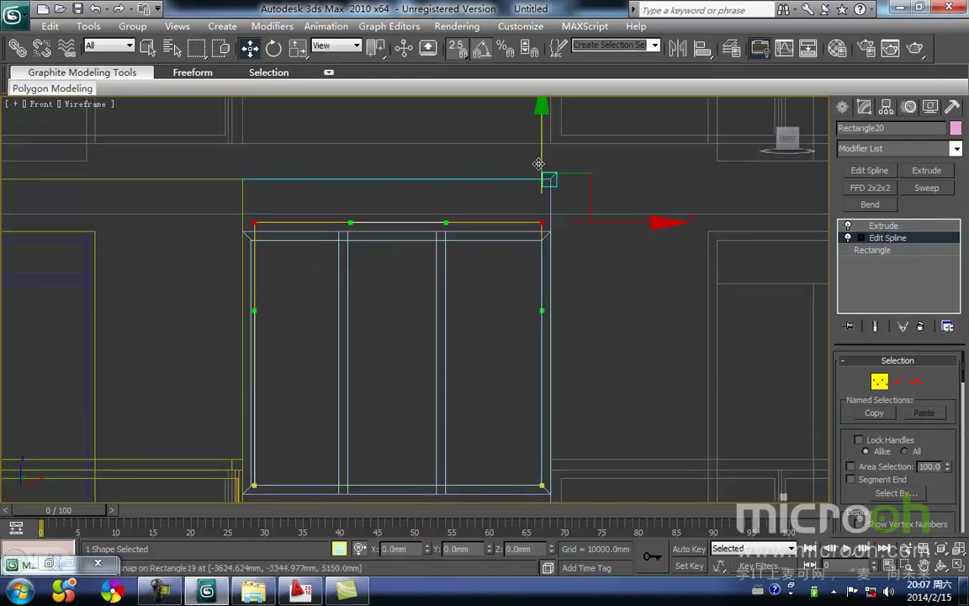
pyautogui.moveTo(254, 222); pyautogui.dragTo(253, 241)
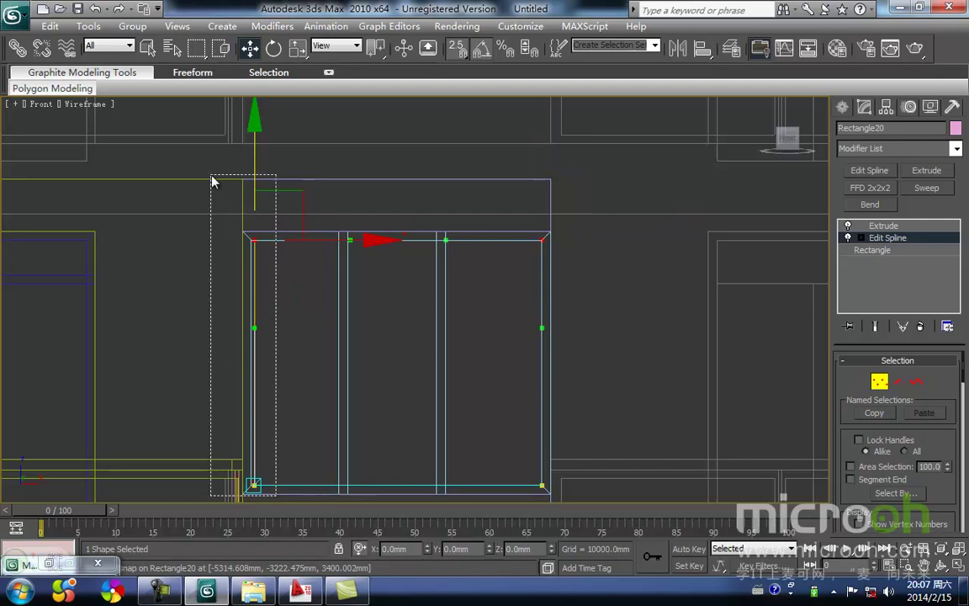
# - Move the window glass's left vertices onto the frame's inner left edge, leave vertex editing and deselect the glass
pyautogui.moveTo(213, 194); pyautogui.dragTo(213, 193)
pyautogui.moveTo(281, 225); pyautogui.dragTo(360, 279, button='middle')
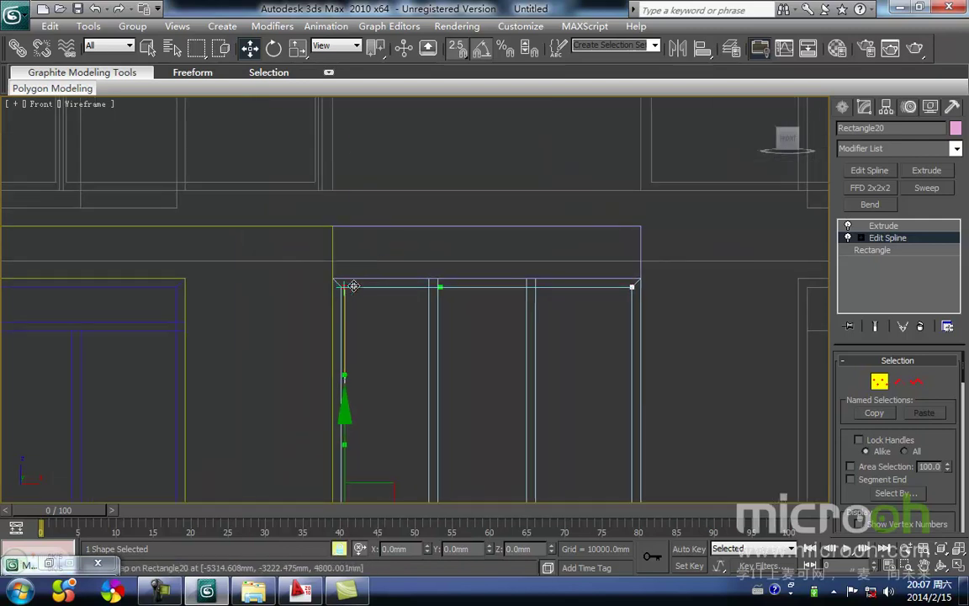
pyautogui.moveTo(354, 296); pyautogui.dragTo(341, 294)
pyautogui.press('space')
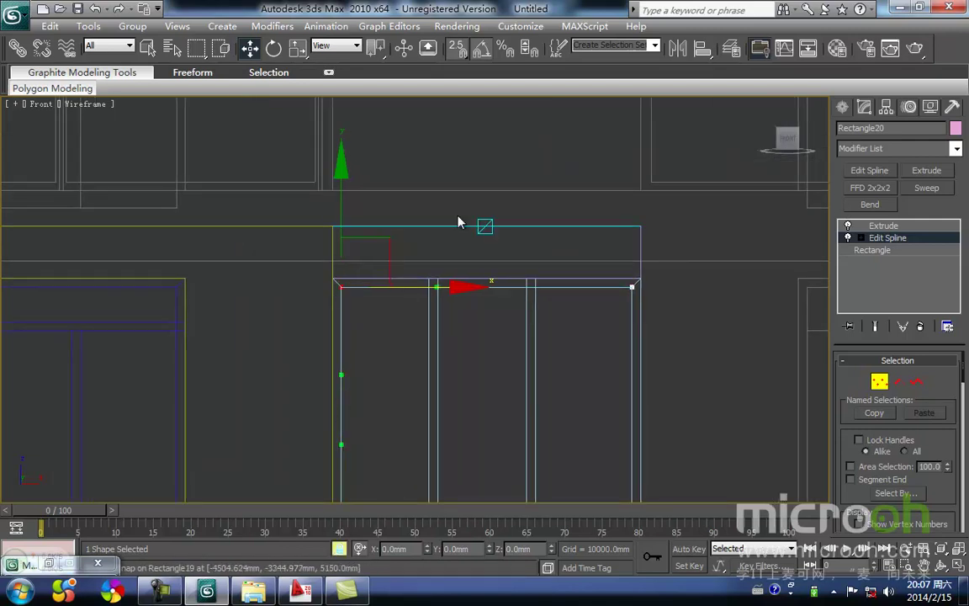
pyautogui.click(409, 257)
pyautogui.click(887, 386)
pyautogui.click(587, 193)
pyautogui.moveTo(594, 206); pyautogui.dragTo(556, 208, button='middle')
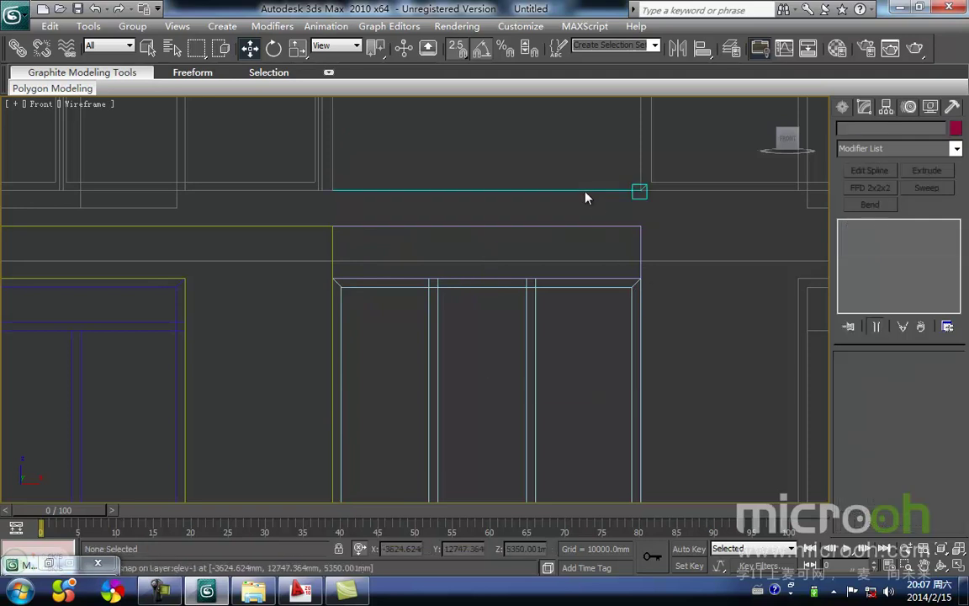
# - Apply the 墙面2 material to the wall piece around the three-pane window
pyautogui.press('F3')
pyautogui.moveTo(649, 254); pyautogui.dragTo(549, 189, button='middle')
pyautogui.scroll(-3, 546, 195)
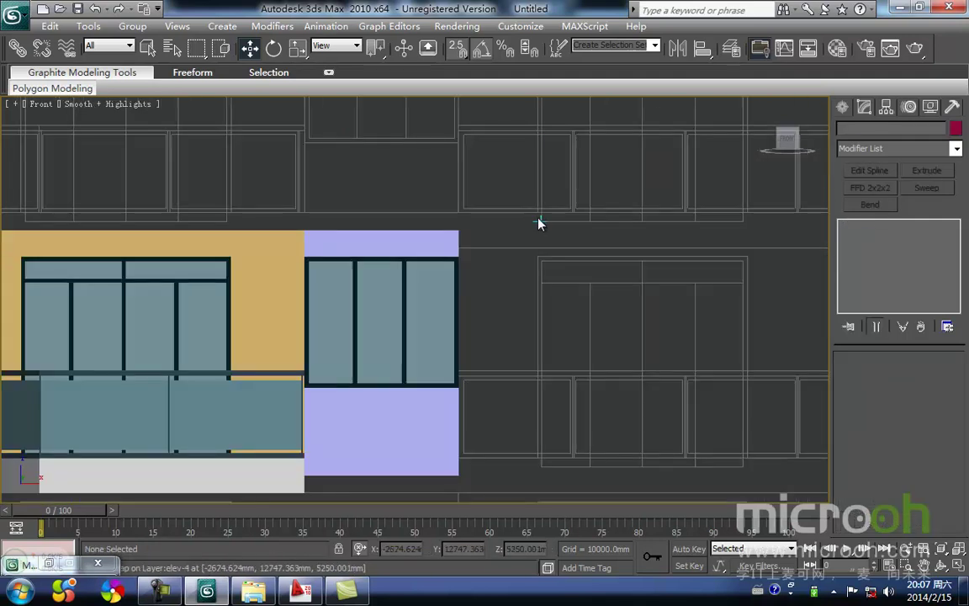
pyautogui.click(437, 251)
pyautogui.press('m')
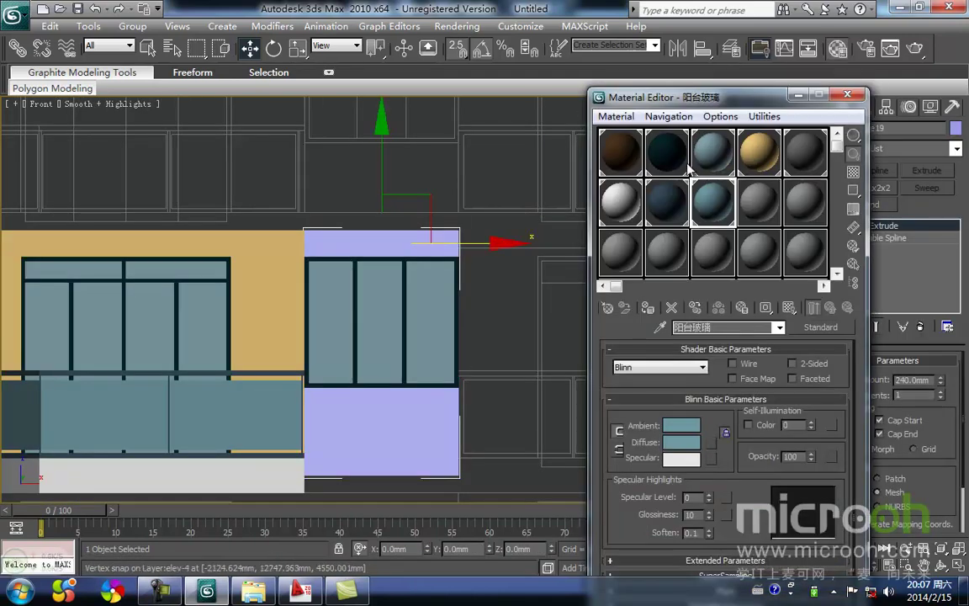
pyautogui.click(753, 166)
pyautogui.click(550, 186)
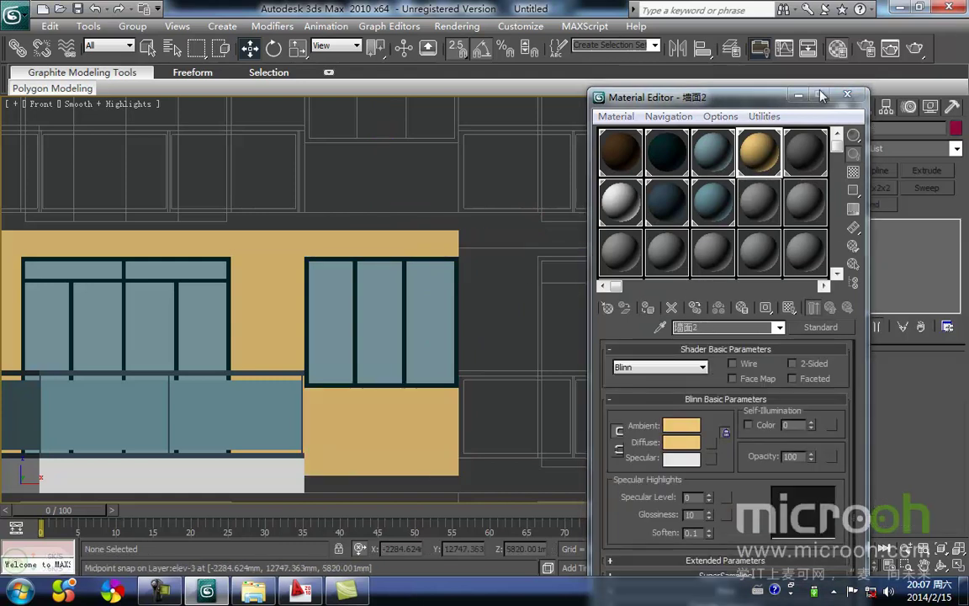
pyautogui.click(797, 98)
# - Examine the next wall section in the elevation and its door and window openings in the plan
pyautogui.scroll(-4, 530, 256)
pyautogui.moveTo(593, 285)
pyautogui.mouseDown(button='middle')
pyautogui.moveTo(543, 252)
pyautogui.moveTo(466, 259)
pyautogui.mouseUp(button='middle')
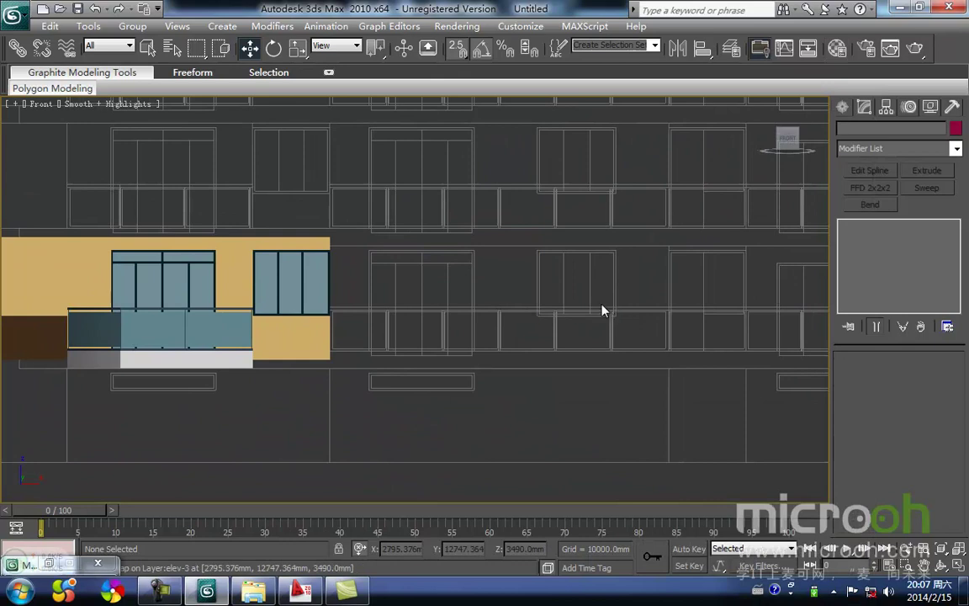
pyautogui.moveTo(665, 278); pyautogui.dragTo(646, 295, button='middle')
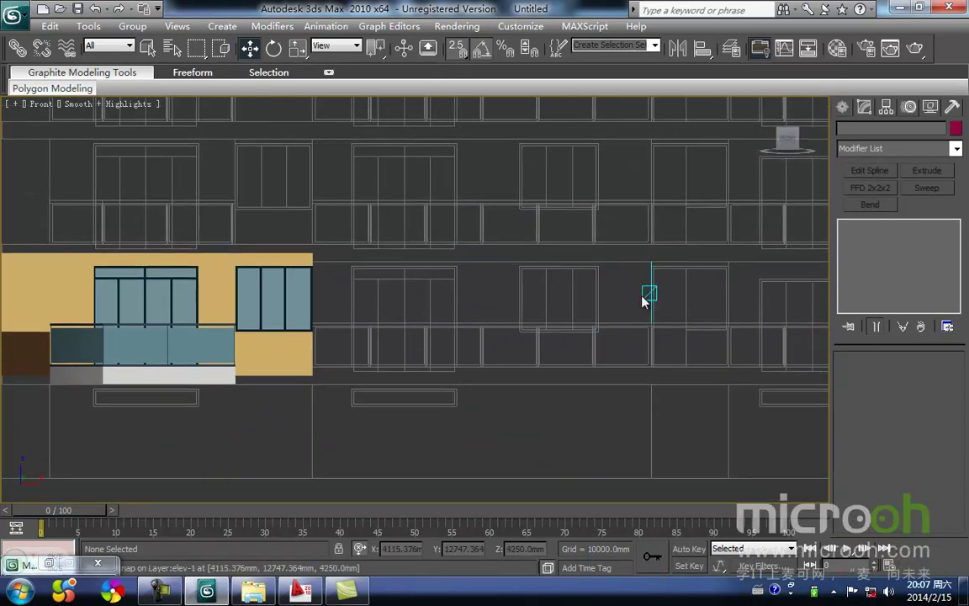
pyautogui.press('t')
pyautogui.moveTo(535, 330); pyautogui.dragTo(547, 231, button='middle')
pyautogui.scroll(2, 403, 296)
pyautogui.moveTo(403, 294); pyautogui.dragTo(417, 262, button='middle')
pyautogui.scroll(2, 417, 262)
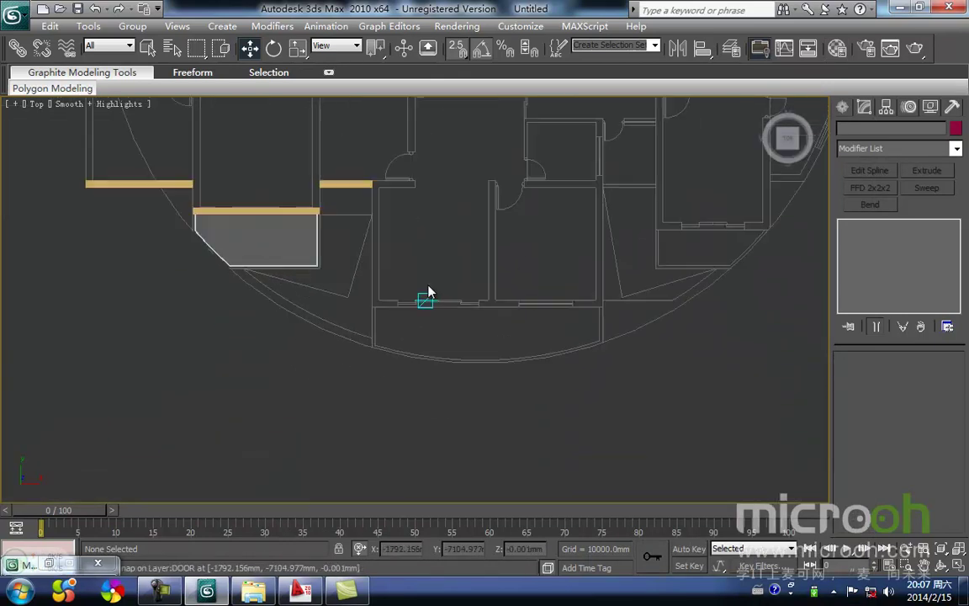
pyautogui.moveTo(391, 307); pyautogui.dragTo(328, 309, button='middle')
pyautogui.scroll(2, 403, 322)
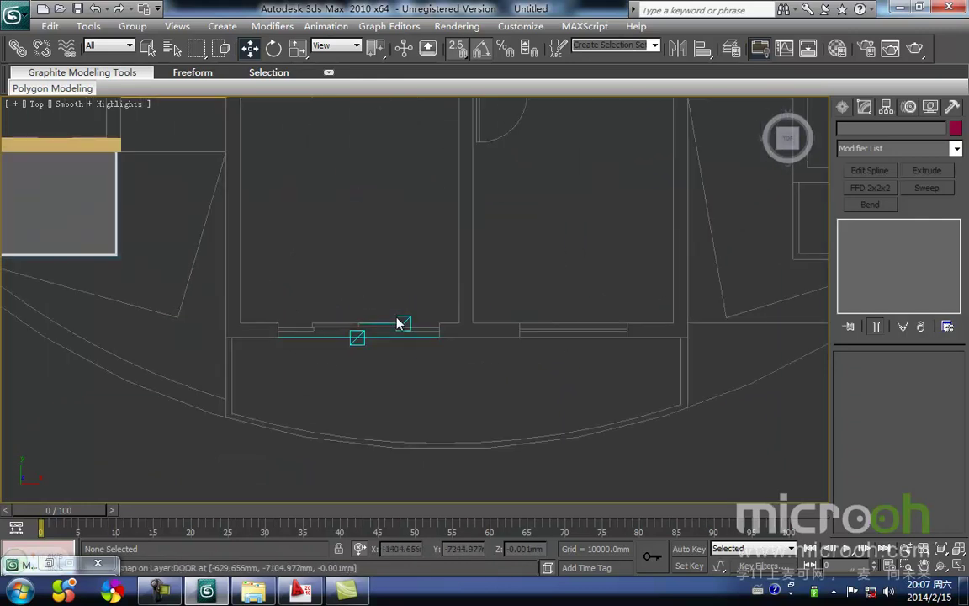
pyautogui.scroll(2, 378, 321)
pyautogui.moveTo(452, 314); pyautogui.dragTo(299, 299, button='middle')
pyautogui.scroll(-1, 299, 300)
pyautogui.moveTo(510, 341); pyautogui.dragTo(482, 387, button='middle')
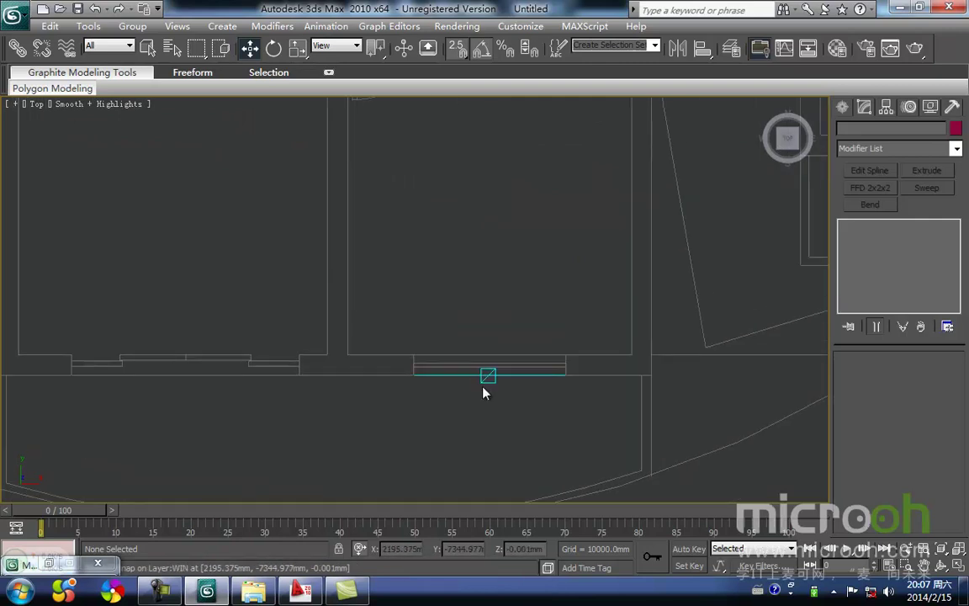
# - Draw a rectangle about 7740 mm wide and 3000 mm high in the front elevation, adjoining the finished three-pane window wall
pyautogui.press('f')
pyautogui.press('z')
pyautogui.moveTo(538, 329); pyautogui.dragTo(573, 234, button='middle')
pyautogui.scroll(2, 427, 330)
pyautogui.scroll(1, 438, 329)
pyautogui.moveTo(452, 356); pyautogui.dragTo(307, 338, button='middle')
pyautogui.scroll(2, 373, 339)
pyautogui.moveTo(372, 339); pyautogui.dragTo(399, 313, button='middle')
pyautogui.keyDown('ctrl'); pyautogui.rightClick(393, 311); pyautogui.keyUp('ctrl')
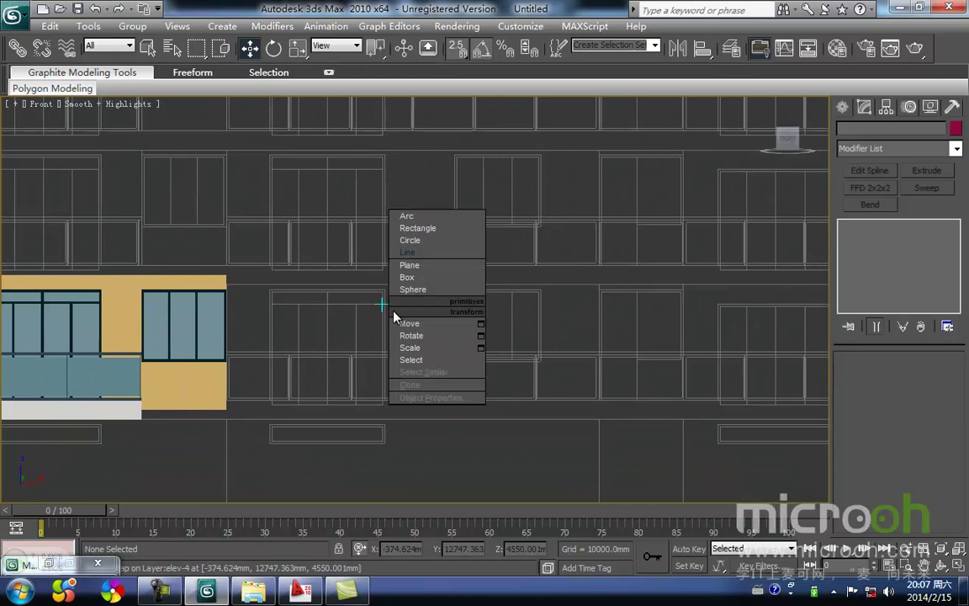
pyautogui.click(433, 232)
pyautogui.moveTo(323, 334); pyautogui.dragTo(387, 343, button='middle')
pyautogui.moveTo(458, 355); pyautogui.dragTo(458, 333, button='middle')
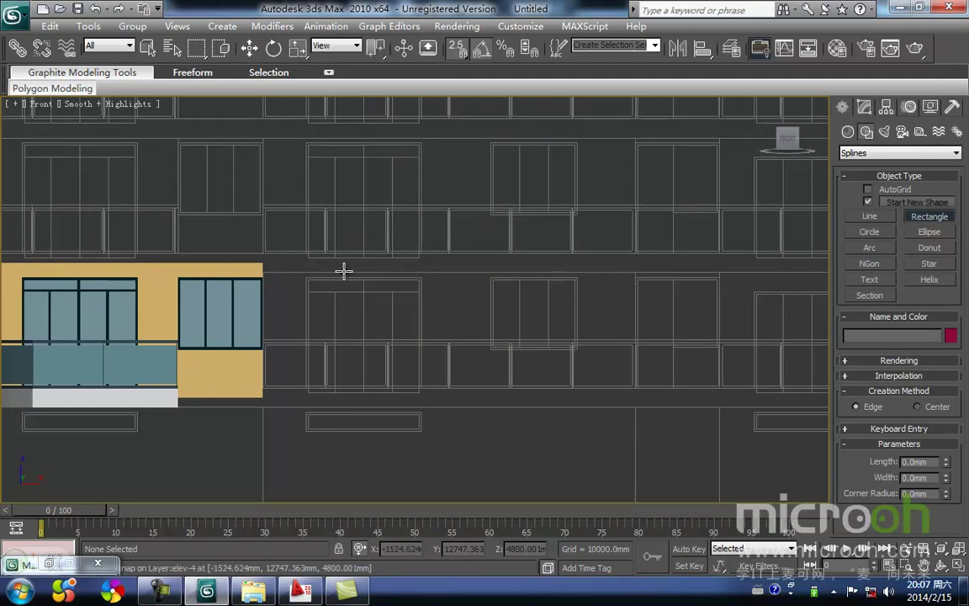
pyautogui.moveTo(315, 353); pyautogui.dragTo(637, 401)
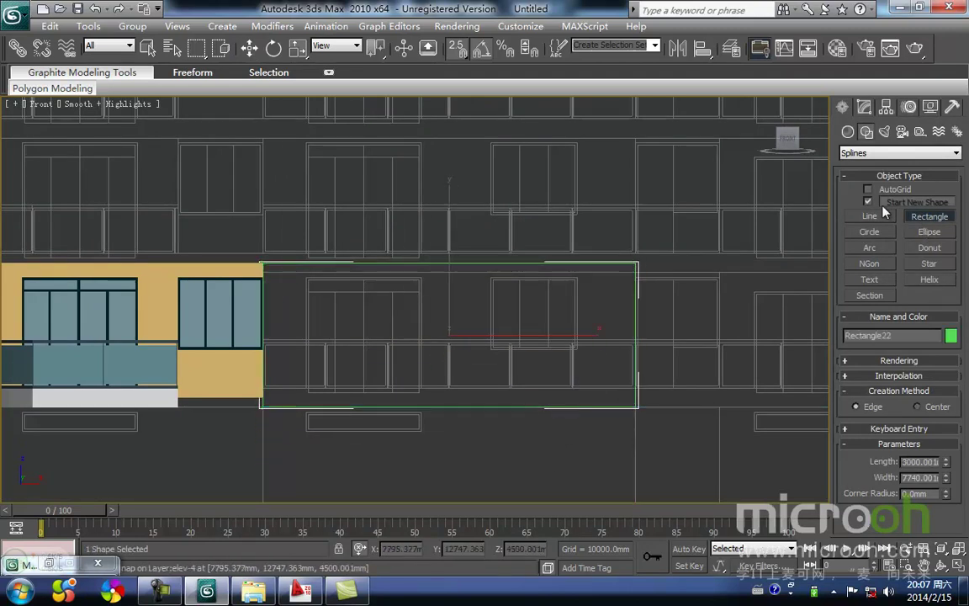
# - Add rectangles for the balcony door opening and the three-pane window opening to the same wall shape
pyautogui.scroll(2, 370, 315)
pyautogui.moveTo(369, 315); pyautogui.dragTo(422, 280, button='middle')
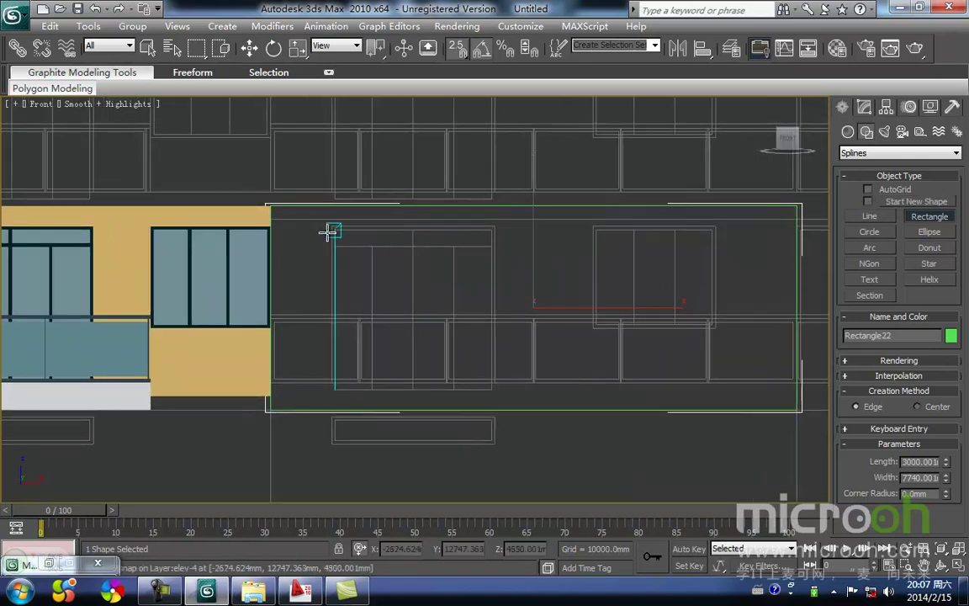
pyautogui.moveTo(331, 226)
pyautogui.mouseDown()
pyautogui.moveTo(516, 400)
pyautogui.moveTo(491, 391)
pyautogui.mouseUp()
pyautogui.moveTo(521, 335); pyautogui.dragTo(369, 379, button='middle')
pyautogui.scroll(2, 393, 333)
pyautogui.moveTo(456, 245); pyautogui.dragTo(640, 393)
pyautogui.rightClick(426, 405)
pyautogui.moveTo(370, 403); pyautogui.dragTo(407, 392, button='middle')
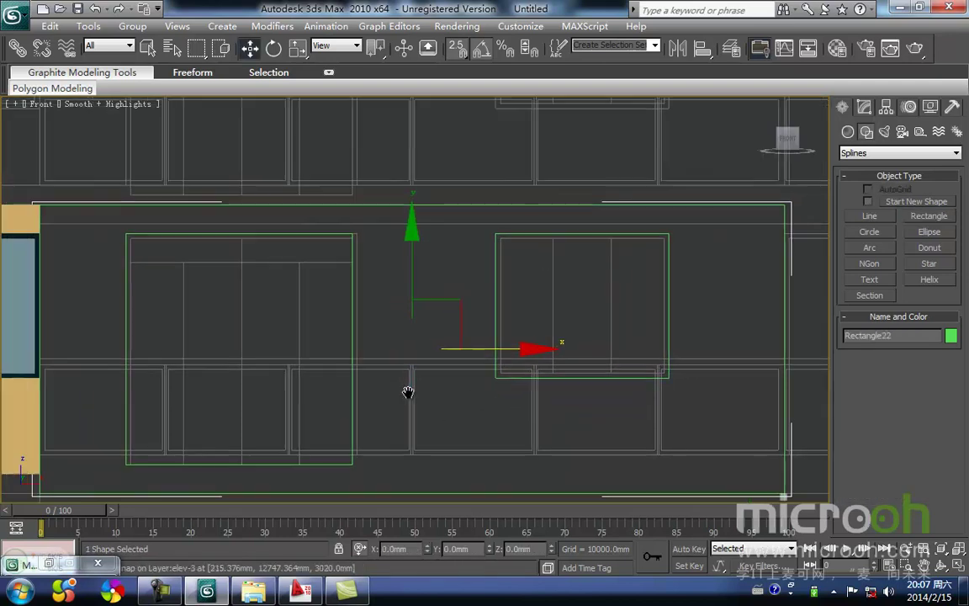
# - Select all vertices of the wall shape and convert them to Corner
pyautogui.press('1')
pyautogui.moveTo(387, 435); pyautogui.dragTo(386, 436)
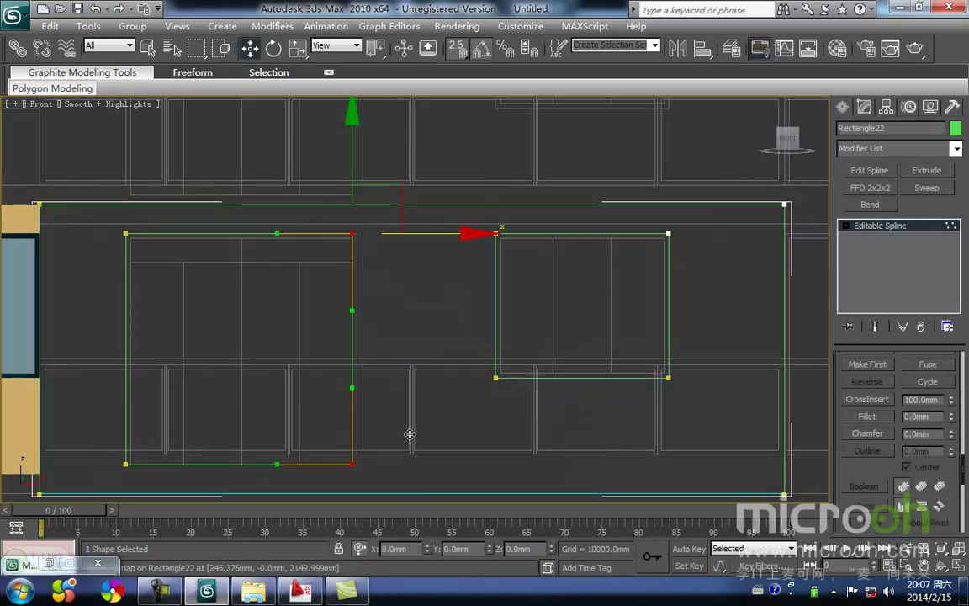
pyautogui.rightClick(373, 468)
pyautogui.moveTo(417, 395); pyautogui.dragTo(398, 363, button='middle')
pyautogui.scroll(-3, 399, 363)
pyautogui.press('space')
pyautogui.click(619, 457)
pyautogui.moveTo(619, 457); pyautogui.dragTo(109, 198)
pyautogui.rightClick(346, 275)
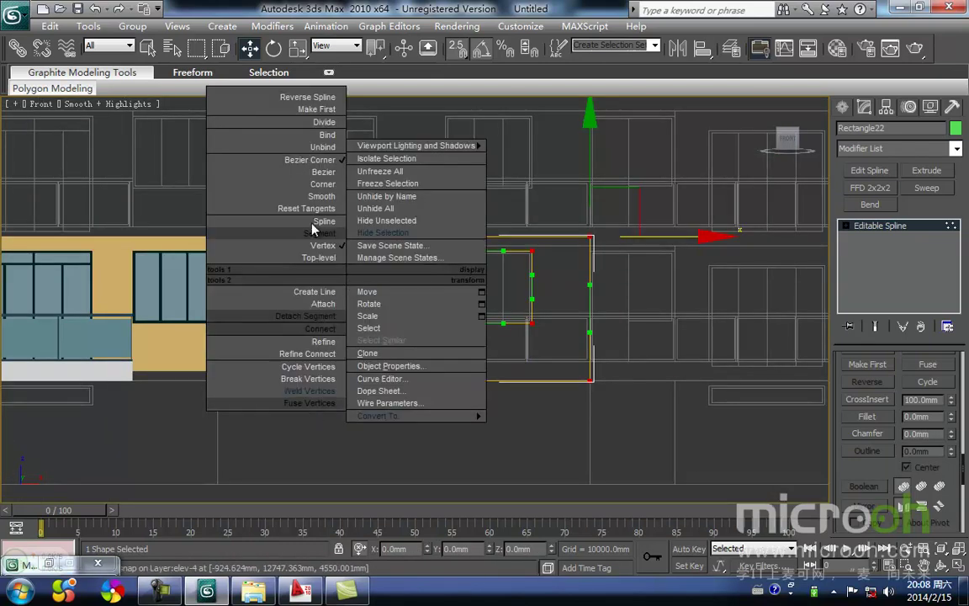
pyautogui.click(327, 185)
# - Move the door opening's right vertices onto the outer frame line of the door in the elevation
pyautogui.scroll(2, 361, 291)
pyautogui.moveTo(361, 291); pyautogui.dragTo(359, 273, button='middle')
pyautogui.scroll(2, 333, 207)
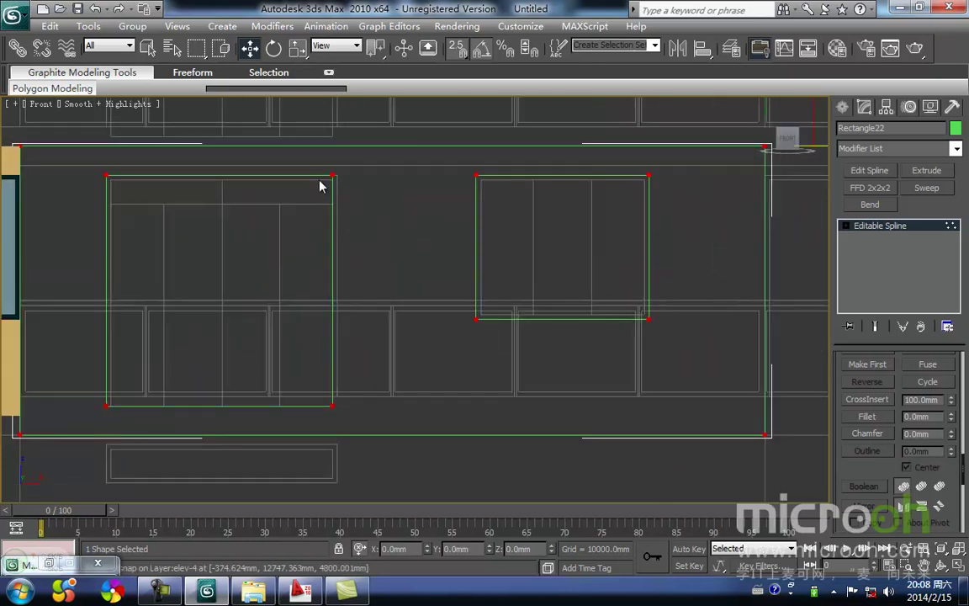
pyautogui.moveTo(359, 345); pyautogui.dragTo(370, 441)
pyautogui.press('space')
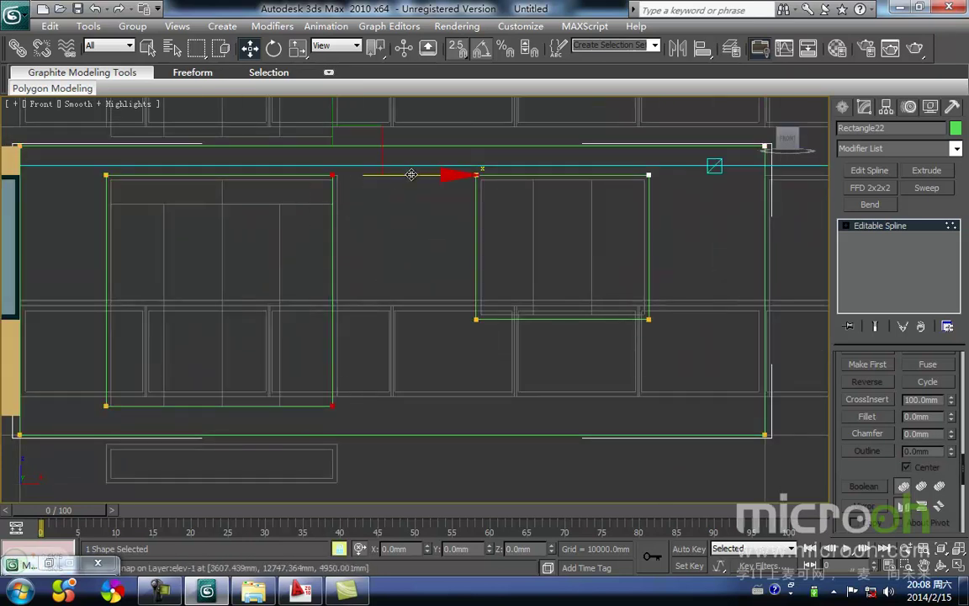
pyautogui.scroll(3, 396, 187)
pyautogui.moveTo(383, 197); pyautogui.dragTo(427, 390, button='middle')
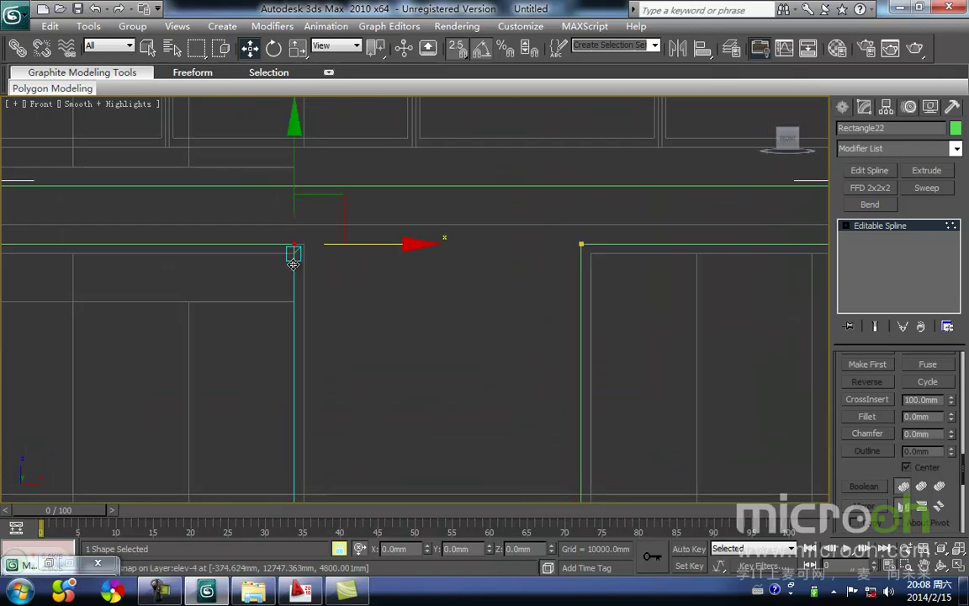
pyautogui.moveTo(286, 244); pyautogui.dragTo(304, 244)
pyautogui.press('space')
pyautogui.moveTo(338, 328); pyautogui.dragTo(348, 246, button='middle')
pyautogui.scroll(-4, 348, 247)
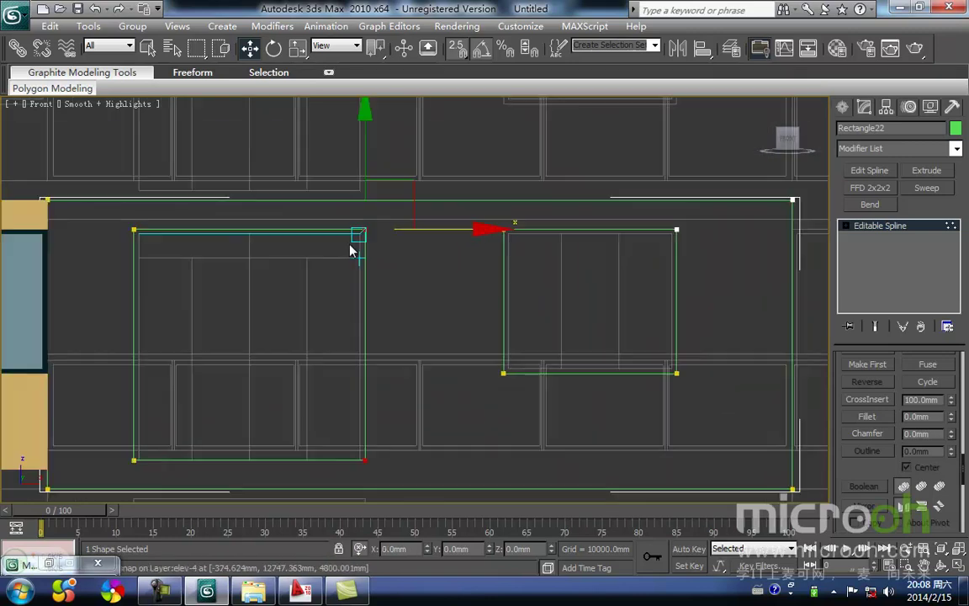
# - Raise the wall outline's bottom vertices to the lower edge of the adjacent wall
pyautogui.moveTo(449, 421); pyautogui.dragTo(223, 395)
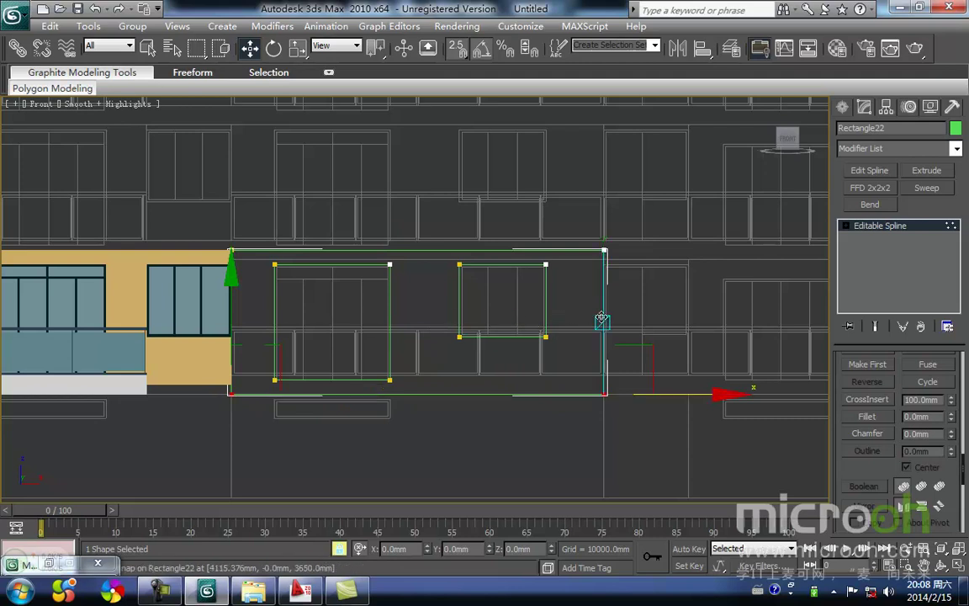
pyautogui.scroll(5, 295, 393)
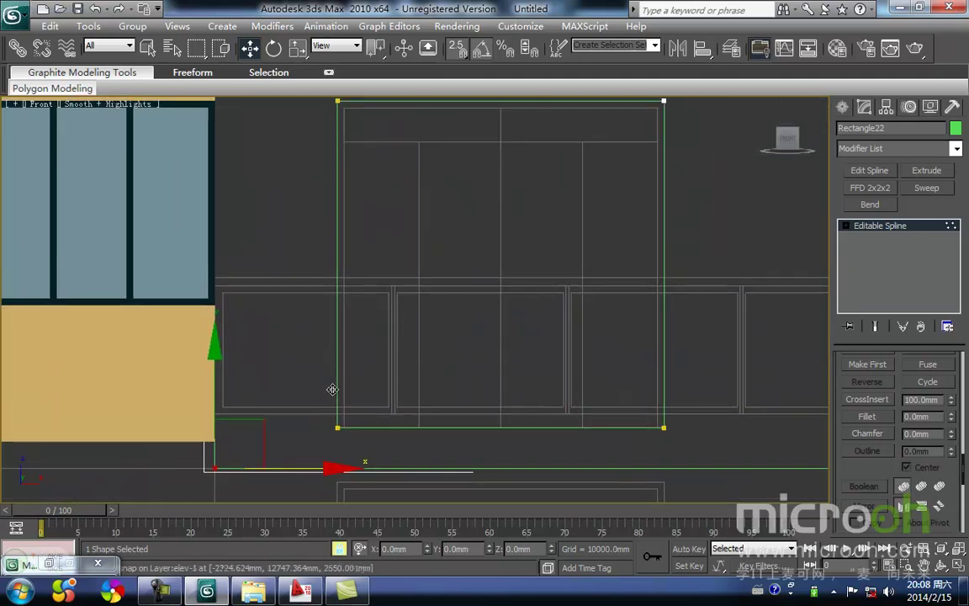
pyautogui.click(214, 396)
pyautogui.press('space')
pyautogui.moveTo(215, 469); pyautogui.dragTo(215, 444)
pyautogui.press('space')
pyautogui.click(277, 468)
pyautogui.moveTo(379, 426); pyautogui.dragTo(260, 444, button='middle')
pyautogui.scroll(-2, 261, 444)
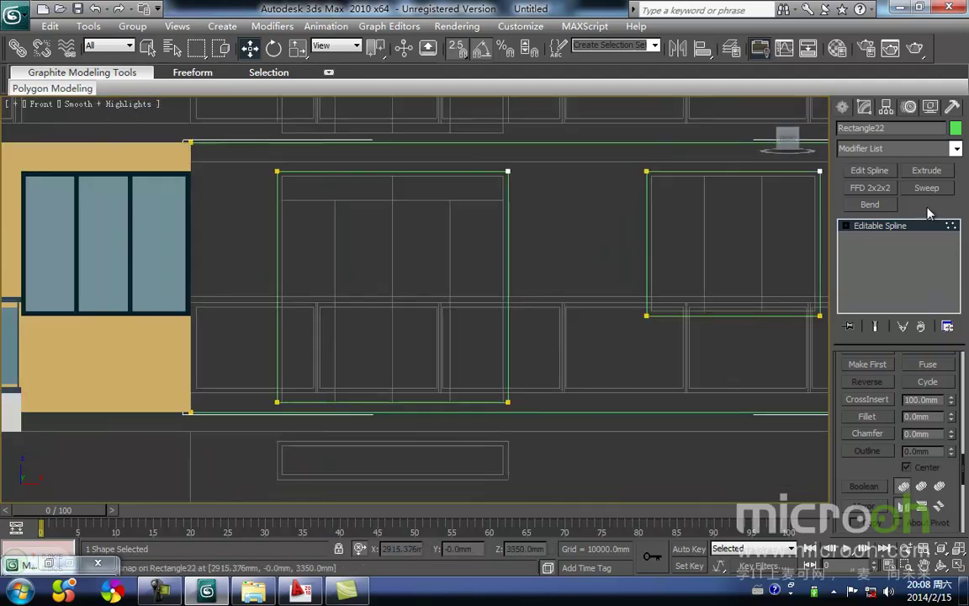
# - Extrude the wall shape 240 mm and move it in the plan onto the wall line behind the curved balcony
pyautogui.click(923, 174)
pyautogui.moveTo(560, 254); pyautogui.dragTo(500, 309, button='middle')
pyautogui.scroll(-2, 499, 310)
pyautogui.press('t')
pyautogui.press('z')
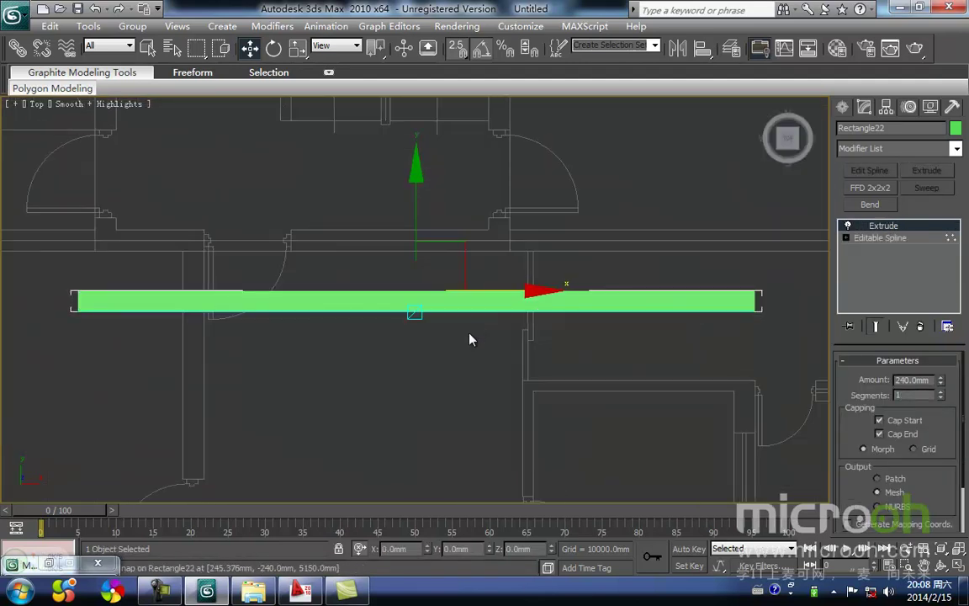
pyautogui.scroll(-4, 447, 330)
pyautogui.moveTo(447, 330); pyautogui.dragTo(476, 226, button='middle')
pyautogui.moveTo(452, 112); pyautogui.dragTo(325, 455)
pyautogui.moveTo(325, 450); pyautogui.dragTo(373, 328, button='middle')
pyautogui.moveTo(328, 334); pyautogui.dragTo(357, 363)
pyautogui.press('space')
pyautogui.click(394, 330)
pyautogui.moveTo(420, 338); pyautogui.dragTo(394, 385, button='middle')
pyautogui.click(392, 402)
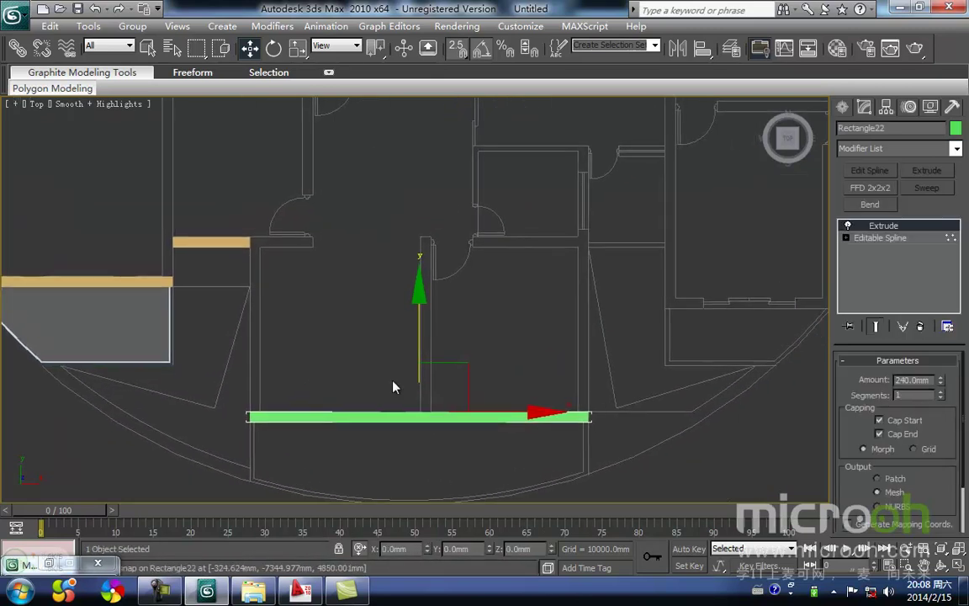
# - Apply the 墙面2 material to the new wall with the door and window openings
pyautogui.press('m')
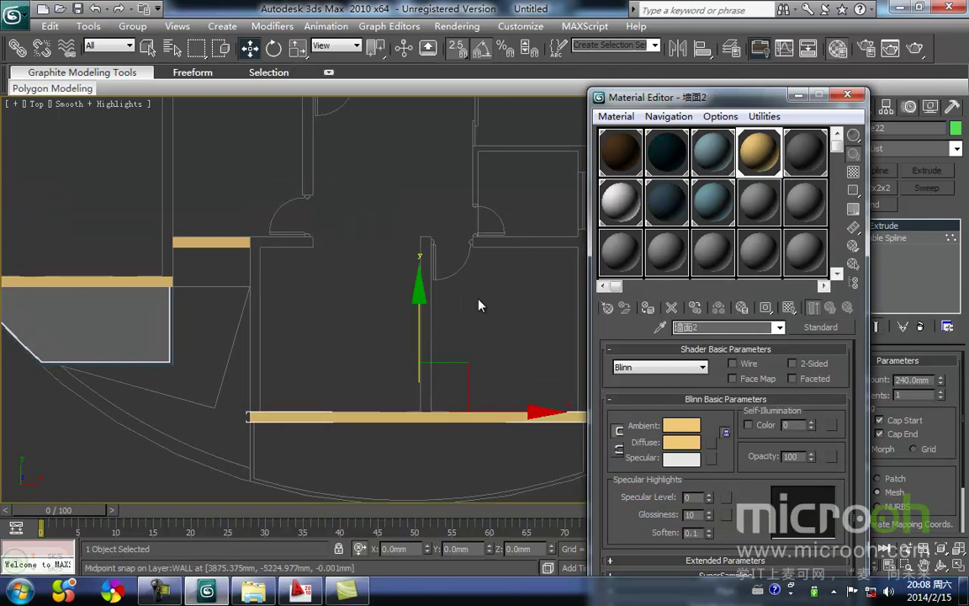
pyautogui.click(553, 364)
pyautogui.click(795, 99)
# - Select the existing balcony door's frame and copy it in the plan to the new wall's door opening
pyautogui.moveTo(503, 284); pyautogui.dragTo(516, 200, button='middle')
pyautogui.press('f')
pyautogui.press('z')
pyautogui.scroll(8, 443, 368)
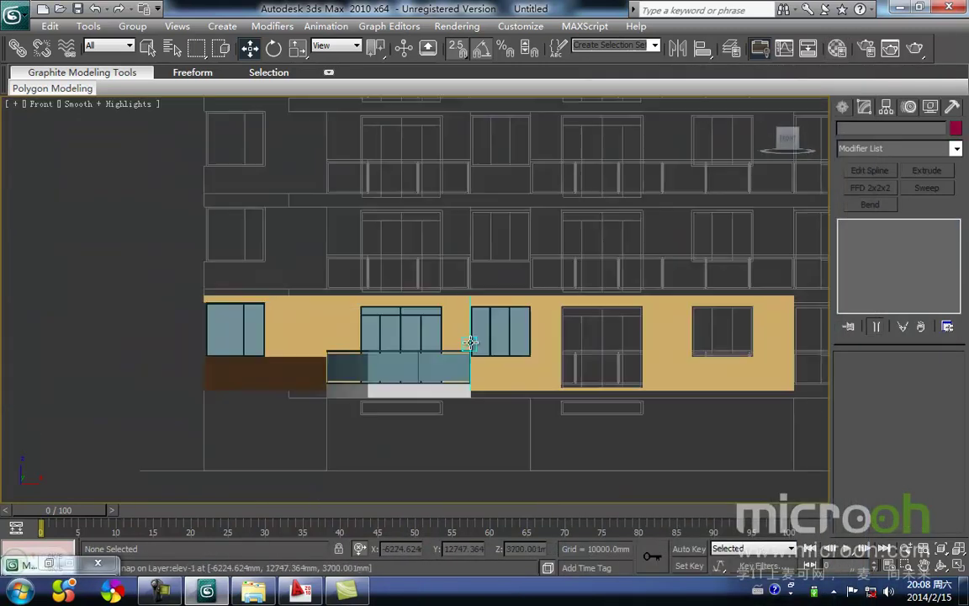
pyautogui.scroll(2, 457, 316)
pyautogui.press('F3')
pyautogui.scroll(3, 442, 322)
pyautogui.moveTo(467, 346); pyautogui.dragTo(329, 264)
pyautogui.moveTo(422, 308); pyautogui.dragTo(211, 296, button='middle')
pyautogui.press('t')
pyautogui.press('z')
pyautogui.scroll(-5, 336, 304)
pyautogui.scroll(-3, 212, 296)
pyautogui.keyDown('shift'); pyautogui.moveTo(280, 289); pyautogui.dragTo(607, 439); pyautogui.keyUp('shift')
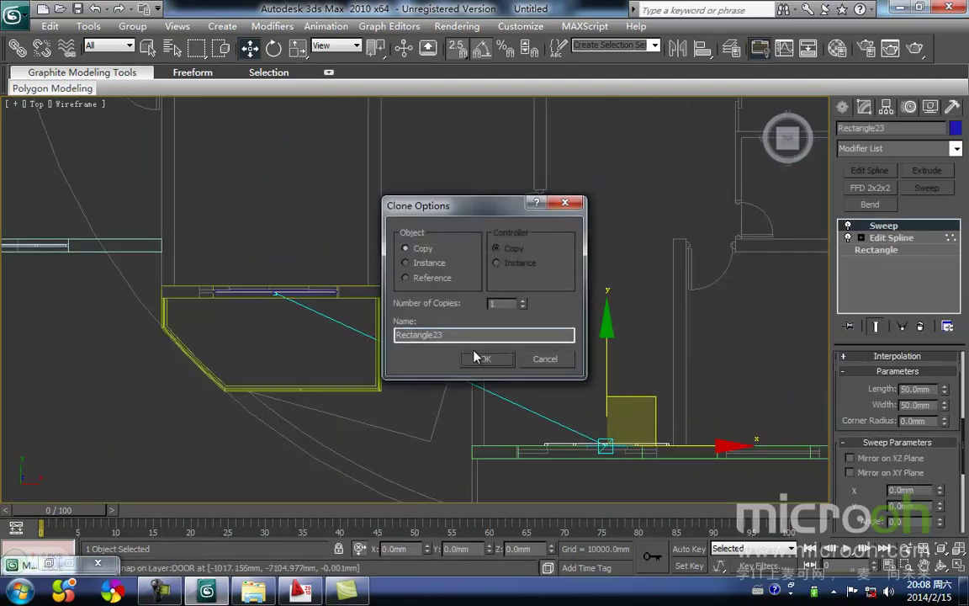
pyautogui.click(473, 358)
# - Snap the copied door frame's left end onto the left edge of the door opening in the plan
pyautogui.moveTo(606, 404)
pyautogui.mouseDown(button='middle')
pyautogui.moveTo(398, 318)
pyautogui.moveTo(458, 251)
pyautogui.mouseUp(button='middle')
pyautogui.scroll(3, 378, 326)
pyautogui.press('space')
pyautogui.moveTo(381, 311); pyautogui.dragTo(326, 331)
pyautogui.scroll(1, 334, 330)
pyautogui.moveTo(340, 326); pyautogui.dragTo(365, 276, button='middle')
pyautogui.scroll(2, 365, 275)
pyautogui.scroll(1, 365, 276)
pyautogui.moveTo(336, 308); pyautogui.dragTo(421, 312, button='middle')
pyautogui.moveTo(204, 311); pyautogui.dragTo(219, 303)
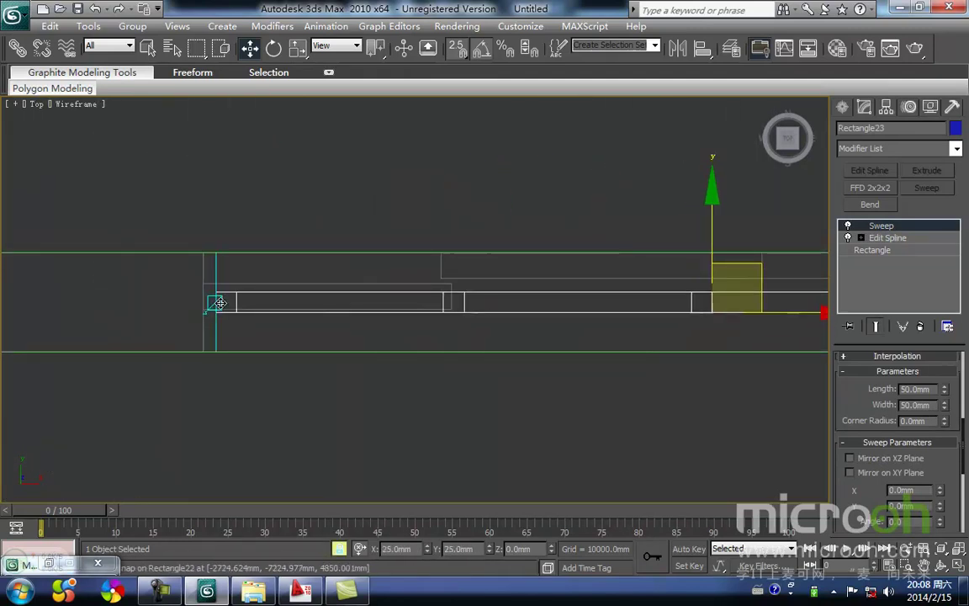
pyautogui.moveTo(238, 302); pyautogui.dragTo(339, 317, button='middle')
pyautogui.press('f')
pyautogui.press('z')
pyautogui.press('F3')
pyautogui.scroll(-2, 417, 299)
pyautogui.moveTo(410, 292); pyautogui.dragTo(501, 303, button='middle')
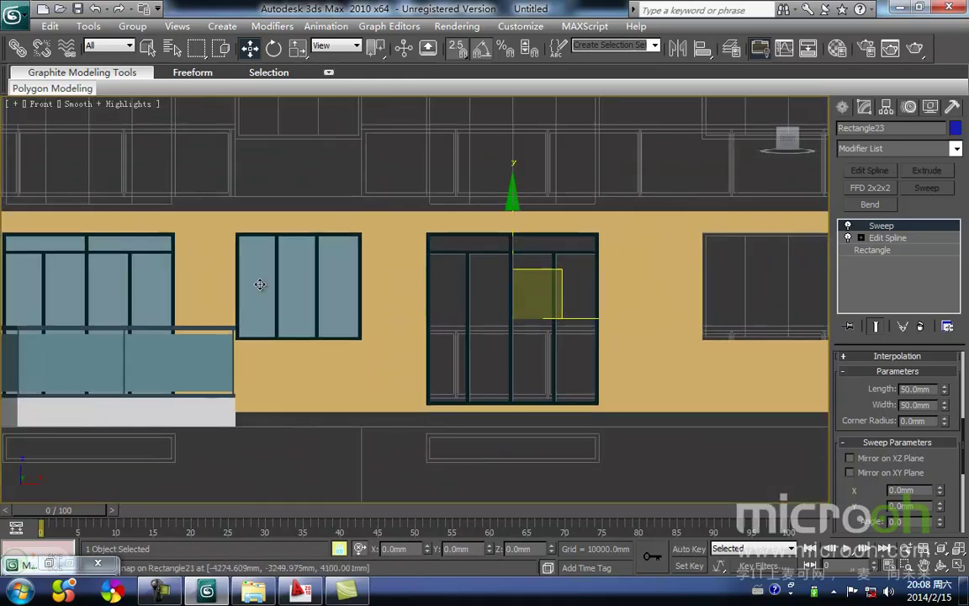
# - Select the existing balcony door's glass and make one copy of it in the plan, towards the new wall
pyautogui.press('space')
pyautogui.click(110, 281)
pyautogui.moveTo(177, 285)
pyautogui.mouseDown(button='middle')
pyautogui.moveTo(203, 275)
pyautogui.moveTo(212, 258)
pyautogui.mouseUp(button='middle')
pyautogui.press('t')
pyautogui.press('z')
pyautogui.scroll(-3, 218, 259)
pyautogui.press('F3')
pyautogui.moveTo(466, 305); pyautogui.dragTo(373, 305, button='middle')
pyautogui.scroll(-2, 374, 304)
pyautogui.scroll(4, 396, 304)
pyautogui.scroll(1, 439, 305)
pyautogui.moveTo(471, 294); pyautogui.dragTo(216, 277, button='middle')
pyautogui.scroll(-2, 379, 298)
pyautogui.scroll(-2, 215, 277)
pyautogui.keyDown('shift'); pyautogui.moveTo(226, 275); pyautogui.dragTo(672, 384); pyautogui.keyUp('shift')
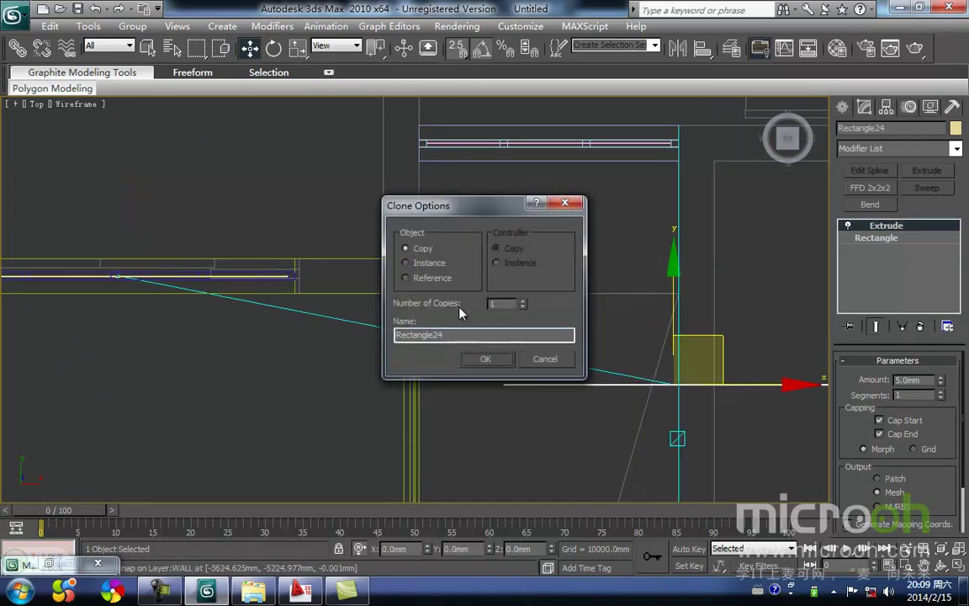
pyautogui.click(486, 359)
# - Move the copied glass into the new door frame, snapping its left end to the frame's inner edge at mid-depth
pyautogui.moveTo(240, 290); pyautogui.dragTo(262, 223, button='middle')
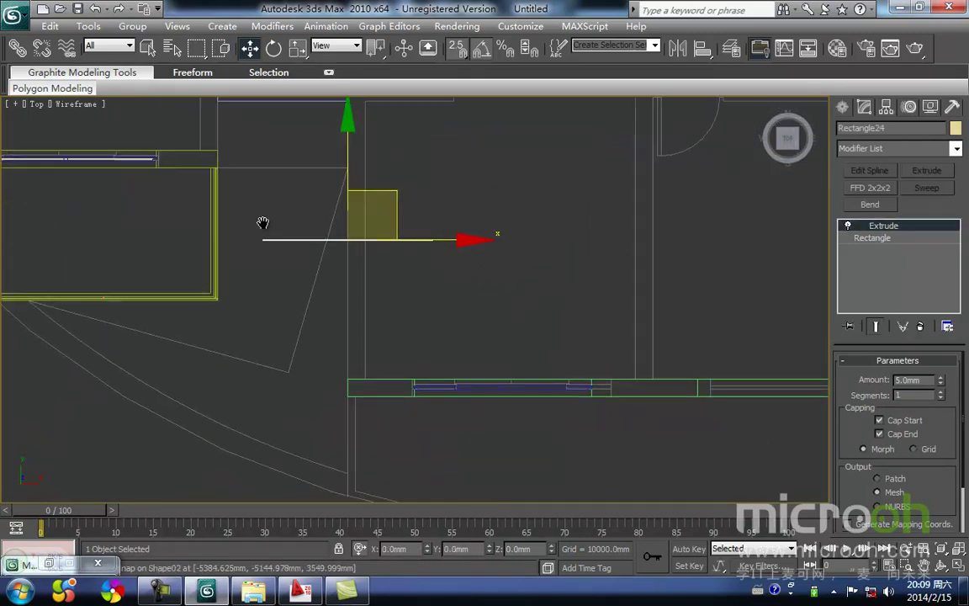
pyautogui.moveTo(267, 252); pyautogui.dragTo(414, 389)
pyautogui.moveTo(433, 388)
pyautogui.mouseDown(button='middle')
pyautogui.moveTo(355, 231)
pyautogui.moveTo(434, 400)
pyautogui.mouseUp(button='middle')
pyautogui.scroll(3, 353, 223)
pyautogui.scroll(4, 303, 312)
pyautogui.moveTo(301, 316); pyautogui.dragTo(534, 313, button='middle')
pyautogui.moveTo(164, 371); pyautogui.dragTo(207, 343)
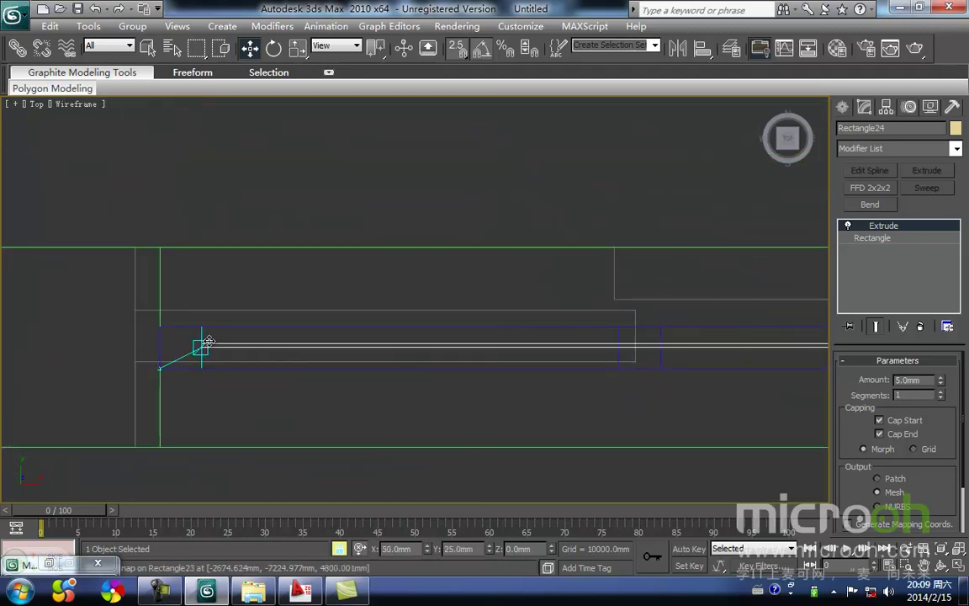
# - Refine the copied door glass's position by snapping its left end to the new frame's inner edge in the plan
pyautogui.scroll(1, 205, 347)
pyautogui.moveTo(210, 348); pyautogui.dragTo(309, 339, button='middle')
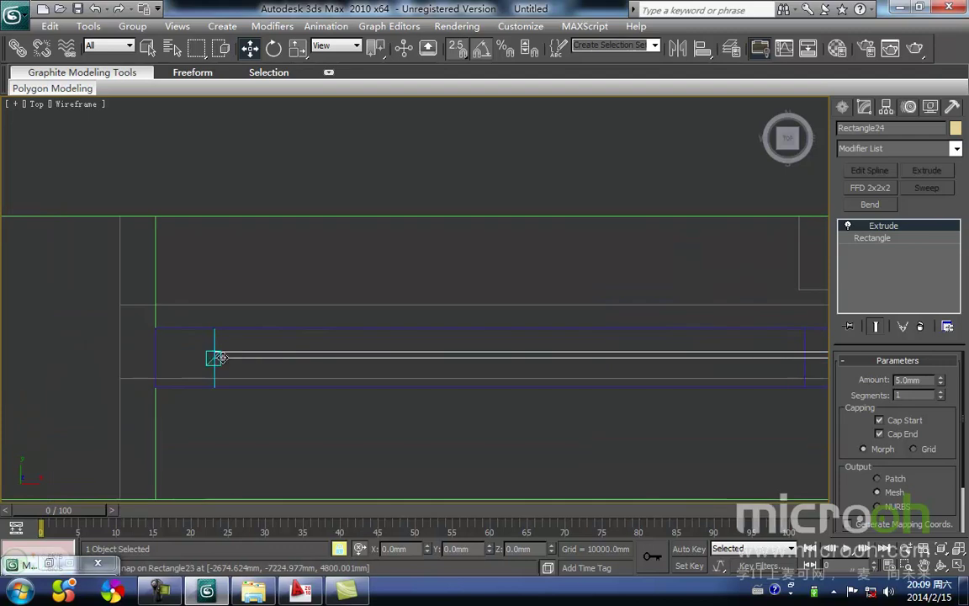
pyautogui.moveTo(215, 357)
pyautogui.mouseDown()
pyautogui.moveTo(215, 386)
pyautogui.moveTo(214, 358)
pyautogui.mouseUp()
# - Examine how the new door's frame and glass sit in the wall opening in the shaded front elevation
pyautogui.moveTo(337, 315); pyautogui.dragTo(134, 315, button='middle')
pyautogui.scroll(-2, 145, 305)
pyautogui.press('f')
pyautogui.press('z')
pyautogui.moveTo(375, 299); pyautogui.dragTo(320, 303, button='middle')
pyautogui.press('F3')
pyautogui.moveTo(423, 296); pyautogui.dragTo(327, 296, button='middle')
pyautogui.scroll(-2, 403, 286)
pyautogui.moveTo(469, 274); pyautogui.dragTo(351, 296, button='middle')
# - Select the existing three-pane window's frame and glass and make one copy horizontally, towards the new wall's window opening
pyautogui.click(468, 173)
pyautogui.moveTo(311, 212); pyautogui.dragTo(585, 267, button='middle')
pyautogui.scroll(2, 244, 338)
pyautogui.press('F3')
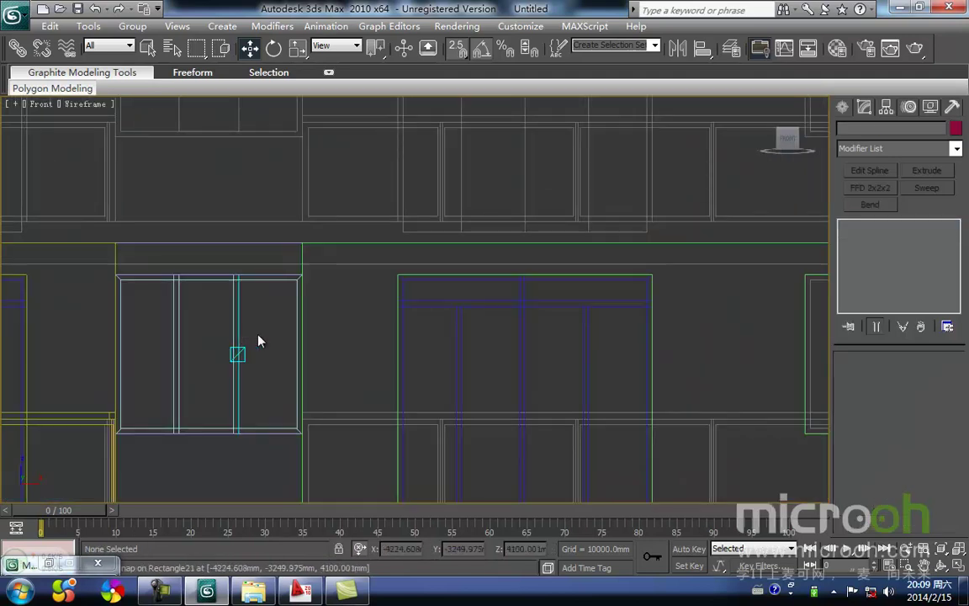
pyautogui.moveTo(186, 280); pyautogui.dragTo(185, 278)
pyautogui.moveTo(269, 332); pyautogui.dragTo(104, 299, button='middle')
pyautogui.scroll(-1, 105, 300)
pyautogui.press('space')
pyautogui.keyDown('shift'); pyautogui.moveTo(274, 316); pyautogui.dragTo(671, 316); pyautogui.keyUp('shift')
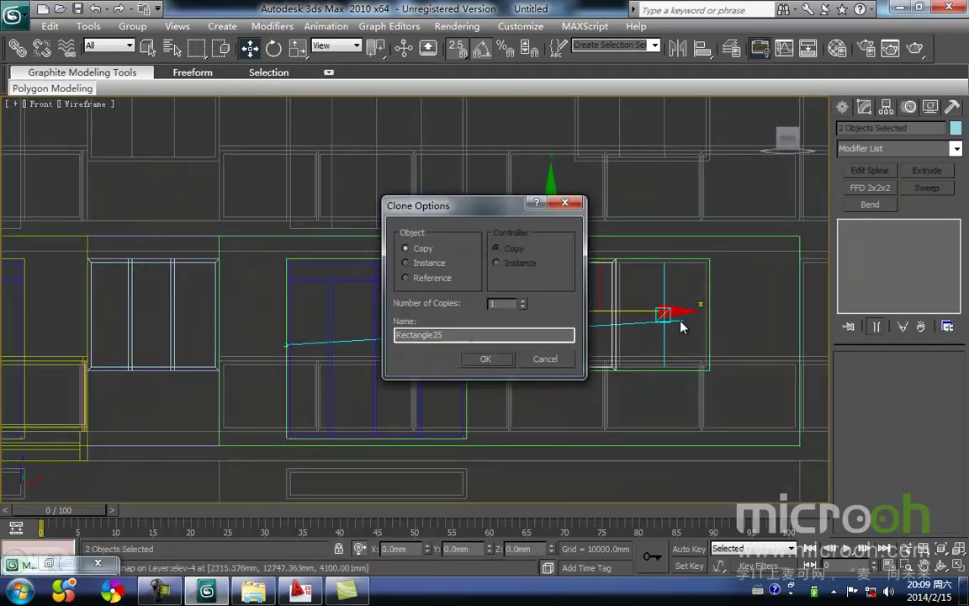
pyautogui.click(406, 264)
pyautogui.click(486, 359)
# - Move the copied window frame and glass together so their right edge snaps to the right edge of the window opening
pyautogui.moveTo(581, 307); pyautogui.dragTo(305, 353, button='middle')
pyautogui.press('space')
pyautogui.moveTo(323, 305); pyautogui.dragTo(435, 291)
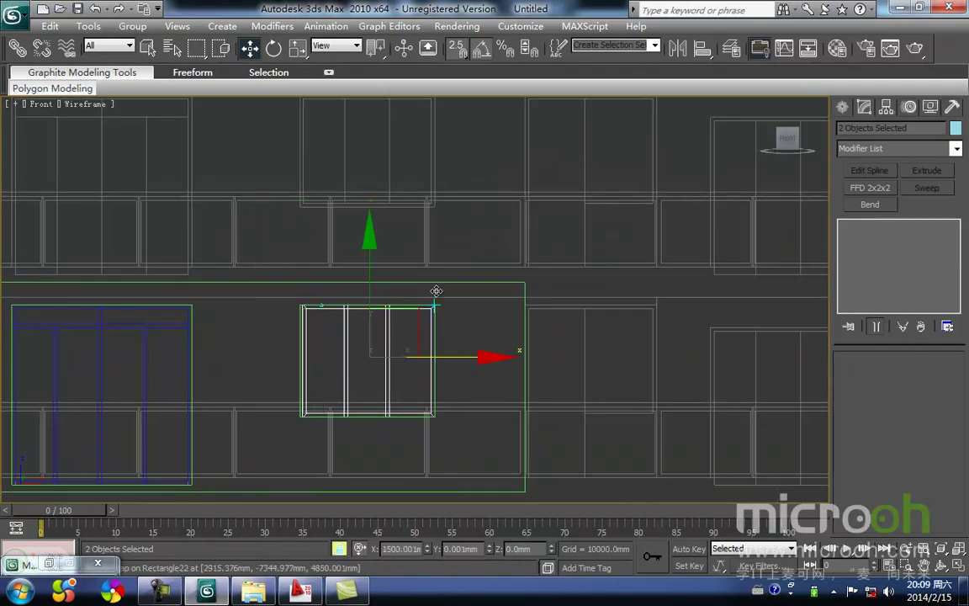
pyautogui.scroll(2, 369, 309)
pyautogui.moveTo(369, 309)
pyautogui.mouseDown(button='middle')
pyautogui.moveTo(394, 275)
pyautogui.moveTo(382, 309)
pyautogui.mouseUp(button='middle')
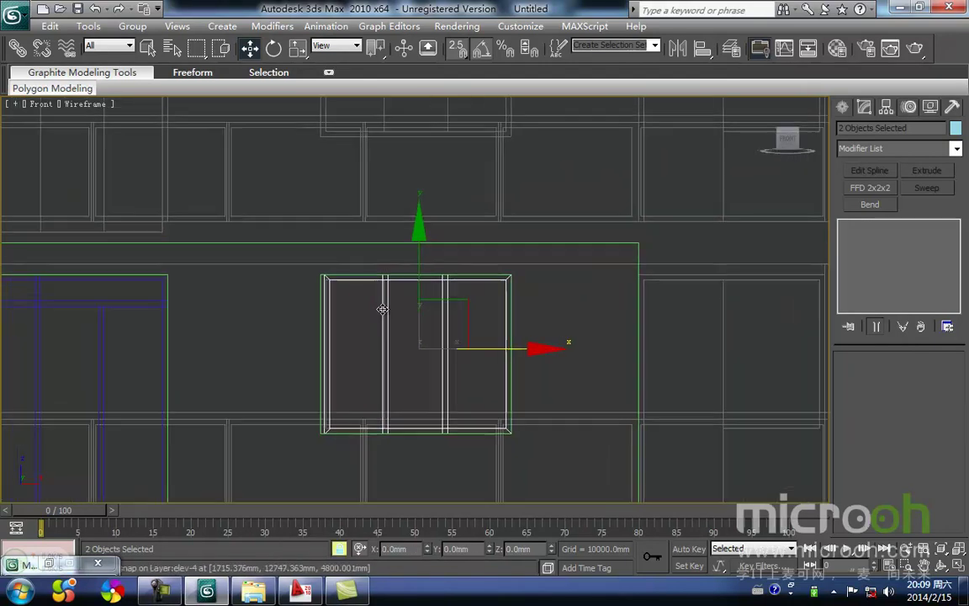
pyautogui.scroll(2, 381, 310)
pyautogui.press('space')
# - Stretch the copied window frame by snapping its left-hand spline vertices to the left edge of the opening
pyautogui.click(419, 386)
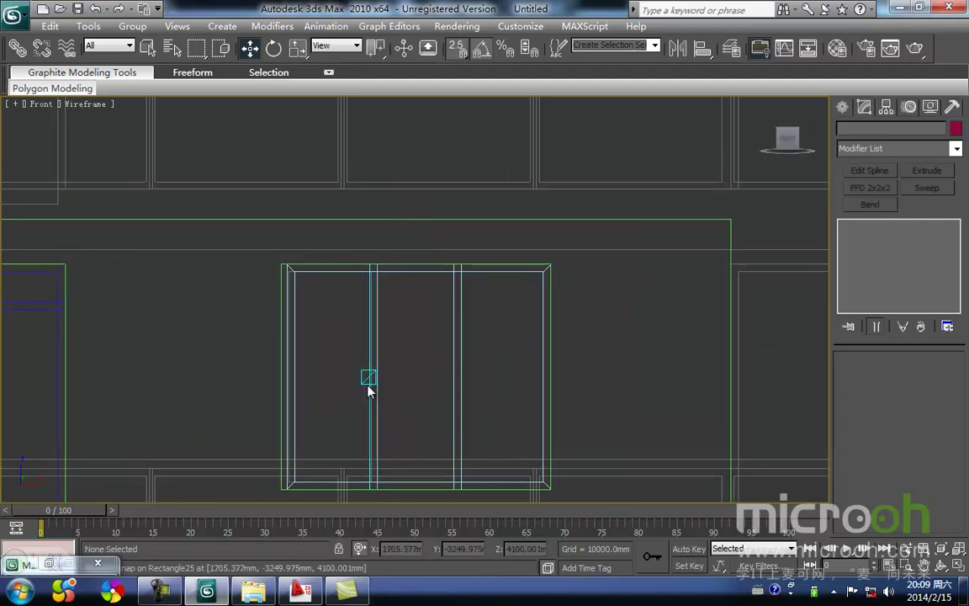
pyautogui.click(371, 389)
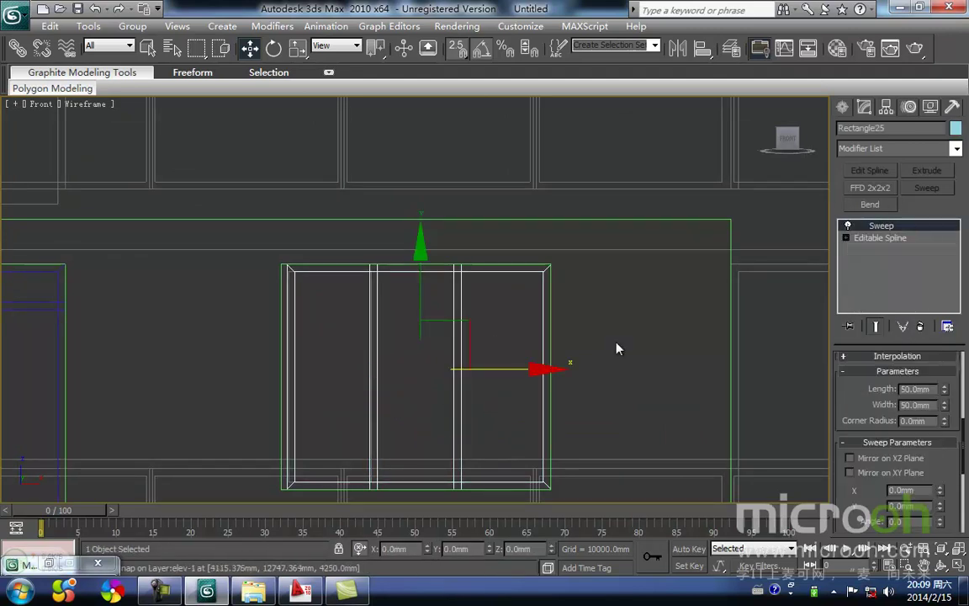
pyautogui.moveTo(420, 335); pyautogui.dragTo(467, 342, button='middle')
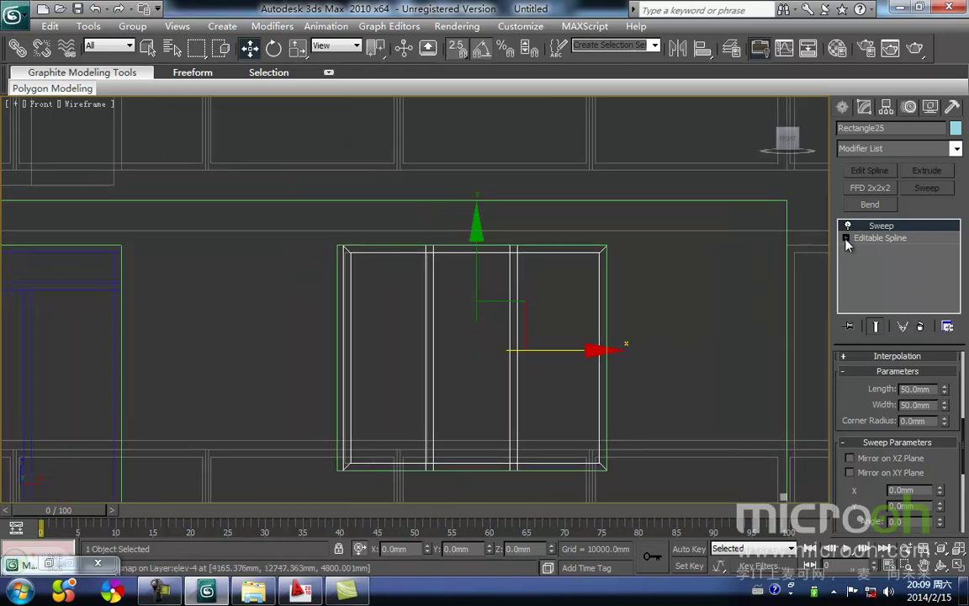
pyautogui.click(872, 252)
pyautogui.moveTo(436, 286); pyautogui.dragTo(463, 249, button='middle')
pyautogui.moveTo(343, 178); pyautogui.dragTo(397, 358)
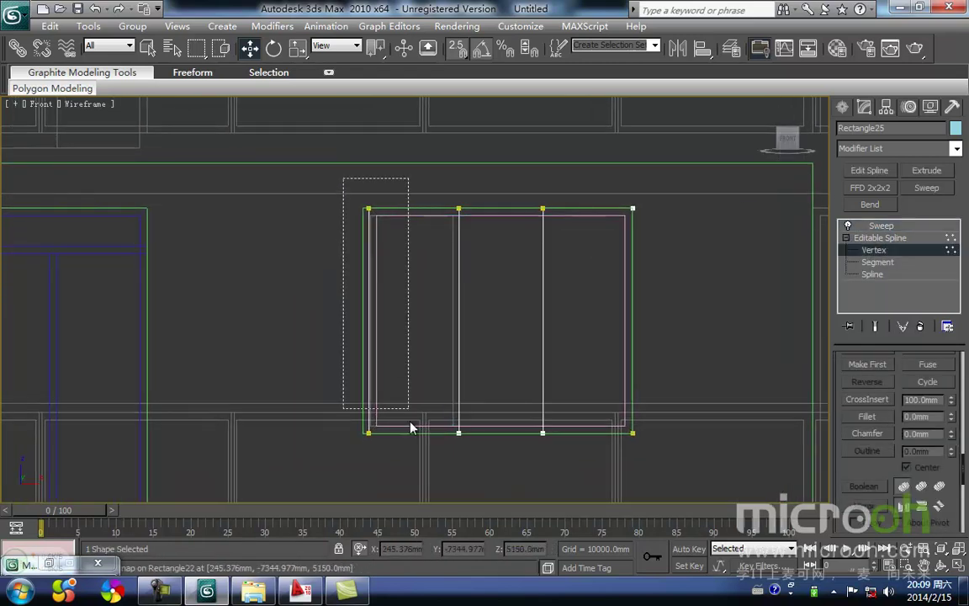
pyautogui.moveTo(410, 481); pyautogui.dragTo(411, 481)
pyautogui.click(367, 439)
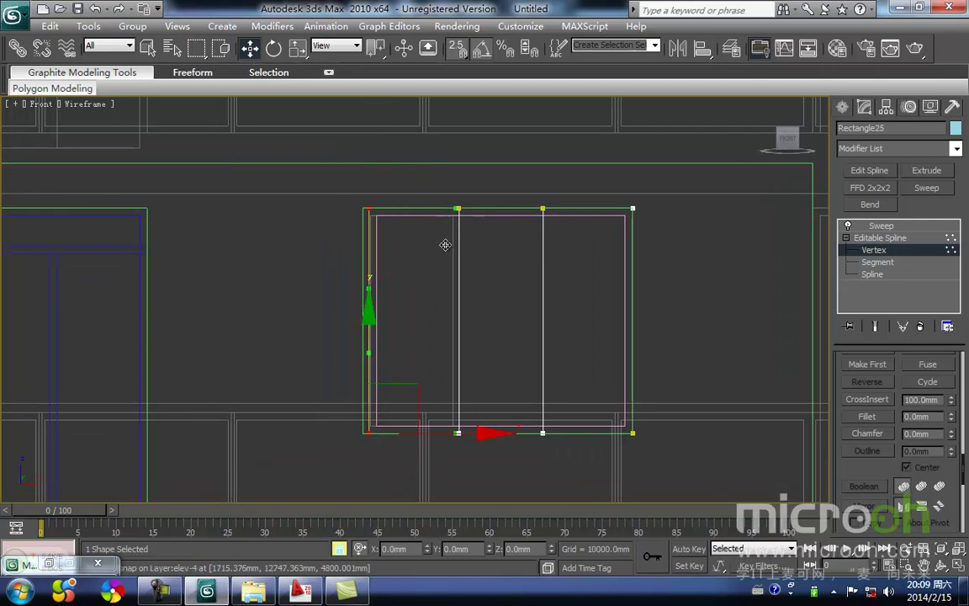
pyautogui.moveTo(367, 439)
pyautogui.mouseDown()
pyautogui.moveTo(337, 436)
pyautogui.moveTo(373, 440)
pyautogui.mouseUp()
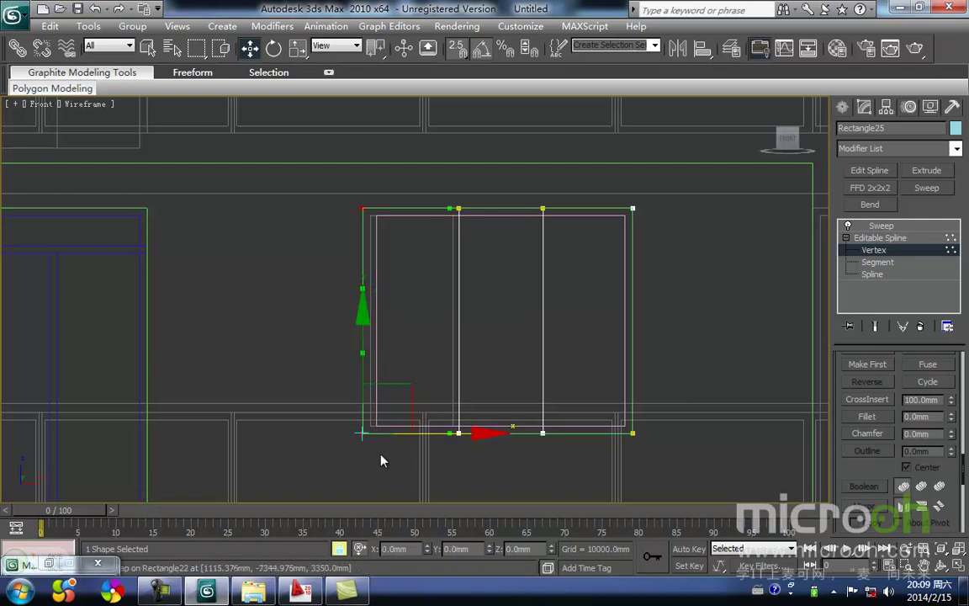
# - Shift the left mullion's two vertices leftwards so the frame's three panes are evenly spaced, and finish vertex editing
pyautogui.press('space')
pyautogui.click(476, 466)
pyautogui.moveTo(430, 128); pyautogui.dragTo(429, 127)
pyautogui.moveTo(461, 448); pyautogui.dragTo(452, 426)
pyautogui.click(400, 411)
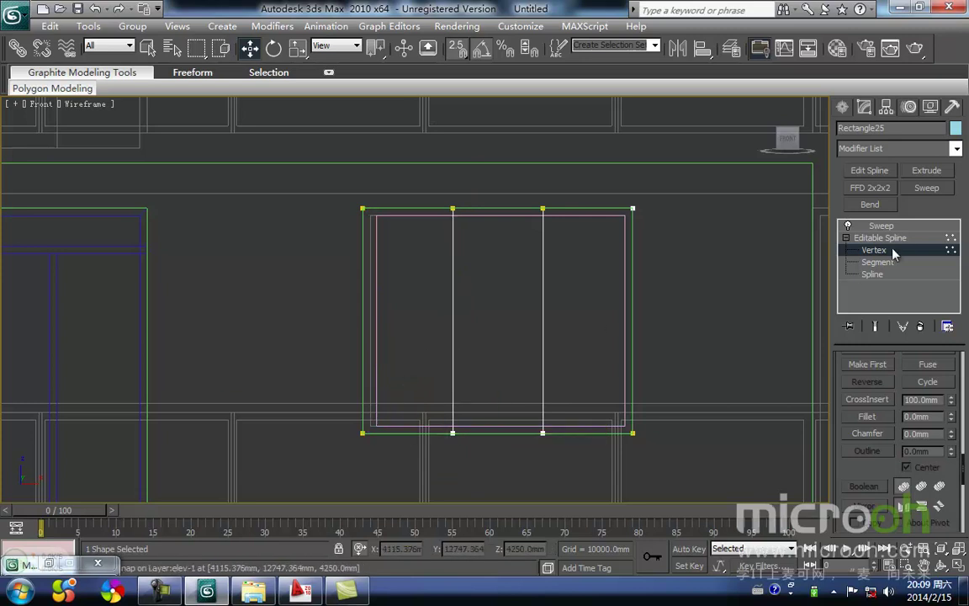
pyautogui.click(894, 251)
pyautogui.click(895, 226)
pyautogui.moveTo(541, 213); pyautogui.dragTo(515, 294, button='middle')
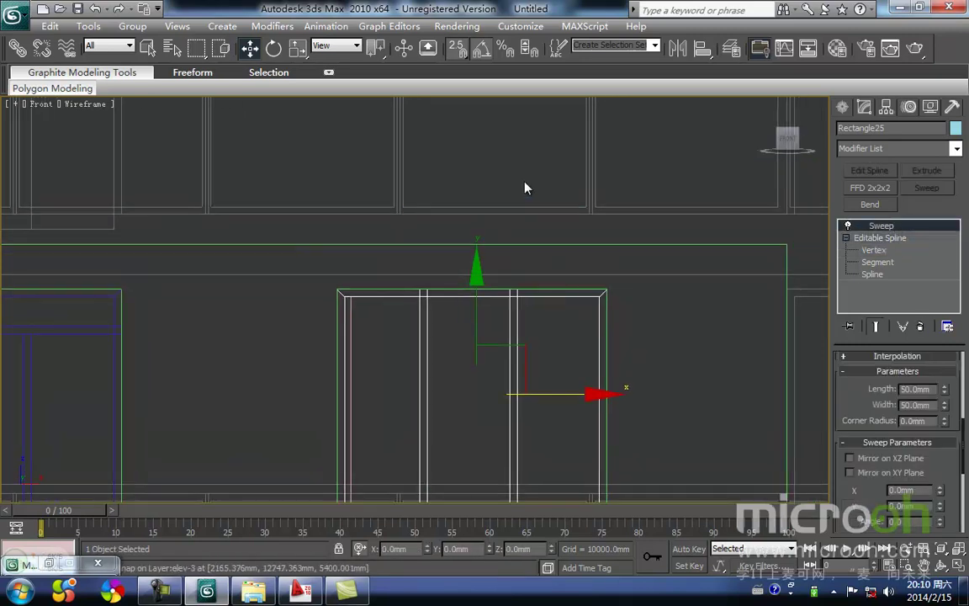
pyautogui.click(524, 186)
# - Stretch the copied window glass by snapping its left-hand vertices to the inner left edge of the frame
pyautogui.click(352, 346)
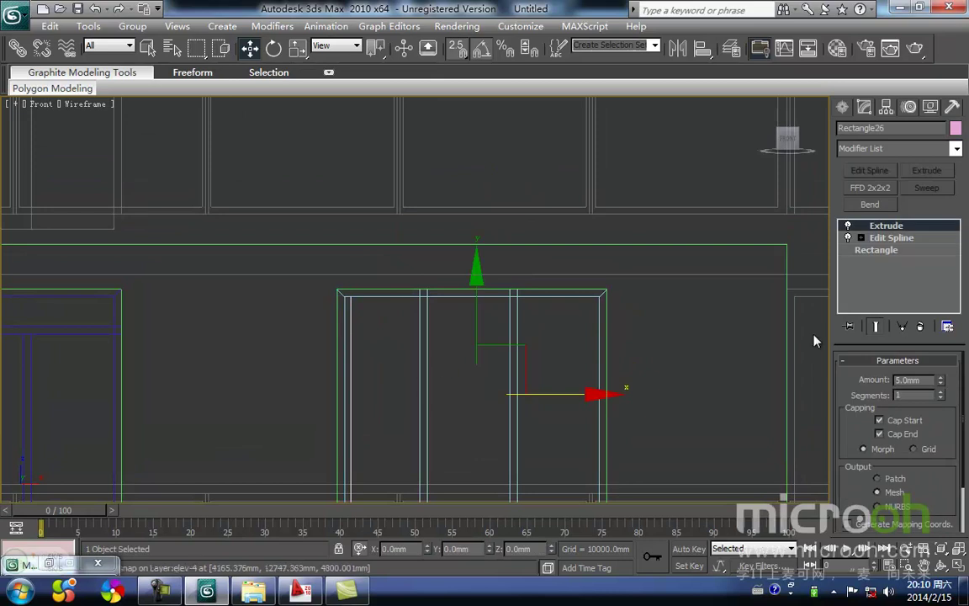
pyautogui.moveTo(476, 326); pyautogui.dragTo(507, 288, button='middle')
pyautogui.click(889, 250)
pyautogui.moveTo(355, 216); pyautogui.dragTo(418, 488)
pyautogui.moveTo(418, 468); pyautogui.dragTo(426, 424, button='middle')
pyautogui.moveTo(390, 433)
pyautogui.mouseDown()
pyautogui.moveTo(375, 427)
pyautogui.moveTo(383, 424)
pyautogui.mouseUp()
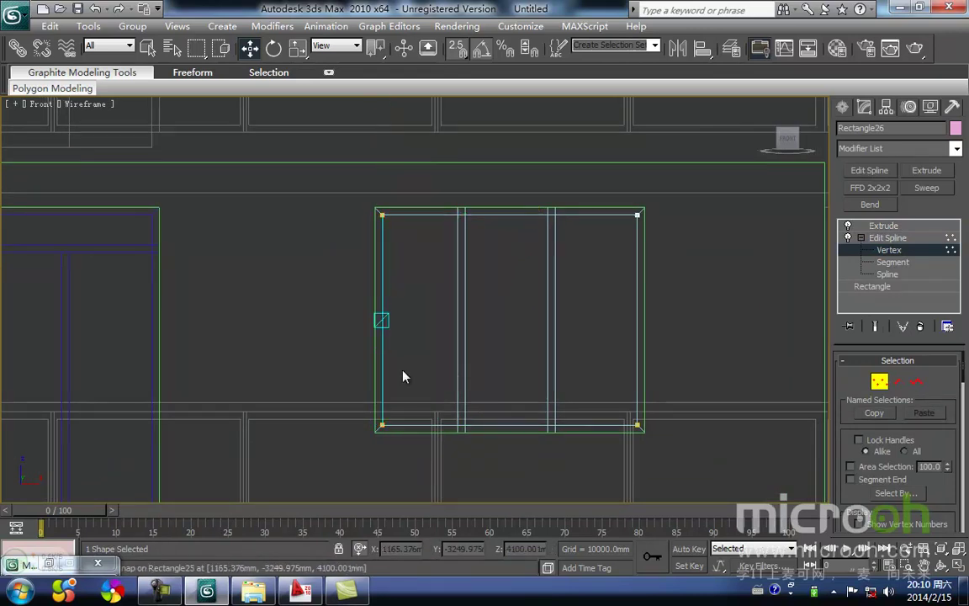
pyautogui.click(876, 382)
# - Examine the fitted window and the rest of the new wall section in shaded and wireframe front elevation
pyautogui.scroll(-2, 588, 276)
pyautogui.moveTo(589, 276); pyautogui.dragTo(459, 339, button='middle')
pyautogui.click(524, 207)
pyautogui.moveTo(511, 229); pyautogui.dragTo(511, 216, button='middle')
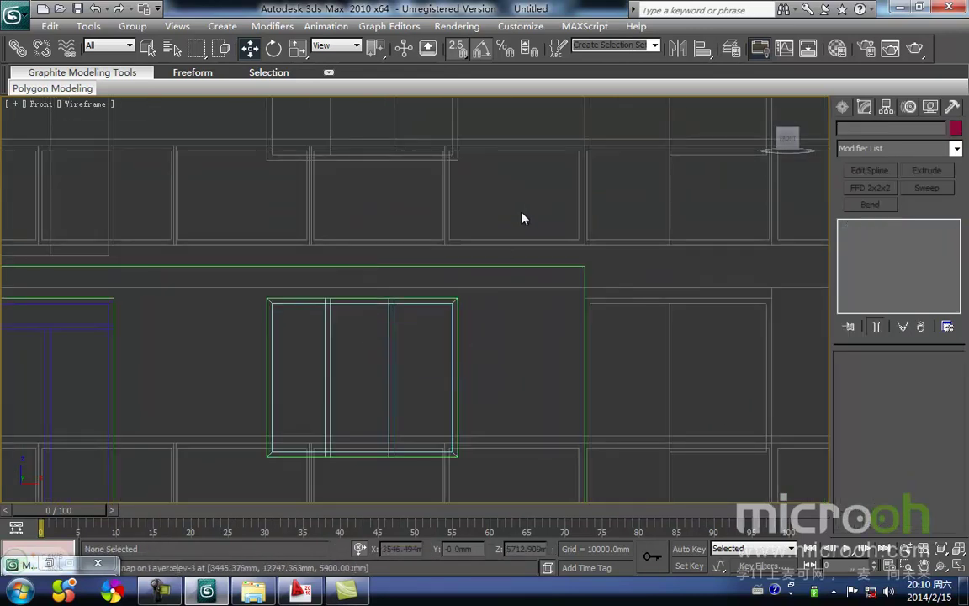
pyautogui.press('F3')
pyautogui.press('F3')
pyautogui.press('F3')
pyautogui.moveTo(627, 307); pyautogui.dragTo(506, 234, button='middle')
pyautogui.scroll(-3, 509, 239)
pyautogui.moveTo(532, 272); pyautogui.dragTo(601, 278, button='middle')
pyautogui.scroll(-2, 602, 279)
# - Select the new wall section with its door and window parts and locate them in the wireframe plan
pyautogui.moveTo(539, 389); pyautogui.dragTo(268, 223)
pyautogui.moveTo(318, 273); pyautogui.dragTo(351, 258, button='middle')
pyautogui.press('t')
pyautogui.scroll(-3, 401, 325)
pyautogui.moveTo(402, 325); pyautogui.dragTo(422, 243, button='middle')
pyautogui.scroll(-2, 418, 292)
pyautogui.scroll(6, 331, 268)
pyautogui.moveTo(301, 254); pyautogui.dragTo(304, 281, button='middle')
pyautogui.press('F3')
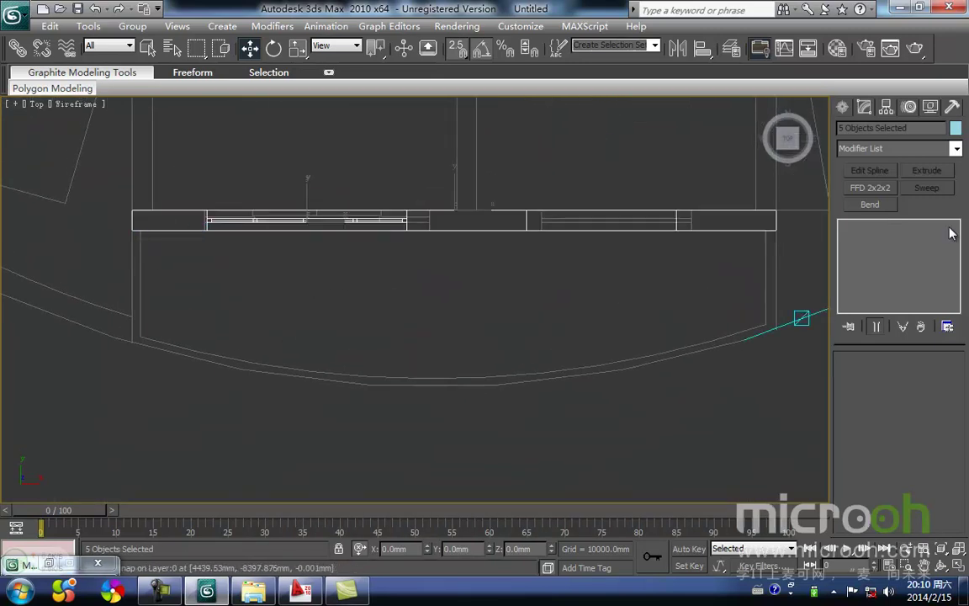
# - Draw a three-sided line from the balcony's inner left corner up to the wall, along it, and down to the inner right corner
pyautogui.click(842, 108)
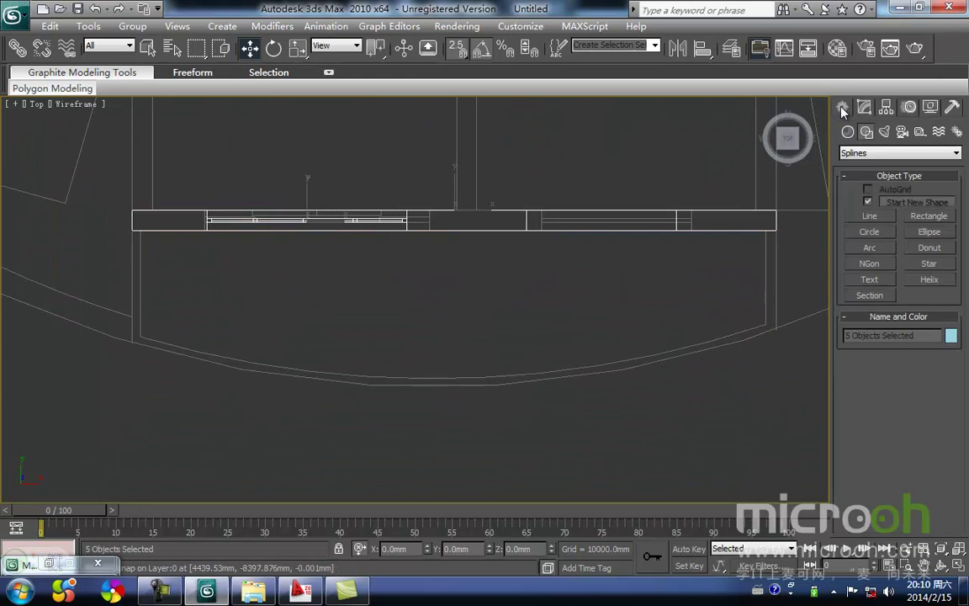
pyautogui.click(870, 216)
pyautogui.moveTo(341, 302); pyautogui.dragTo(494, 306, button='middle')
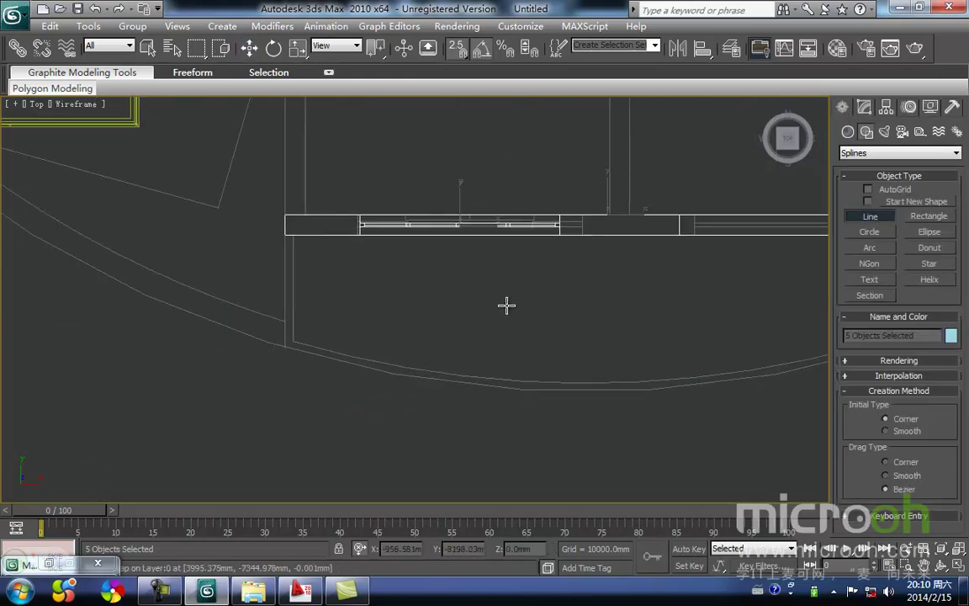
pyautogui.moveTo(319, 293); pyautogui.dragTo(396, 358, button='middle')
pyautogui.scroll(2, 433, 404)
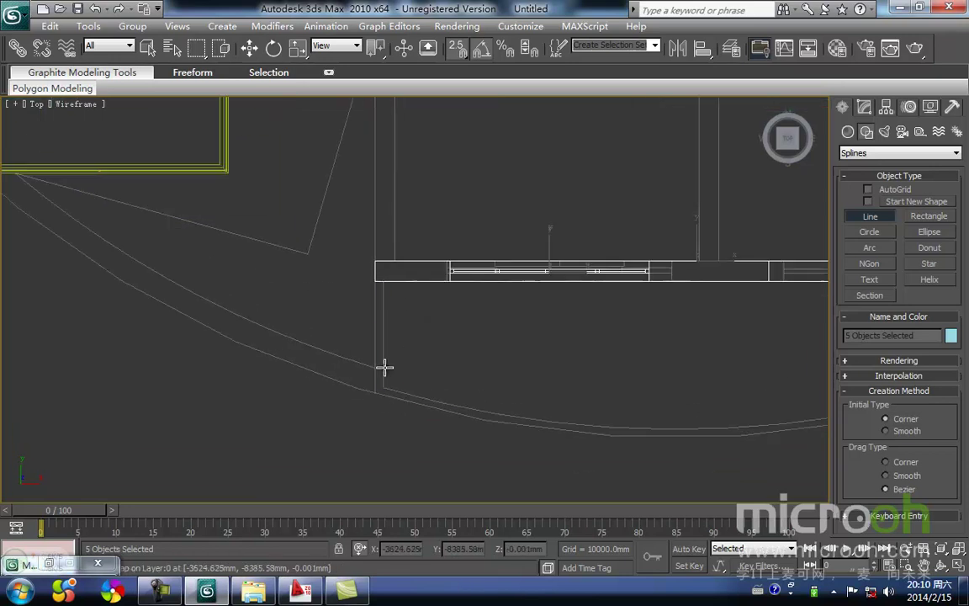
pyautogui.click(388, 388)
pyautogui.click(385, 282)
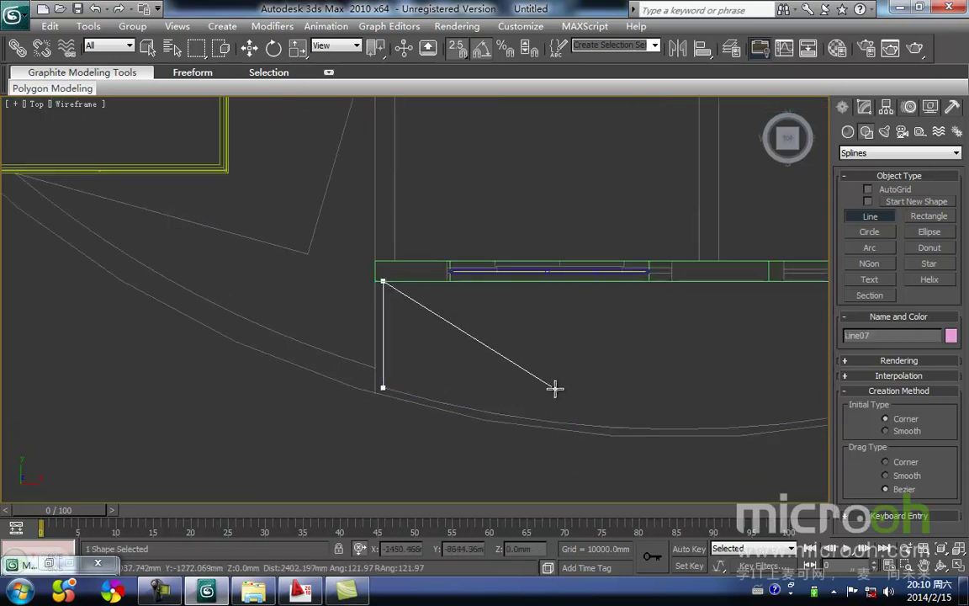
pyautogui.press('i')
pyautogui.scroll(-1, 599, 277)
pyautogui.press('i')
pyautogui.scroll(2, 318, 329)
pyautogui.click(276, 313)
pyautogui.click(281, 435)
pyautogui.rightClick(135, 382)
pyautogui.scroll(-3, 545, 296)
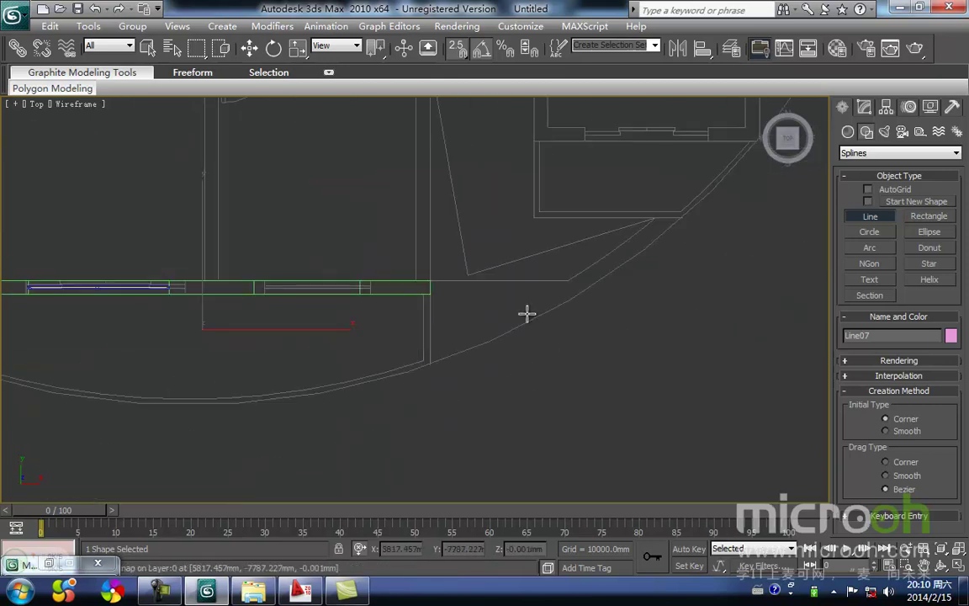
# - Add an arc to the same shape between the line's two open ends, bulging along the balcony's inner curve
pyautogui.click(873, 252)
pyautogui.moveTo(229, 387); pyautogui.dragTo(367, 379, button='middle')
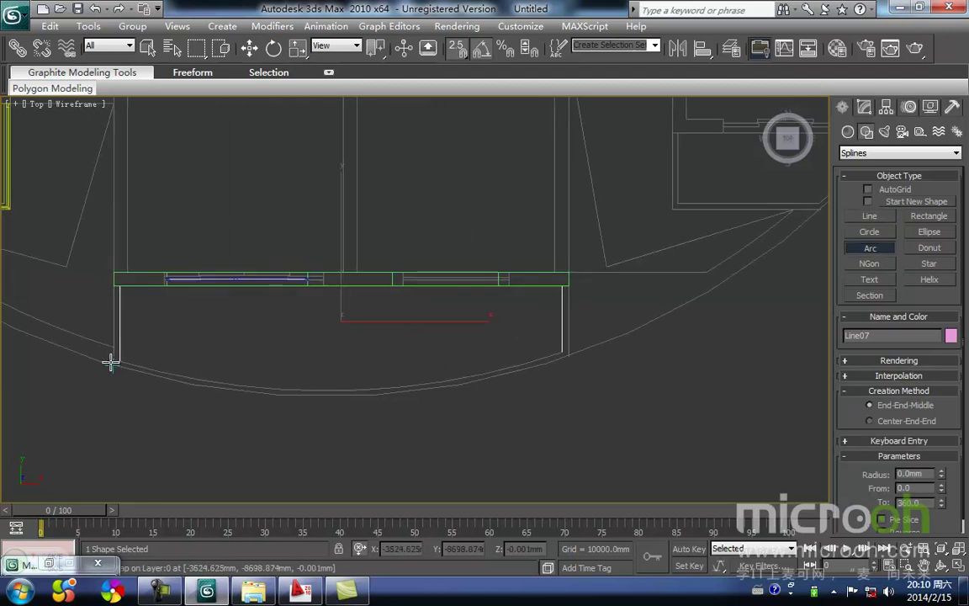
pyautogui.moveTo(117, 359); pyautogui.dragTo(561, 352)
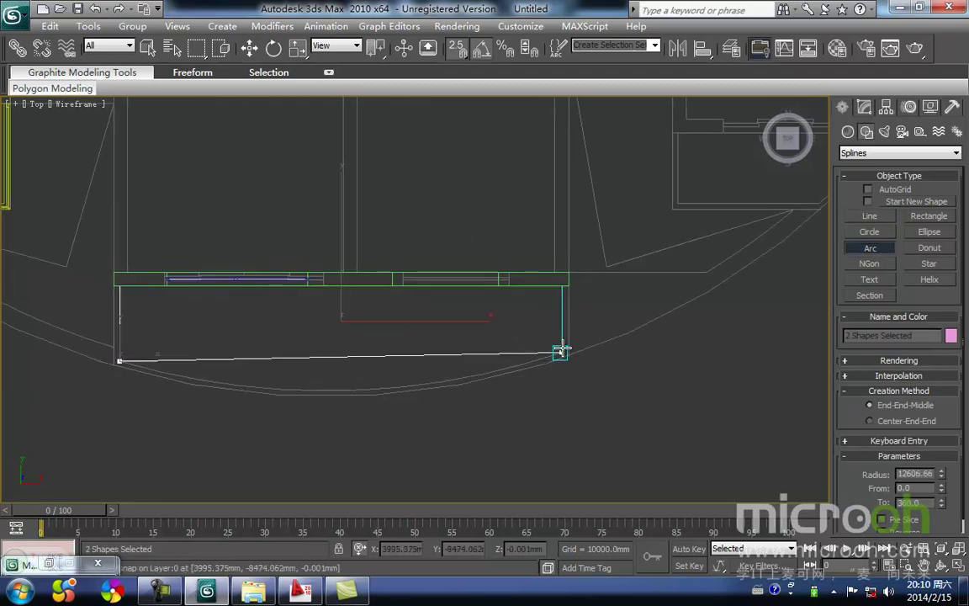
pyautogui.click(309, 383)
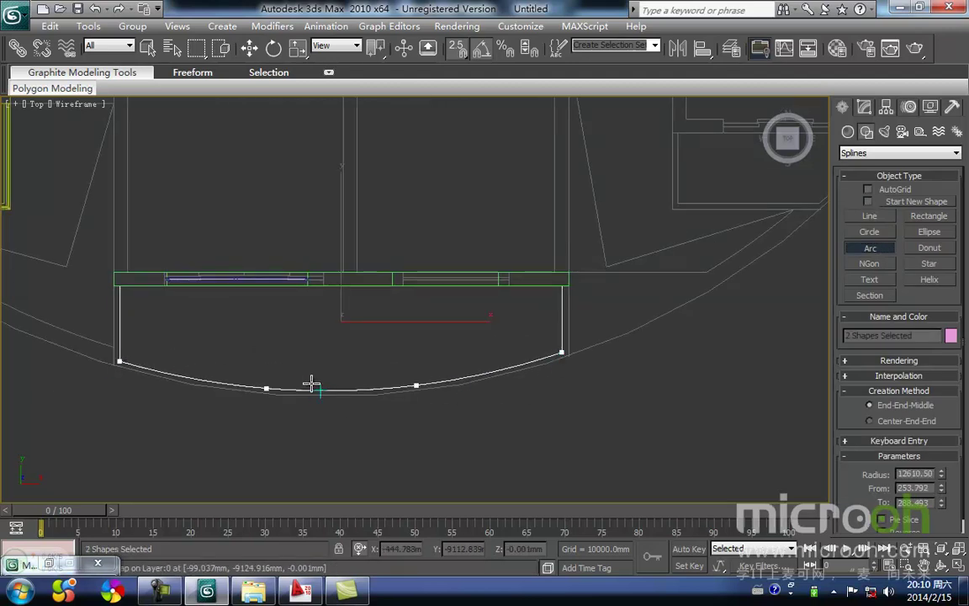
# - Weld all vertices of the balcony outline so the line and arc form one closed spline
pyautogui.press('w')
pyautogui.moveTo(367, 425); pyautogui.dragTo(346, 382)
pyautogui.moveTo(355, 359); pyautogui.dragTo(344, 385, button='middle')
pyautogui.press('1')
pyautogui.scroll(-2, 273, 393)
pyautogui.moveTo(173, 256); pyautogui.dragTo(630, 481)
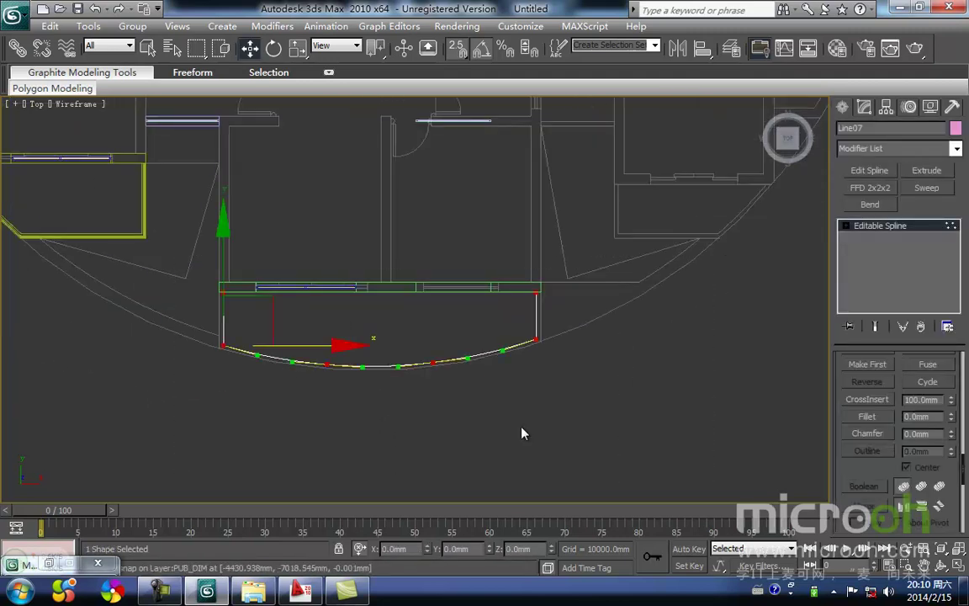
pyautogui.rightClick(395, 332)
pyautogui.click(370, 443)
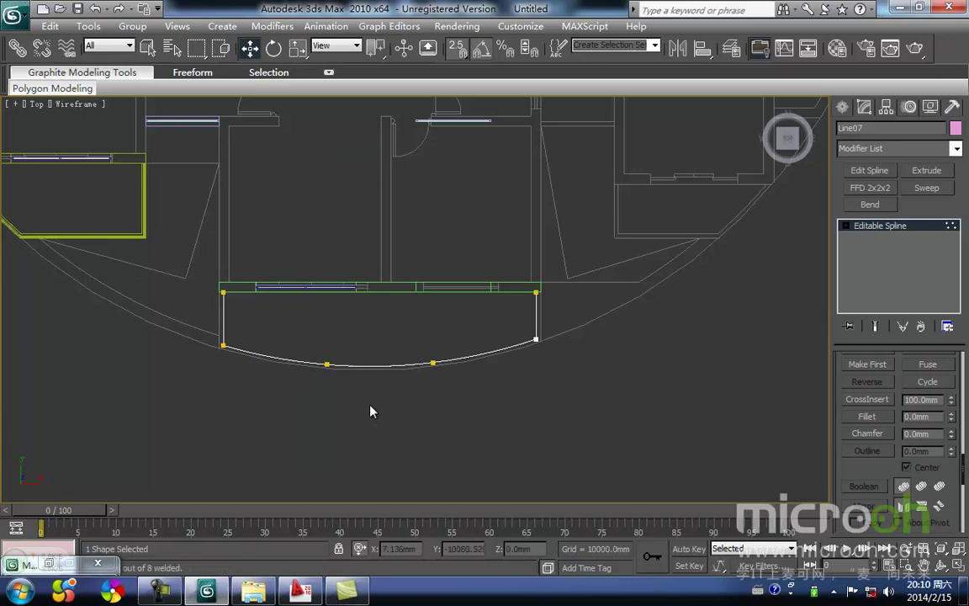
# - Extrude the curved balcony outline 100 mm to form the floor slab
pyautogui.moveTo(373, 405); pyautogui.dragTo(352, 440, button='middle')
pyautogui.press('f')
pyautogui.press('z')
pyautogui.moveTo(453, 408); pyautogui.dragTo(439, 491, button='middle')
pyautogui.scroll(-2, 438, 491)
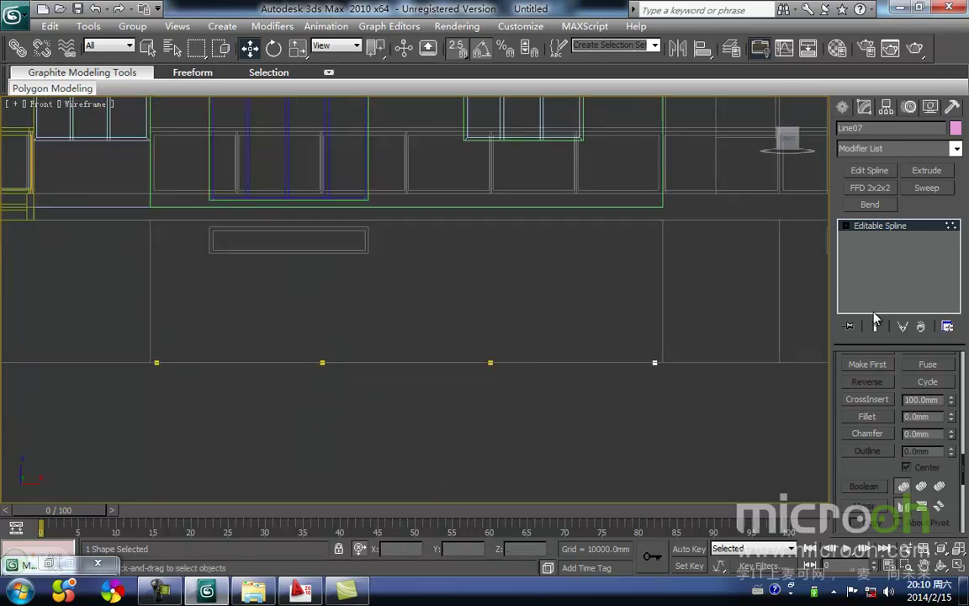
pyautogui.click(924, 172)
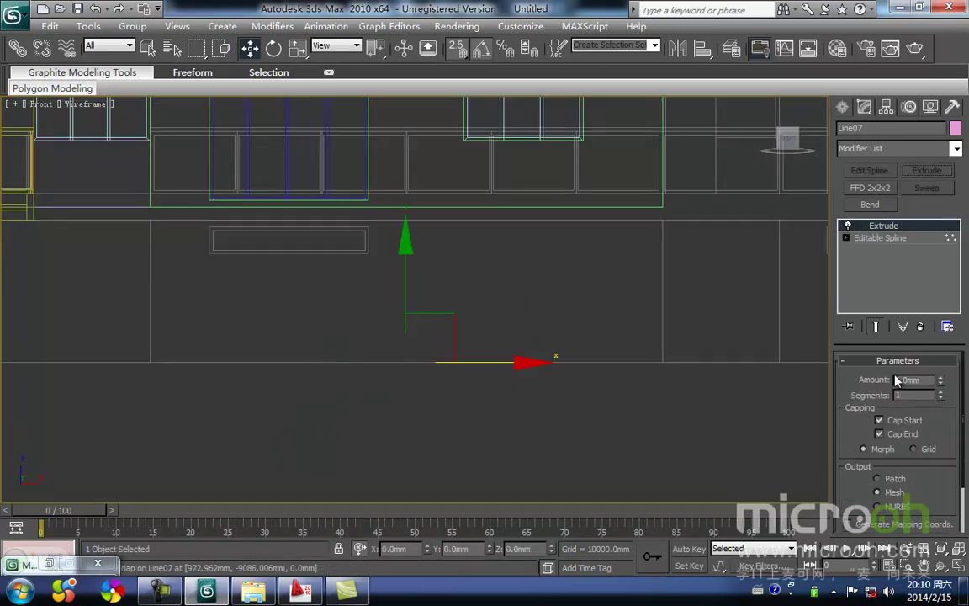
pyautogui.write('100')
pyautogui.press('Return')
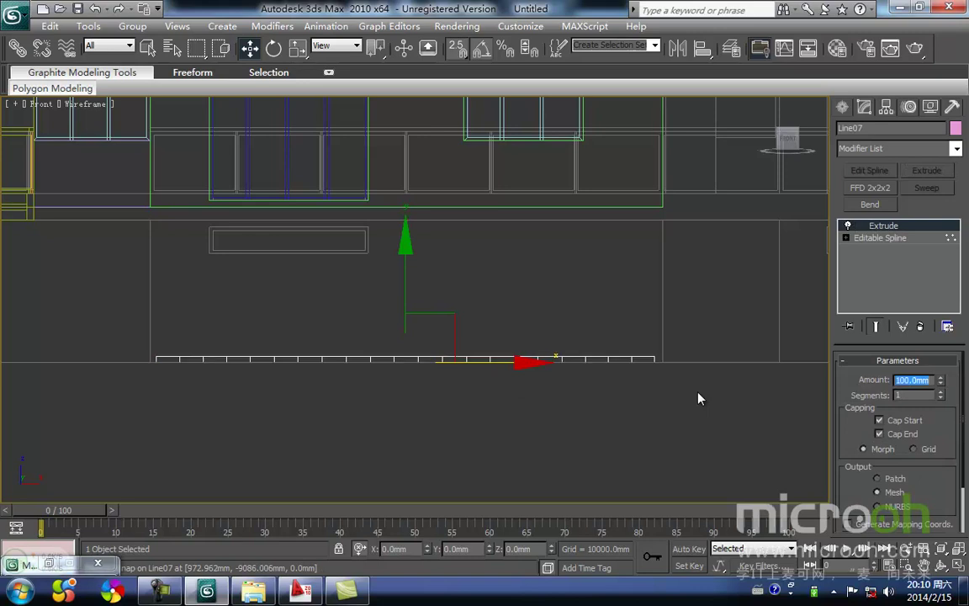
# - Raise the balcony slab in the front elevation, snap its underside to the new wall's bottom edge, and offset it vertically downwards
pyautogui.moveTo(352, 414); pyautogui.dragTo(382, 490, button='middle')
pyautogui.press('space')
pyautogui.moveTo(436, 370); pyautogui.dragTo(399, 303)
pyautogui.scroll(3, 224, 297)
pyautogui.moveTo(224, 298); pyautogui.dragTo(303, 359, button='middle')
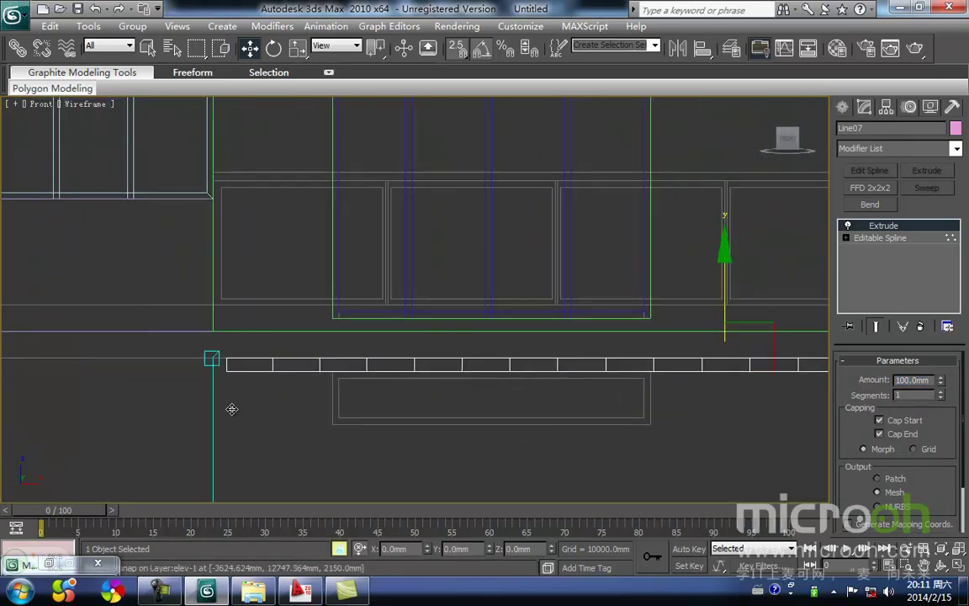
pyautogui.moveTo(226, 358); pyautogui.dragTo(322, 325)
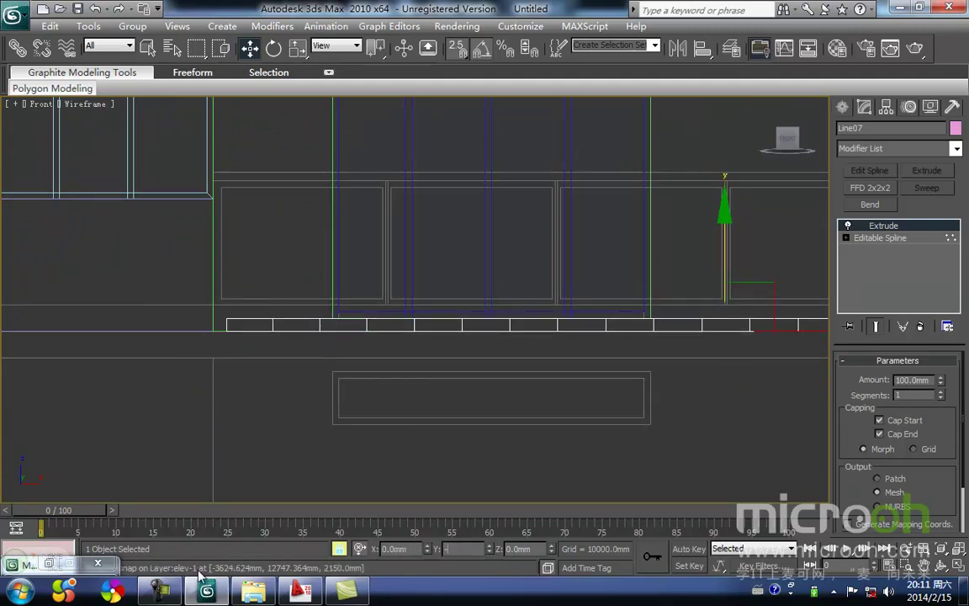
pyautogui.press('Return')
# - Assign the dark grey 阳台板 material to the new balcony slab in the shaded orthographic view and deselect it
pyautogui.moveTo(288, 377); pyautogui.dragTo(252, 383, button='middle')
pyautogui.press('F3')
pyautogui.scroll(-3, 350, 386)
pyautogui.moveTo(348, 391)
pyautogui.keyDown('alt'); pyautogui.mouseDown(button='middle')
pyautogui.moveTo(379, 414)
pyautogui.moveTo(459, 428)
pyautogui.moveTo(348, 391)
pyautogui.mouseUp(button='middle'); pyautogui.keyUp('alt')
pyautogui.press('m')
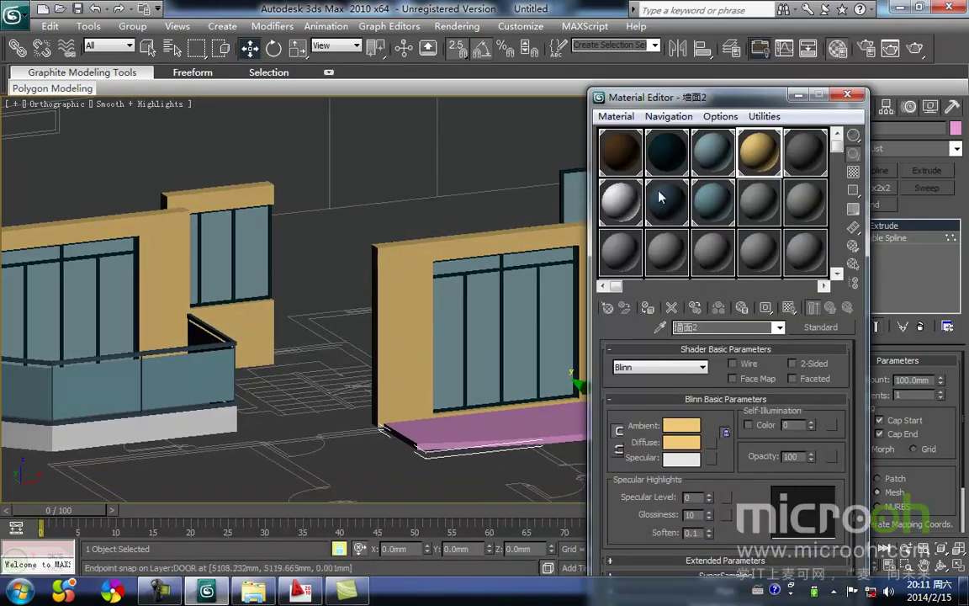
pyautogui.click(796, 160)
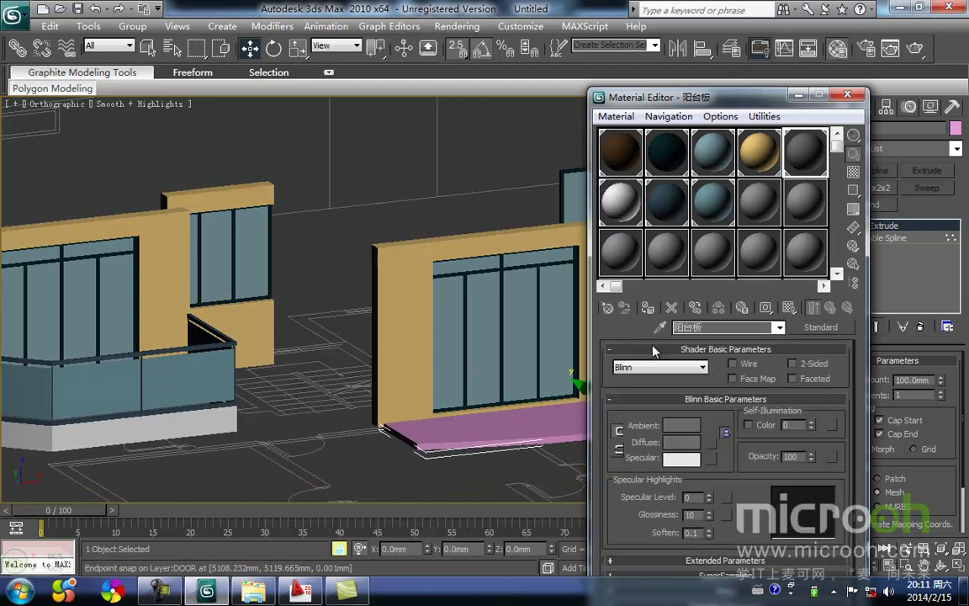
pyautogui.click(647, 311)
pyautogui.moveTo(371, 180); pyautogui.dragTo(290, 244, button='middle')
pyautogui.click(333, 237)
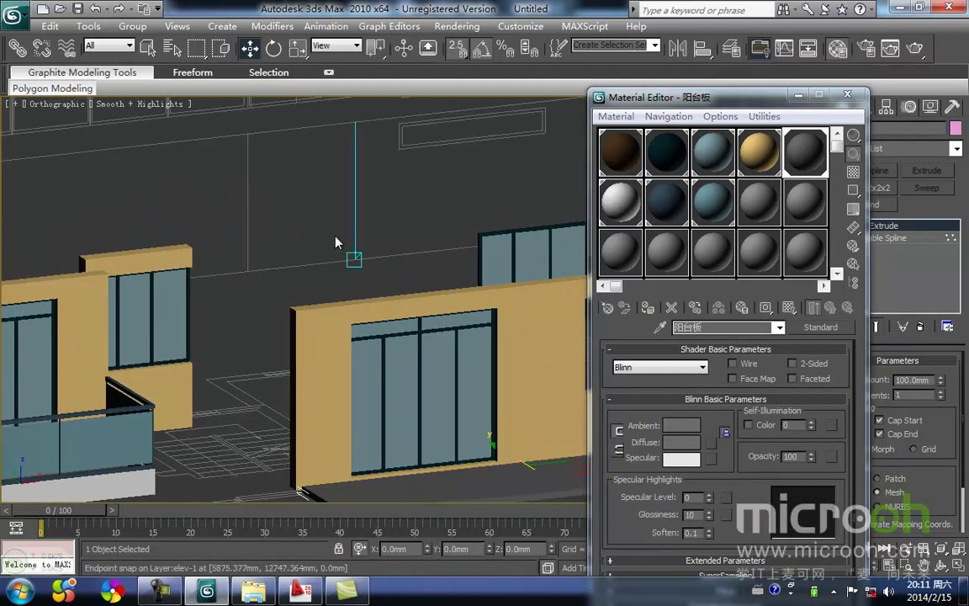
# - Select the copied window frame and glass behind the new wall and move them in plan towards the wall's window opening
pyautogui.click(851, 96)
pyautogui.moveTo(500, 363); pyautogui.dragTo(417, 308, button='middle')
pyautogui.scroll(-2, 447, 297)
pyautogui.moveTo(496, 251); pyautogui.dragTo(458, 312, button='middle')
pyautogui.scroll(3, 458, 312)
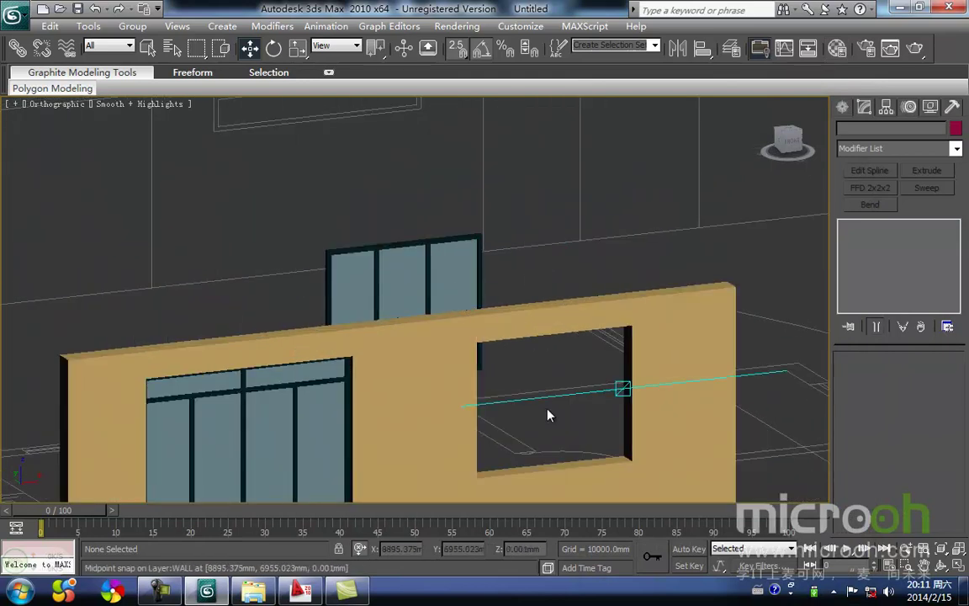
pyautogui.click(452, 259)
pyautogui.press('t')
pyautogui.scroll(10, 419, 304)
pyautogui.moveTo(495, 411); pyautogui.dragTo(452, 244, button='middle')
pyautogui.press('F3')
pyautogui.scroll(-6, 471, 334)
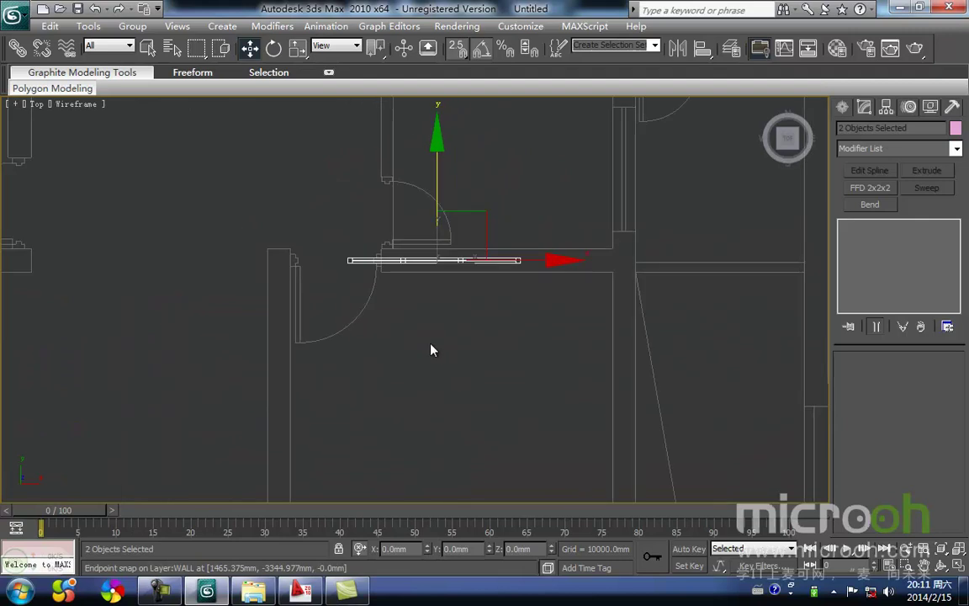
pyautogui.moveTo(423, 194); pyautogui.dragTo(394, 370)
pyautogui.press('space')
# - Snap the window frame and glass to the side edge of the wall's window opening in plan
pyautogui.moveTo(402, 447); pyautogui.dragTo(400, 316, button='middle')
pyautogui.scroll(3, 398, 318)
pyautogui.scroll(5, 375, 323)
pyautogui.moveTo(192, 377); pyautogui.dragTo(323, 376, button='middle')
pyautogui.moveTo(253, 367); pyautogui.dragTo(252, 387)
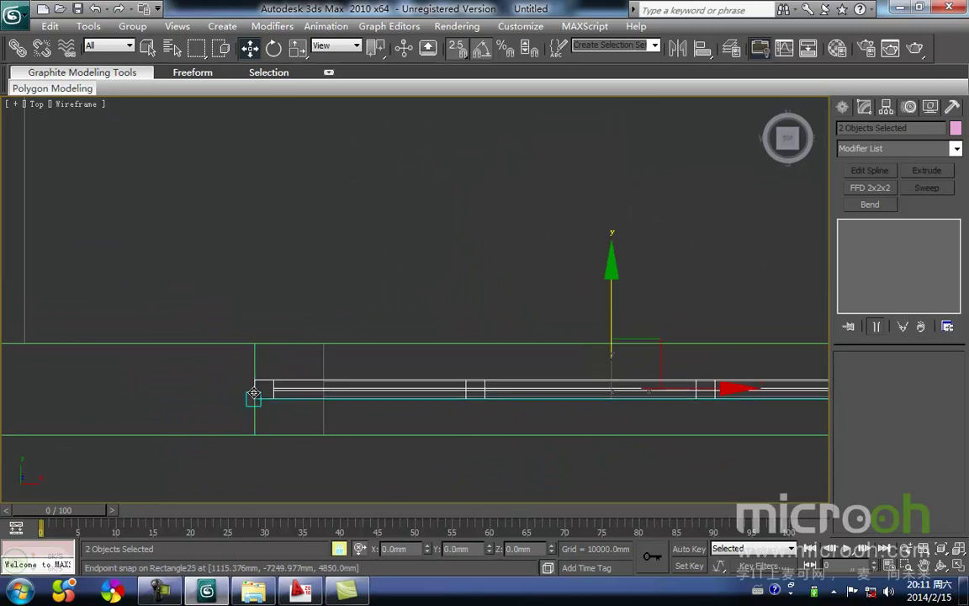
pyautogui.moveTo(253, 387); pyautogui.dragTo(318, 389, button='middle')
pyautogui.press('f')
pyautogui.scroll(-8, 317, 391)
pyautogui.press('F3')
pyautogui.scroll(-2, 434, 392)
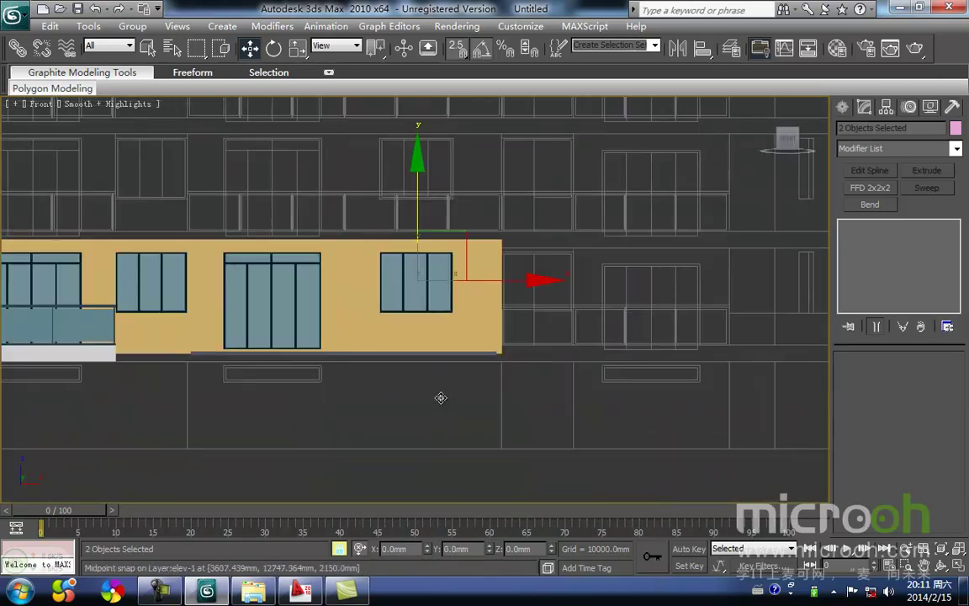
# - Select the curved balcony slab and expand its Editable Spline levels in the wireframe plan
pyautogui.click(423, 423)
pyautogui.keyDown('alt'); pyautogui.moveTo(320, 417); pyautogui.dragTo(322, 391, button='middle'); pyautogui.keyUp('alt')
pyautogui.click(383, 400)
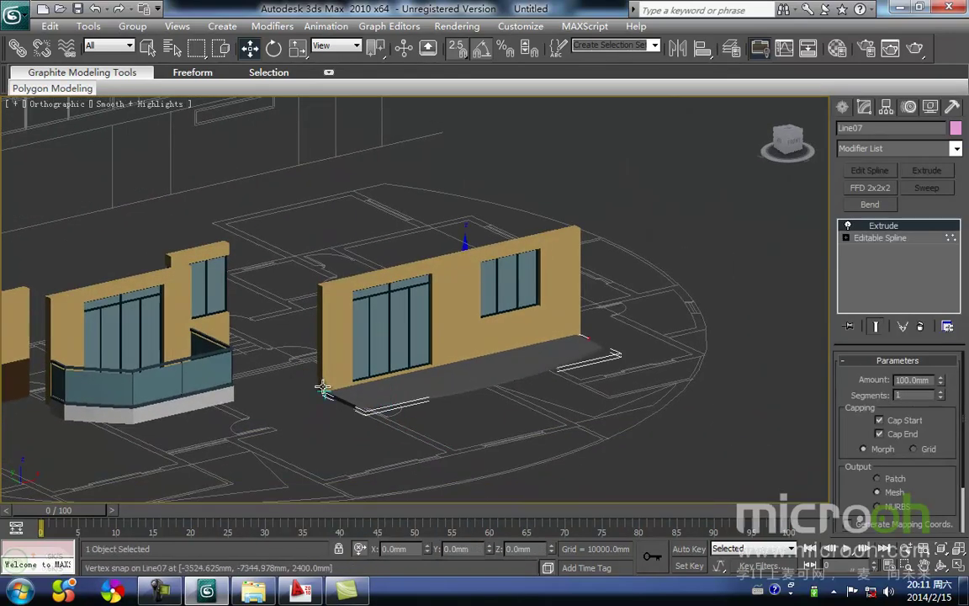
pyautogui.moveTo(523, 384); pyautogui.dragTo(494, 396, button='middle')
pyautogui.click(489, 429)
pyautogui.click(458, 376)
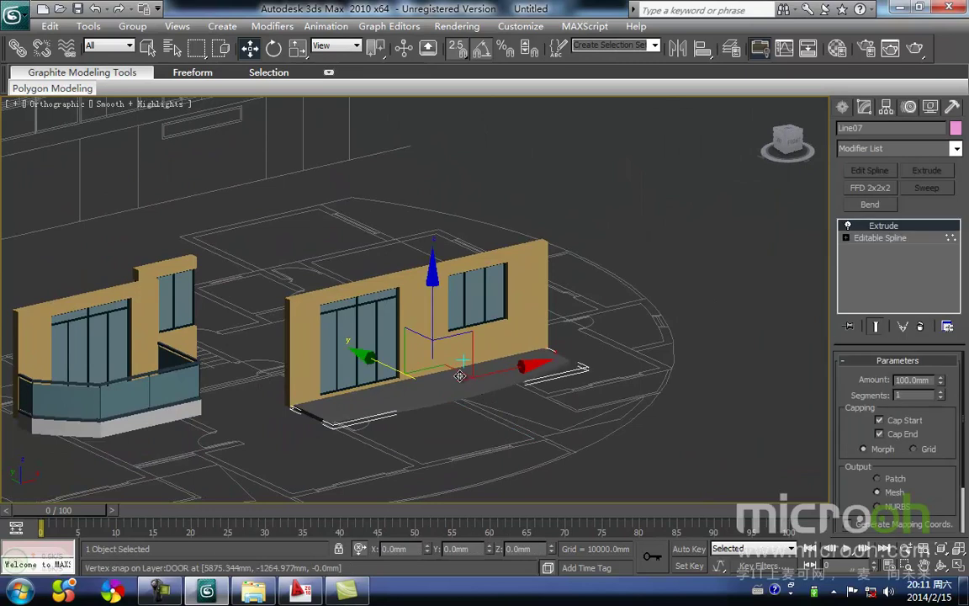
pyautogui.press('t')
pyautogui.press('F3')
pyautogui.moveTo(391, 448); pyautogui.dragTo(396, 442, button='middle')
pyautogui.press('F3')
pyautogui.click(522, 458)
pyautogui.click(575, 416)
pyautogui.moveTo(586, 433); pyautogui.dragTo(509, 438, button='middle')
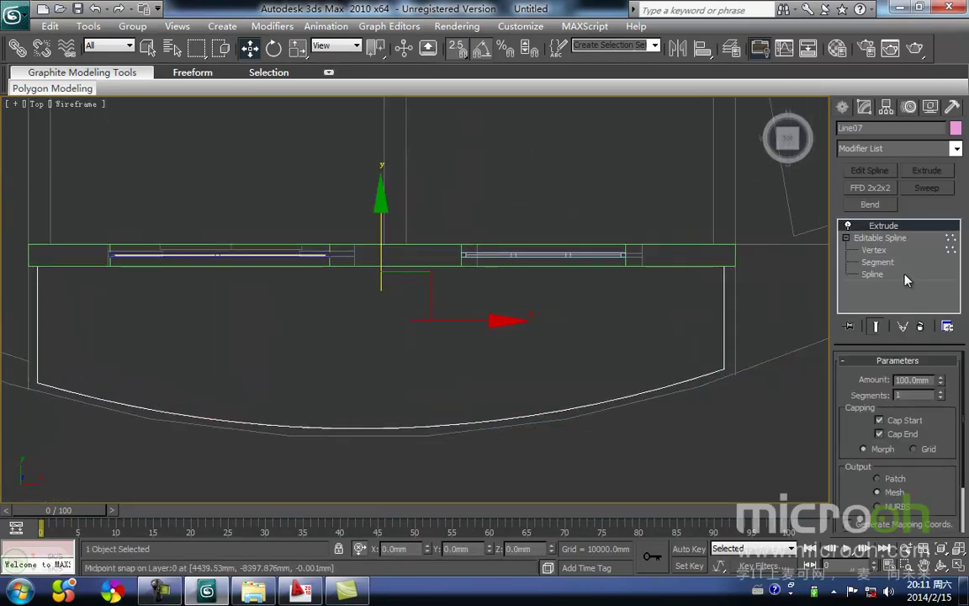
# - Select the two side segments and the curved front segments of the slab's outline
pyautogui.click(873, 275)
pyautogui.moveTo(255, 382); pyautogui.dragTo(436, 376, button='middle')
pyautogui.moveTo(234, 366); pyautogui.dragTo(205, 342)
pyautogui.moveTo(380, 405); pyautogui.dragTo(171, 396, button='middle')
pyautogui.scroll(-2, 172, 396)
pyautogui.click(877, 262)
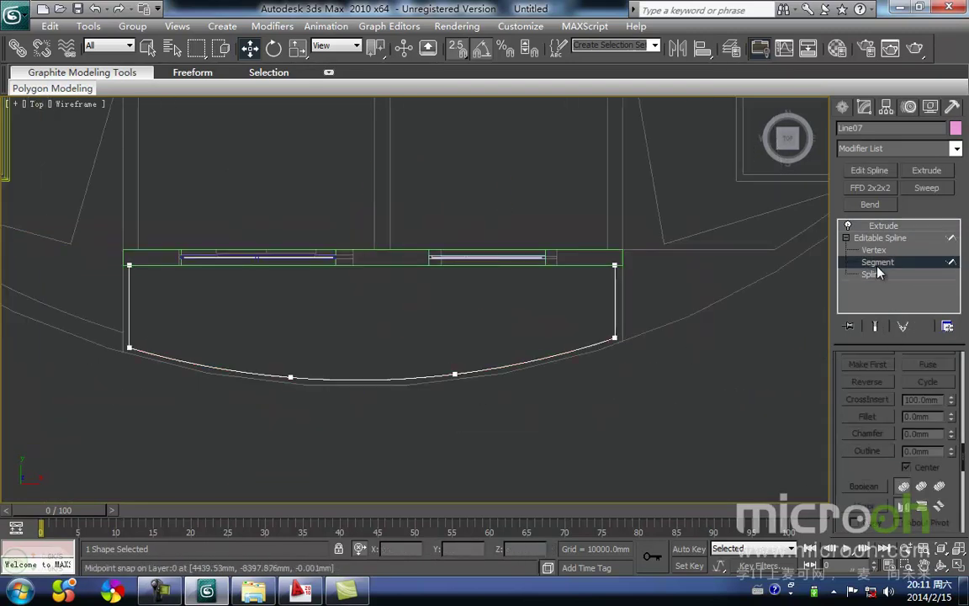
pyautogui.moveTo(660, 410); pyautogui.dragTo(87, 315)
# - Detach a copy of the selected outline segments as a separate shape, leave segment editing and deselect the slab
pyautogui.keyDown('alt'); pyautogui.moveTo(260, 387); pyautogui.dragTo(335, 314, button='middle'); pyautogui.keyUp('alt')
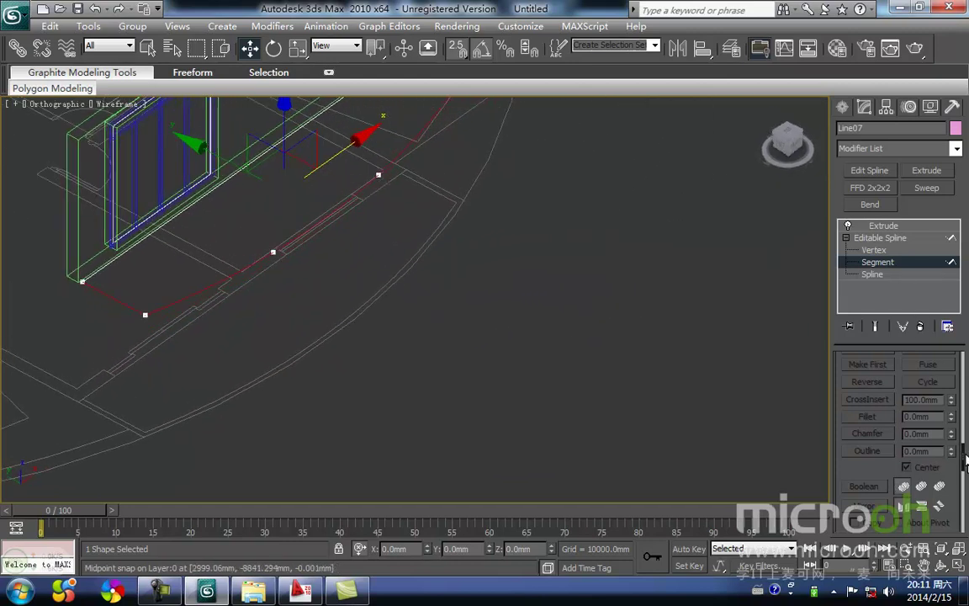
pyautogui.moveTo(963, 455); pyautogui.dragTo(961, 496)
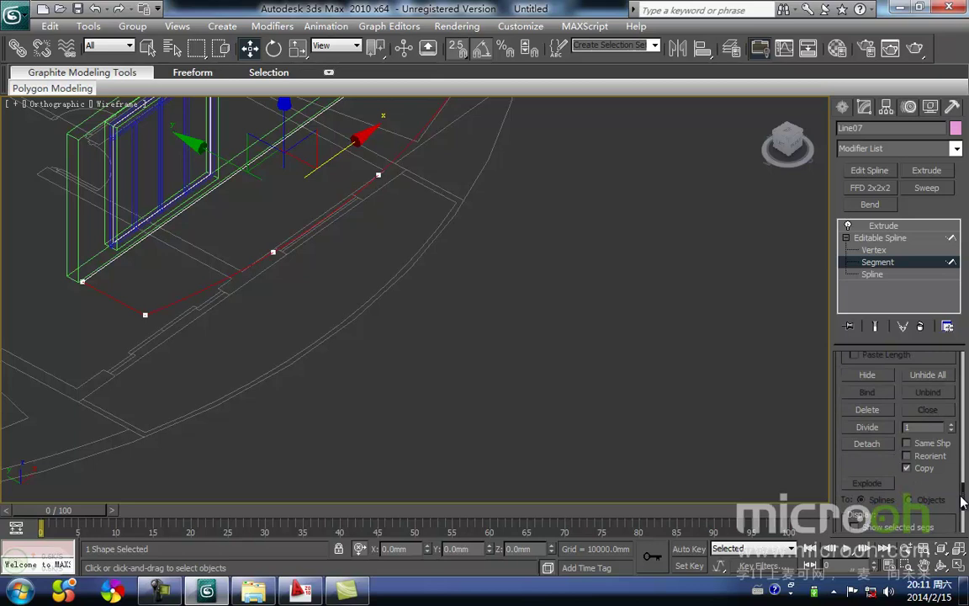
pyautogui.click(867, 443)
pyautogui.click(531, 301)
pyautogui.moveTo(306, 271); pyautogui.dragTo(304, 295, button='middle')
pyautogui.click(885, 261)
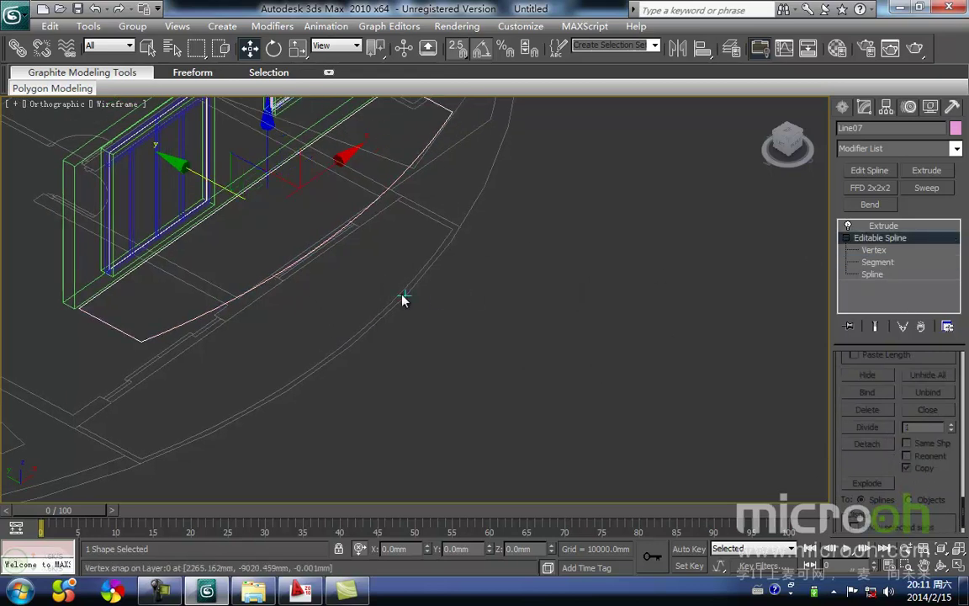
pyautogui.moveTo(400, 301); pyautogui.dragTo(411, 340, button='middle')
pyautogui.click(346, 341)
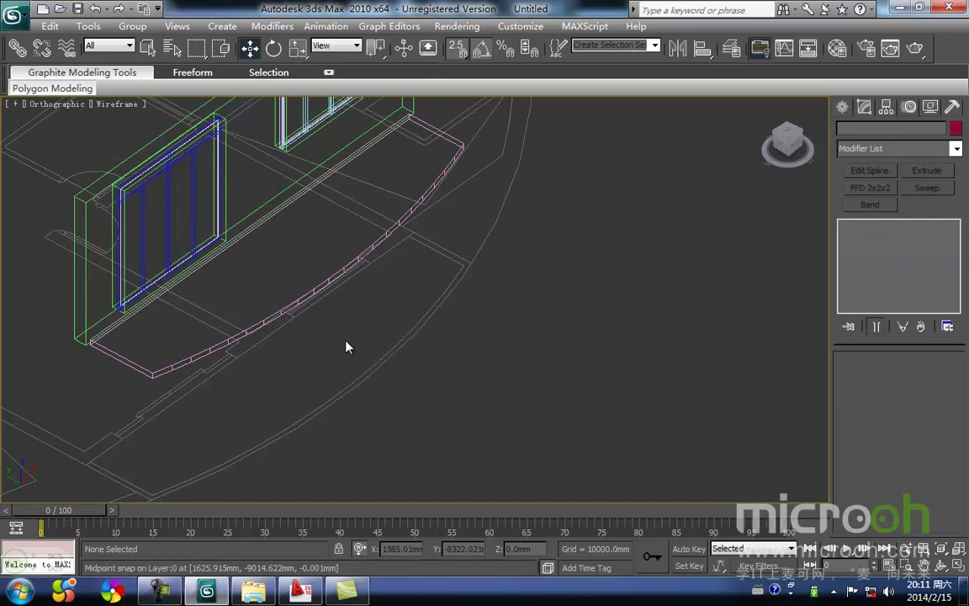
# - Select the detached balcony edge shape and frame it in the plan view
pyautogui.click(298, 305)
pyautogui.click(299, 305)
pyautogui.moveTo(318, 308); pyautogui.dragTo(308, 367, button='middle')
pyautogui.press('t')
pyautogui.press('z')
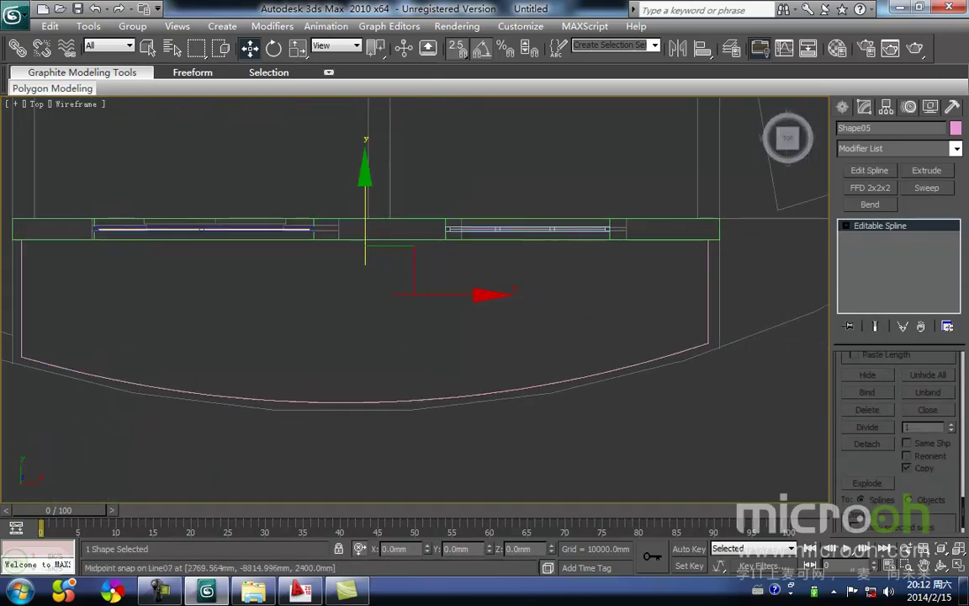
pyautogui.moveTo(492, 345); pyautogui.dragTo(470, 364, button='middle')
# - Select the entire open spline of the detached balcony edge shape
pyautogui.press('1')
pyautogui.moveTo(711, 399); pyautogui.dragTo(649, 345)
pyautogui.scroll(-2, 666, 380)
pyautogui.moveTo(677, 405); pyautogui.dragTo(700, 387, button='middle')
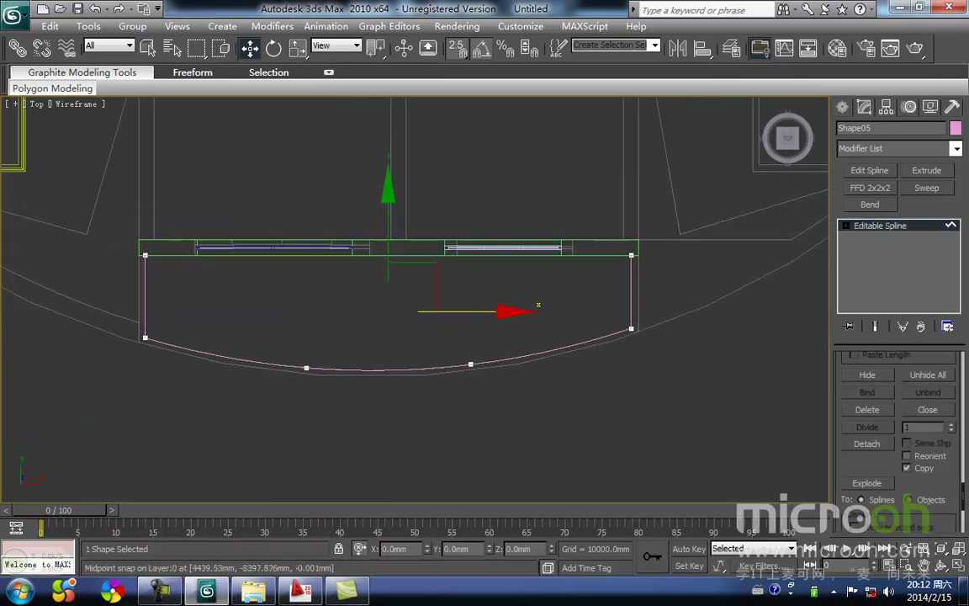
pyautogui.keyDown('alt'); pyautogui.moveTo(540, 418); pyautogui.dragTo(612, 366, button='middle'); pyautogui.keyUp('alt')
pyautogui.press('t')
pyautogui.scroll(2, 639, 407)
pyautogui.moveTo(664, 408); pyautogui.dragTo(740, 422, button='middle')
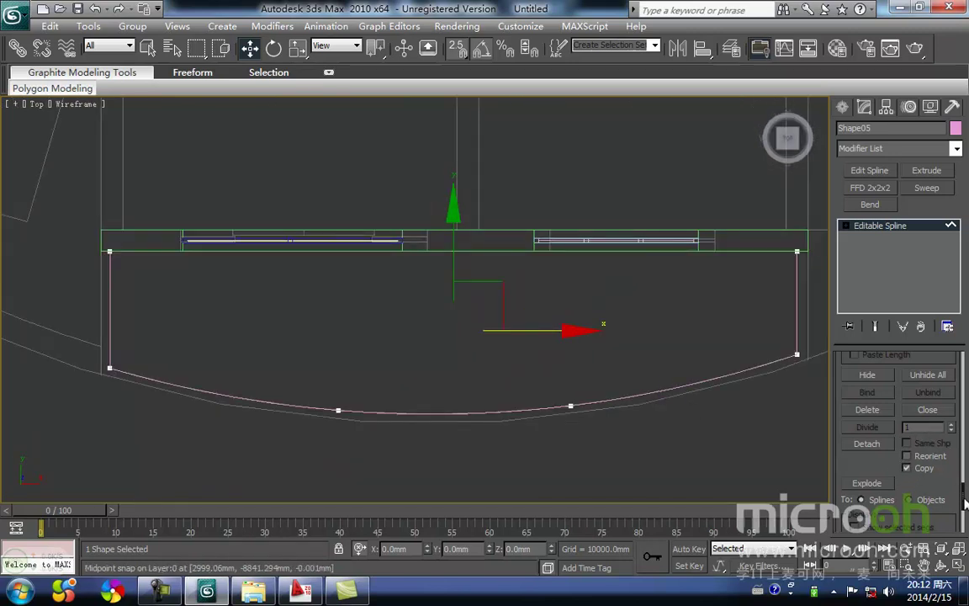
# - Try a centred outline of -100 mm on the balcony edge spline
pyautogui.moveTo(964, 503); pyautogui.dragTo(965, 460)
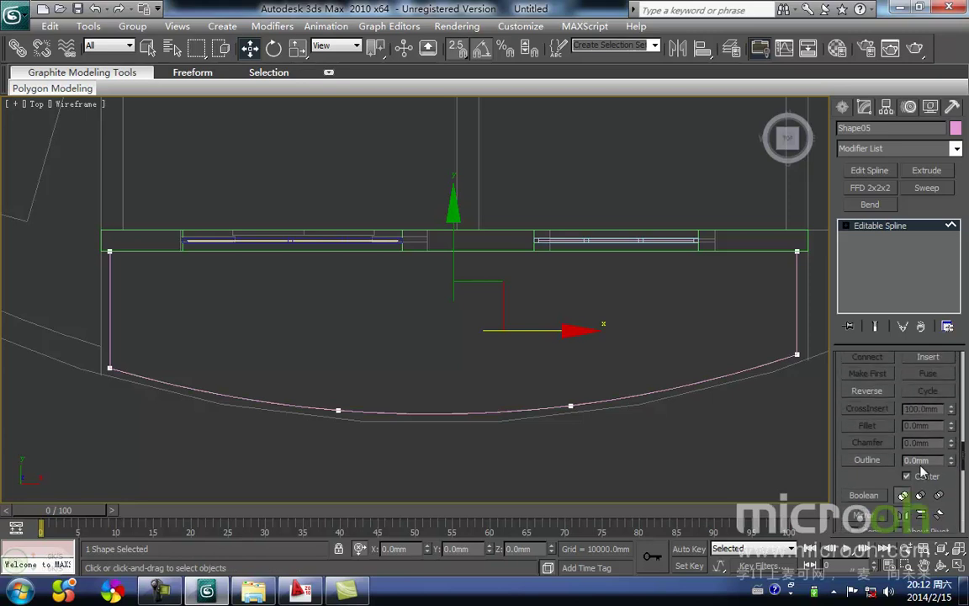
pyautogui.write('-100')
pyautogui.press('Return')
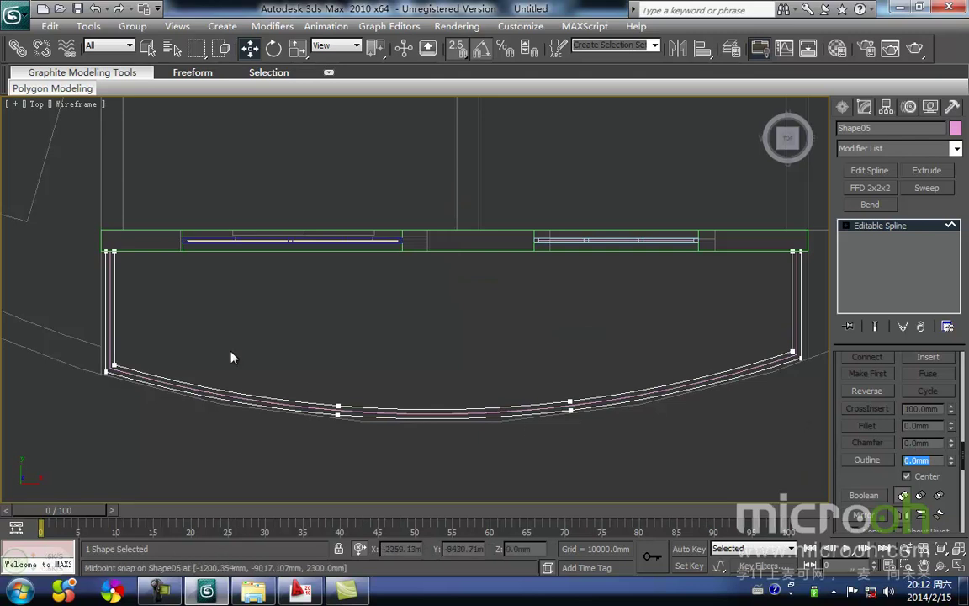
pyautogui.moveTo(111, 277); pyautogui.dragTo(241, 285, button='middle')
pyautogui.scroll(4, 214, 252)
pyautogui.moveTo(97, 274); pyautogui.dragTo(292, 303, button='middle')
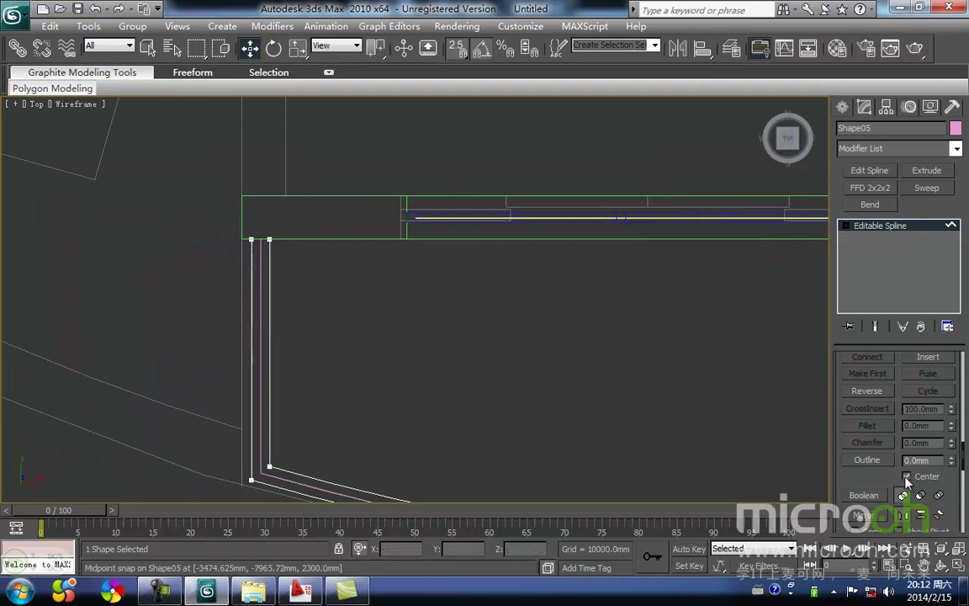
pyautogui.hotkey('ctrl', 'z')
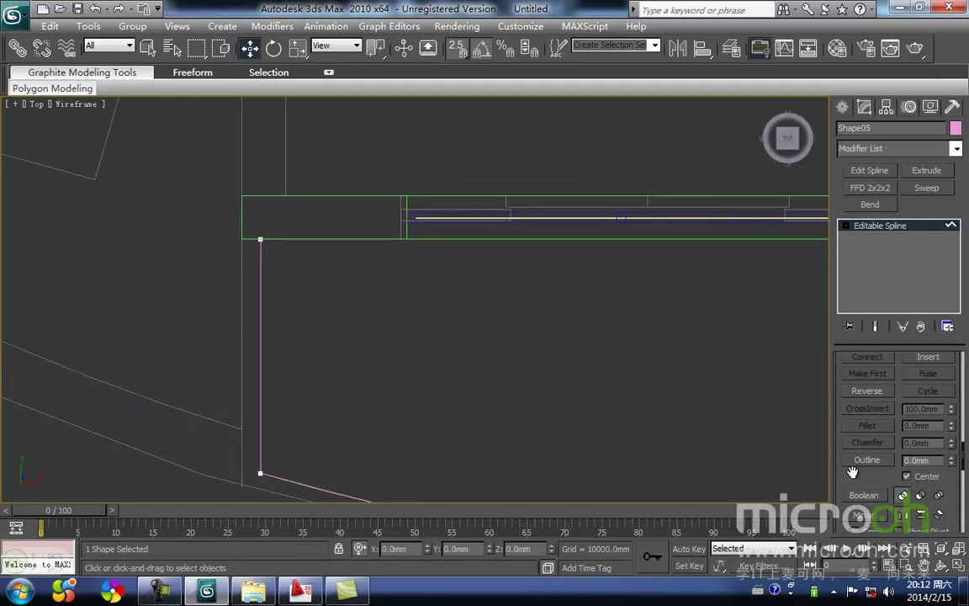
# - Turn off centring and outline the balcony edge spline outwards by 100 mm
pyautogui.click(906, 476)
pyautogui.write('100')
pyautogui.press('Return')
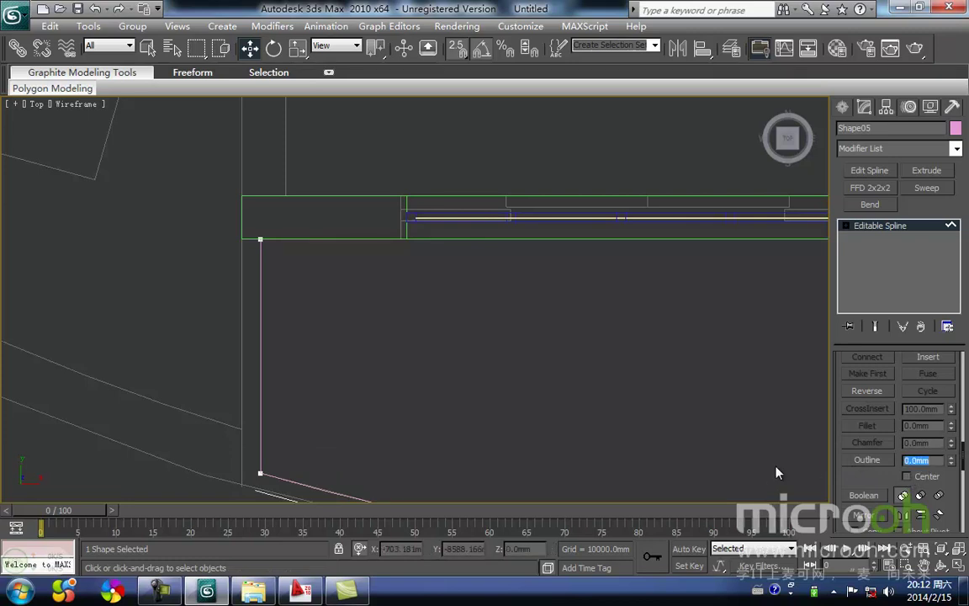
pyautogui.moveTo(518, 470); pyautogui.dragTo(512, 422, button='middle')
pyautogui.scroll(-1, 508, 404)
pyautogui.moveTo(504, 386); pyautogui.dragTo(390, 391, button='middle')
pyautogui.scroll(-1, 389, 391)
pyautogui.moveTo(539, 388); pyautogui.dragTo(425, 383, button='middle')
pyautogui.scroll(-1, 425, 383)
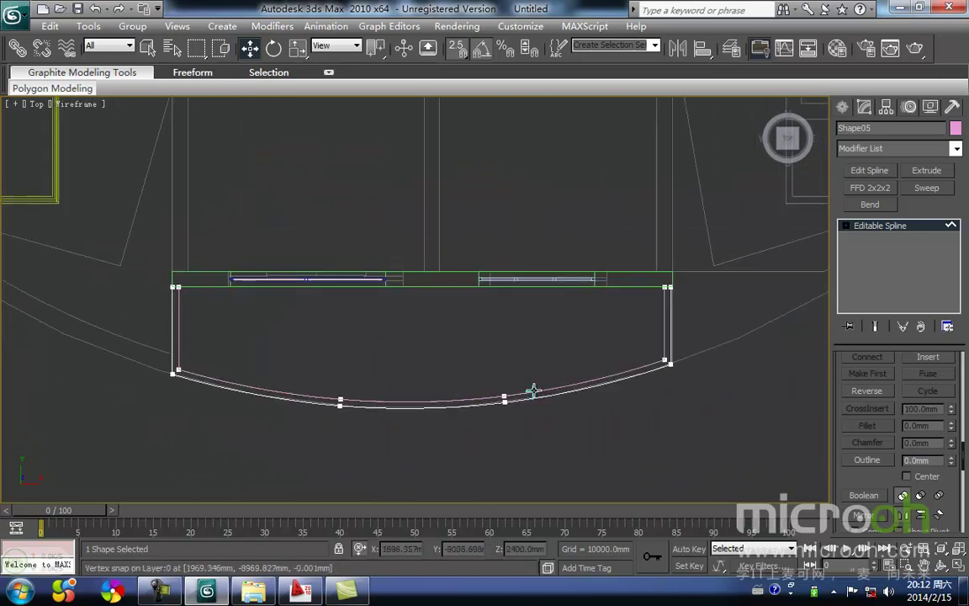
# - Extrude the outlined balcony edge 400 mm, using the neighbouring balcony's base band as the height reference
pyautogui.click(928, 172)
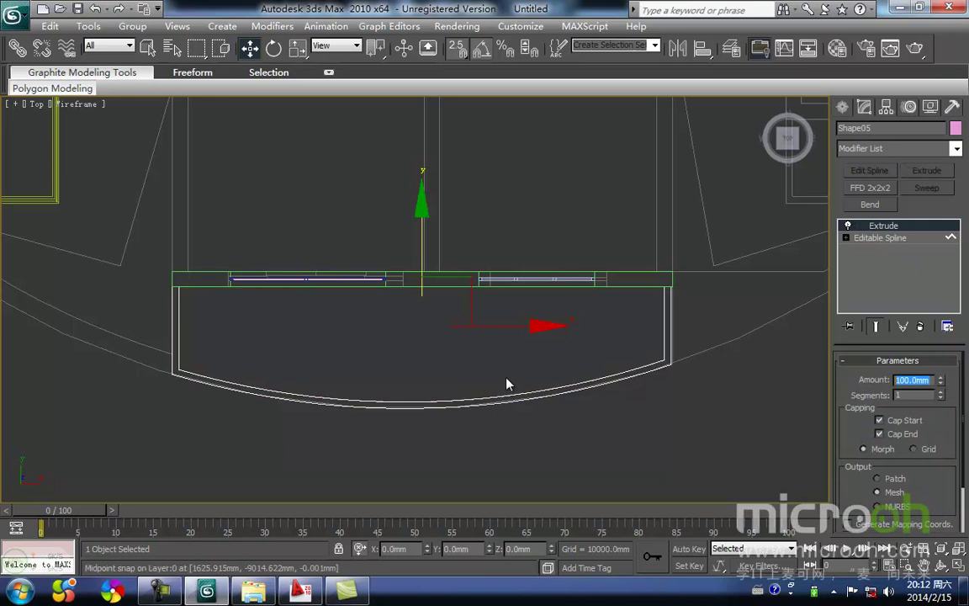
pyautogui.moveTo(288, 314); pyautogui.dragTo(330, 405, button='middle')
pyautogui.press('f')
pyautogui.scroll(-1, 313, 352)
pyautogui.moveTo(210, 368); pyautogui.dragTo(456, 377, button='middle')
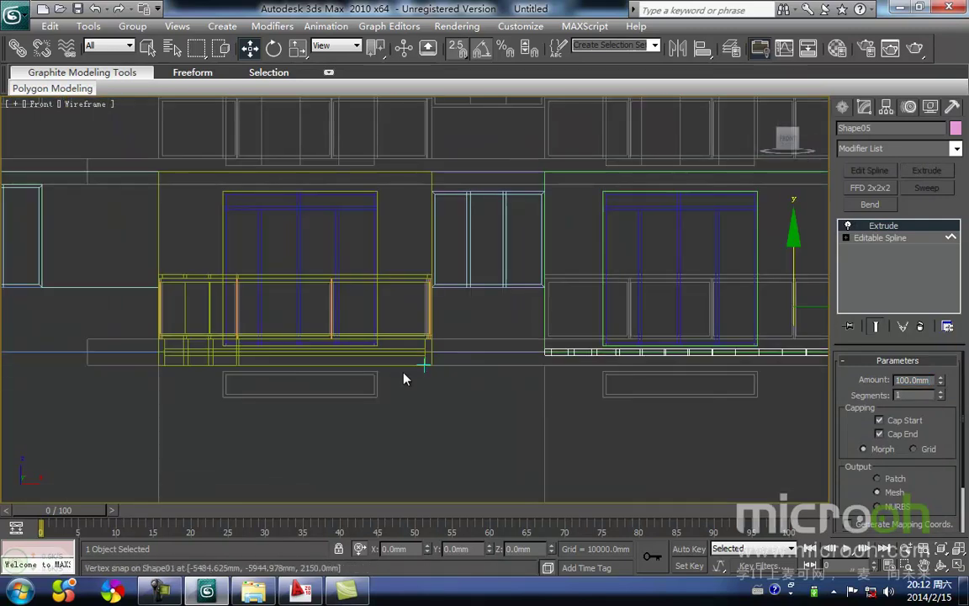
pyautogui.click(423, 361)
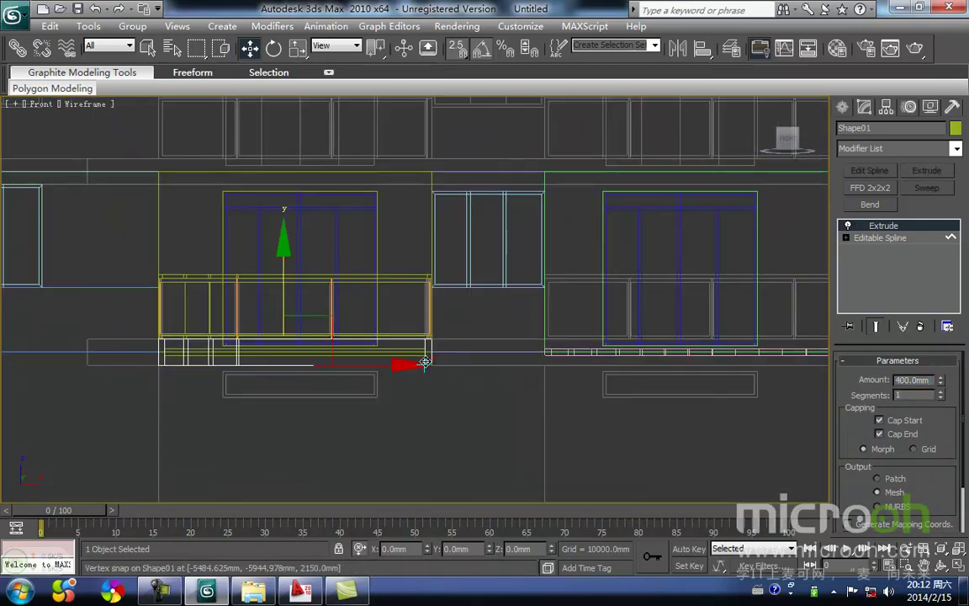
pyautogui.click(584, 353)
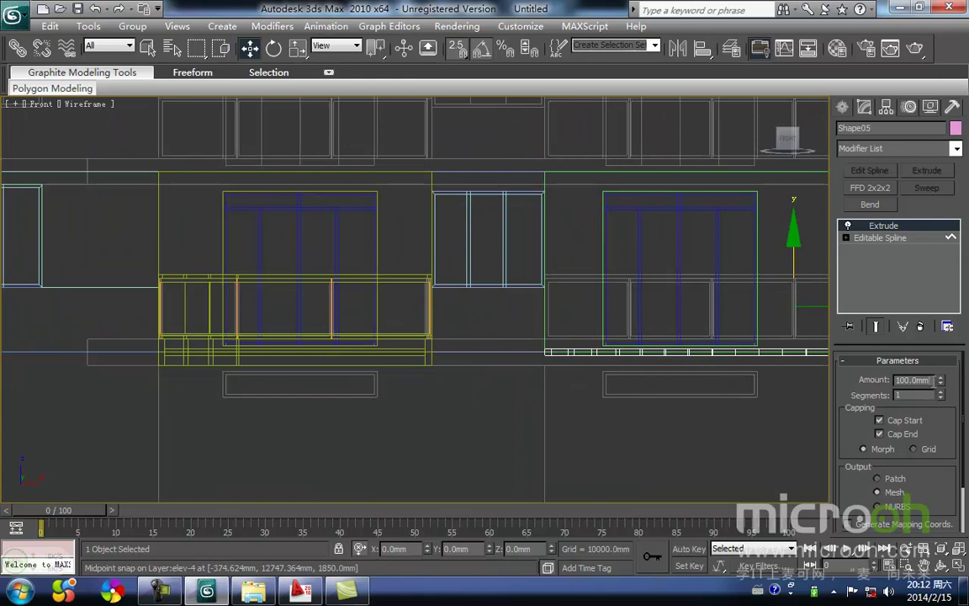
pyautogui.press('Return')
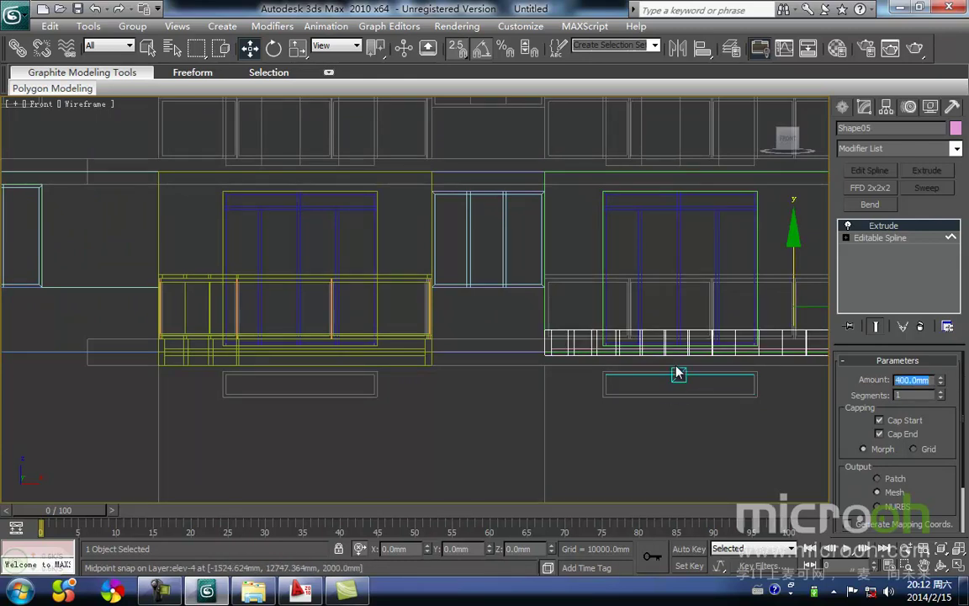
# - Lower the balcony edge band in the front elevation and snap its underside to the bottom of the neighbouring balcony's base
pyautogui.moveTo(574, 324); pyautogui.dragTo(548, 361, button='middle')
pyautogui.press('space')
pyautogui.moveTo(523, 367); pyautogui.dragTo(410, 400)
pyautogui.moveTo(523, 399); pyautogui.dragTo(490, 397, button='middle')
# - Assign the white 线条 material to the curved balcony edge band in the shaded view and put the Material Editor away
pyautogui.press('F3')
pyautogui.scroll(-3, 567, 421)
pyautogui.moveTo(587, 409); pyautogui.dragTo(620, 445, button='middle')
pyautogui.moveTo(620, 445); pyautogui.dragTo(555, 403, button='middle')
pyautogui.press('m')
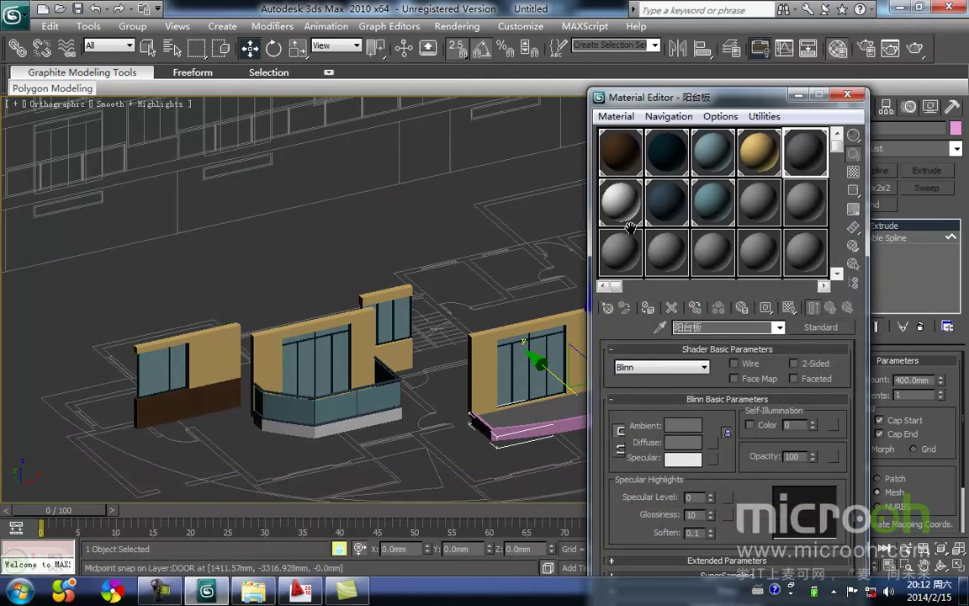
pyautogui.click(648, 307)
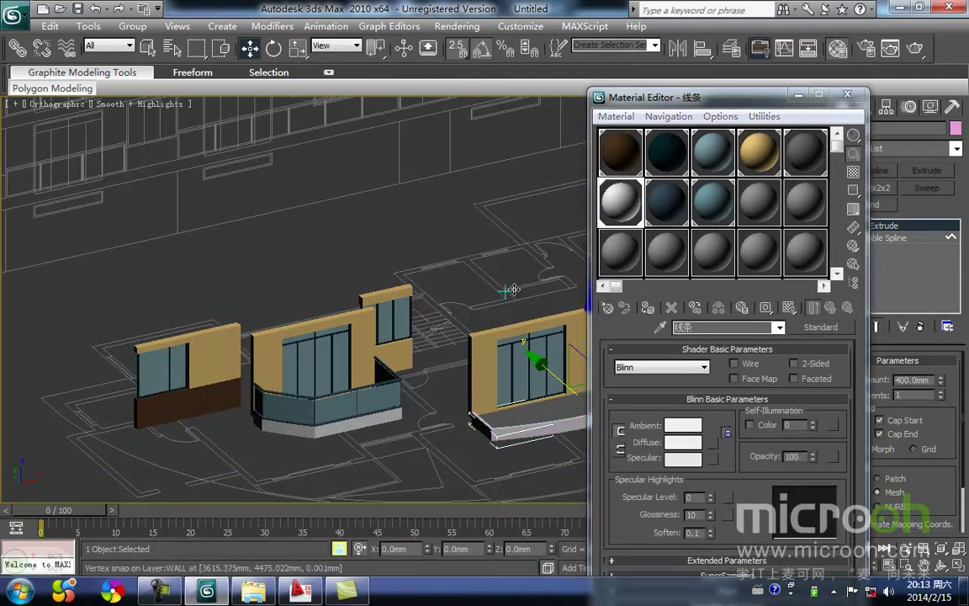
pyautogui.click(797, 95)
pyautogui.moveTo(633, 270); pyautogui.dragTo(609, 281, button='middle')
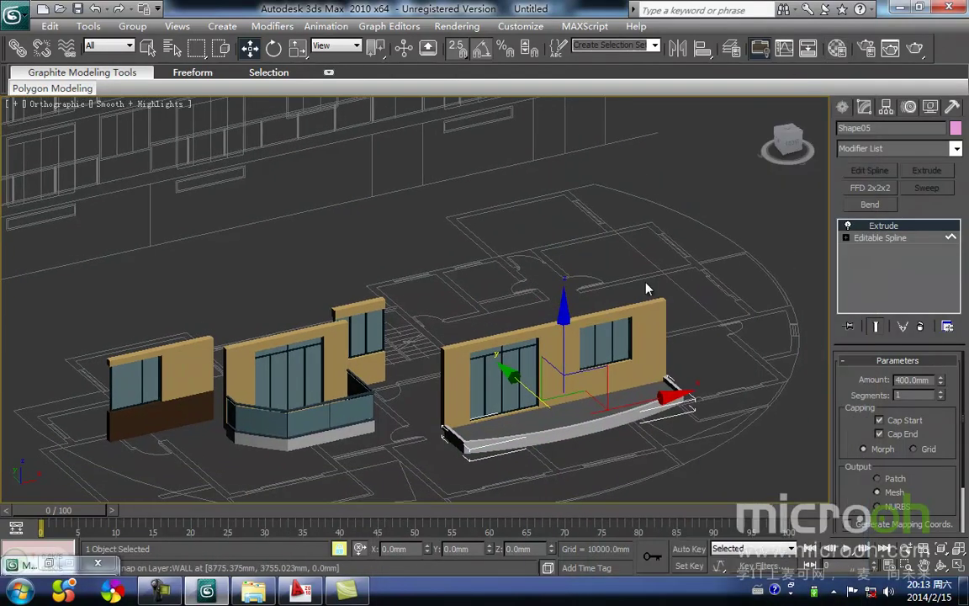
pyautogui.click(691, 298)
# - Clone the curved balcony edge band in place as an independent copy
pyautogui.moveTo(594, 431); pyautogui.dragTo(565, 432, button='middle')
pyautogui.click(578, 403)
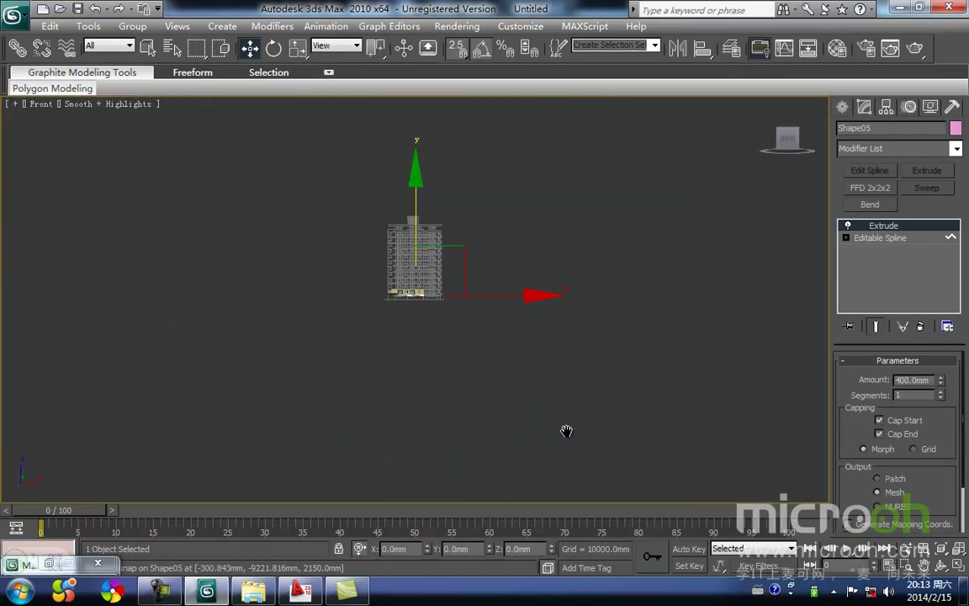
pyautogui.press('f')
pyautogui.scroll(-2, 513, 388)
pyautogui.moveTo(513, 388); pyautogui.dragTo(572, 391, button='middle')
pyautogui.press('F3')
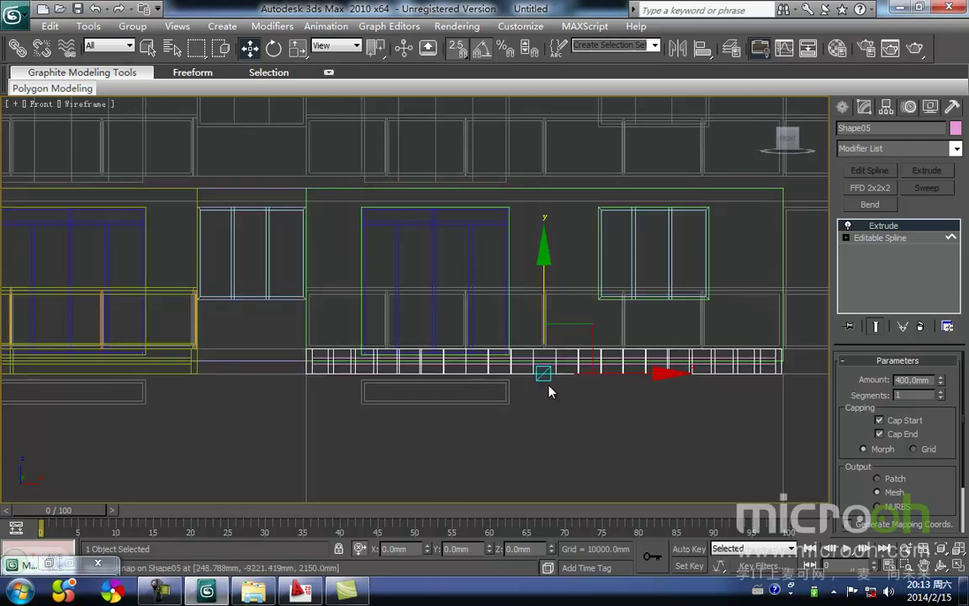
pyautogui.hotkey('ctrl', 'v')
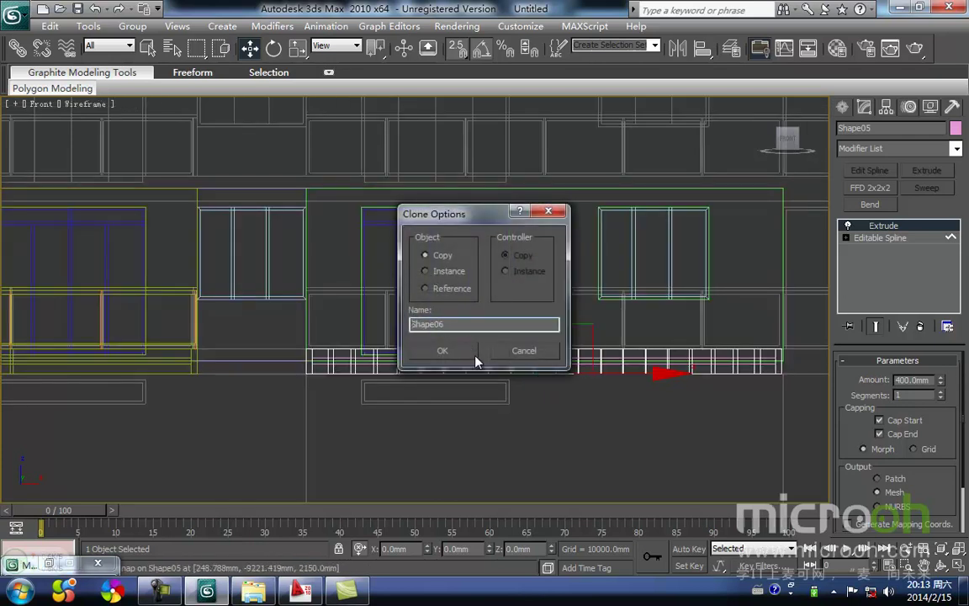
pyautogui.click(475, 356)
# - Remove the Extrude modifier from the copied balcony edge band
pyautogui.moveTo(500, 388)
pyautogui.mouseDown(button='middle')
pyautogui.moveTo(493, 380)
pyautogui.moveTo(538, 416)
pyautogui.moveTo(602, 441)
pyautogui.moveTo(508, 382)
pyautogui.moveTo(481, 406)
pyautogui.moveTo(539, 424)
pyautogui.moveTo(571, 393)
pyautogui.mouseUp(button='middle')
pyautogui.scroll(-3, 601, 442)
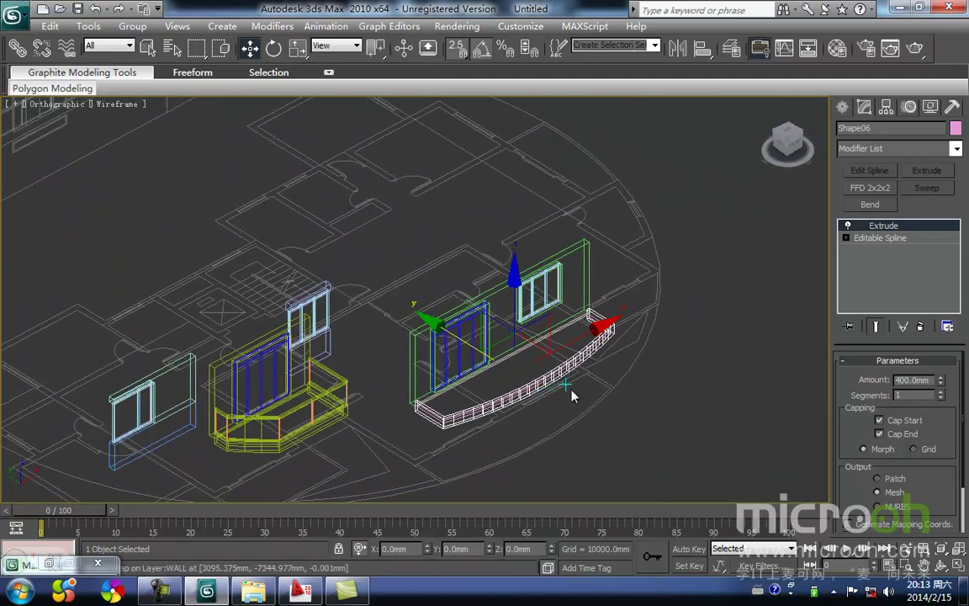
pyautogui.click(921, 328)
# - Delete the short closing segment at the left-hand wall end of the copied edge band's spline
pyautogui.moveTo(563, 366); pyautogui.dragTo(575, 320, button='middle')
pyautogui.scroll(4, 571, 323)
pyautogui.press('t')
pyautogui.press('z')
pyautogui.moveTo(492, 331); pyautogui.dragTo(689, 320, button='middle')
pyautogui.scroll(2, 265, 185)
pyautogui.moveTo(265, 185); pyautogui.dragTo(468, 356, button='middle')
pyautogui.scroll(1, 301, 232)
pyautogui.scroll(1, 363, 290)
pyautogui.keyDown('alt'); pyautogui.moveTo(331, 286); pyautogui.dragTo(422, 320, button='middle'); pyautogui.keyUp('alt')
pyautogui.click(349, 238)
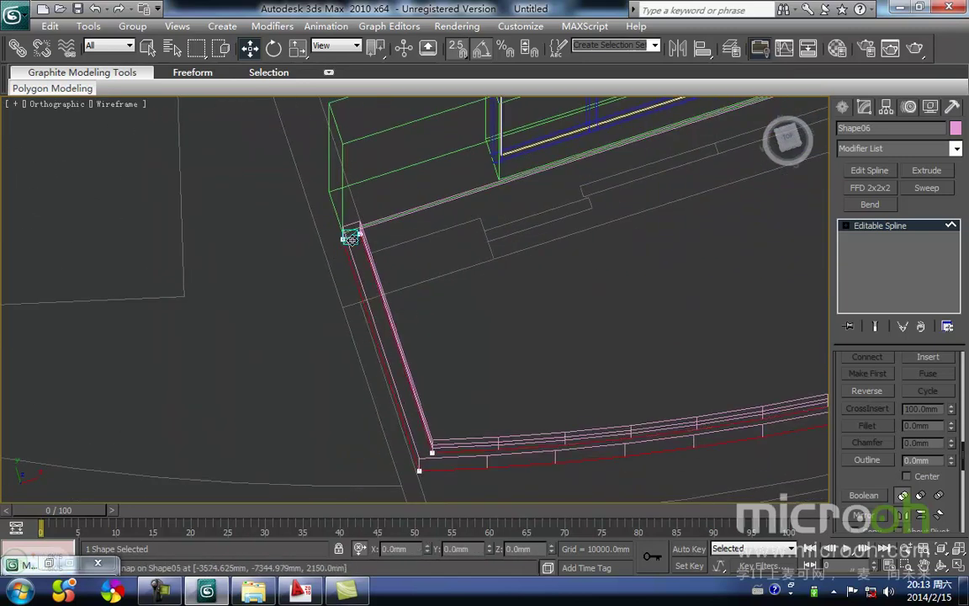
pyautogui.press('2')
pyautogui.click(351, 238)
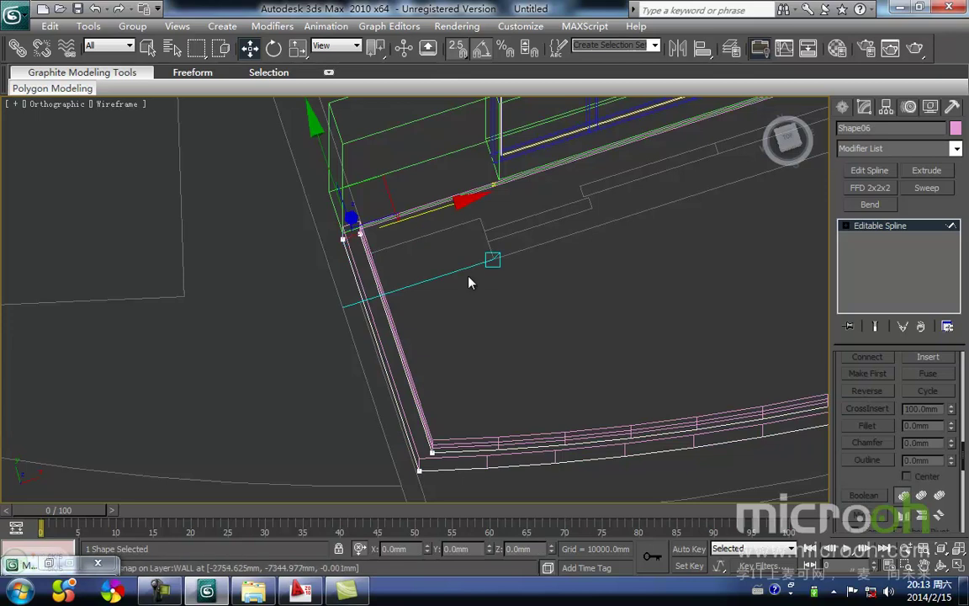
pyautogui.moveTo(469, 281); pyautogui.dragTo(357, 311, button='middle')
pyautogui.press('Delete')
# - Delete the short closing segment at the right-hand wall end of the copied spline
pyautogui.scroll(-2, 538, 236)
pyautogui.moveTo(673, 180); pyautogui.dragTo(345, 308, button='middle')
pyautogui.moveTo(699, 212); pyautogui.dragTo(396, 328, button='middle')
pyautogui.scroll(3, 599, 252)
pyautogui.moveTo(599, 251); pyautogui.dragTo(362, 332, button='middle')
pyautogui.scroll(3, 410, 308)
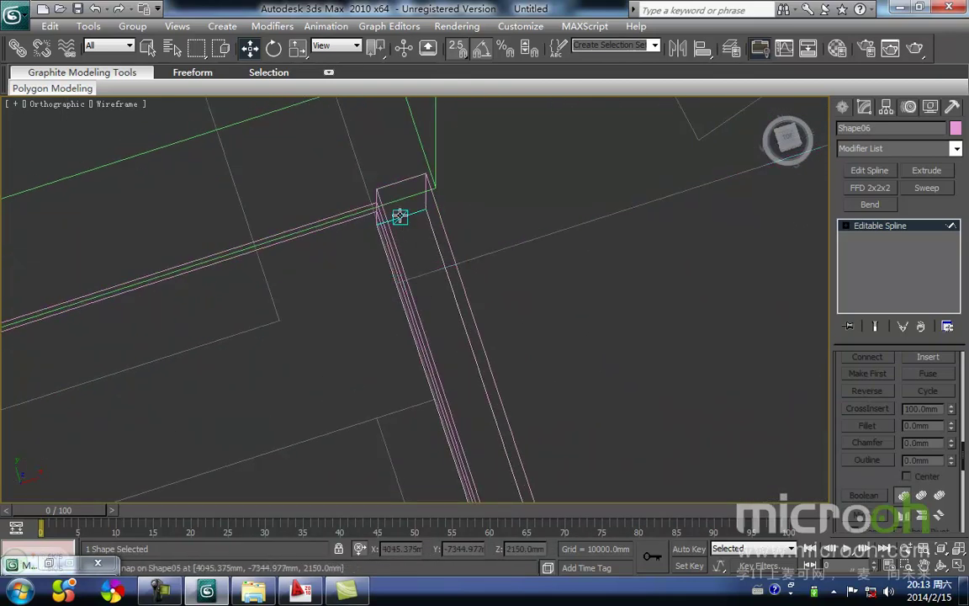
pyautogui.click(399, 216)
pyautogui.moveTo(472, 267); pyautogui.dragTo(442, 278, button='middle')
pyautogui.press('Delete')
# - Delete the inner line of the copied spline, keeping only the outer curve
pyautogui.scroll(-2, 412, 304)
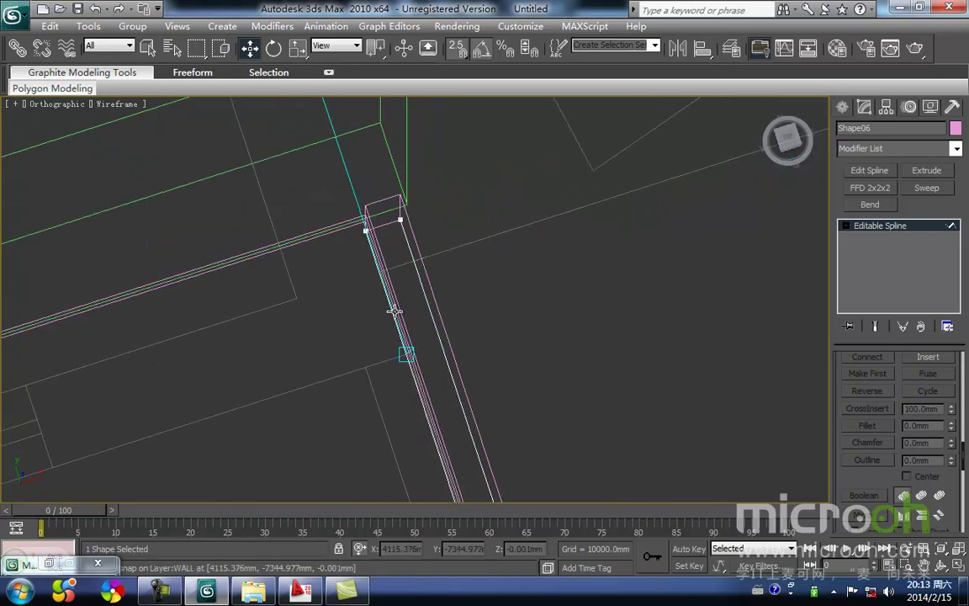
pyautogui.click(397, 313)
pyautogui.scroll(-2, 376, 366)
pyautogui.moveTo(376, 366); pyautogui.dragTo(390, 276, button='middle')
pyautogui.press('Delete')
# - Raise the remaining outer curve in the front elevation and snap it to the lower line of the drawn handrail
pyautogui.scroll(-3, 390, 276)
pyautogui.click(443, 379)
pyautogui.scroll(-2, 366, 343)
pyautogui.moveTo(366, 342); pyautogui.dragTo(496, 295, button='middle')
pyautogui.scroll(-3, 396, 320)
pyautogui.press('f')
pyautogui.press('z')
pyautogui.moveTo(307, 317); pyautogui.dragTo(347, 353, button='middle')
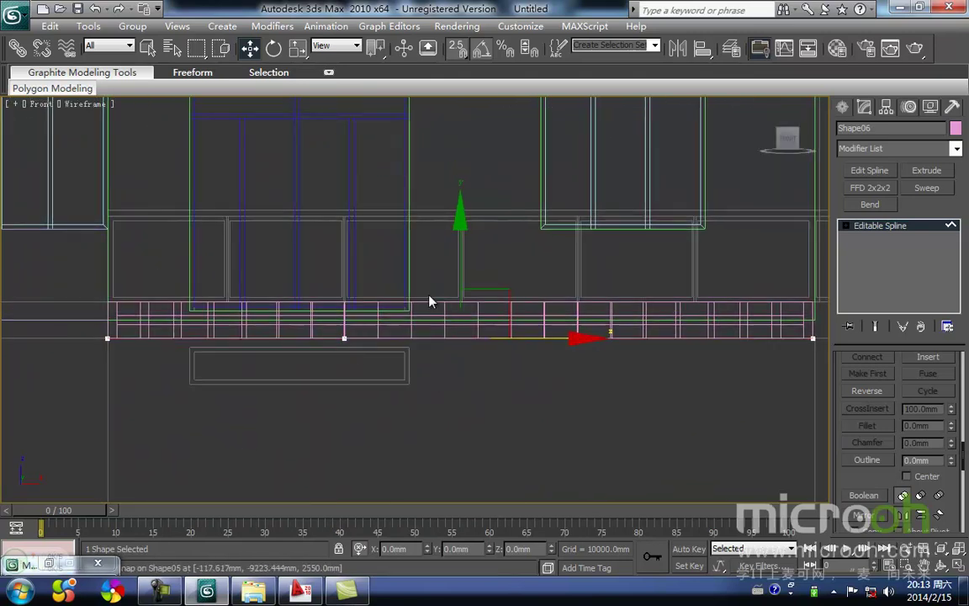
pyautogui.moveTo(458, 269); pyautogui.dragTo(405, 140)
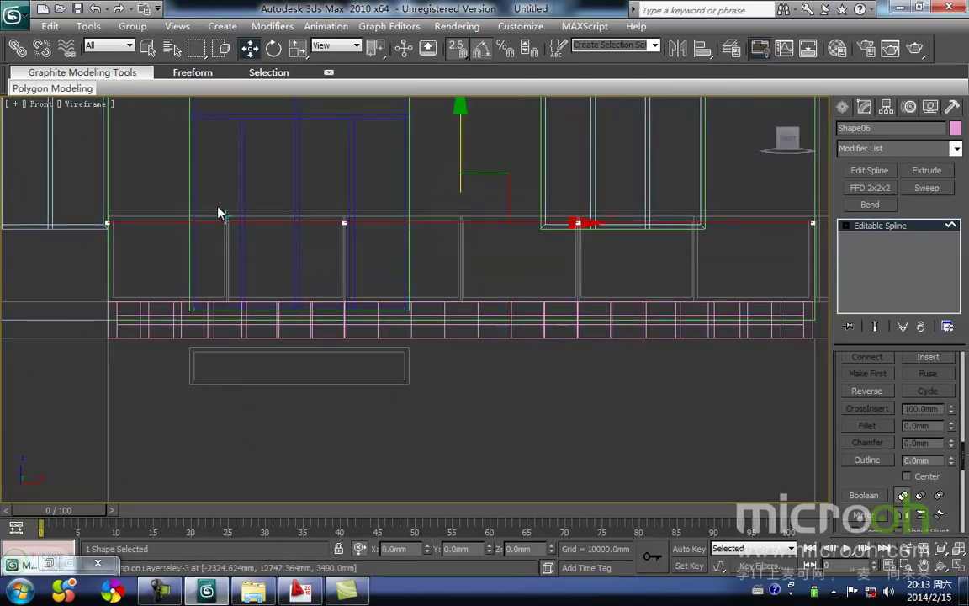
pyautogui.moveTo(223, 210); pyautogui.dragTo(433, 277, button='middle')
pyautogui.scroll(3, 370, 288)
pyautogui.moveTo(370, 287); pyautogui.dragTo(433, 320, button='middle')
pyautogui.press('space')
pyautogui.moveTo(314, 309); pyautogui.dragTo(315, 295)
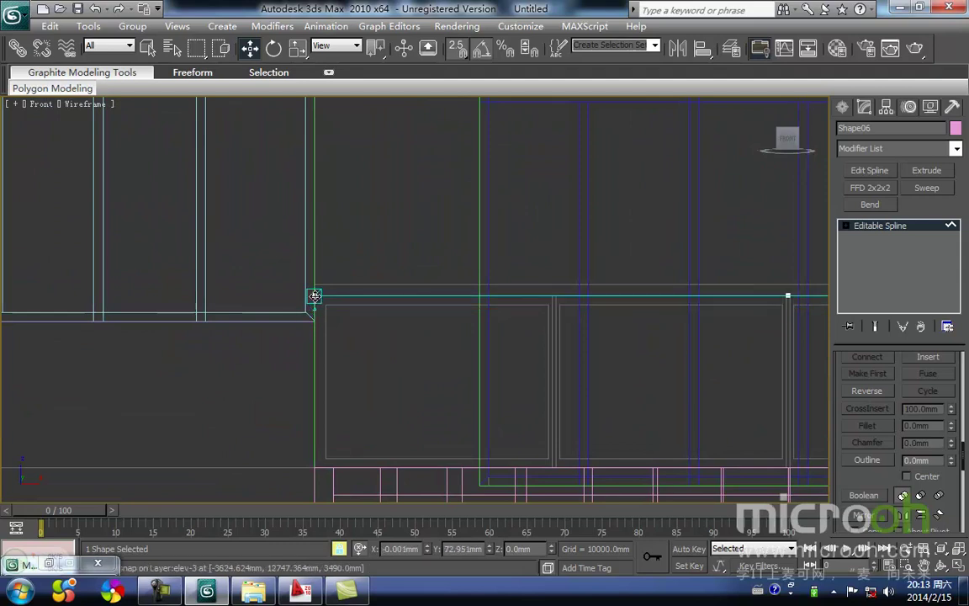
# - Apply a Sweep to the curve with a section length and width of 60 mm to form the handrail
pyautogui.click(925, 188)
pyautogui.rightClick(944, 390)
pyautogui.write('60')
pyautogui.press('Tab')
pyautogui.write('60')
pyautogui.press('Return')
# - Snap the handrail to the elevation's rail line and change its sweep pivot alignment so its end sits flush with the wall edge
pyautogui.moveTo(350, 294); pyautogui.dragTo(404, 344, button='middle')
pyautogui.moveTo(357, 346); pyautogui.dragTo(369, 329)
pyautogui.rightClick(371, 334)
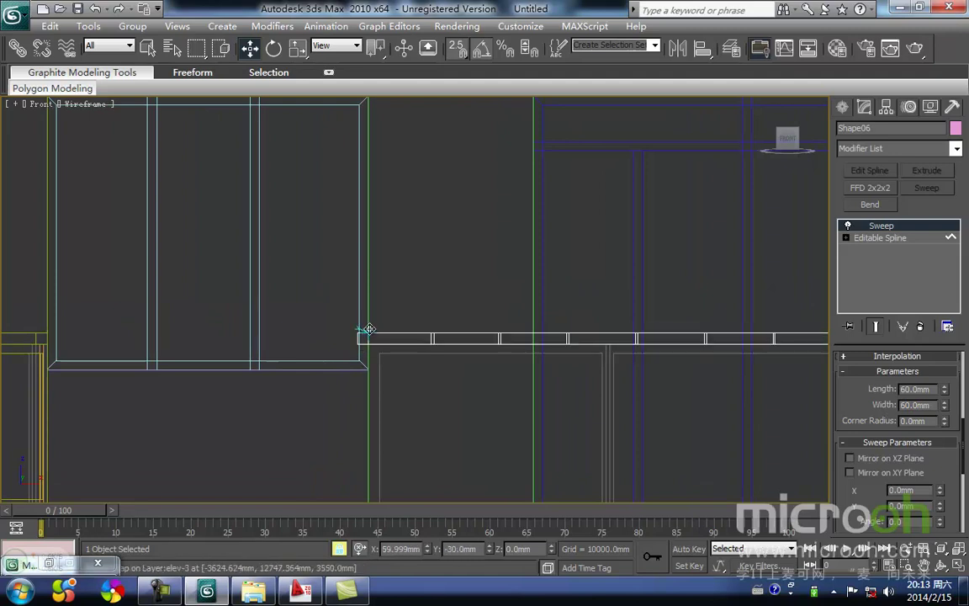
pyautogui.moveTo(964, 465); pyautogui.dragTo(964, 507)
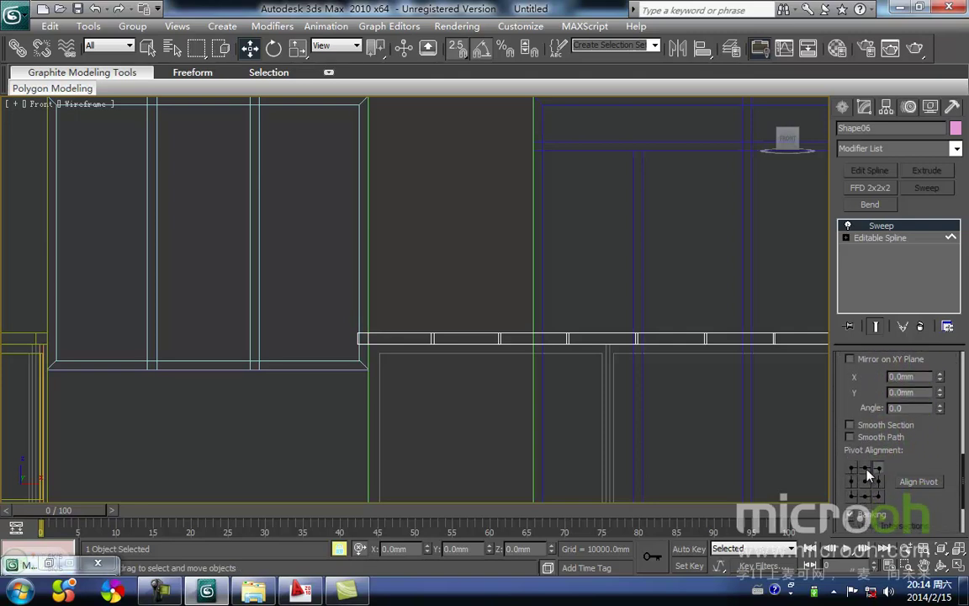
pyautogui.moveTo(406, 290); pyautogui.dragTo(390, 228, button='middle')
pyautogui.click(390, 228)
# - Clone the end railing post of the neighbouring balcony across to the new curved balcony in the front elevation
pyautogui.scroll(-2, 516, 275)
pyautogui.moveTo(516, 276)
pyautogui.mouseDown(button='middle')
pyautogui.moveTo(447, 281)
pyautogui.moveTo(518, 296)
pyautogui.mouseUp(button='middle')
pyautogui.scroll(-2, 518, 296)
pyautogui.moveTo(450, 278)
pyautogui.mouseDown(button='middle')
pyautogui.moveTo(484, 277)
pyautogui.moveTo(437, 274)
pyautogui.mouseUp(button='middle')
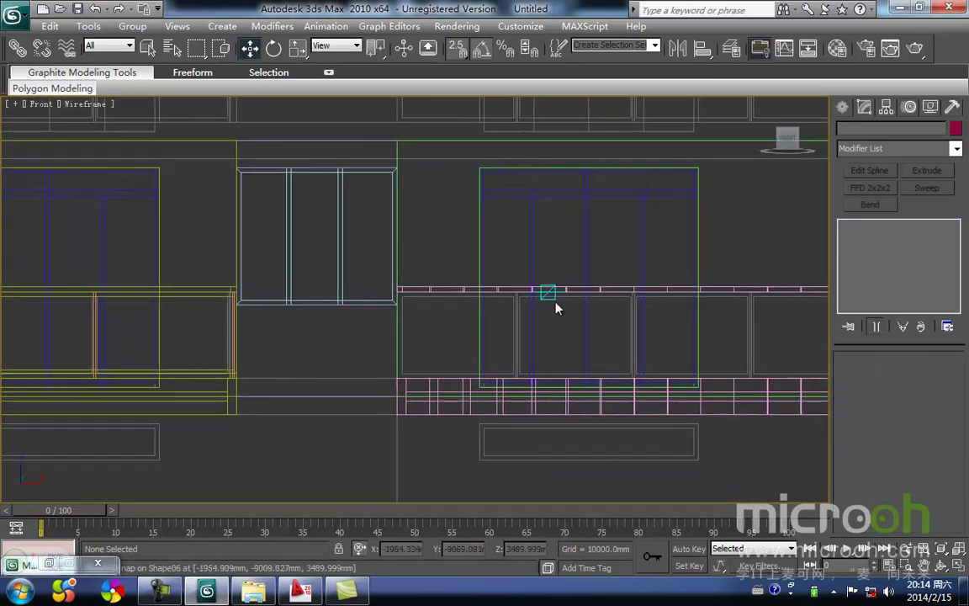
pyautogui.scroll(4, 555, 302)
pyautogui.moveTo(570, 300); pyautogui.dragTo(346, 235, button='middle')
pyautogui.moveTo(472, 274); pyautogui.dragTo(477, 275, button='middle')
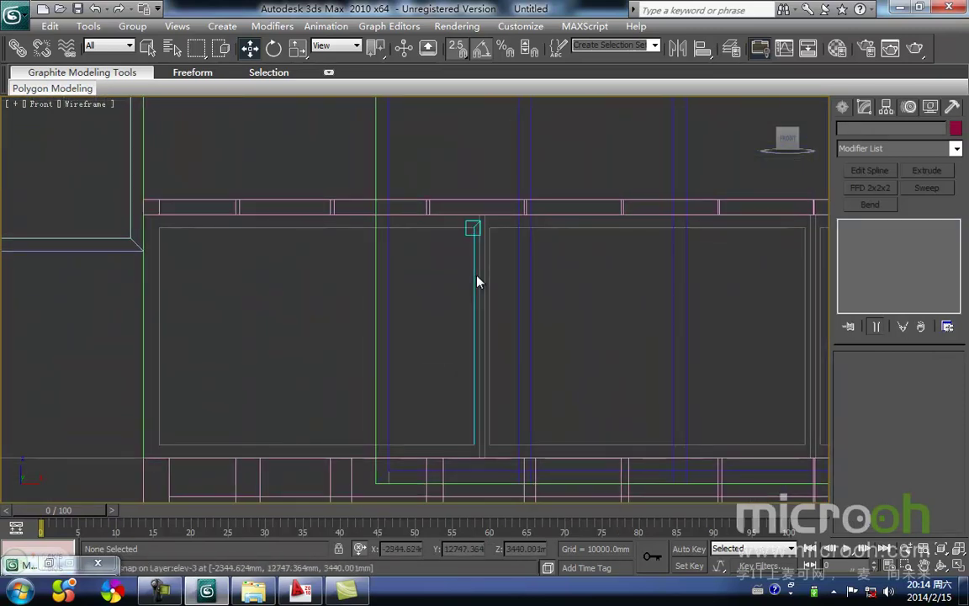
pyautogui.moveTo(383, 270); pyautogui.dragTo(696, 281, button='middle')
pyautogui.scroll(-1, 696, 281)
pyautogui.moveTo(241, 269); pyautogui.dragTo(368, 266, button='middle')
pyautogui.scroll(2, 215, 327)
pyautogui.moveTo(181, 325); pyautogui.dragTo(444, 328, button='middle')
pyautogui.scroll(1, 244, 202)
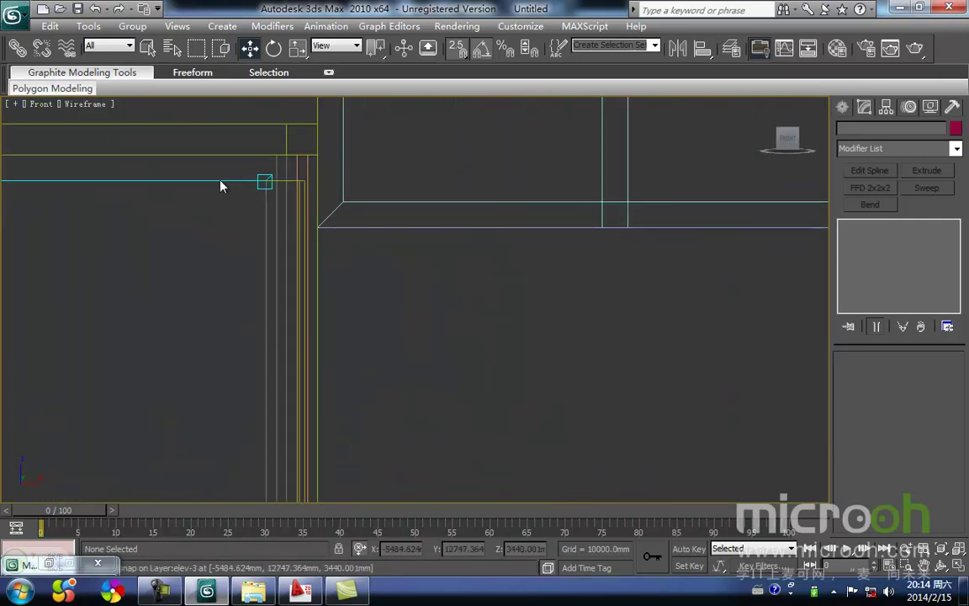
pyautogui.click(297, 167)
pyautogui.moveTo(351, 227); pyautogui.dragTo(227, 209, button='middle')
pyautogui.scroll(-2, 194, 254)
pyautogui.moveTo(170, 288); pyautogui.dragTo(283, 294, button='middle')
pyautogui.scroll(-2, 283, 295)
pyautogui.press('space')
pyautogui.keyDown('shift'); pyautogui.moveTo(373, 310); pyautogui.dragTo(581, 338); pyautogui.keyUp('shift')
pyautogui.press('Return')
# - Move the cloned post in plan onto the left-hand wall end of the handrail, snapping it against the wall face
pyautogui.moveTo(585, 334); pyautogui.dragTo(424, 239, button='middle')
pyautogui.press('t')
pyautogui.scroll(-3, 412, 270)
pyautogui.scroll(-10, 406, 295)
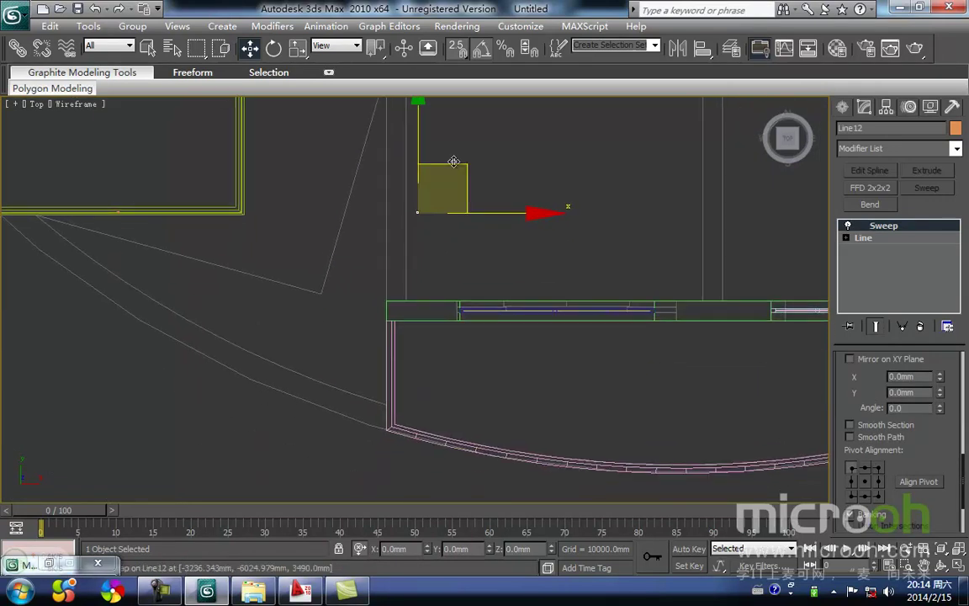
pyautogui.moveTo(418, 213); pyautogui.dragTo(396, 322)
pyautogui.scroll(8, 357, 346)
pyautogui.scroll(3, 384, 284)
pyautogui.moveTo(307, 396); pyautogui.dragTo(467, 313, button='middle')
pyautogui.press('space')
pyautogui.moveTo(419, 317); pyautogui.dragTo(355, 342)
pyautogui.scroll(-3, 350, 336)
pyautogui.moveTo(350, 334); pyautogui.dragTo(316, 279, button='middle')
pyautogui.scroll(-3, 340, 282)
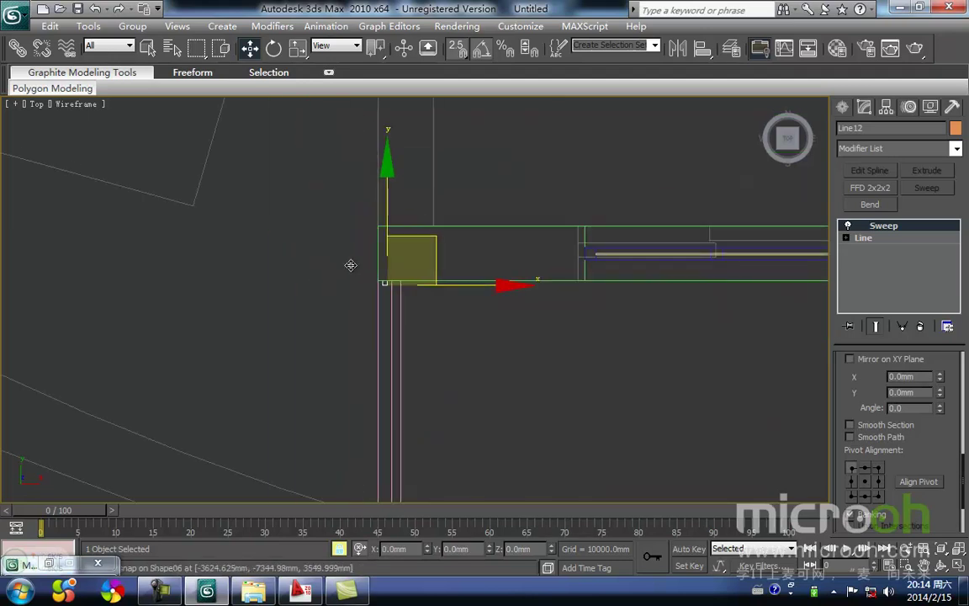
# - Clone the wall-end post as an instance and place it at the left-hand outer corner of the handrail
pyautogui.keyDown('shift'); pyautogui.moveTo(378, 225); pyautogui.dragTo(378, 434); pyautogui.keyUp('shift')
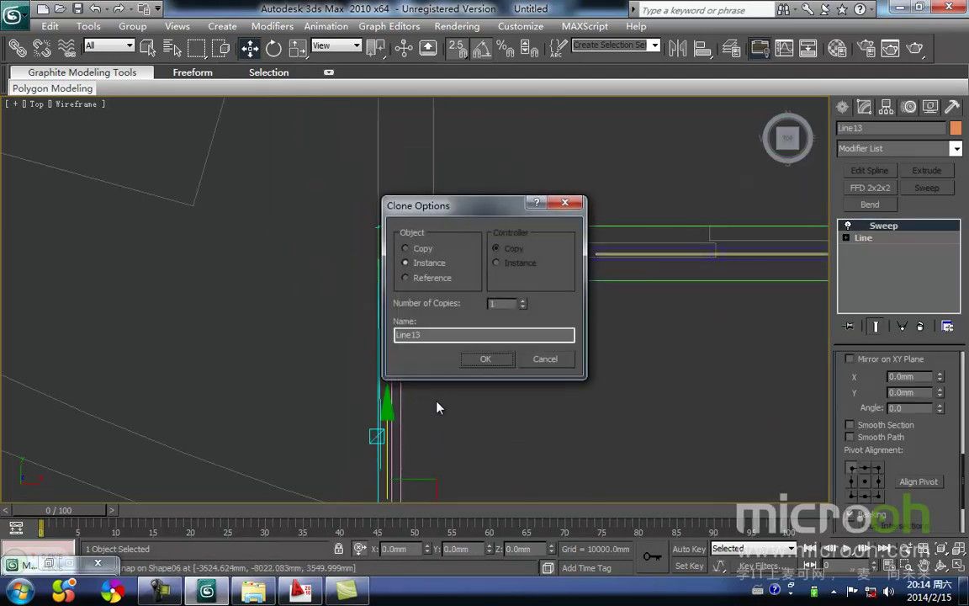
pyautogui.press('Return')
pyautogui.moveTo(442, 419); pyautogui.dragTo(434, 263, button='middle')
pyautogui.moveTo(382, 348); pyautogui.dragTo(377, 429)
pyautogui.scroll(4, 402, 441)
pyautogui.moveTo(401, 424); pyautogui.dragTo(401, 309, button='middle')
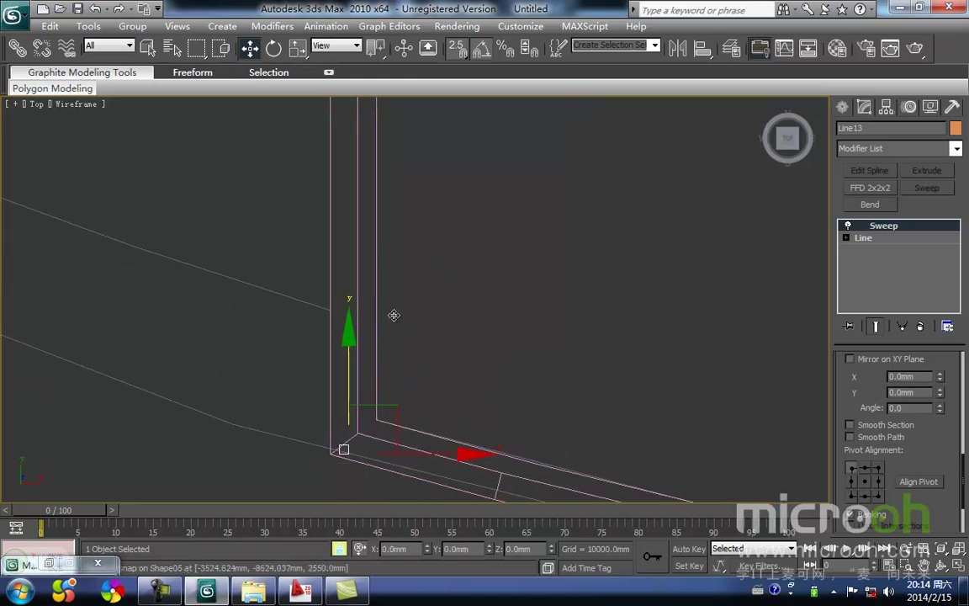
pyautogui.moveTo(448, 428); pyautogui.dragTo(337, 347, button='middle')
pyautogui.scroll(-3, 283, 297)
pyautogui.moveTo(404, 310); pyautogui.dragTo(341, 322, button='middle')
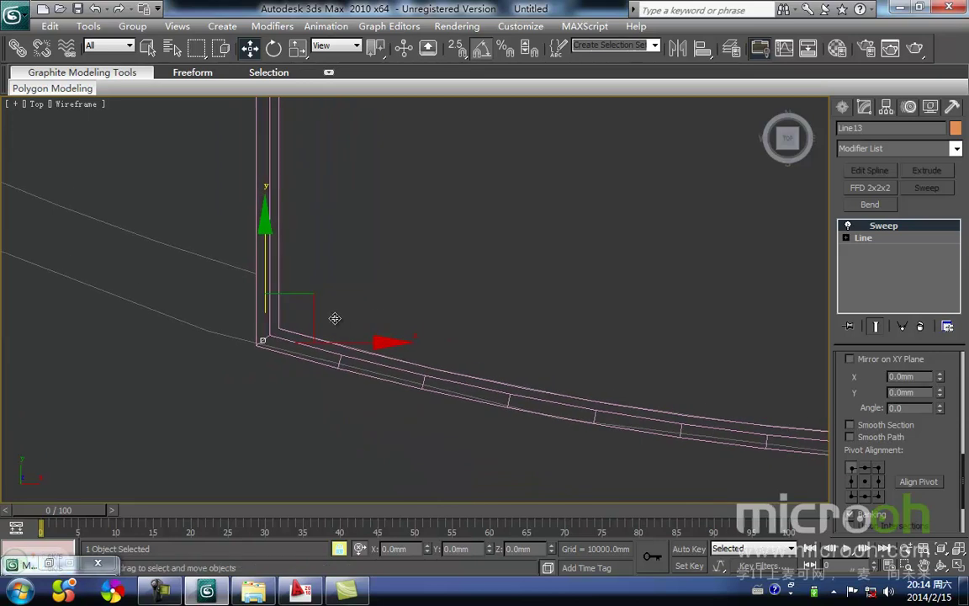
# - Clone the corner post as an instance at the first panel division of the railing in the front elevation
pyautogui.press('f')
pyautogui.press('z')
pyautogui.moveTo(480, 334); pyautogui.dragTo(380, 346, button='middle')
pyautogui.scroll(-3, 495, 338)
pyautogui.moveTo(344, 315)
pyautogui.keyDown('shift'); pyautogui.mouseDown()
pyautogui.moveTo(340, 298)
pyautogui.moveTo(508, 357)
pyautogui.moveTo(566, 418)
pyautogui.mouseUp(); pyautogui.keyUp('shift')
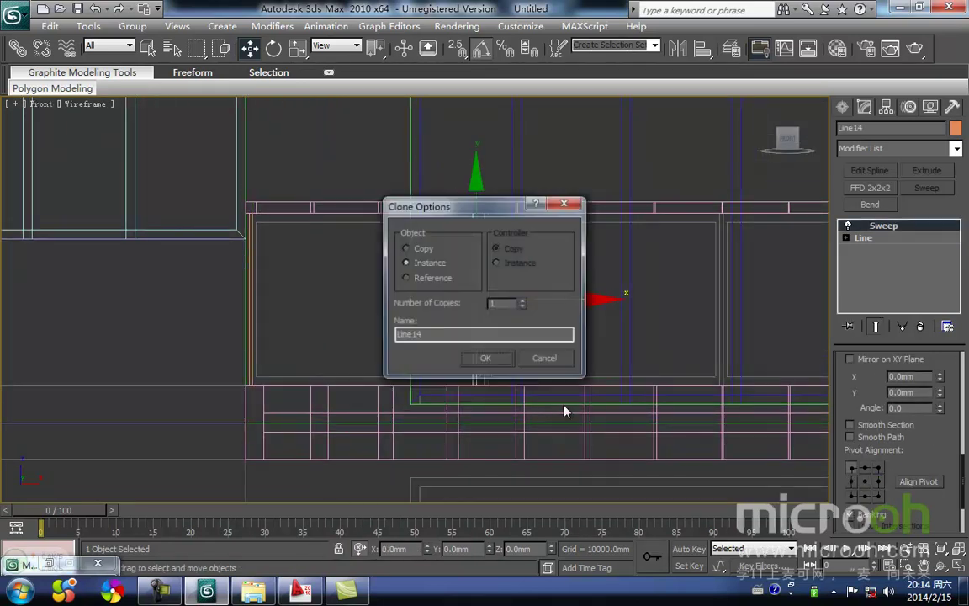
pyautogui.click(487, 362)
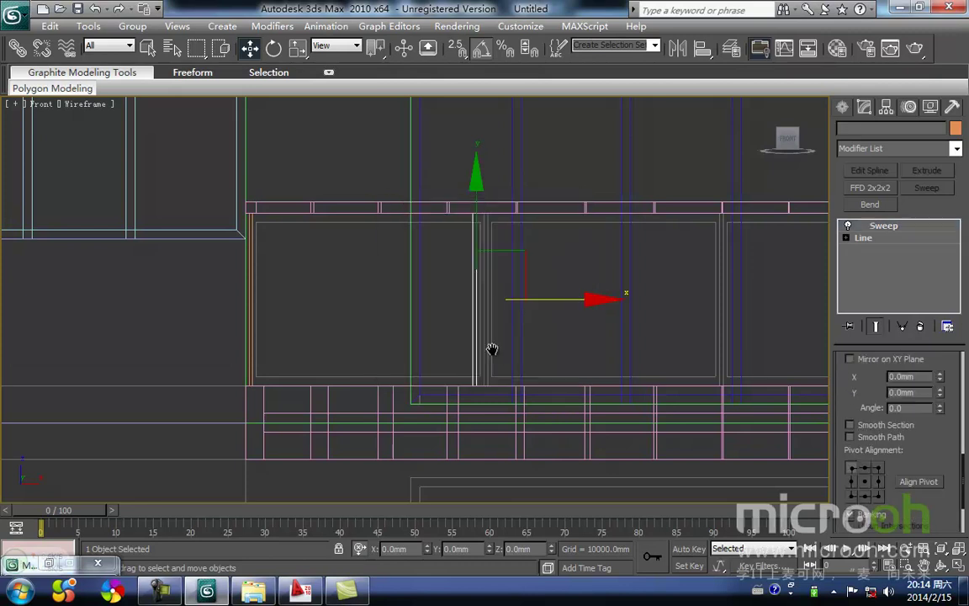
# - Clone the post at the next panel division and snap it to the elevation's post line
pyautogui.moveTo(495, 355); pyautogui.dragTo(387, 352, button='middle')
pyautogui.press('space')
pyautogui.moveTo(369, 383); pyautogui.dragTo(604, 387)
pyautogui.press('space')
pyautogui.press('Return')
pyautogui.moveTo(604, 388)
pyautogui.mouseDown(button='middle')
pyautogui.moveTo(416, 386)
pyautogui.moveTo(440, 273)
pyautogui.mouseUp(button='middle')
pyautogui.scroll(3, 462, 390)
pyautogui.press('space')
pyautogui.moveTo(402, 353); pyautogui.dragTo(397, 351)
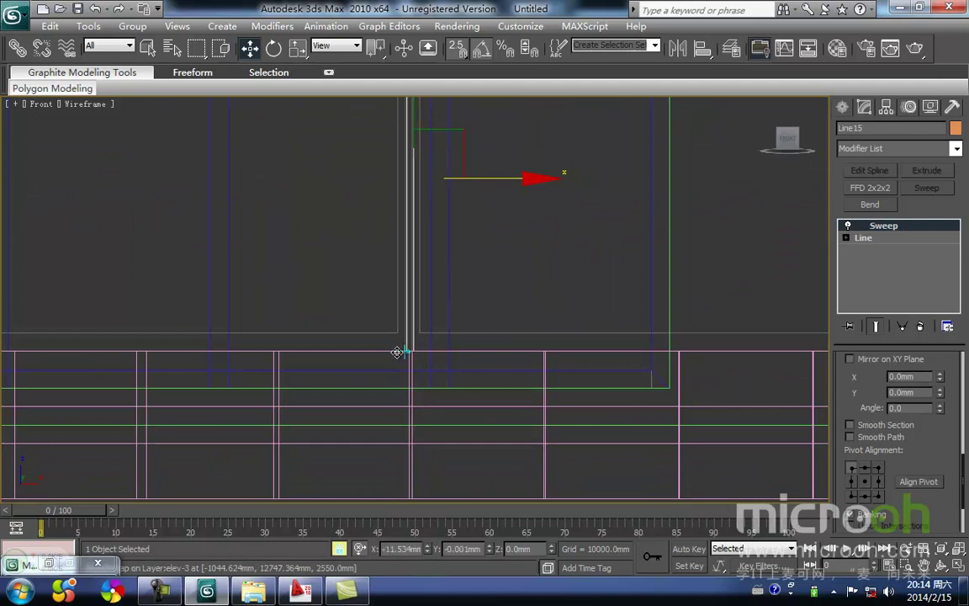
pyautogui.scroll(2, 414, 351)
pyautogui.moveTo(415, 351); pyautogui.dragTo(412, 290, button='middle')
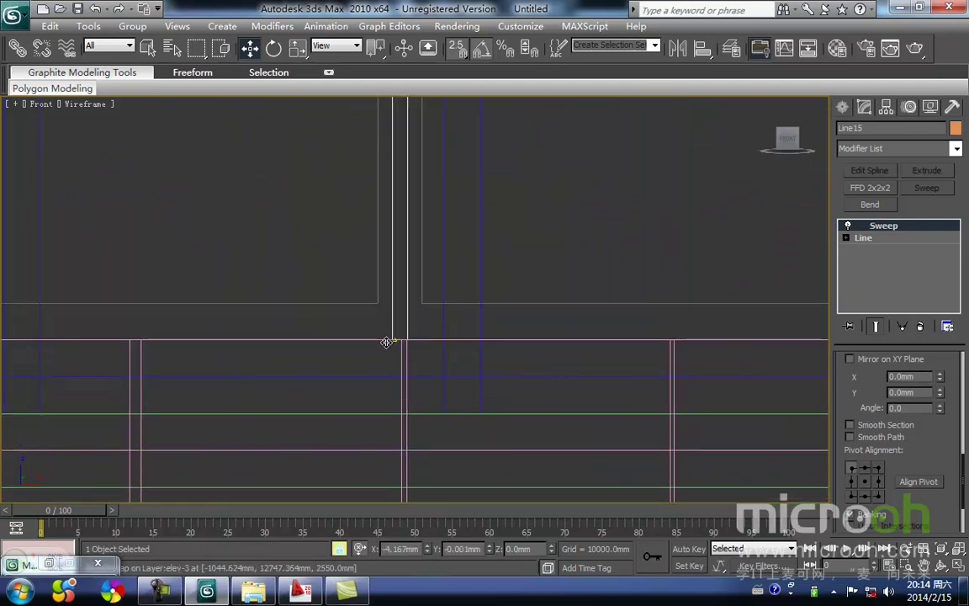
# - Clone two more instances of the post at the following two panel divisions of the elevation
pyautogui.scroll(-4, 234, 364)
pyautogui.keyDown('shift'); pyautogui.moveTo(250, 384); pyautogui.dragTo(715, 387); pyautogui.keyUp('shift')
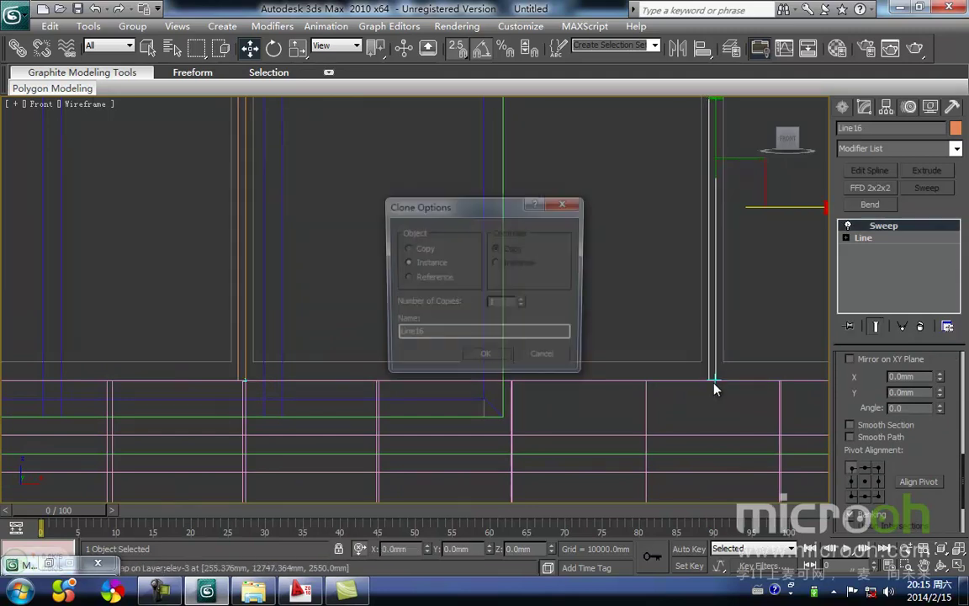
pyautogui.press('Return')
pyautogui.moveTo(783, 368); pyautogui.dragTo(269, 439, button='middle')
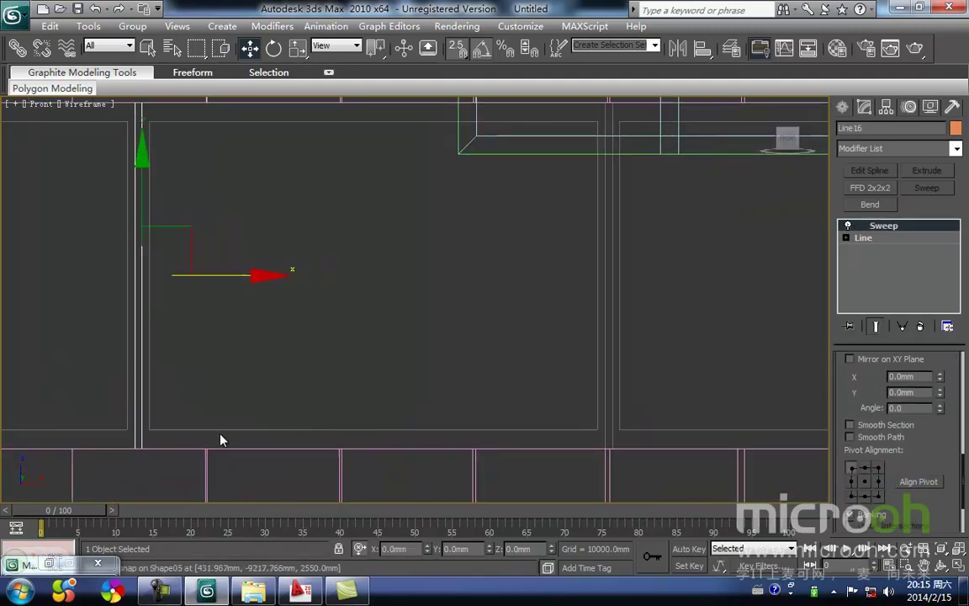
pyautogui.moveTo(145, 451)
pyautogui.keyDown('shift'); pyautogui.mouseDown()
pyautogui.moveTo(491, 467)
pyautogui.moveTo(612, 448)
pyautogui.mouseUp(); pyautogui.keyUp('shift')
pyautogui.press('Return')
pyautogui.moveTo(644, 421); pyautogui.dragTo(317, 406, button='middle')
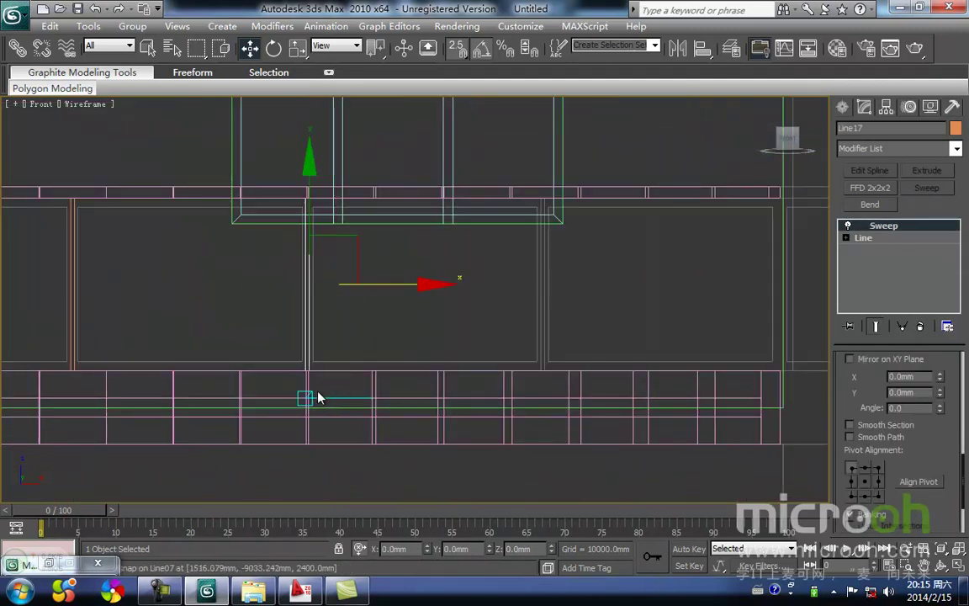
# - Clone the post at the last intermediate panel division and snap its foot to the elevation's post line
pyautogui.keyDown('shift'); pyautogui.moveTo(313, 371); pyautogui.dragTo(545, 370); pyautogui.keyUp('shift')
pyautogui.press('space')
pyautogui.press('Return')
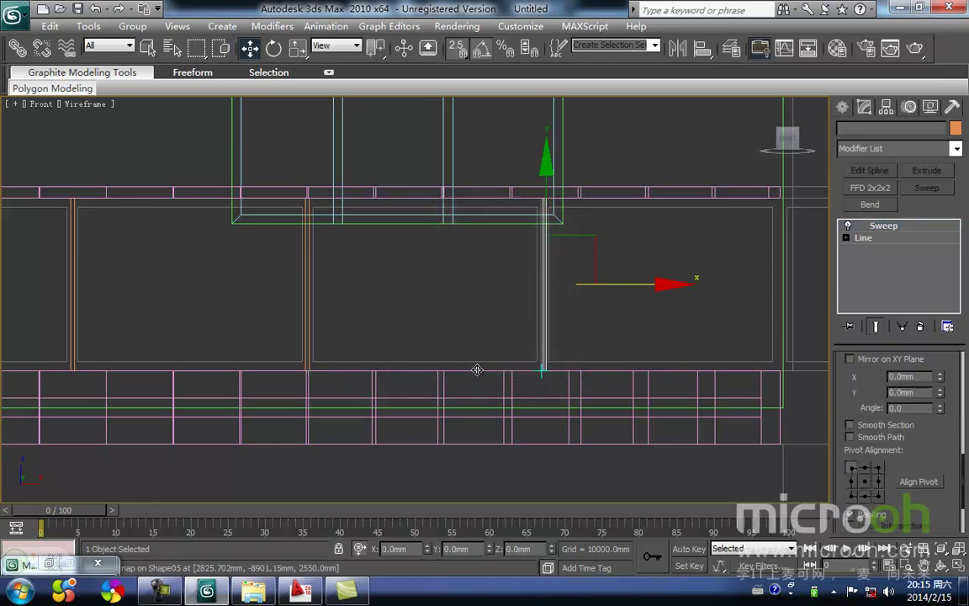
pyautogui.scroll(4, 538, 364)
pyautogui.moveTo(491, 383); pyautogui.dragTo(436, 372, button='middle')
pyautogui.moveTo(436, 372); pyautogui.dragTo(421, 408)
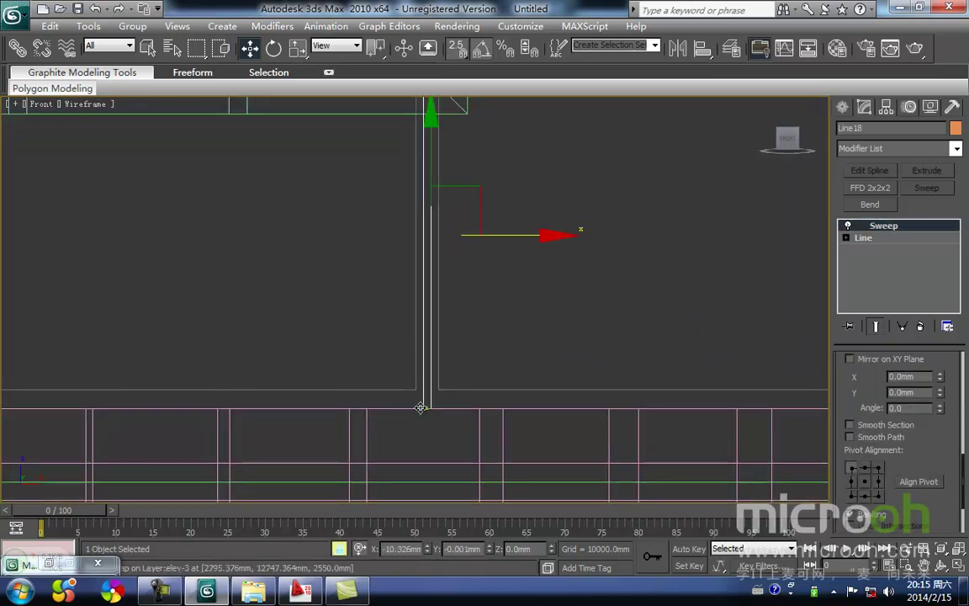
pyautogui.scroll(-4, 353, 396)
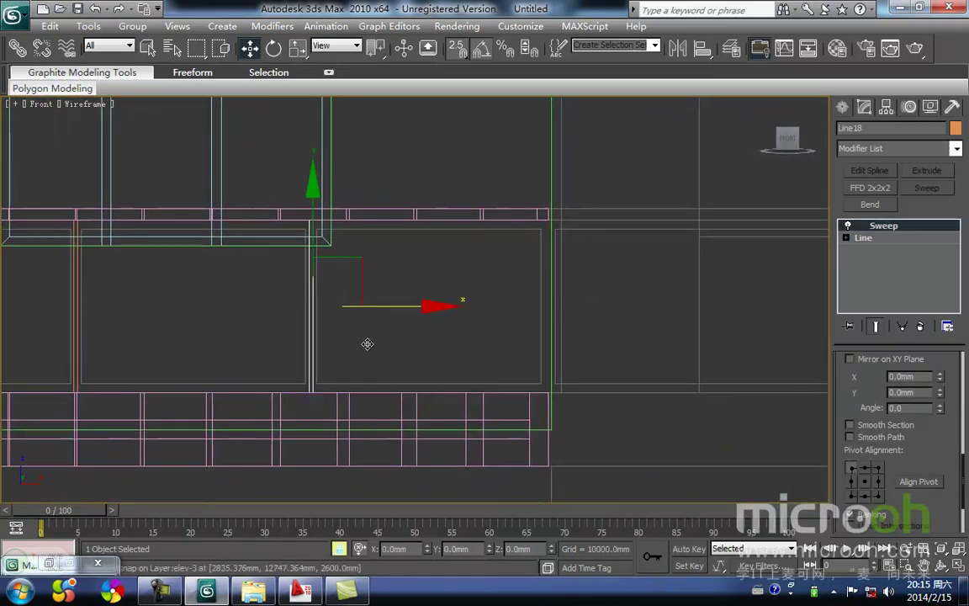
# - Clone the post at the right-hand end of the railing and fit it into the handrail's outer corner in plan
pyautogui.moveTo(378, 313)
pyautogui.keyDown('shift'); pyautogui.mouseDown()
pyautogui.moveTo(557, 361)
pyautogui.moveTo(548, 414)
pyautogui.mouseUp(); pyautogui.keyUp('shift')
pyautogui.press('Return')
pyautogui.press('t')
pyautogui.press('z')
pyautogui.scroll(-8, 460, 422)
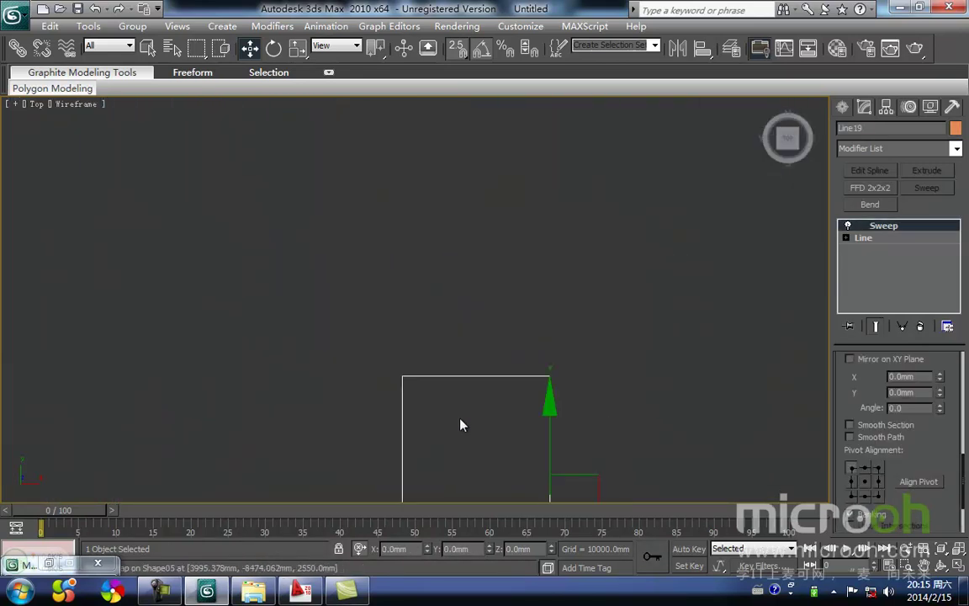
pyautogui.scroll(-8, 460, 427)
pyautogui.scroll(4, 425, 466)
pyautogui.moveTo(422, 370)
pyautogui.mouseDown(button='middle')
pyautogui.moveTo(428, 481)
pyautogui.moveTo(440, 367)
pyautogui.mouseUp(button='middle')
pyautogui.moveTo(431, 386); pyautogui.dragTo(418, 335)
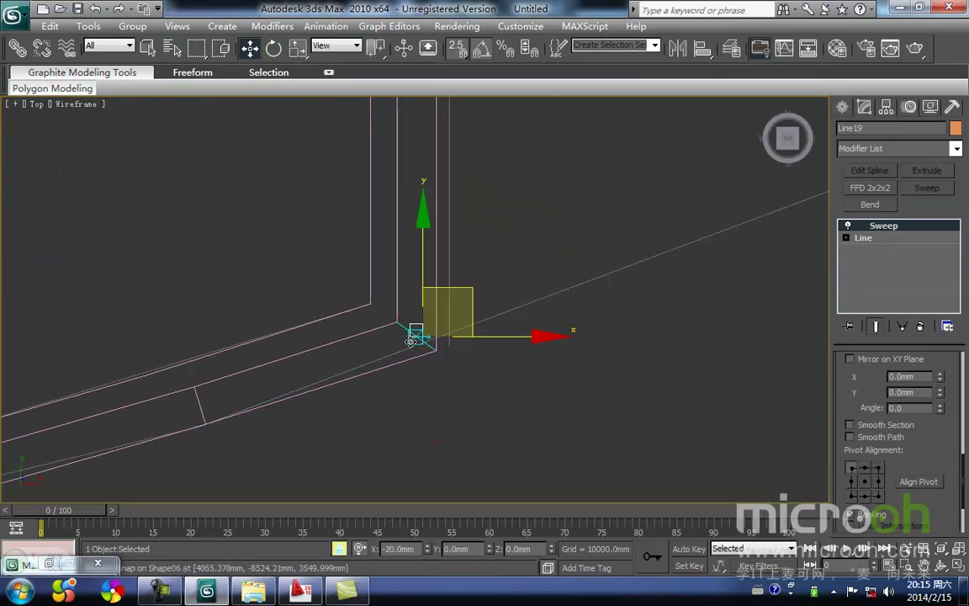
pyautogui.moveTo(421, 279); pyautogui.dragTo(405, 350)
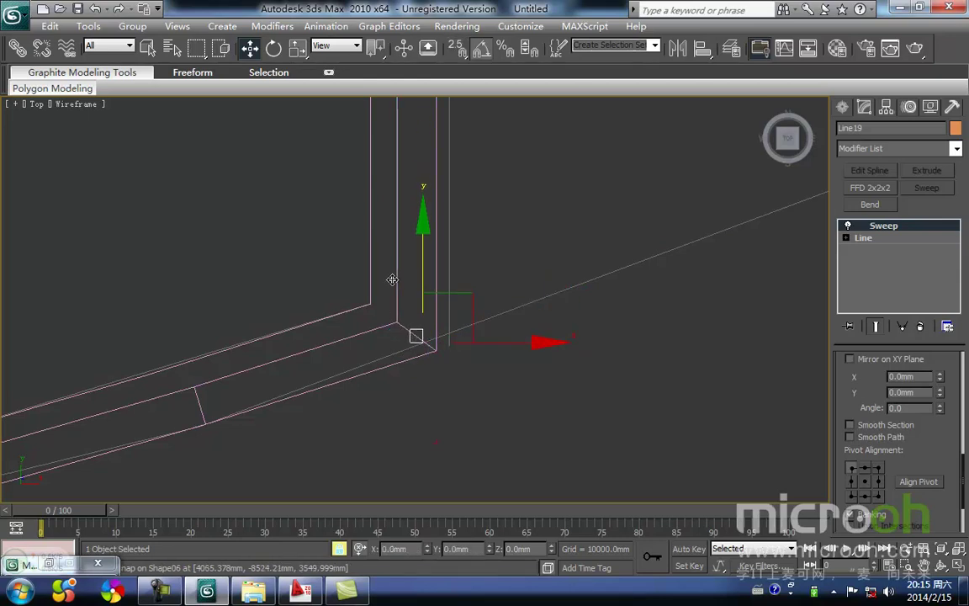
# - Clone the right-hand corner post back to the wall and snap it against the wall face in plan
pyautogui.scroll(-4, 392, 279)
pyautogui.moveTo(392, 286); pyautogui.dragTo(390, 376, button='middle')
pyautogui.scroll(-2, 382, 332)
pyautogui.moveTo(381, 327); pyautogui.dragTo(378, 426, button='middle')
pyautogui.keyDown('shift'); pyautogui.moveTo(411, 395); pyautogui.dragTo(409, 220); pyautogui.keyUp('shift')
pyautogui.press('Return')
pyautogui.scroll(3, 408, 268)
pyautogui.moveTo(409, 268)
pyautogui.mouseDown(button='middle')
pyautogui.moveTo(407, 365)
pyautogui.moveTo(410, 343)
pyautogui.mouseUp(button='middle')
pyautogui.scroll(2, 409, 356)
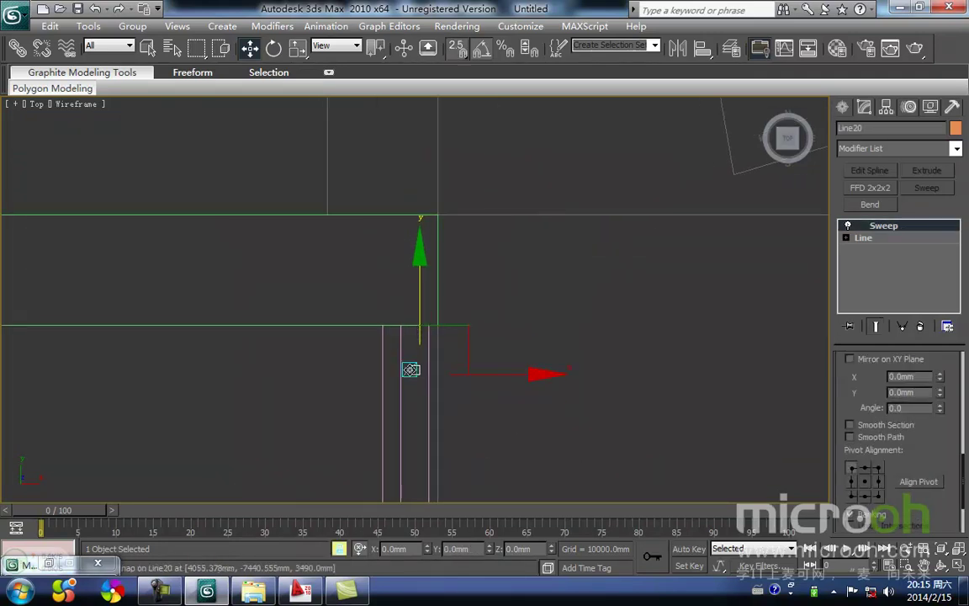
pyautogui.moveTo(397, 311); pyautogui.dragTo(394, 345)
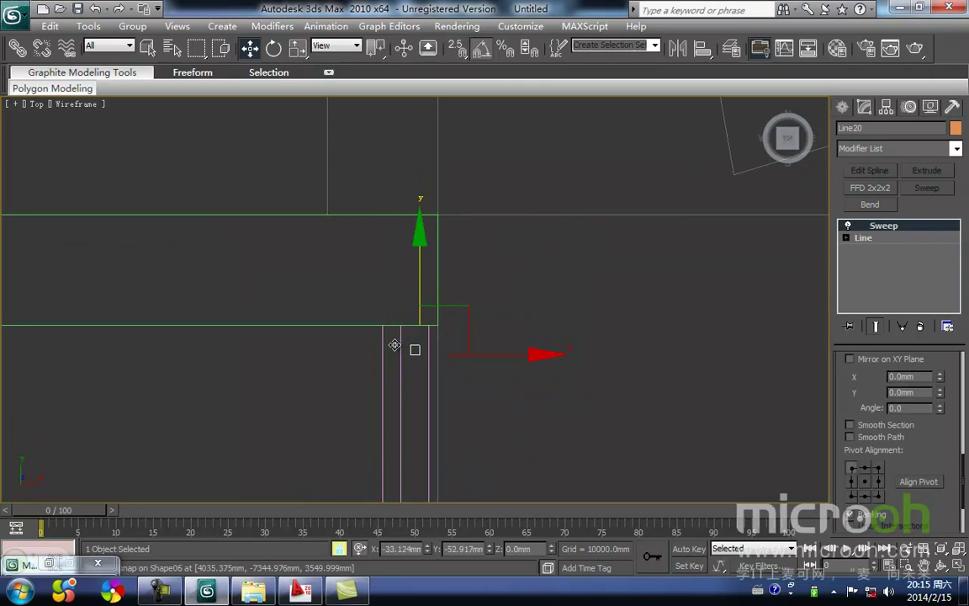
# - Move the left-hand post at the wall about 44 mm away from the wall face in plan, with snapping off
pyautogui.moveTo(223, 355); pyautogui.dragTo(523, 370, button='middle')
pyautogui.scroll(-5, 524, 370)
pyautogui.scroll(-2, 589, 332)
pyautogui.moveTo(204, 321); pyautogui.dragTo(416, 291, button='middle')
pyautogui.scroll(3, 404, 291)
pyautogui.scroll(3, 313, 287)
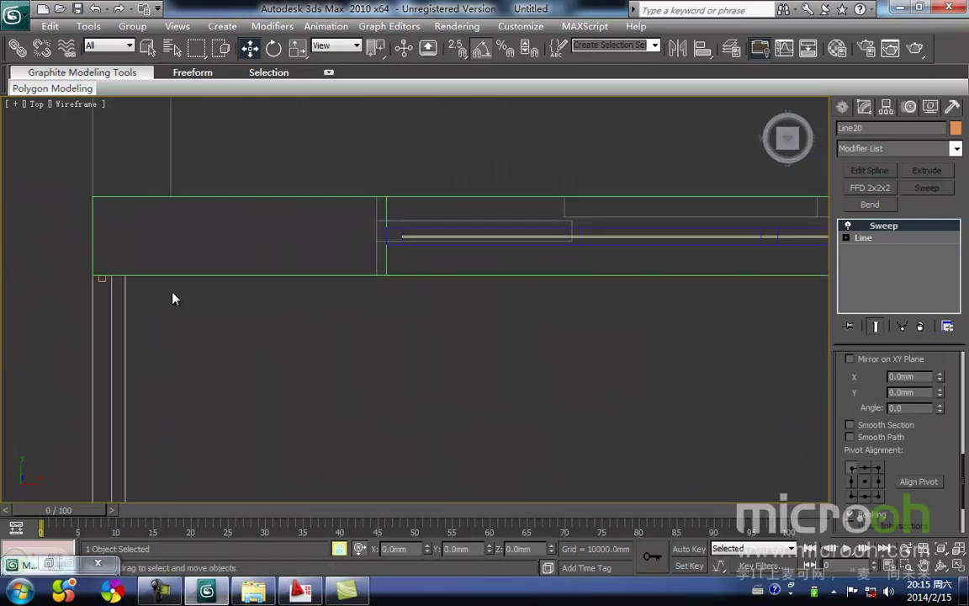
pyautogui.click(105, 283)
pyautogui.click(102, 280)
pyautogui.moveTo(103, 301); pyautogui.dragTo(272, 318, button='middle')
pyautogui.press('s')
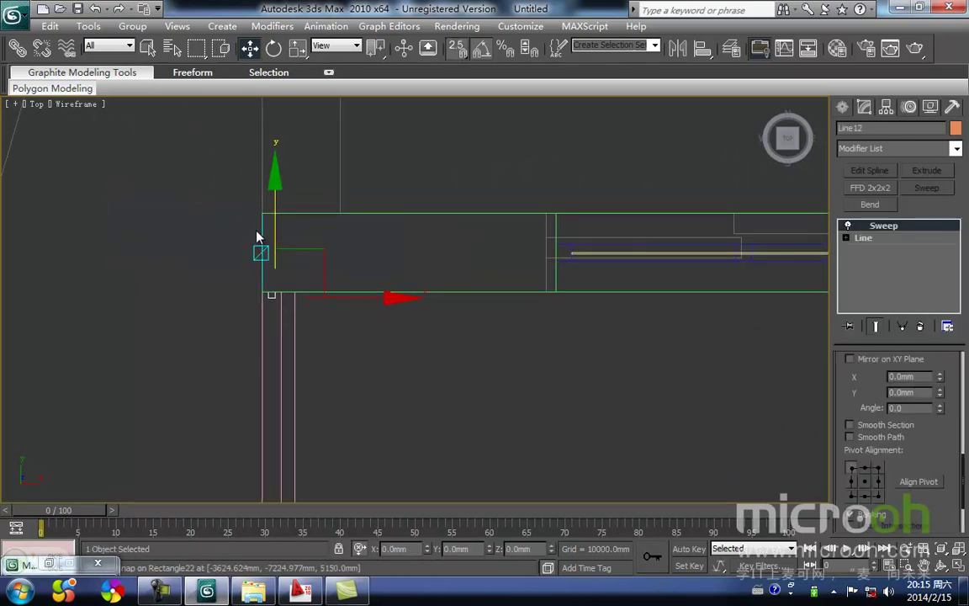
pyautogui.moveTo(271, 228); pyautogui.dragTo(276, 236)
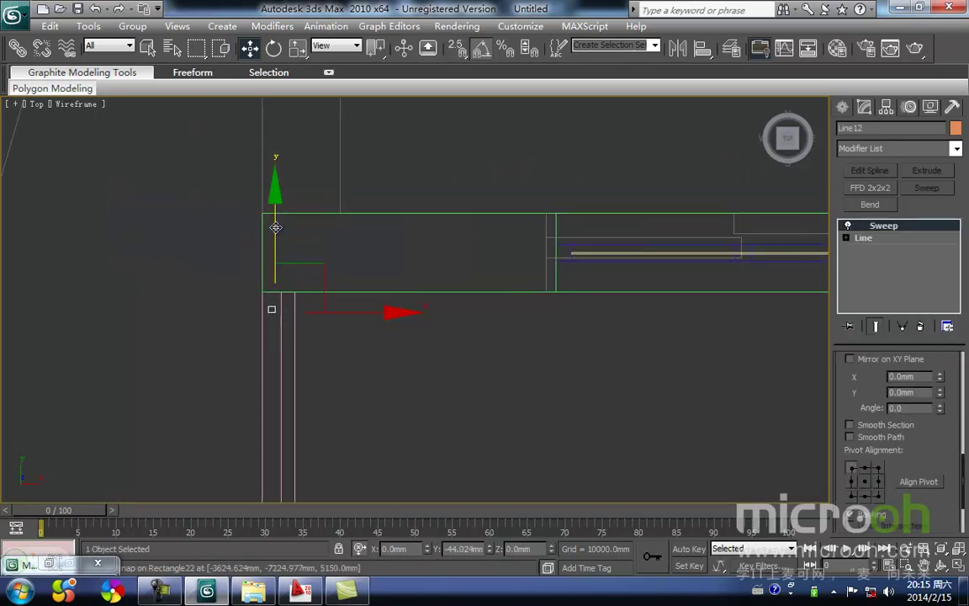
pyautogui.scroll(-5, 323, 291)
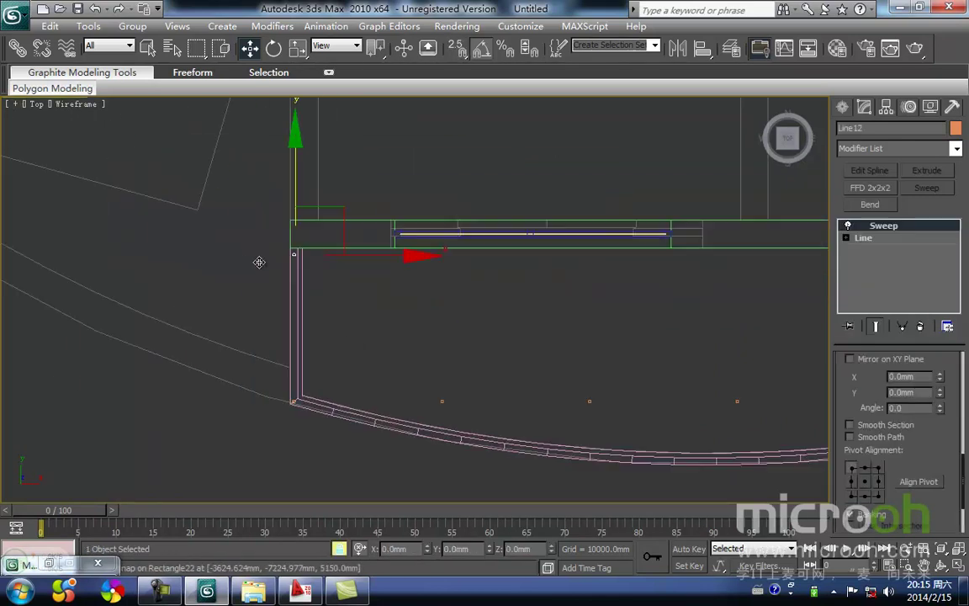
# - Move the first two intermediate posts forward onto the curved handrail in plan, by about 305 mm and 469 mm
pyautogui.click(461, 371)
pyautogui.click(441, 402)
pyautogui.press('space')
pyautogui.moveTo(428, 389); pyautogui.dragTo(282, 230, button='middle')
pyautogui.scroll(3, 285, 228)
pyautogui.moveTo(296, 196); pyautogui.dragTo(295, 268)
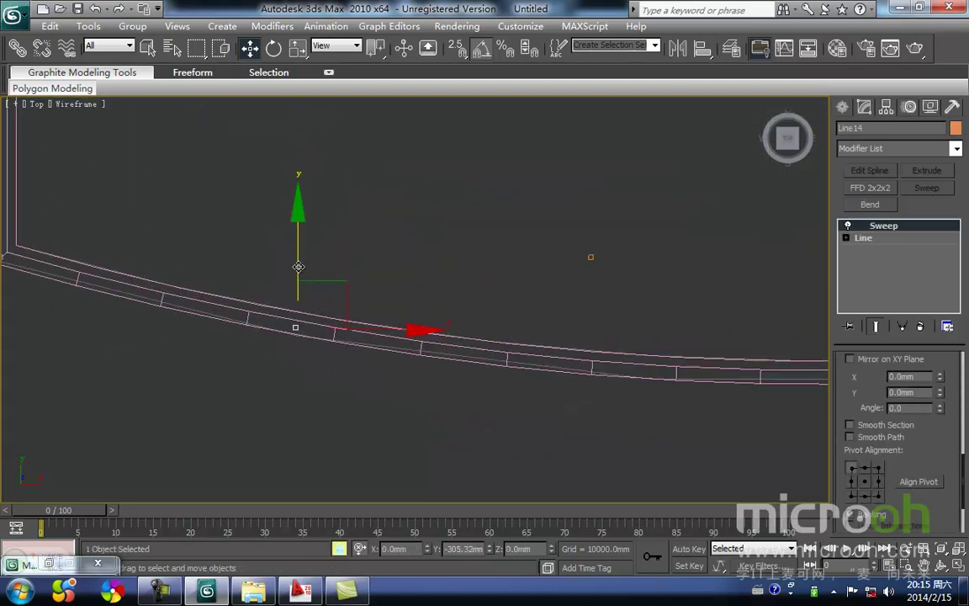
pyautogui.click(559, 200)
pyautogui.moveTo(582, 224); pyautogui.dragTo(459, 247, button='middle')
pyautogui.moveTo(492, 303); pyautogui.dragTo(426, 239)
pyautogui.press('space')
pyautogui.moveTo(463, 206); pyautogui.dragTo(460, 286)
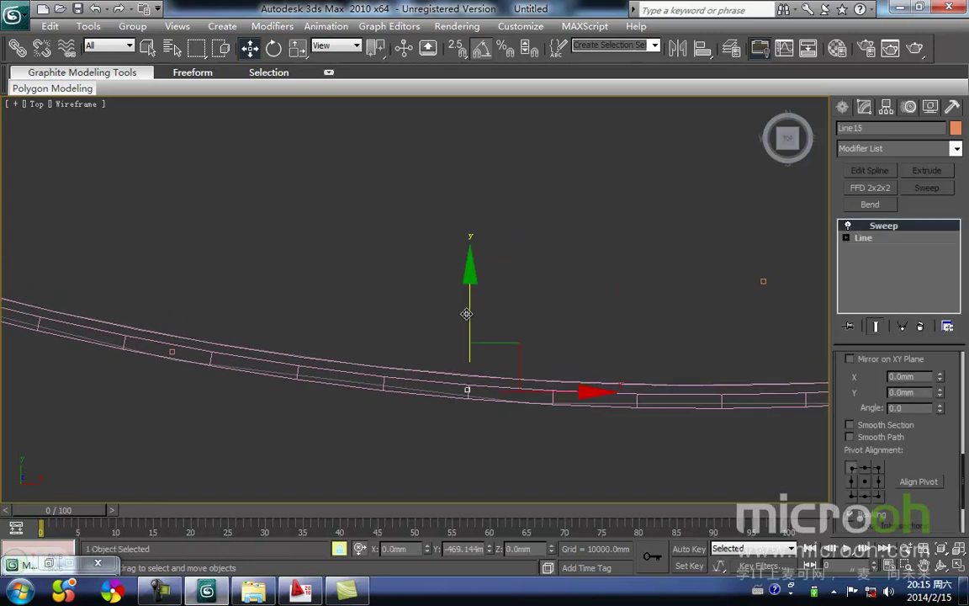
# - Move the remaining three intermediate posts forward in plan so that each sits within the curved handrail
pyautogui.moveTo(470, 316); pyautogui.dragTo(182, 257, button='middle')
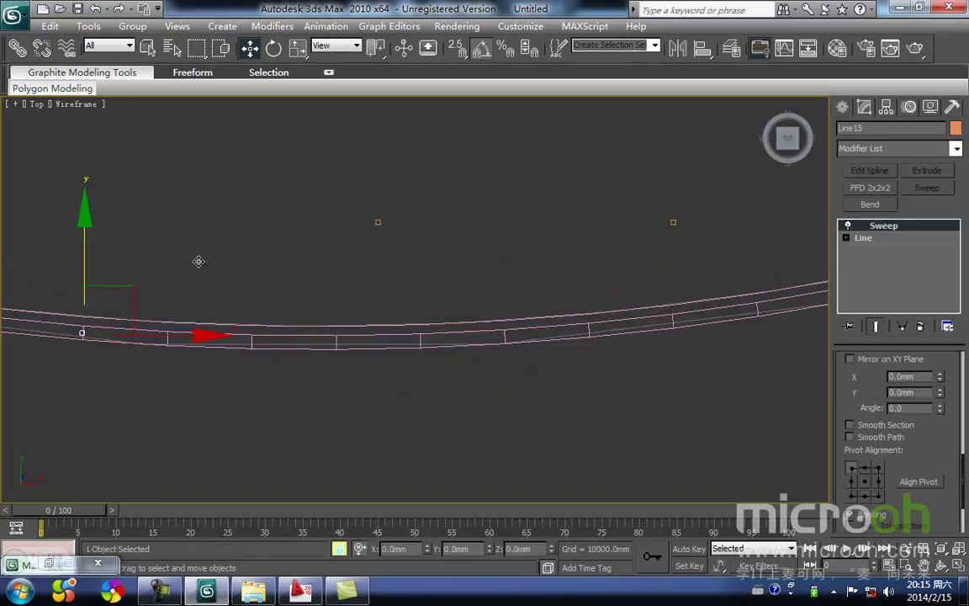
pyautogui.moveTo(430, 260); pyautogui.dragTo(328, 175)
pyautogui.press('space')
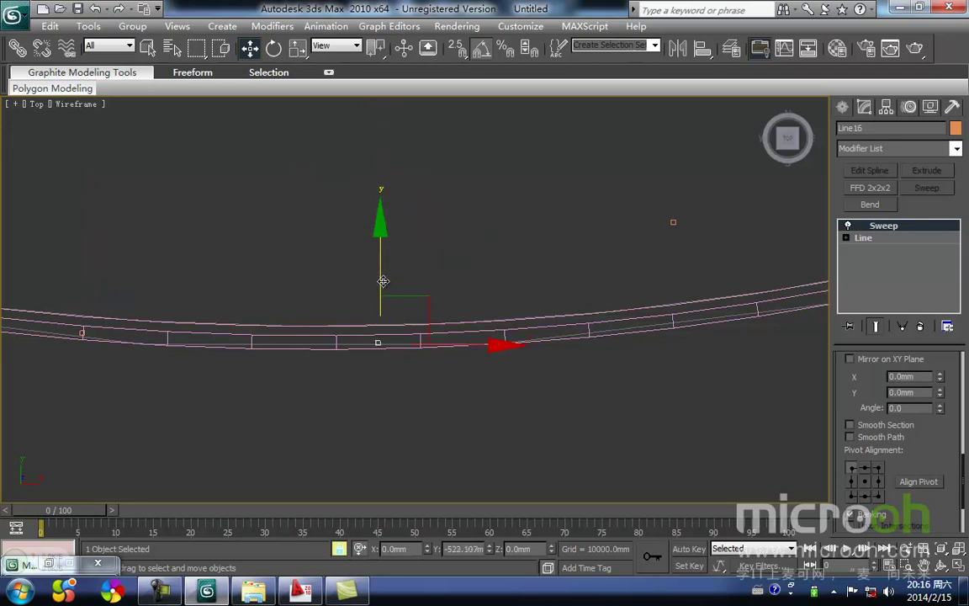
pyautogui.moveTo(465, 280); pyautogui.dragTo(256, 307, button='middle')
pyautogui.press('space')
pyautogui.moveTo(513, 296); pyautogui.dragTo(403, 198)
pyautogui.press('space')
pyautogui.moveTo(466, 189); pyautogui.dragTo(465, 280)
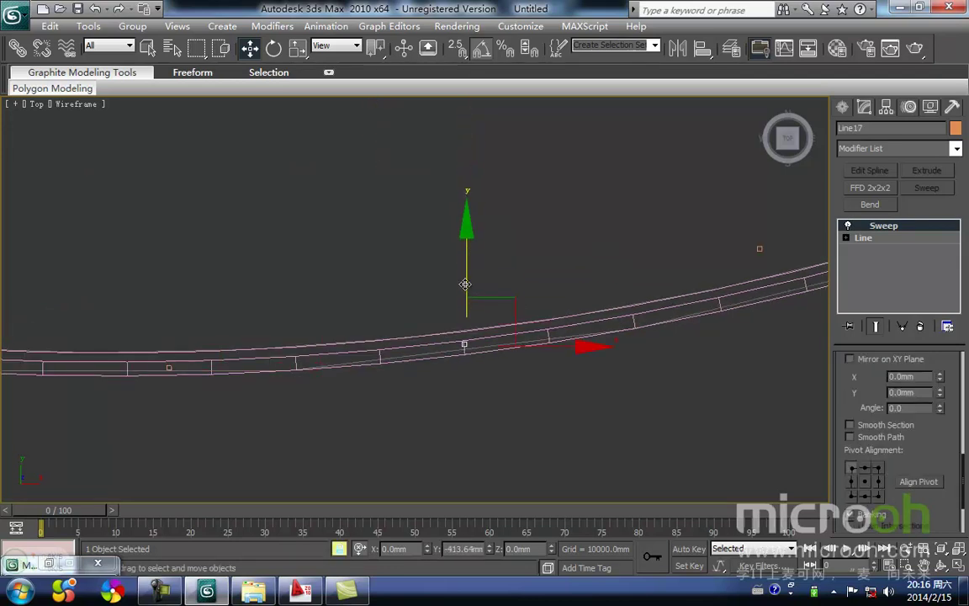
pyautogui.moveTo(516, 274); pyautogui.dragTo(154, 244, button='middle')
pyautogui.press('space')
pyautogui.moveTo(405, 234); pyautogui.dragTo(370, 203)
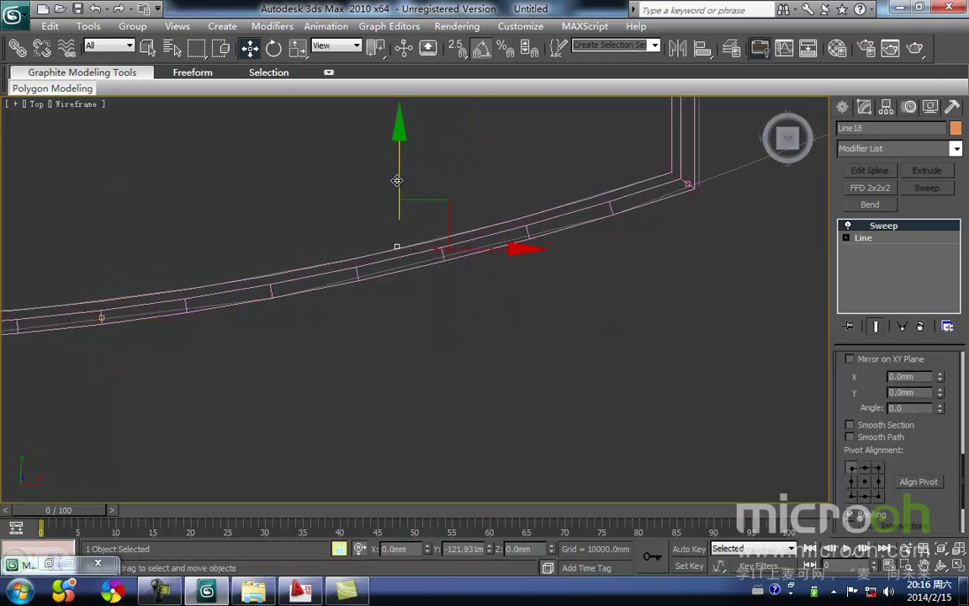
pyautogui.click(409, 327)
# - Clone the handrail straight down in the front elevation to the feet of the posts as a bottom rail
pyautogui.moveTo(409, 329)
pyautogui.mouseDown(button='middle')
pyautogui.moveTo(391, 359)
pyautogui.moveTo(389, 336)
pyautogui.moveTo(448, 275)
pyautogui.moveTo(366, 222)
pyautogui.mouseUp(button='middle')
pyautogui.press('F3')
pyautogui.scroll(-5, 370, 361)
pyautogui.click(371, 183)
pyautogui.press('f')
pyautogui.press('z')
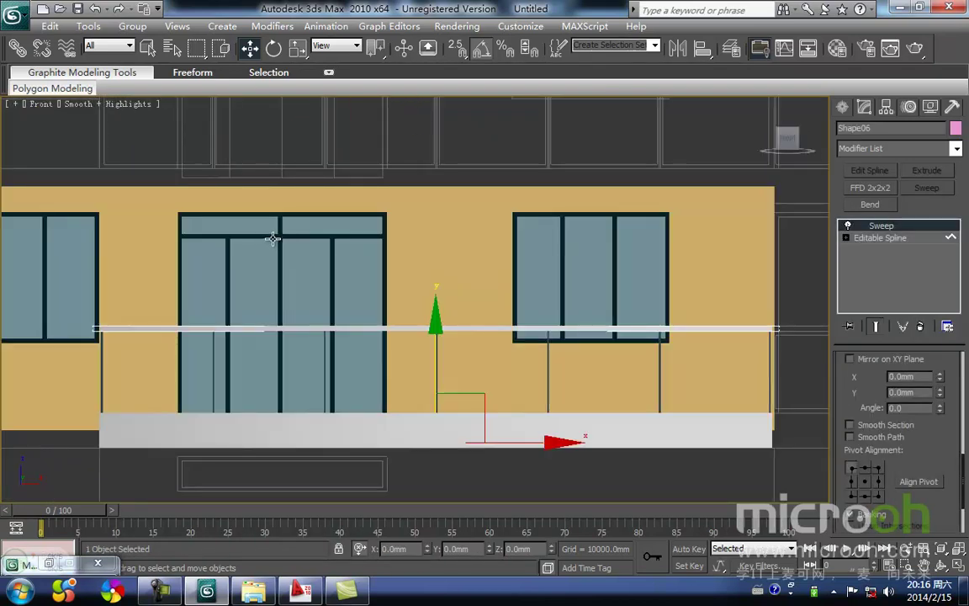
pyautogui.moveTo(272, 238); pyautogui.dragTo(304, 191, button='middle')
pyautogui.moveTo(388, 252); pyautogui.dragTo(337, 215, button='middle')
pyautogui.press('F3')
pyautogui.moveTo(400, 315); pyautogui.dragTo(403, 214, button='middle')
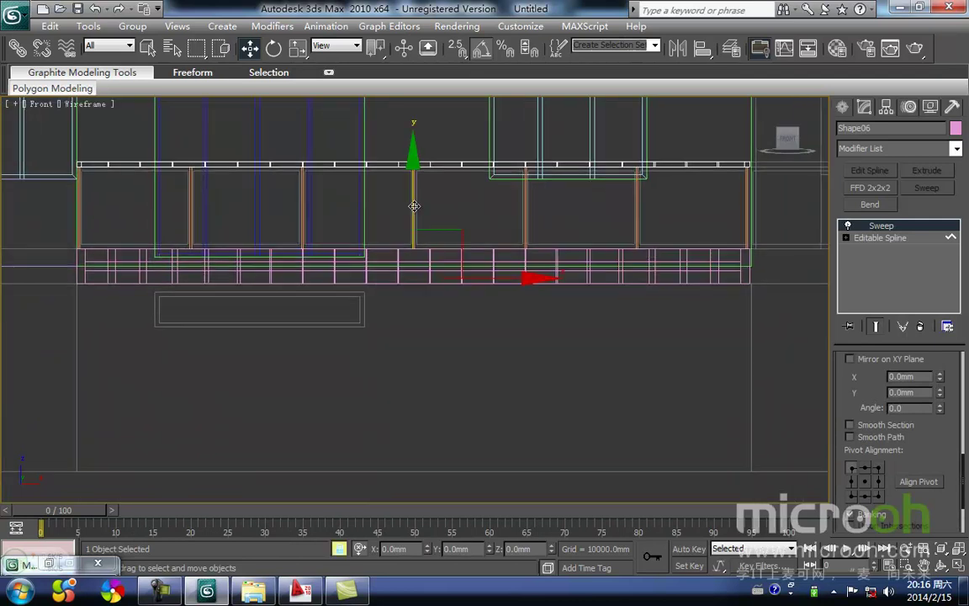
pyautogui.scroll(2, 89, 141)
pyautogui.moveTo(80, 151); pyautogui.dragTo(375, 287, button='middle')
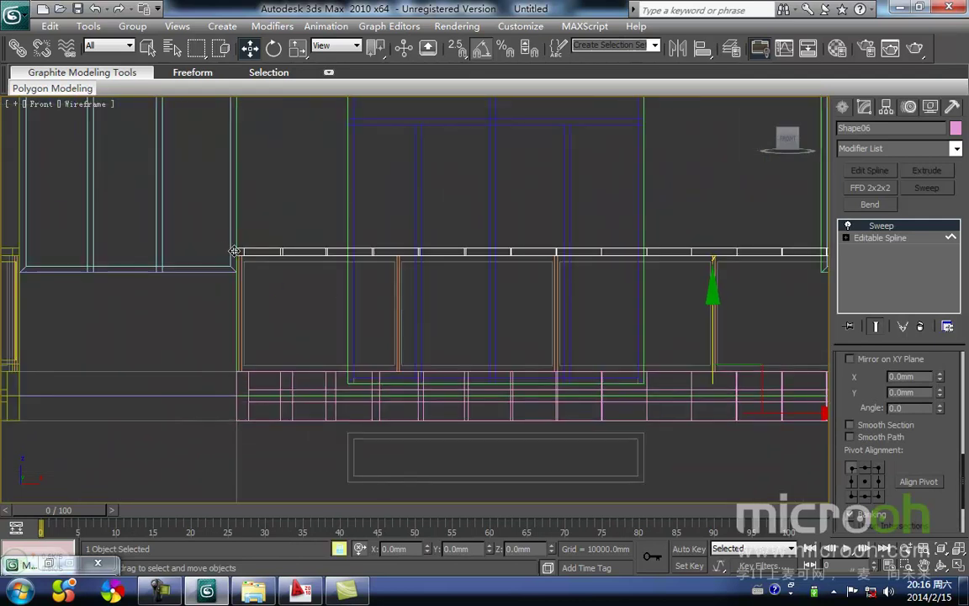
pyautogui.keyDown('shift'); pyautogui.moveTo(233, 254); pyautogui.dragTo(243, 371); pyautogui.keyUp('shift')
pyautogui.press('Return')
# - Assign the 栏杆 material to both the bottom rail and the handrail
pyautogui.moveTo(331, 330)
pyautogui.mouseDown(button='middle')
pyautogui.moveTo(301, 314)
pyautogui.moveTo(375, 389)
pyautogui.moveTo(485, 421)
pyautogui.mouseUp(button='middle')
pyautogui.scroll(-2, 304, 317)
pyautogui.press('F3')
pyautogui.scroll(-4, 313, 328)
pyautogui.scroll(4, 528, 406)
pyautogui.moveTo(595, 419)
pyautogui.mouseDown(button='middle')
pyautogui.moveTo(528, 405)
pyautogui.moveTo(451, 412)
pyautogui.mouseUp(button='middle')
pyautogui.press('m')
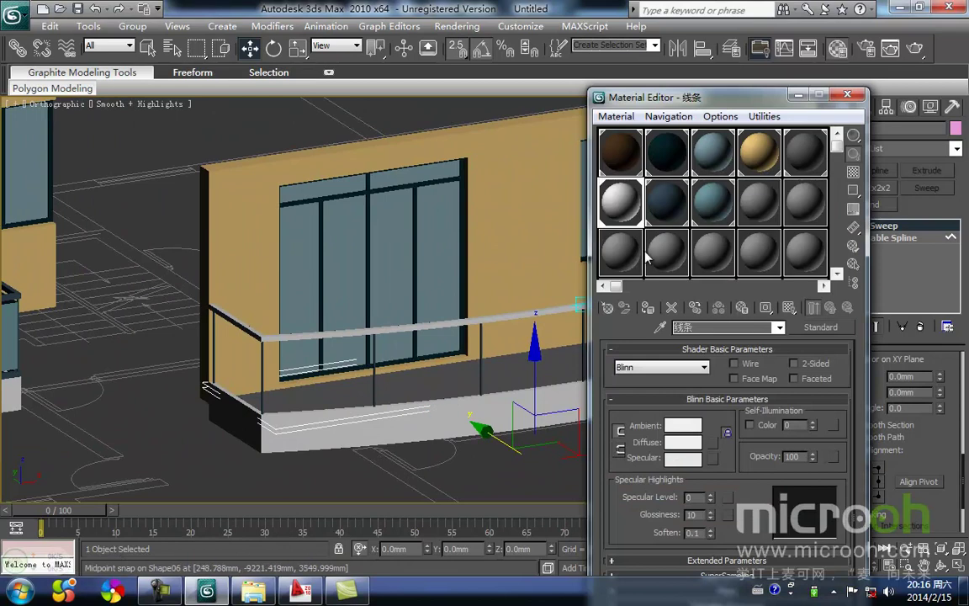
pyautogui.click(670, 156)
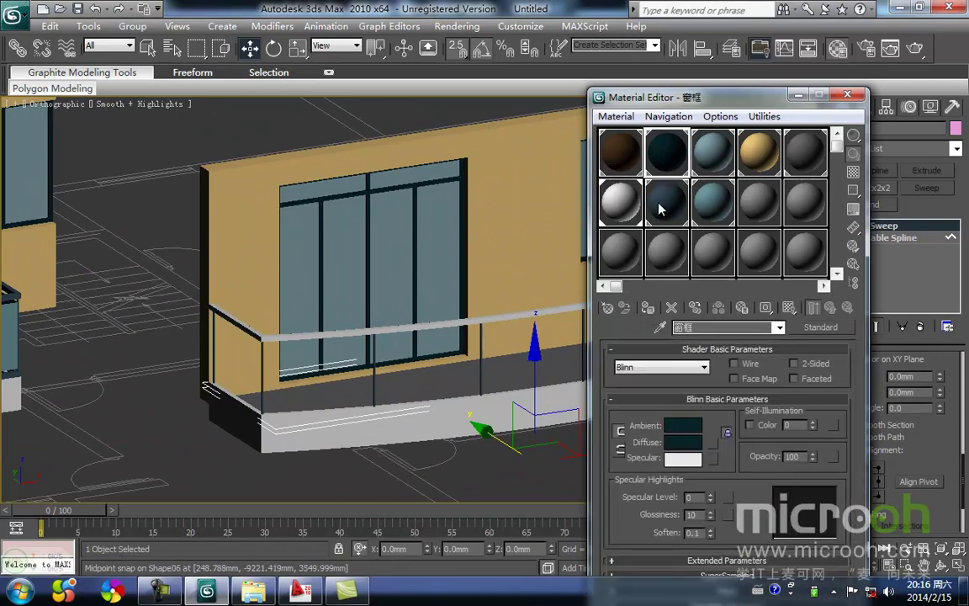
pyautogui.click(658, 212)
pyautogui.click(647, 310)
pyautogui.click(416, 327)
pyautogui.click(650, 310)
pyautogui.click(432, 480)
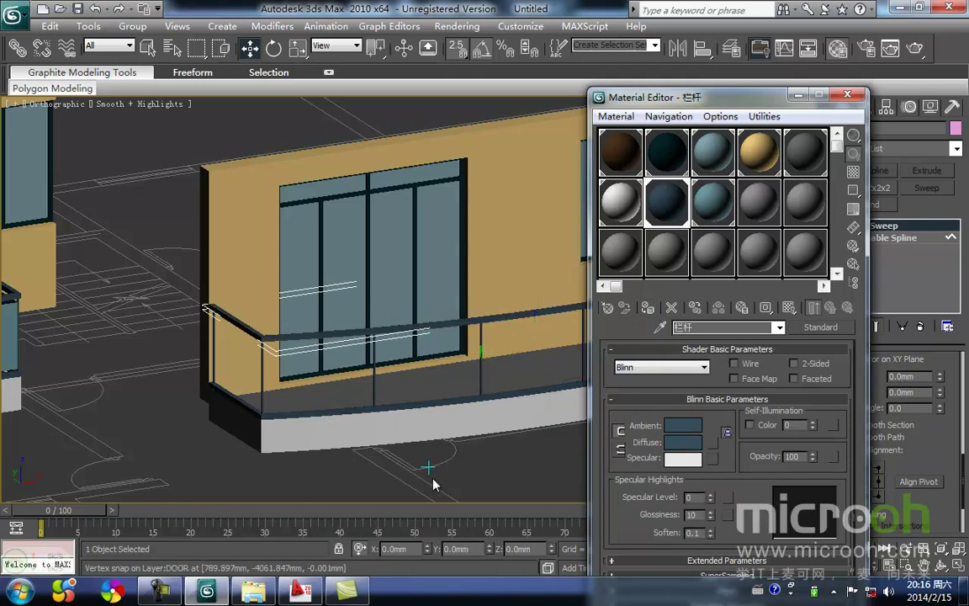
pyautogui.click(798, 97)
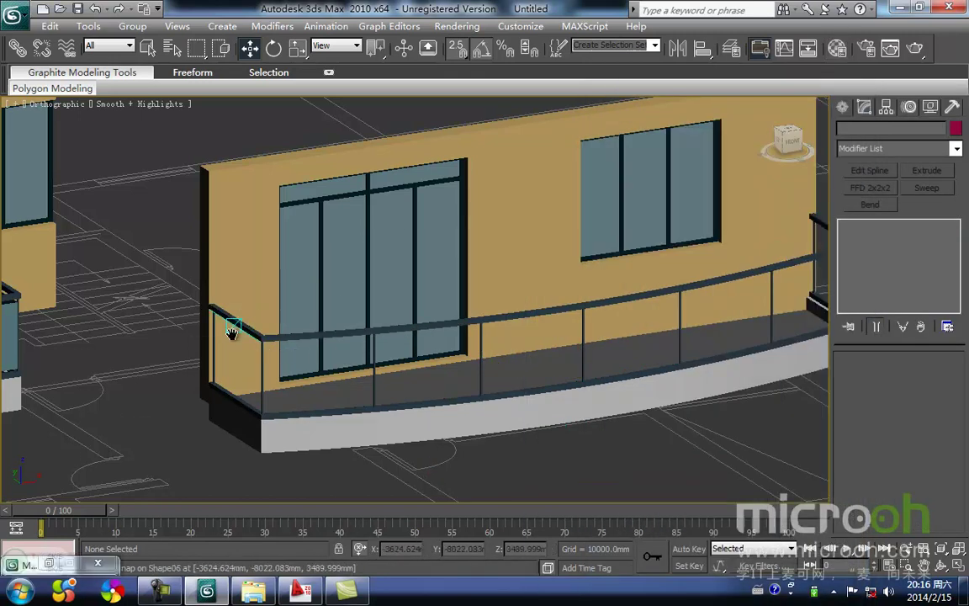
# - Make an independent copy of the handrail, remove its Sweep modifier and enter spline level on the remaining path
pyautogui.moveTo(235, 331); pyautogui.dragTo(173, 284, button='middle')
pyautogui.press('F3')
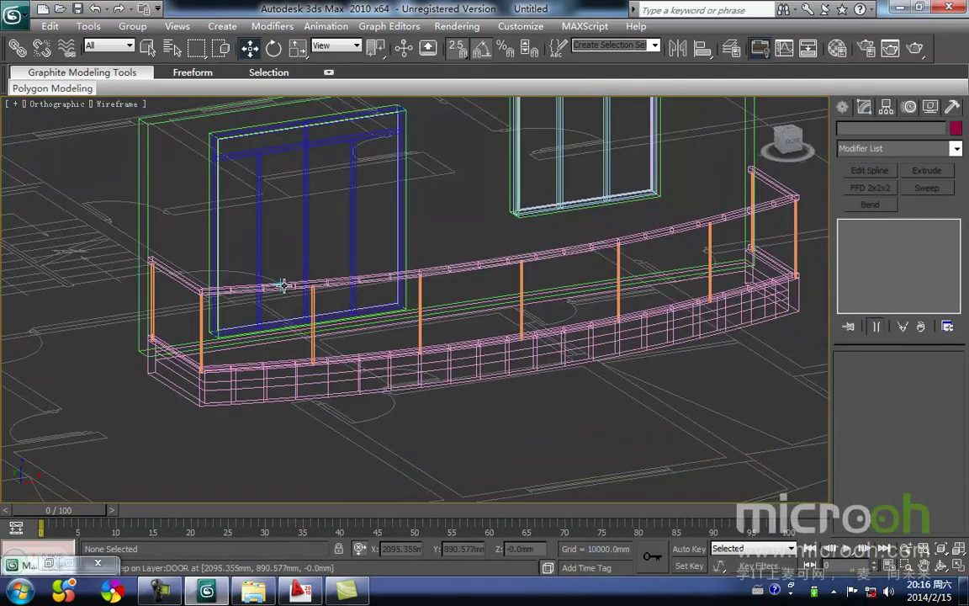
pyautogui.click(284, 286)
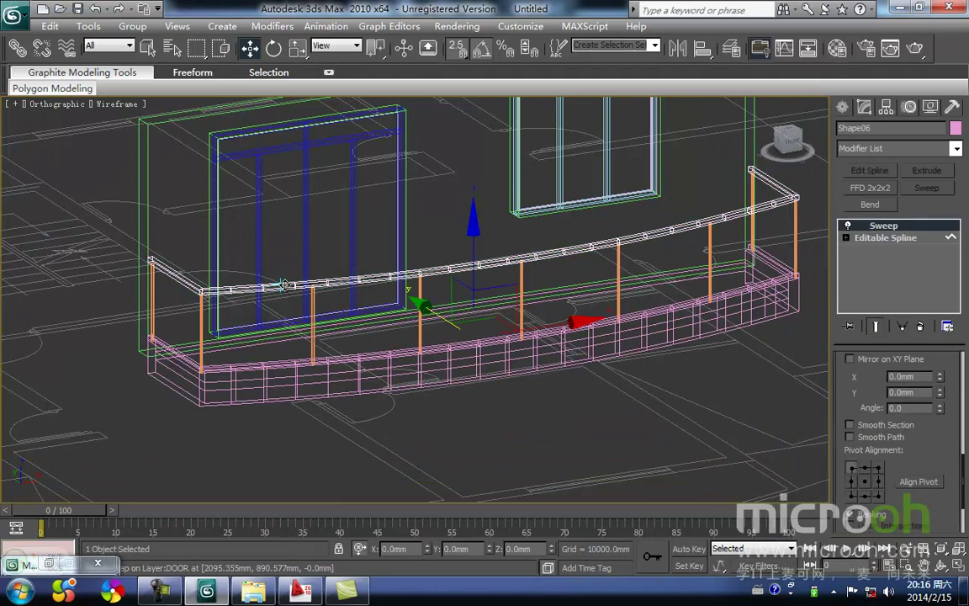
pyautogui.hotkey('ctrl', 'v')
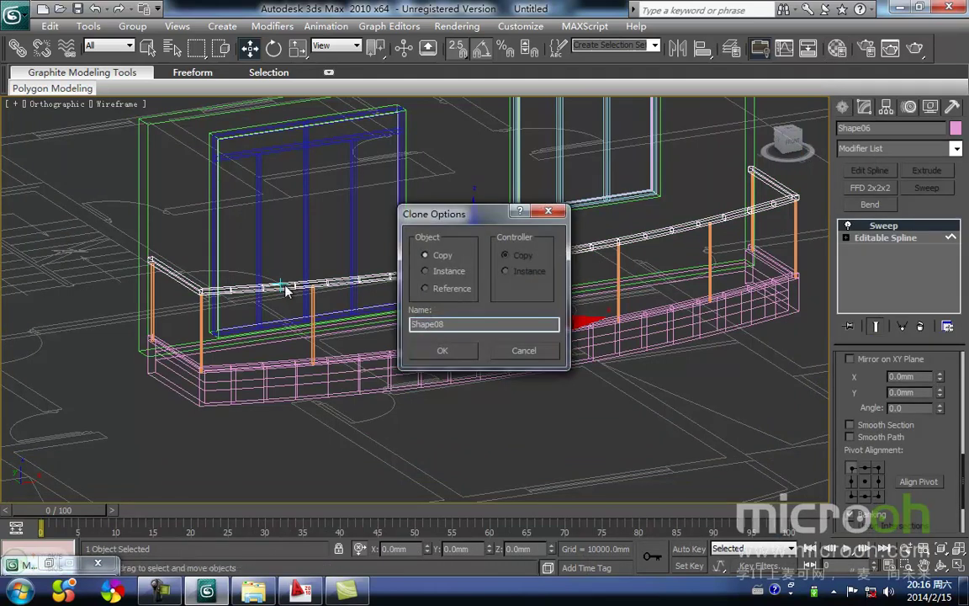
pyautogui.click(458, 360)
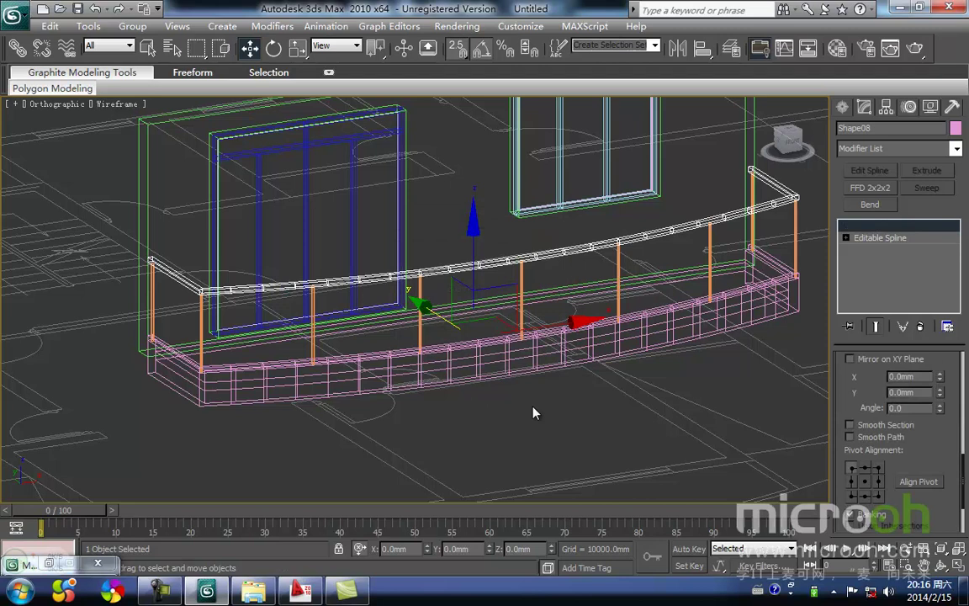
pyautogui.click(923, 327)
pyautogui.press('3')
pyautogui.moveTo(422, 333); pyautogui.dragTo(429, 365, button='middle')
pyautogui.moveTo(309, 337); pyautogui.dragTo(385, 339, button='middle')
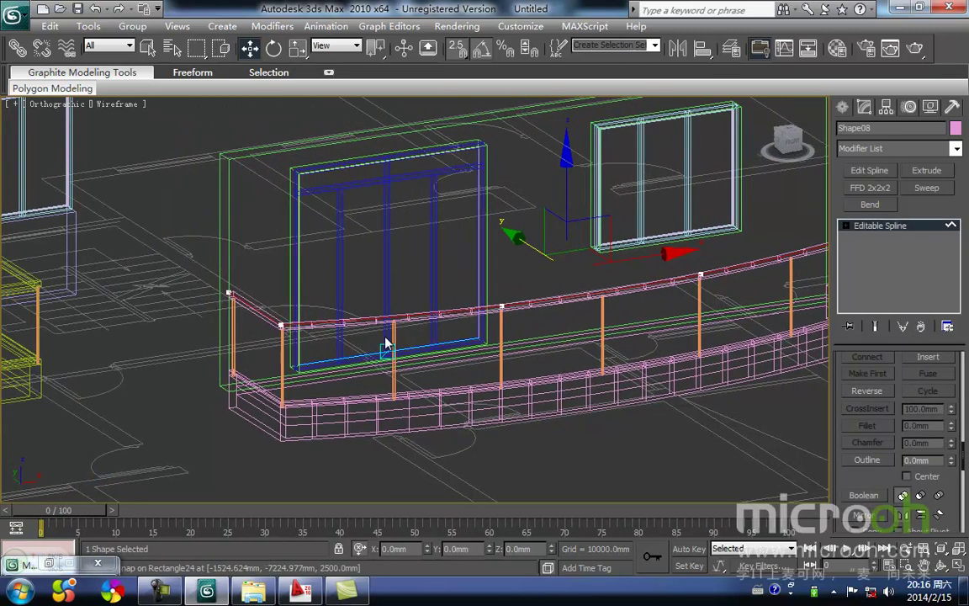
# - Examine the copied path's wall end and front corner against the rail and post positions in plan
pyautogui.press('t')
pyautogui.moveTo(288, 307); pyautogui.dragTo(518, 355, button='middle')
pyautogui.scroll(3, 242, 301)
pyautogui.scroll(3, 195, 290)
pyautogui.moveTo(190, 289); pyautogui.dragTo(311, 295, button='middle')
pyautogui.scroll(3, 232, 270)
pyautogui.moveTo(233, 277); pyautogui.dragTo(388, 311, button='middle')
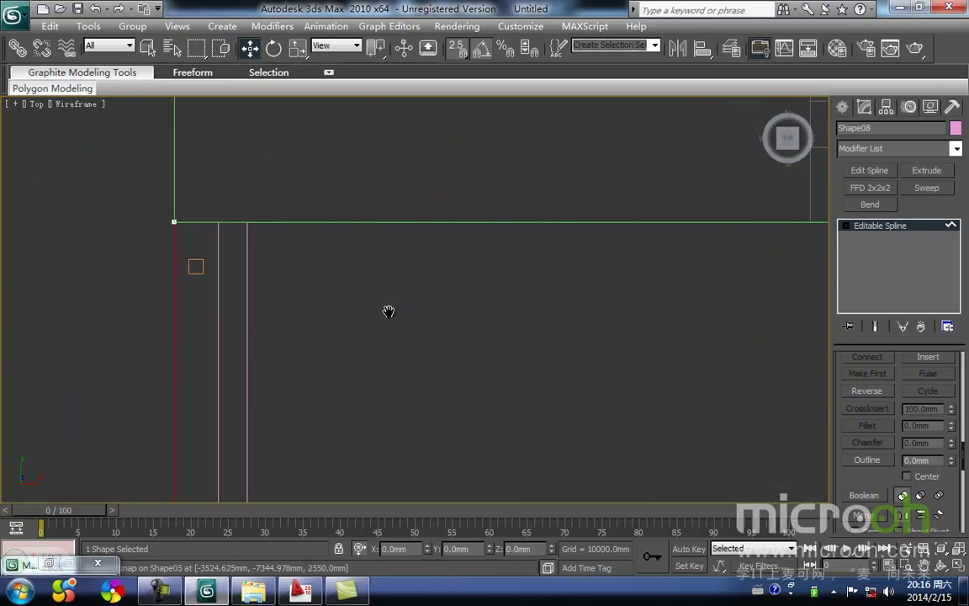
pyautogui.scroll(-2, 342, 320)
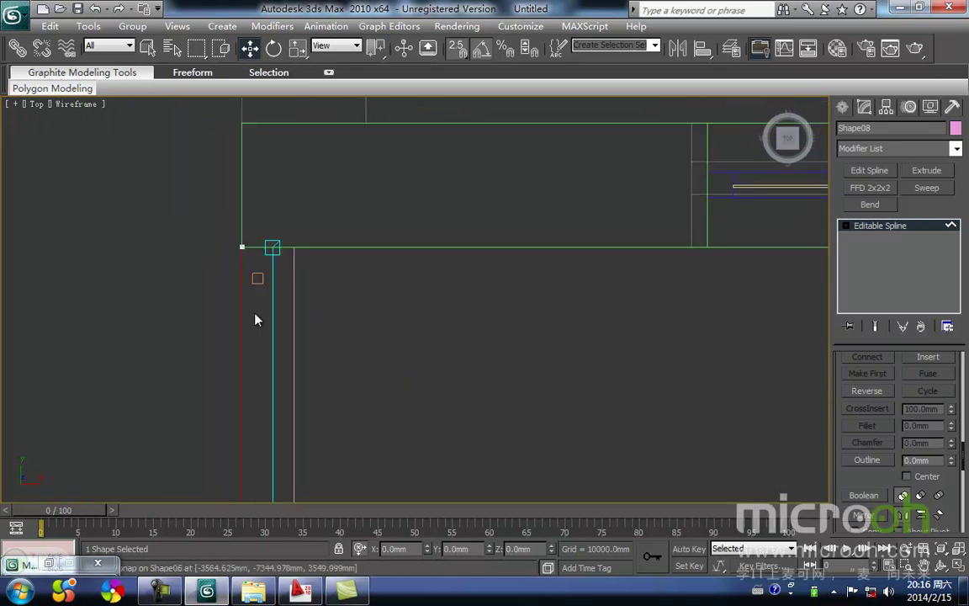
pyautogui.scroll(-1, 246, 312)
pyautogui.scroll(-2, 318, 329)
pyautogui.moveTo(306, 304); pyautogui.dragTo(294, 260, button='middle')
pyautogui.moveTo(312, 332); pyautogui.dragTo(280, 244, button='middle')
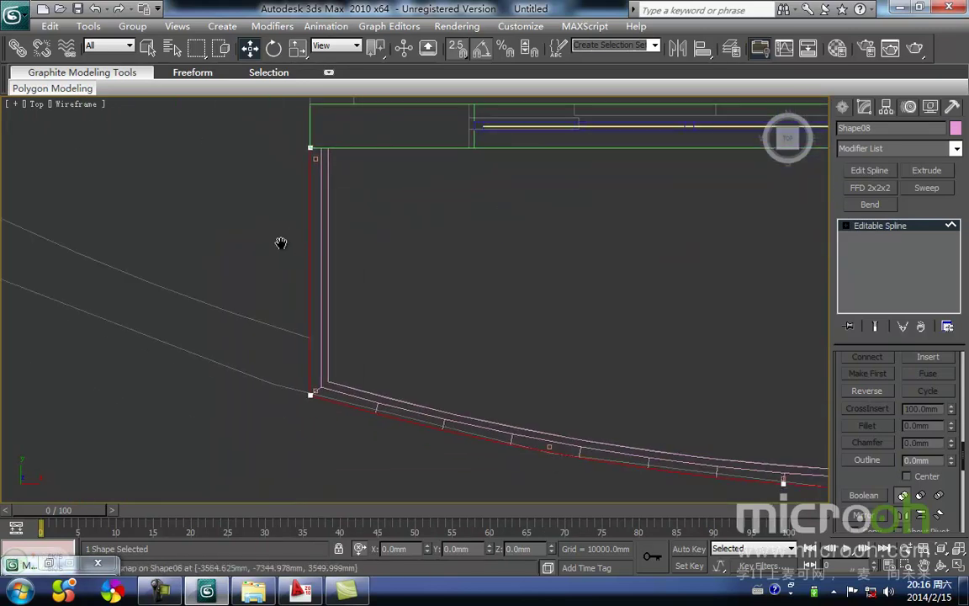
pyautogui.moveTo(336, 285); pyautogui.dragTo(323, 355, button='middle')
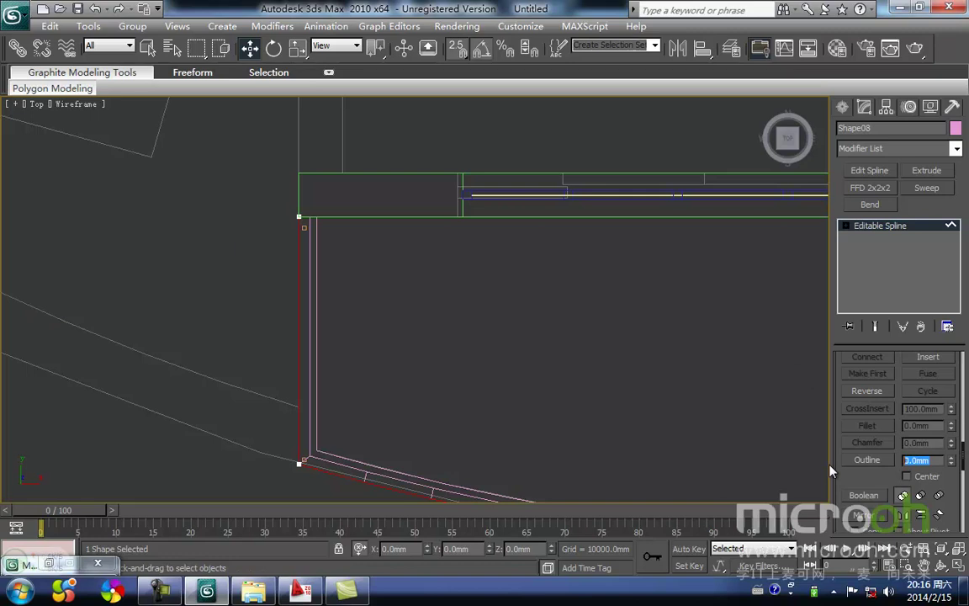
pyautogui.write('30')
pyautogui.press('Return')
pyautogui.moveTo(539, 309); pyautogui.dragTo(508, 348, button='middle')
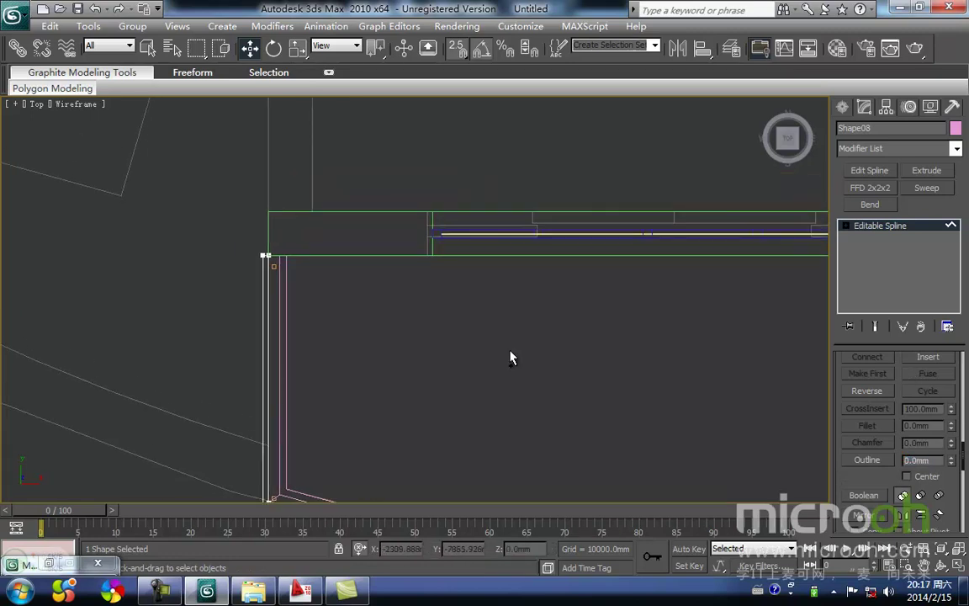
pyautogui.hotkey('ctrl', 'z')
# - Outline the copied path spline by -30 mm so the new line runs through the middle of the posts
pyautogui.write('-30')
pyautogui.press('Return')
pyautogui.moveTo(294, 261); pyautogui.dragTo(372, 296, button='middle')
pyautogui.scroll(3, 372, 295)
pyautogui.scroll(2, 130, 220)
pyautogui.moveTo(138, 223); pyautogui.dragTo(321, 262, button='middle')
pyautogui.moveTo(321, 262); pyautogui.dragTo(420, 262)
pyautogui.scroll(2, 421, 262)
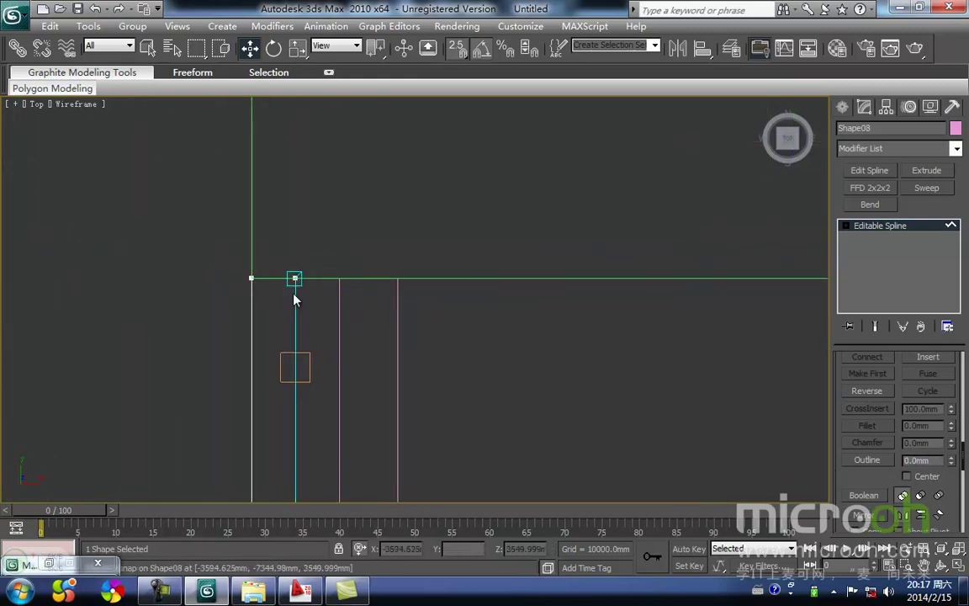
# - Delete the original outer spline and the outline's end segments, keeping only the inner line through the posts
pyautogui.moveTo(389, 242); pyautogui.dragTo(300, 275, button='middle')
pyautogui.scroll(-3, 360, 300)
pyautogui.scroll(-4, 360, 301)
pyautogui.moveTo(492, 310); pyautogui.dragTo(286, 332, button='middle')
pyautogui.scroll(-1, 286, 332)
pyautogui.moveTo(514, 335); pyautogui.dragTo(277, 340, button='middle')
pyautogui.moveTo(627, 346); pyautogui.dragTo(281, 363, button='middle')
pyautogui.scroll(2, 509, 336)
pyautogui.moveTo(509, 336); pyautogui.dragTo(347, 383, button='middle')
pyautogui.scroll(2, 286, 254)
pyautogui.scroll(1, 294, 264)
pyautogui.scroll(2, 336, 373)
pyautogui.moveTo(268, 364); pyautogui.dragTo(285, 333, button='middle')
pyautogui.scroll(-2, 305, 337)
pyautogui.moveTo(294, 390)
pyautogui.mouseDown(button='middle')
pyautogui.moveTo(298, 339)
pyautogui.moveTo(350, 288)
pyautogui.mouseUp(button='middle')
pyautogui.scroll(-2, 332, 324)
pyautogui.click(392, 410)
pyautogui.moveTo(334, 398); pyautogui.dragTo(380, 363, button='middle')
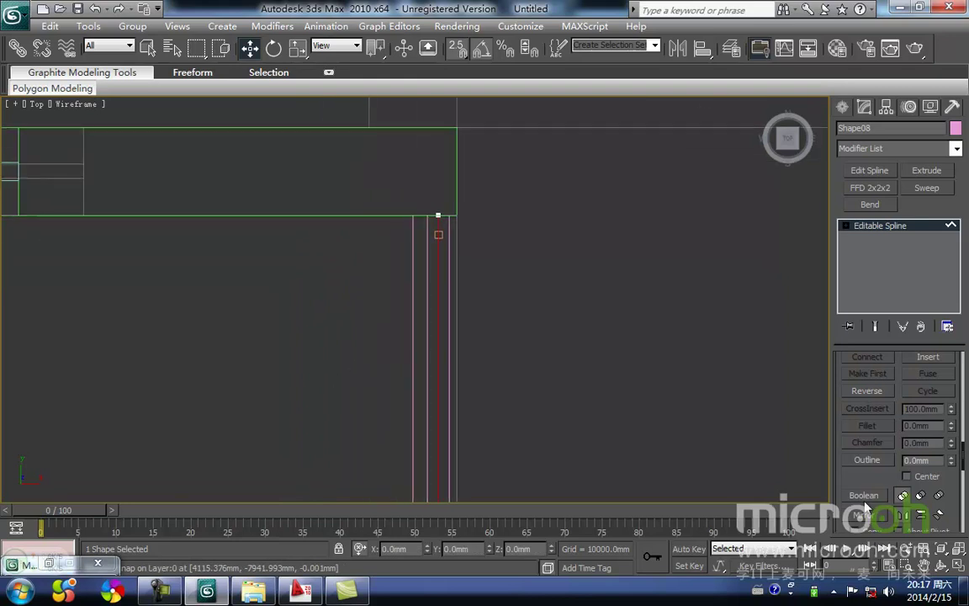
# - Outline the remaining spline by 10 mm, centred on the line, as the glass thickness
pyautogui.click(906, 477)
pyautogui.write('10')
pyautogui.press('Return')
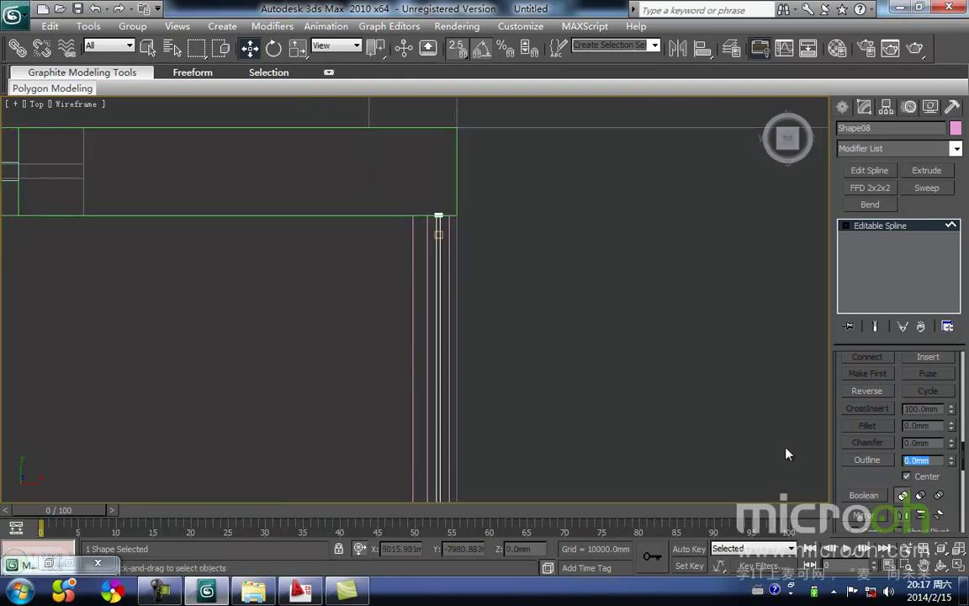
# - Extrude the thin glass outline to a height of 800 mm
pyautogui.moveTo(493, 318); pyautogui.dragTo(530, 281, button='middle')
pyautogui.scroll(-5, 530, 281)
pyautogui.keyDown('alt'); pyautogui.moveTo(454, 321); pyautogui.dragTo(504, 261, button='middle'); pyautogui.keyUp('alt')
pyautogui.moveTo(422, 277); pyautogui.dragTo(445, 303, button='middle')
pyautogui.press('f')
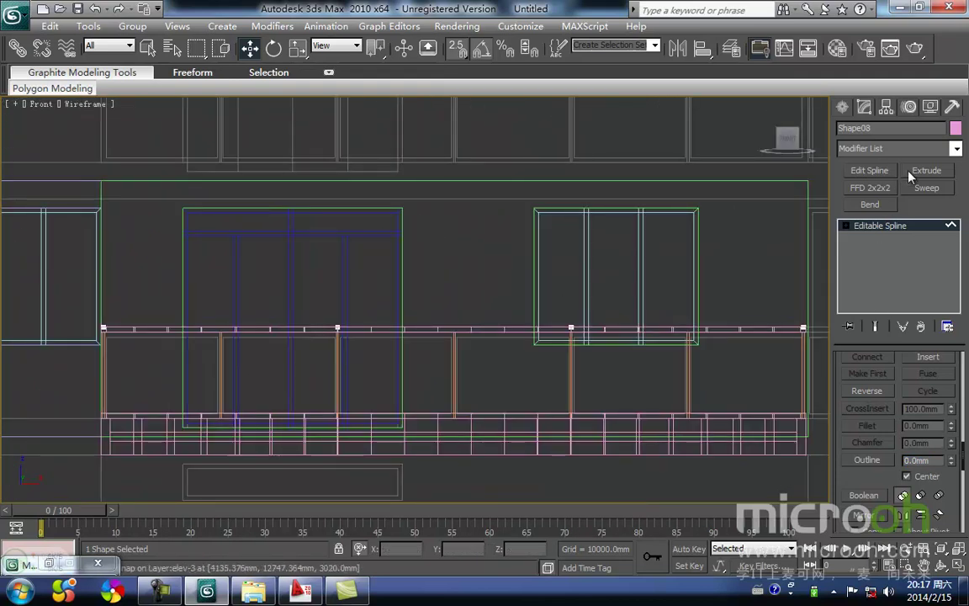
pyautogui.click(921, 172)
pyautogui.moveTo(930, 379); pyautogui.dragTo(812, 387)
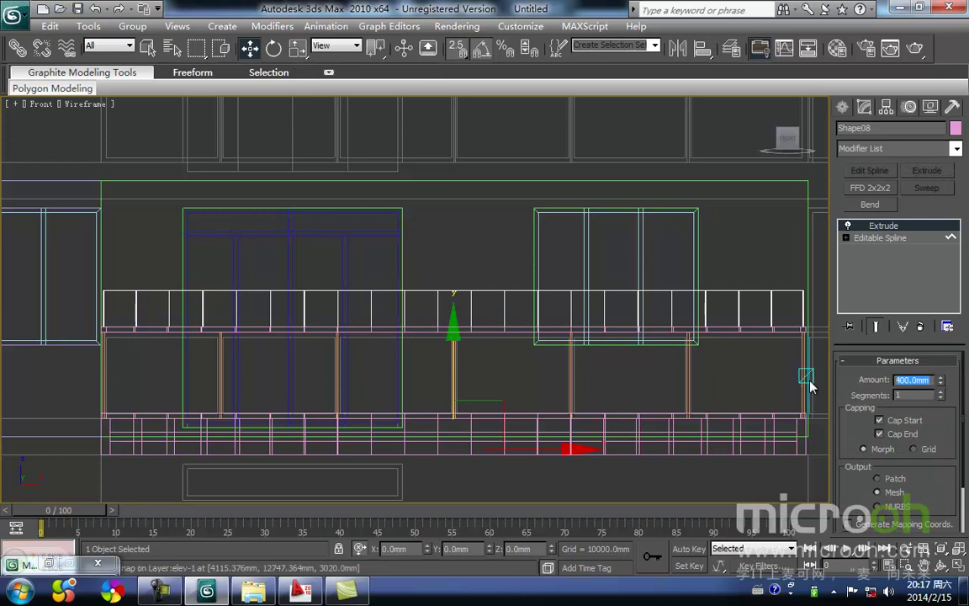
pyautogui.write('800')
pyautogui.press('Return')
# - Move the extruded glass down in the front elevation so it fits between the handrail and bottom rail
pyautogui.moveTo(506, 333); pyautogui.dragTo(528, 284, button='middle')
pyautogui.moveTo(475, 327); pyautogui.dragTo(474, 391)
pyautogui.scroll(3, 128, 285)
pyautogui.moveTo(128, 285); pyautogui.dragTo(376, 264, button='middle')
pyautogui.moveTo(380, 237)
pyautogui.mouseDown()
pyautogui.moveTo(395, 264)
pyautogui.moveTo(378, 272)
pyautogui.mouseUp()
pyautogui.moveTo(396, 278); pyautogui.dragTo(387, 274, button='middle')
# - Assign the 阳台玻璃 material to the curved glass panel and deselect it
pyautogui.press('F3')
pyautogui.scroll(-7, 448, 293)
pyautogui.keyDown('alt'); pyautogui.moveTo(531, 356); pyautogui.dragTo(465, 333, button='middle'); pyautogui.keyUp('alt')
pyautogui.press('m')
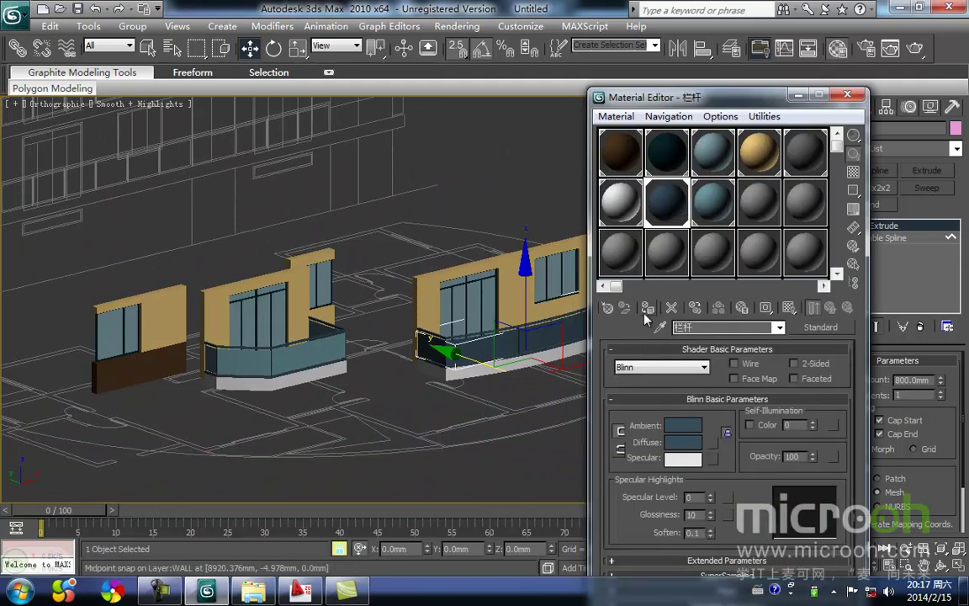
pyautogui.click(711, 206)
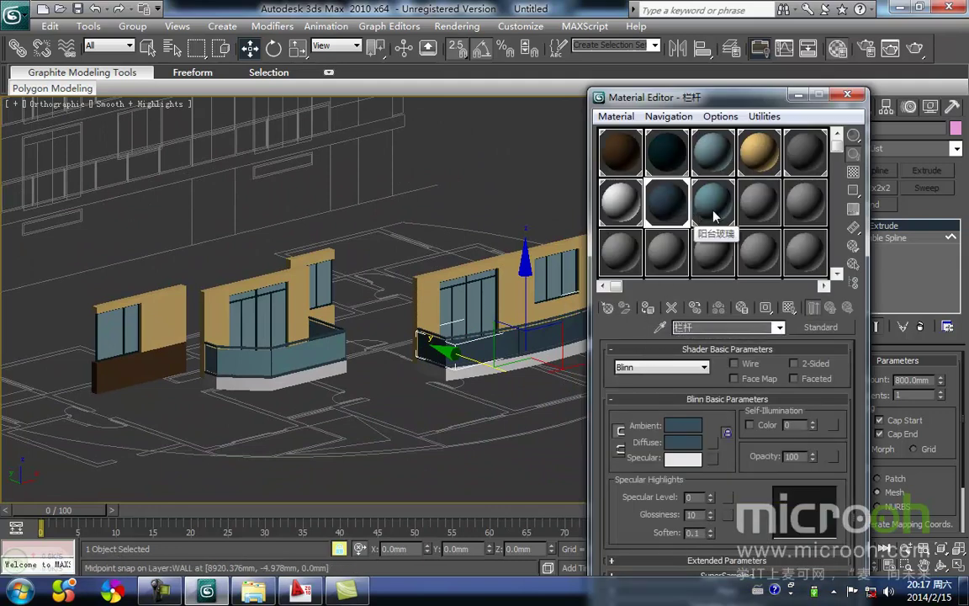
pyautogui.click(653, 311)
pyautogui.moveTo(512, 406); pyautogui.dragTo(468, 420, button='middle')
pyautogui.click(493, 439)
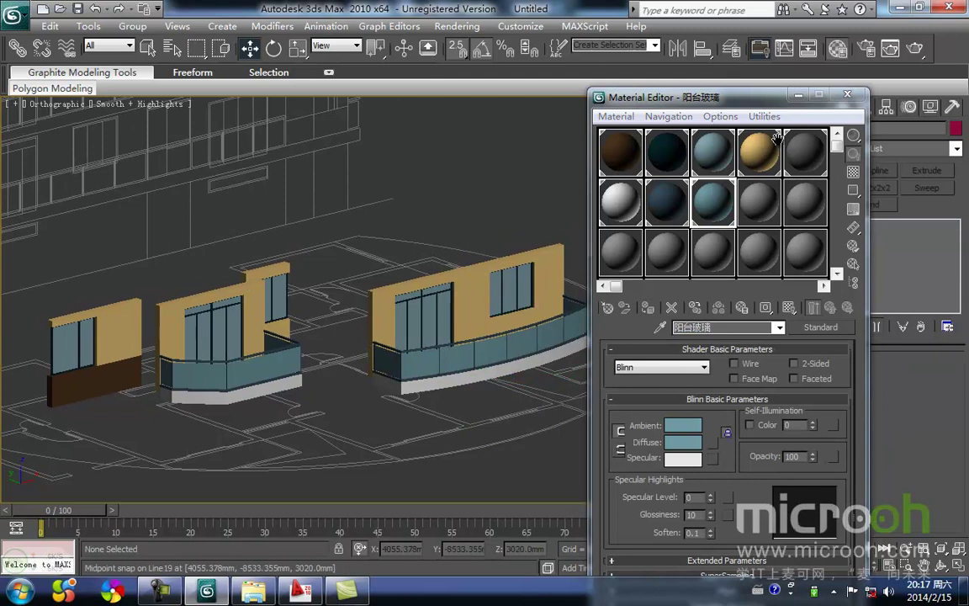
# - Minimize the Material Editor and examine the floor plan beyond the curved balcony's right end in the top view
pyautogui.click(799, 100)
pyautogui.keyDown('alt'); pyautogui.moveTo(612, 368); pyautogui.dragTo(521, 402, button='middle'); pyautogui.keyUp('alt')
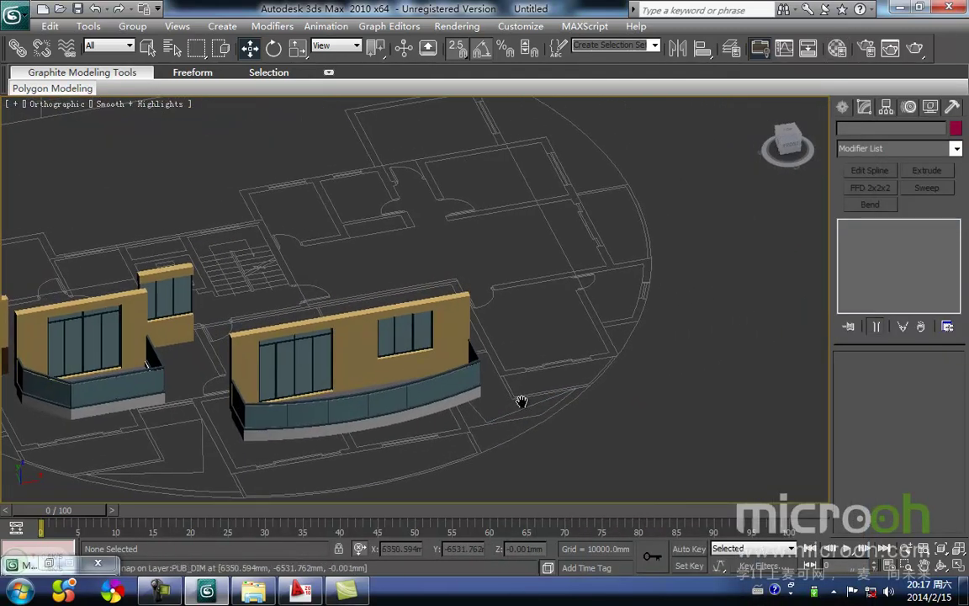
pyautogui.press('t')
pyautogui.scroll(15, 523, 408)
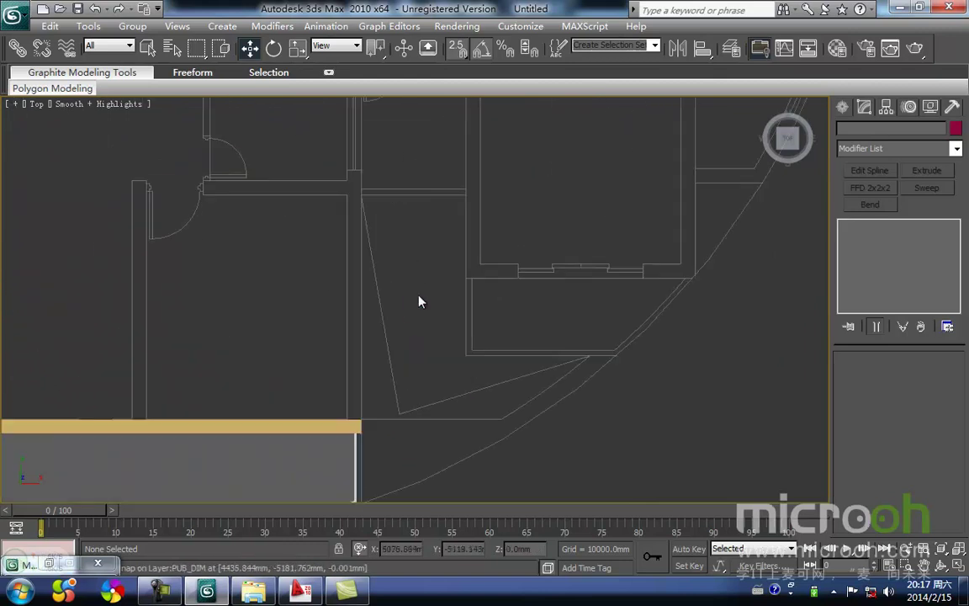
pyautogui.moveTo(363, 221); pyautogui.dragTo(364, 236, button='middle')
# - Switch to AutoCAD and examine the floor plan around the 阳台 between the 卫生间, 厨房 and 主卧室
pyautogui.click(296, 600)
pyautogui.moveTo(550, 332); pyautogui.dragTo(487, 376, button='middle')
pyautogui.scroll(2, 497, 253)
pyautogui.moveTo(497, 253); pyautogui.dragTo(497, 271, button='middle')
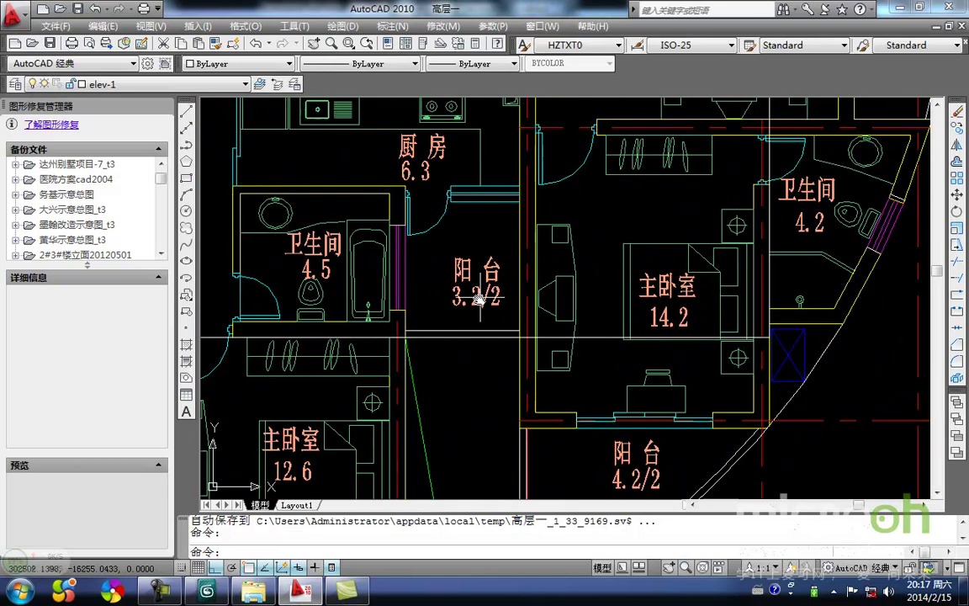
pyautogui.moveTo(461, 213); pyautogui.dragTo(439, 283, button='middle')
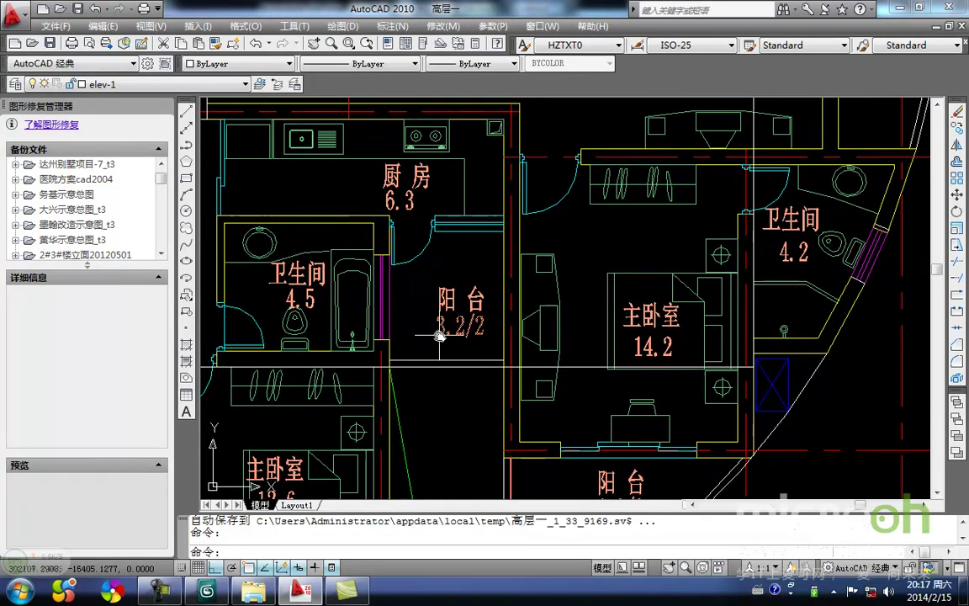
# - Return to 3ds Max and compare that plan area with the front elevation outlines beside the curved balcony's right end
pyautogui.click(206, 600)
pyautogui.moveTo(485, 410); pyautogui.dragTo(462, 430, button='middle')
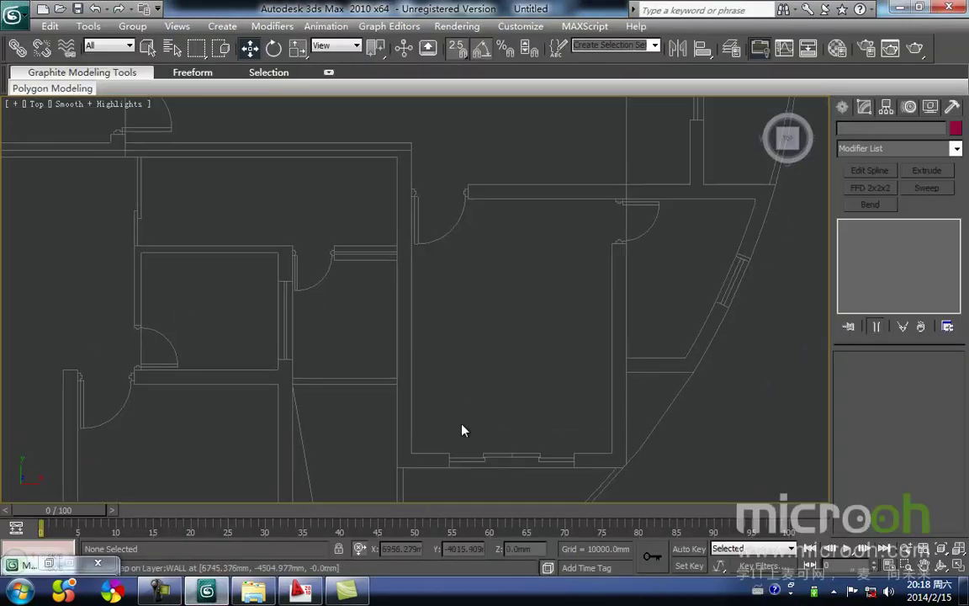
pyautogui.press('f')
pyautogui.press('z')
pyautogui.moveTo(553, 336); pyautogui.dragTo(551, 243, button='middle')
pyautogui.scroll(3, 459, 385)
pyautogui.moveTo(504, 427); pyautogui.dragTo(442, 316, button='middle')
pyautogui.scroll(1, 521, 357)
pyautogui.scroll(4, 533, 360)
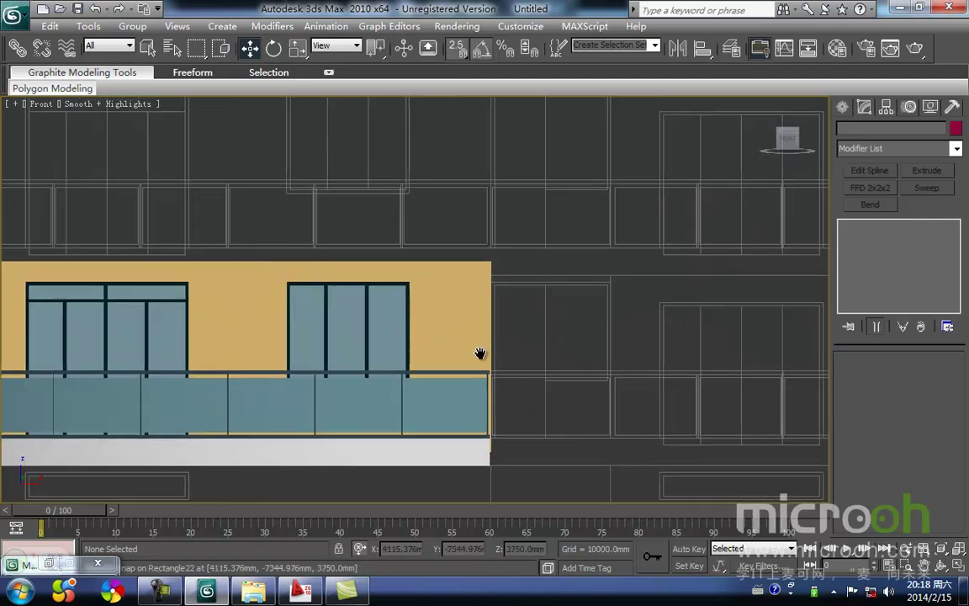